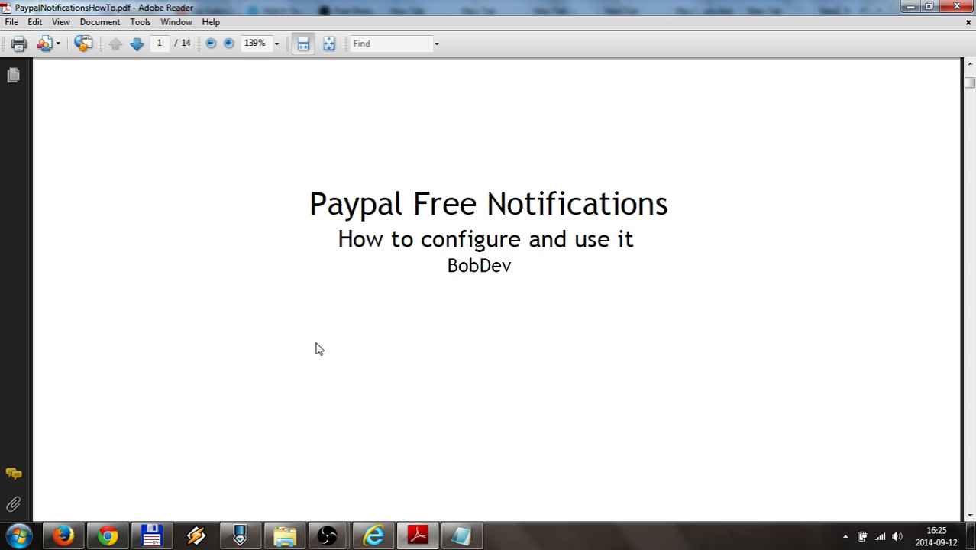
Scroll the PayPal notifications guide from its title page to page 2's 'What is it?' section
{"action": "scroll", "coordinate": [319, 349], "scroll_direction": "down", "scroll_amount": 8}
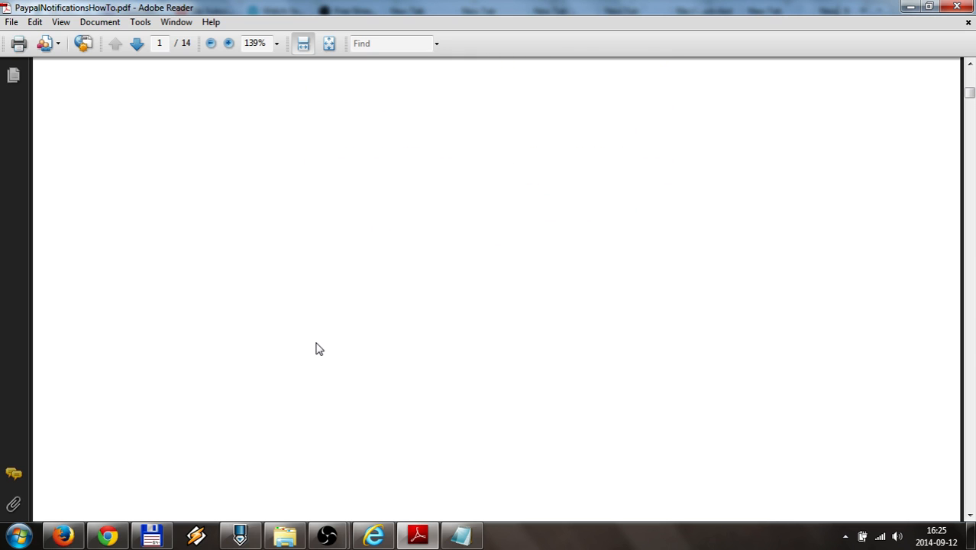
{"action": "scroll", "coordinate": [319, 349], "scroll_direction": "down", "scroll_amount": 6}
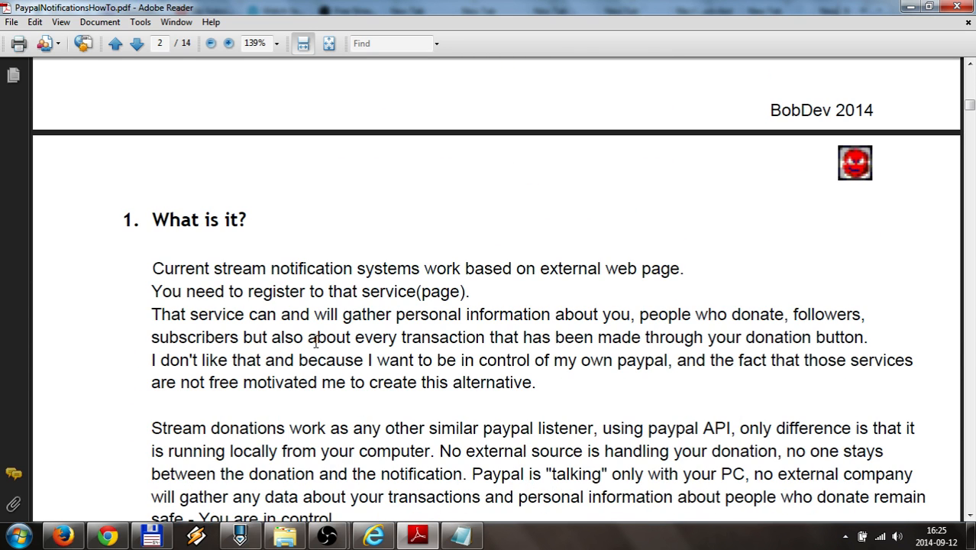
{"action": "scroll", "coordinate": [315, 341], "scroll_direction": "down", "scroll_amount": 1}
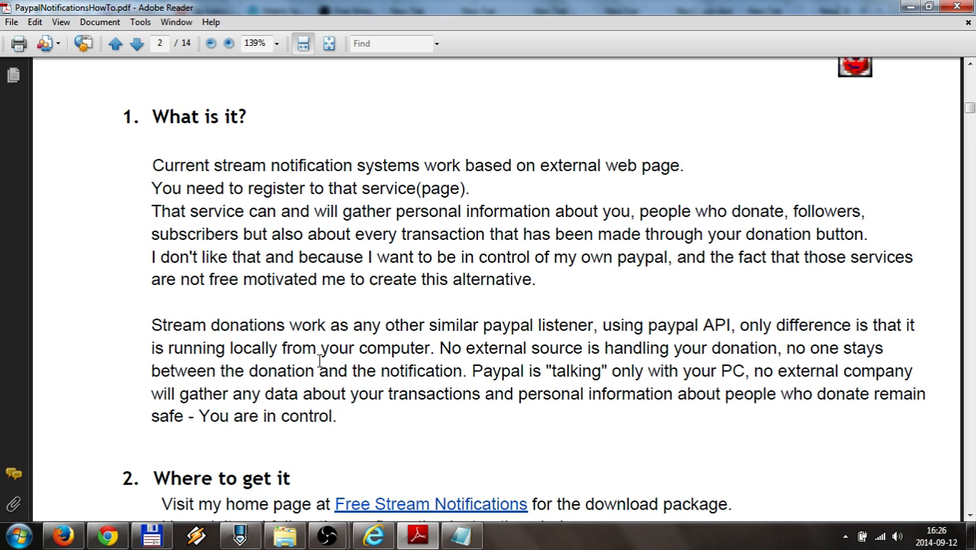
Scroll page 2 down until 'Where to get it' and the Configuration prerequisites are visible
{"action": "scroll", "coordinate": [319, 362], "scroll_direction": "down", "scroll_amount": 3}
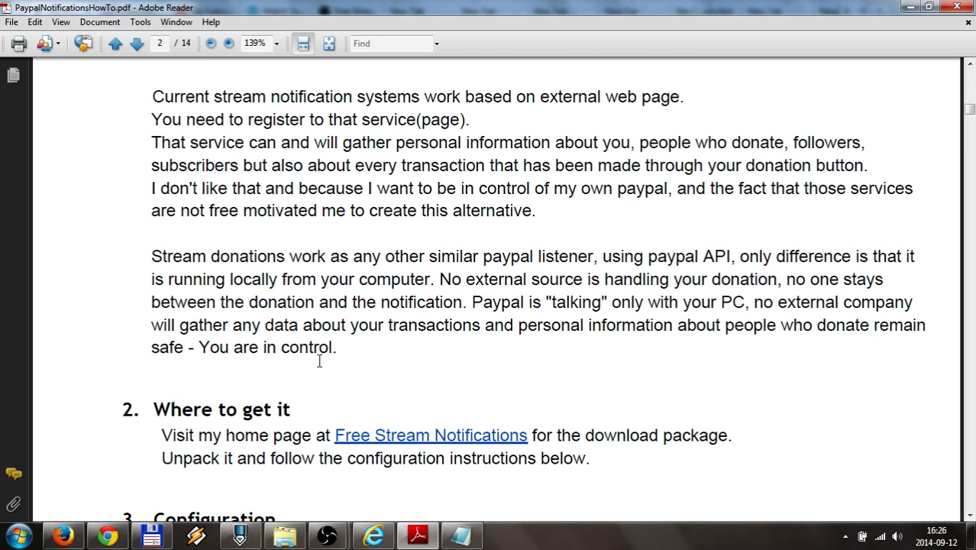
{"action": "scroll", "coordinate": [321, 369], "scroll_direction": "down", "scroll_amount": 3}
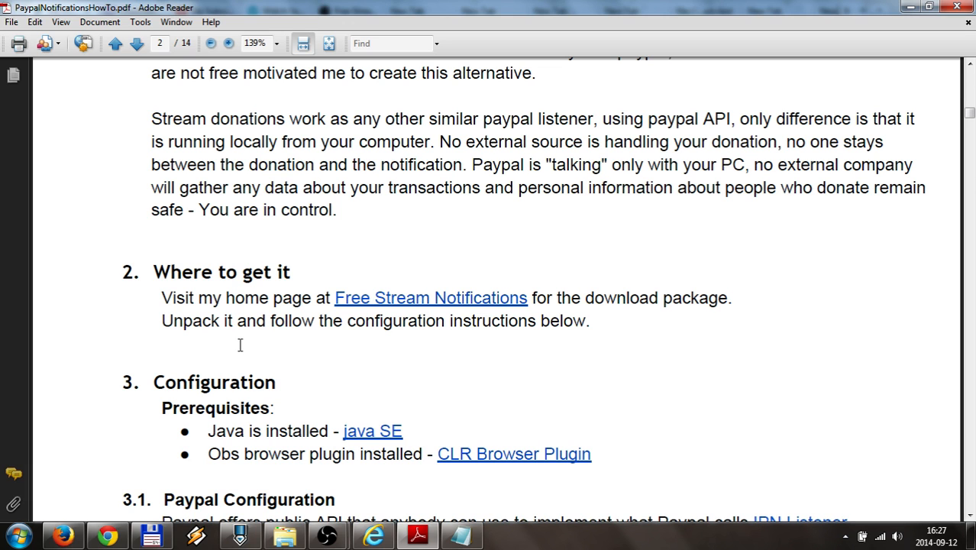
Scroll to the Configuration prerequisites, highlight 'Java is installed', then clear the highlight
{"action": "scroll", "coordinate": [240, 345], "scroll_direction": "down", "scroll_amount": 3}
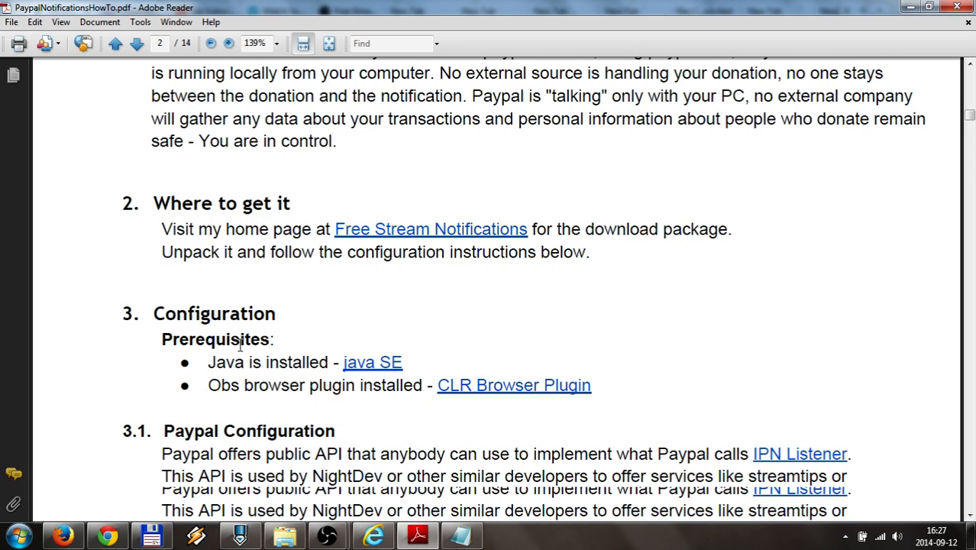
{"action": "scroll", "coordinate": [239, 345], "scroll_direction": "down", "scroll_amount": 2}
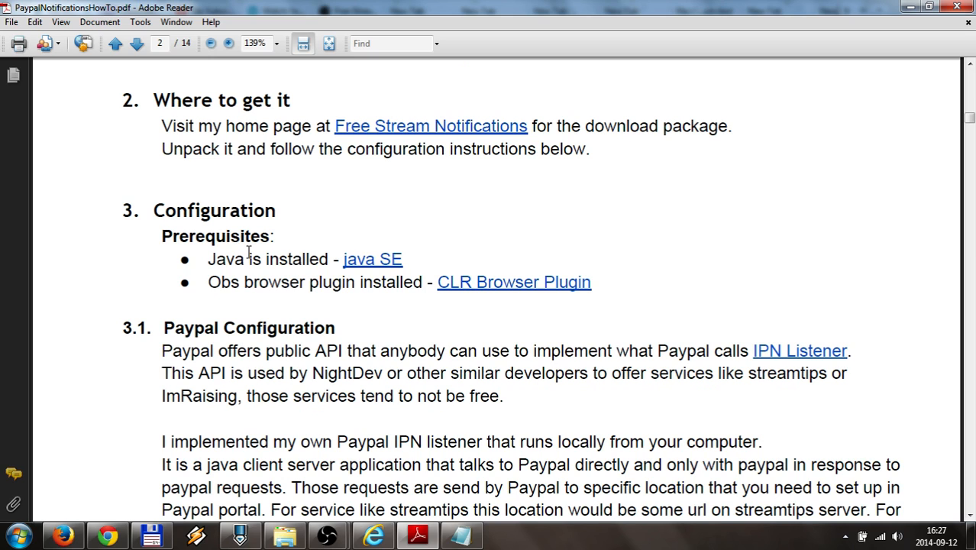
{"action": "left_click_drag", "start_coordinate": [209, 259], "coordinate": [328, 260]}
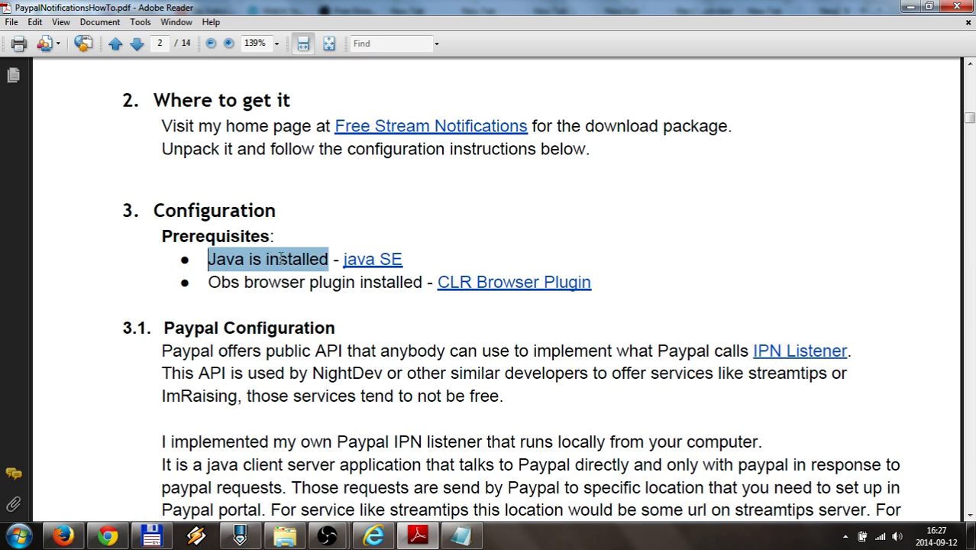
{"action": "left_click", "coordinate": [281, 283]}
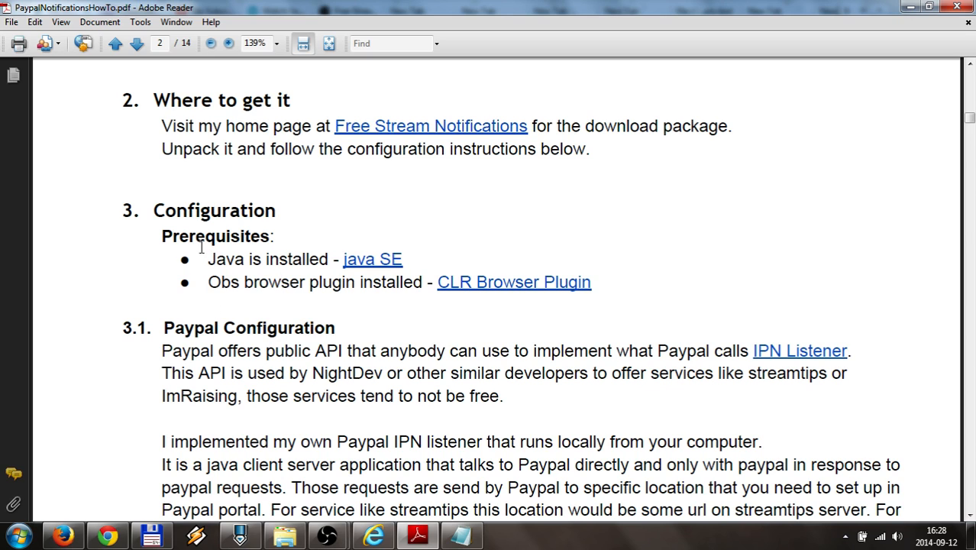
Mark 'Obs' in the plugin bullet, then scroll to the FreeDns, NoIP, DuckDNS and Dyn paragraph
{"action": "left_click_drag", "start_coordinate": [210, 281], "coordinate": [222, 283]}
{"action": "scroll", "coordinate": [240, 279], "scroll_direction": "down", "scroll_amount": 1}
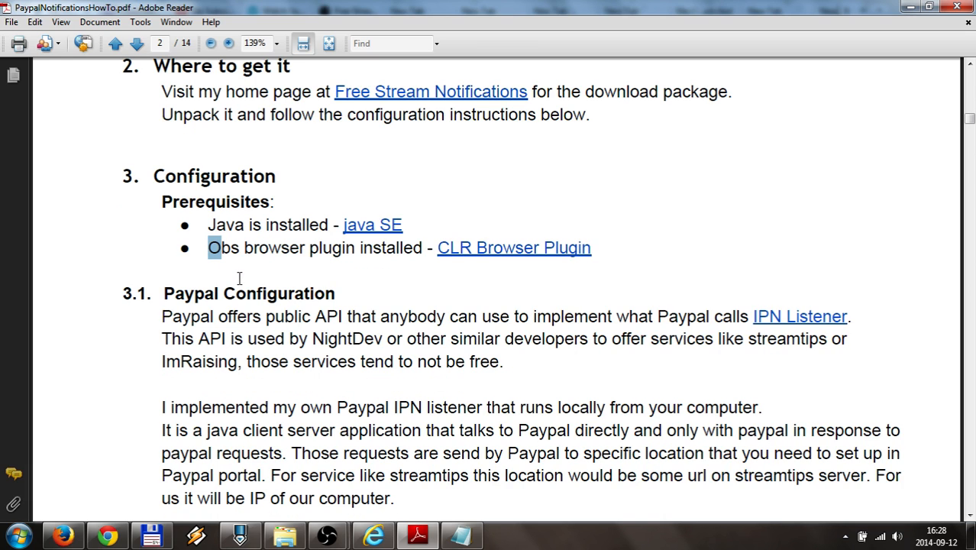
{"action": "scroll", "coordinate": [234, 280], "scroll_direction": "down", "scroll_amount": 3}
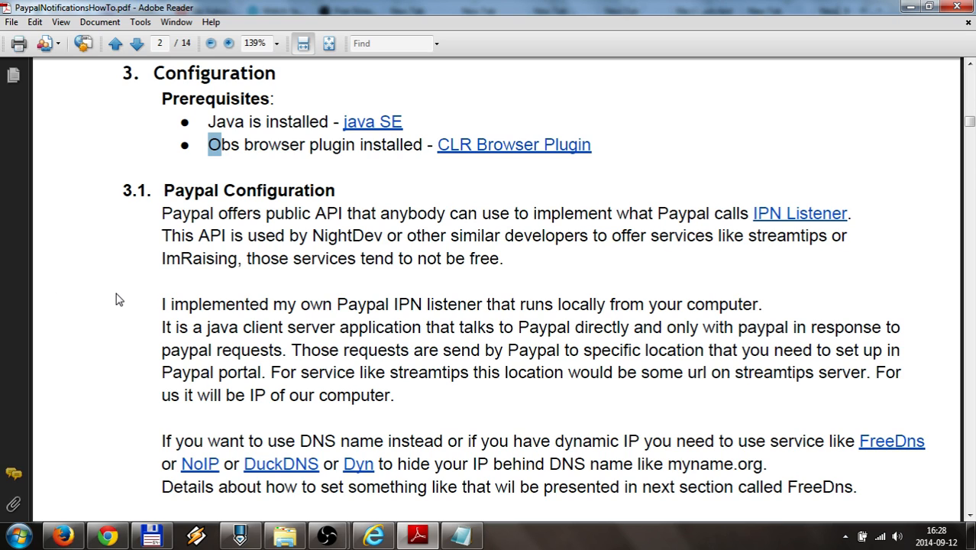
Scroll down to section 3.1's closing line, 'Below are the steps to configure Paypal.'
{"action": "scroll", "coordinate": [118, 299], "scroll_direction": "down", "scroll_amount": 2}
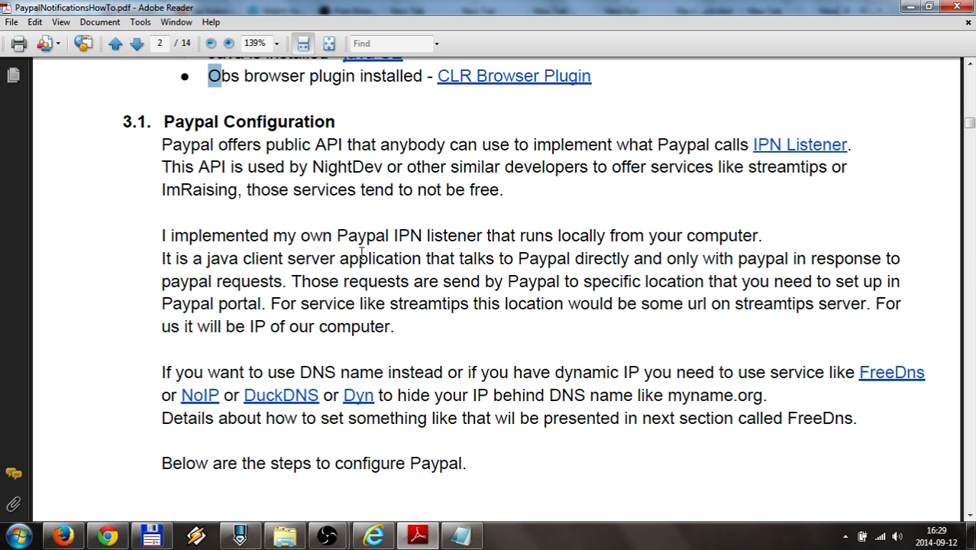
{"action": "scroll", "coordinate": [362, 253], "scroll_direction": "down", "scroll_amount": 1}
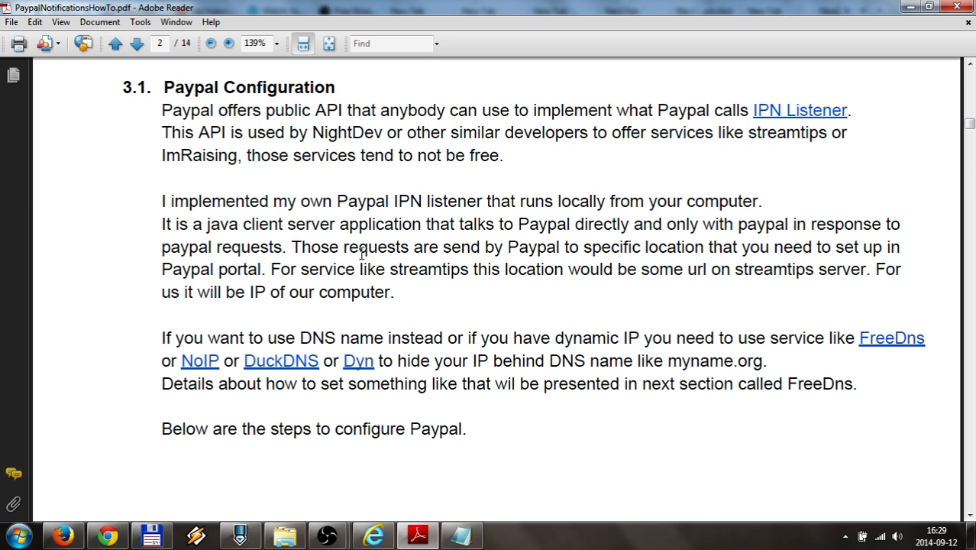
{"action": "scroll", "coordinate": [362, 253], "scroll_direction": "down", "scroll_amount": 1}
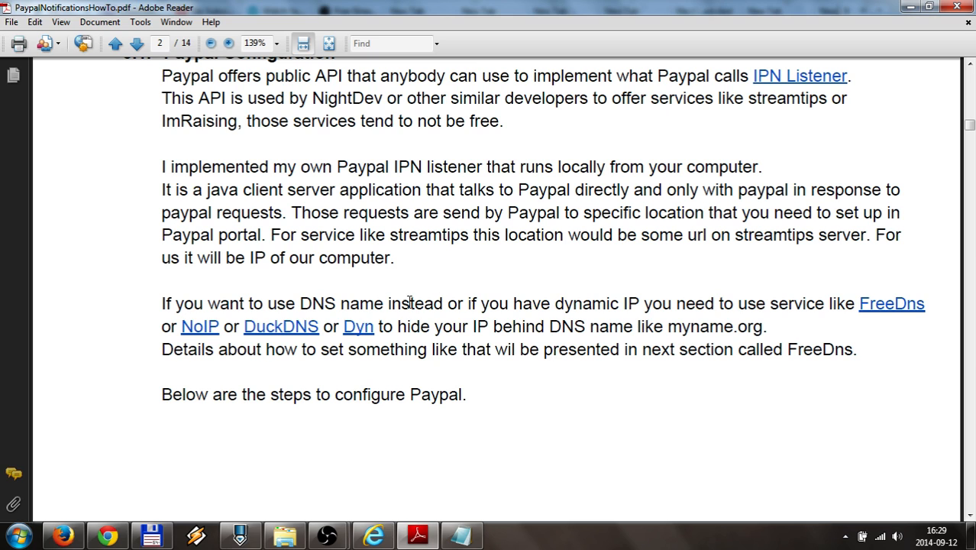
{"action": "scroll", "coordinate": [665, 302], "scroll_direction": "down", "scroll_amount": 1}
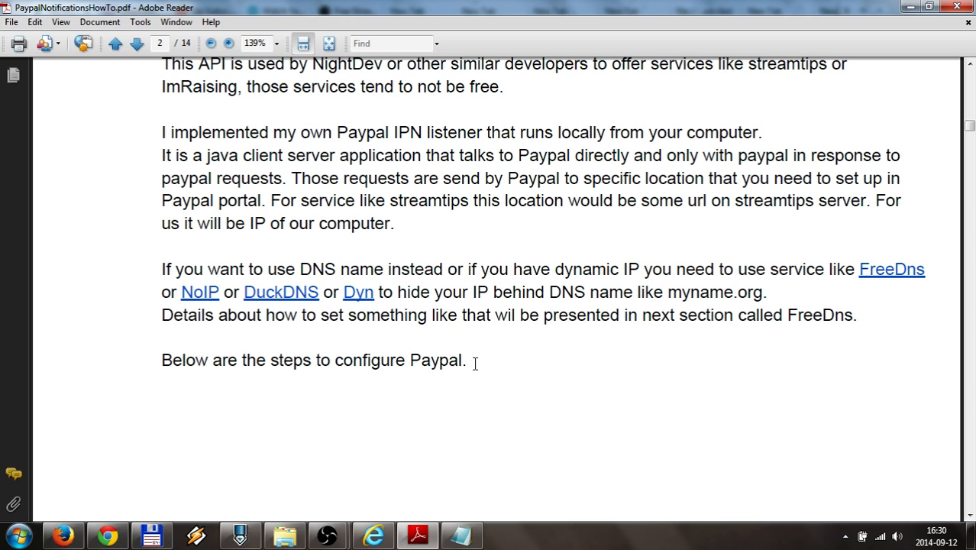
Scroll to page 3, section 3.1.1 Create Paypal Button, with its account screenshot
{"action": "scroll", "coordinate": [475, 364], "scroll_direction": "down", "scroll_amount": 10}
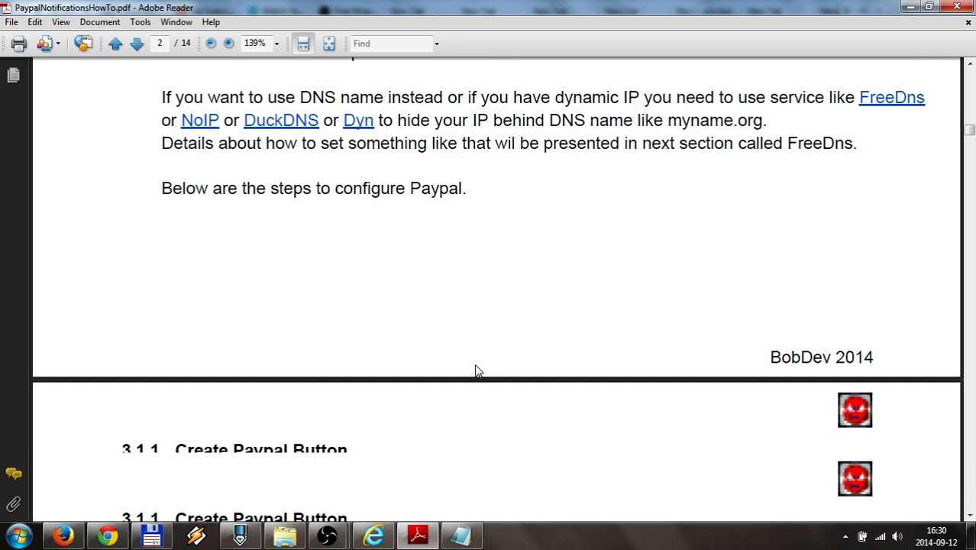
{"action": "scroll", "coordinate": [475, 364], "scroll_direction": "down", "scroll_amount": 3}
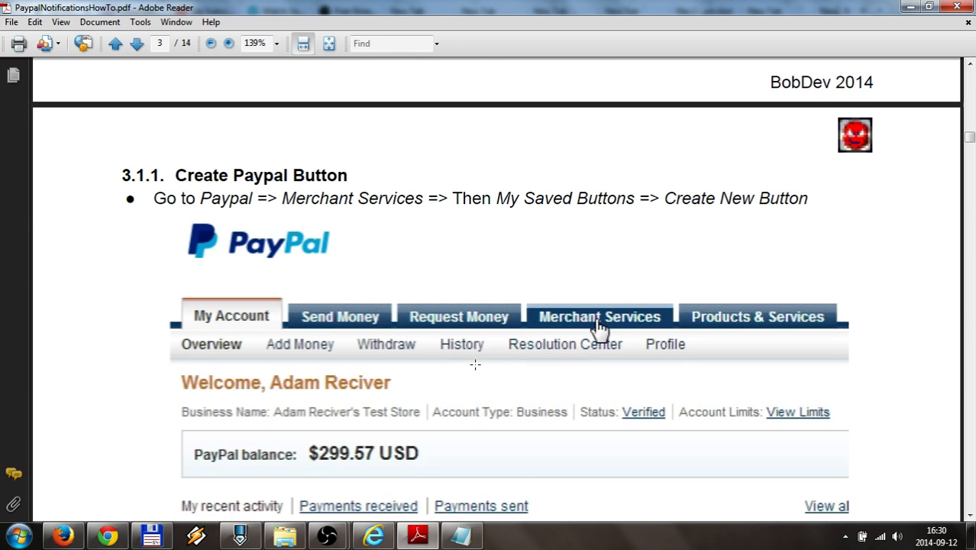
{"action": "scroll", "coordinate": [475, 364], "scroll_direction": "down", "scroll_amount": 1}
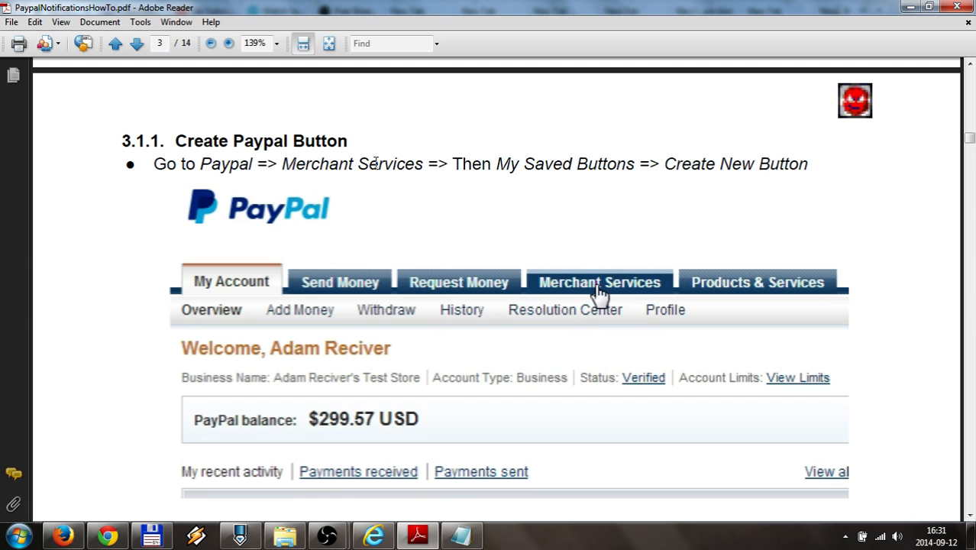
In the sandbox profile, open My selling tools and scroll down to Instant payment notifications
{"action": "left_click", "coordinate": [64, 536]}
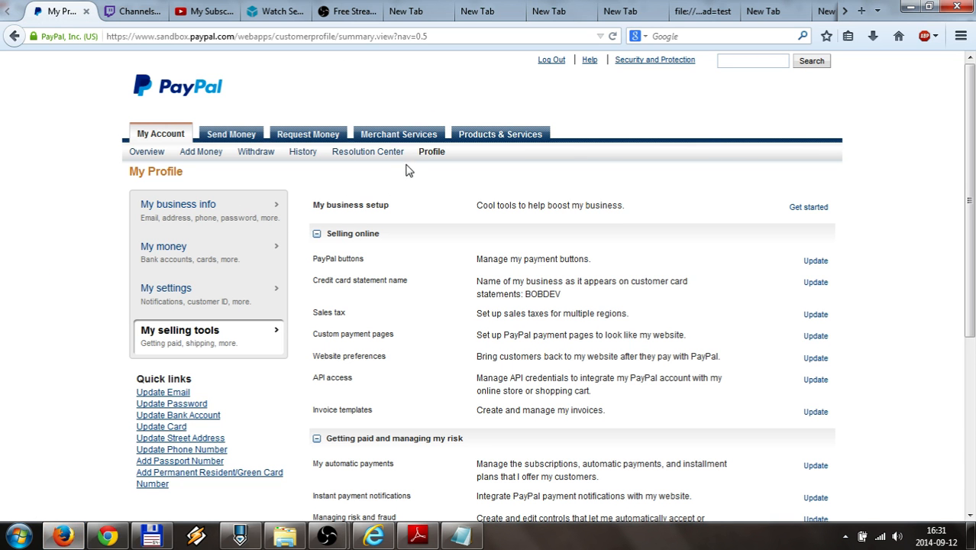
{"action": "mouse_move", "coordinate": [424, 156]}
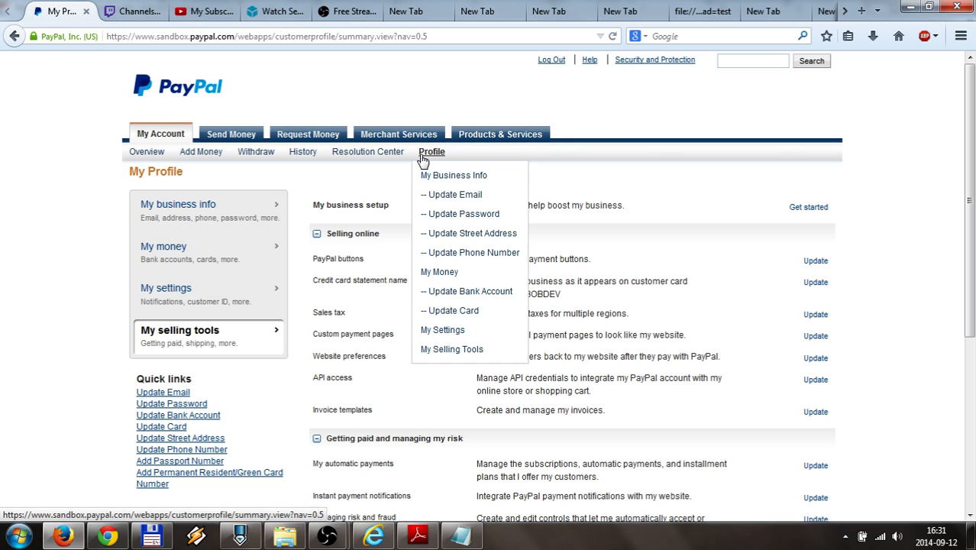
{"action": "left_click", "coordinate": [450, 354]}
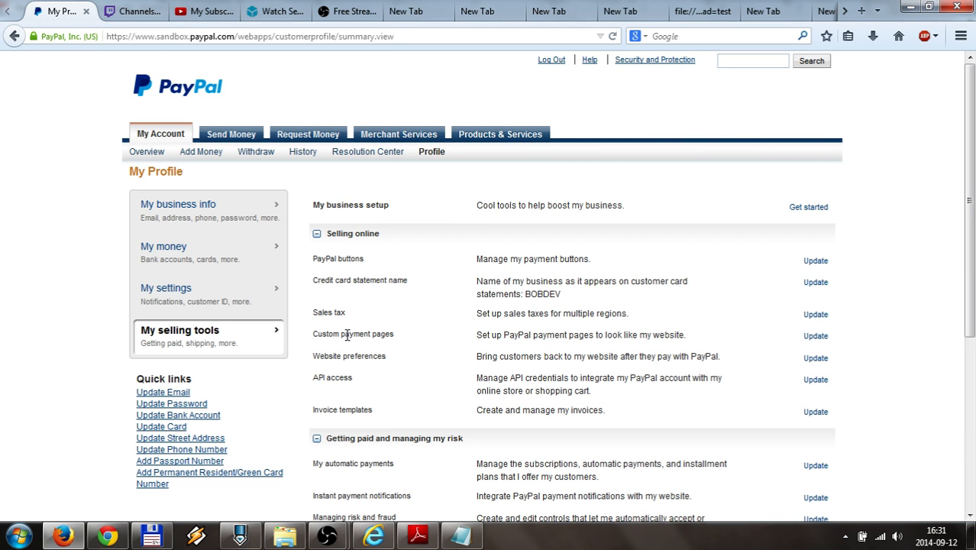
{"action": "mouse_move", "coordinate": [446, 152]}
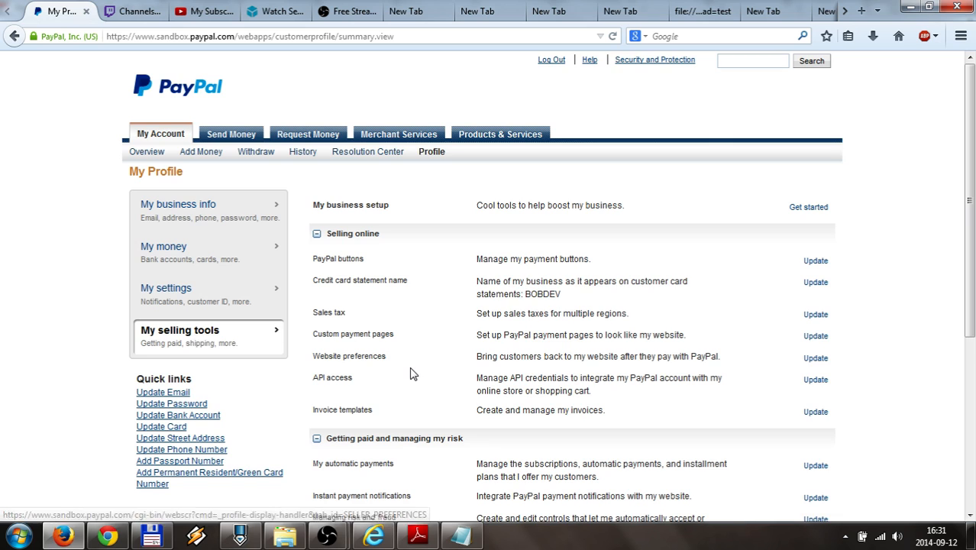
{"action": "scroll", "coordinate": [410, 373], "scroll_direction": "down", "scroll_amount": 1}
{"action": "scroll", "coordinate": [410, 373], "scroll_direction": "down", "scroll_amount": 3}
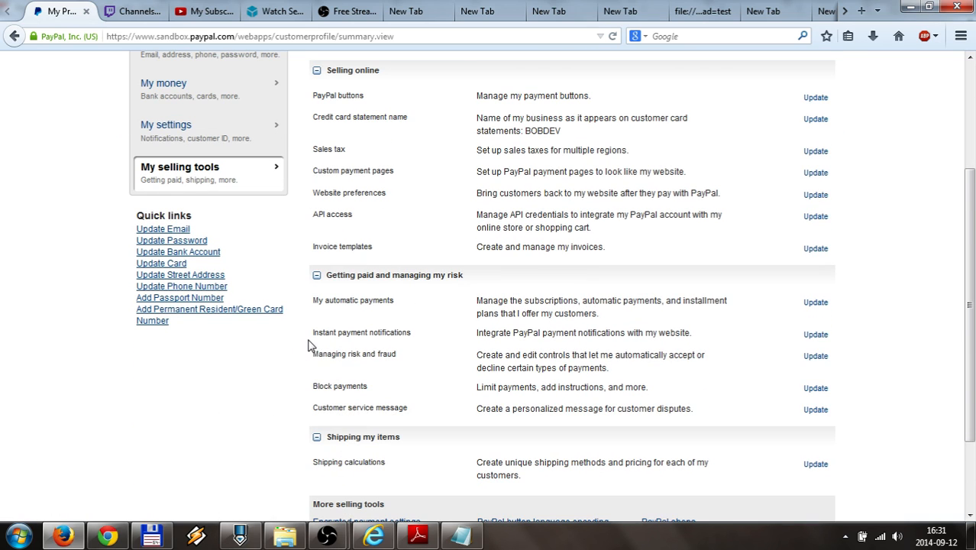
Use Update on Instant payment notifications to show IPN status and the current notification URL
{"action": "left_click", "coordinate": [815, 335]}
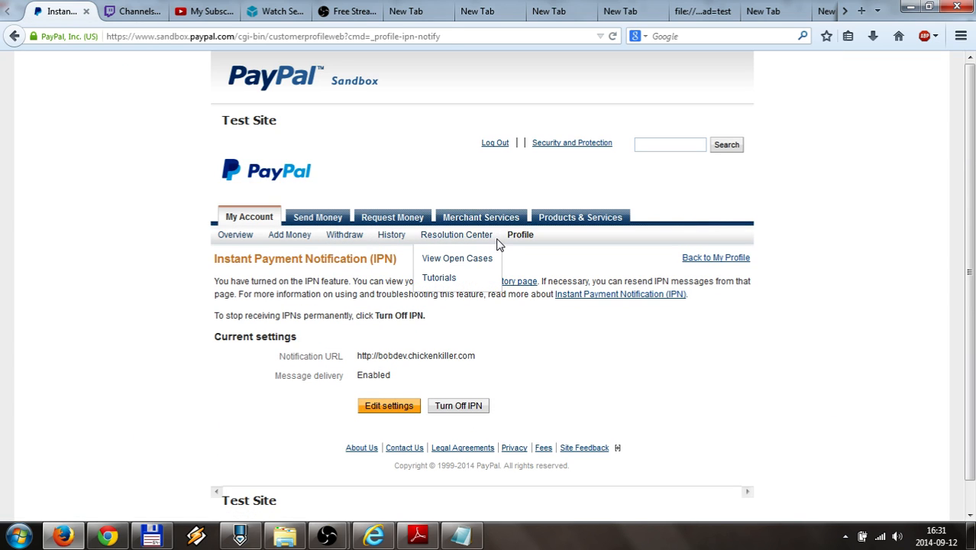
{"action": "mouse_move", "coordinate": [521, 240]}
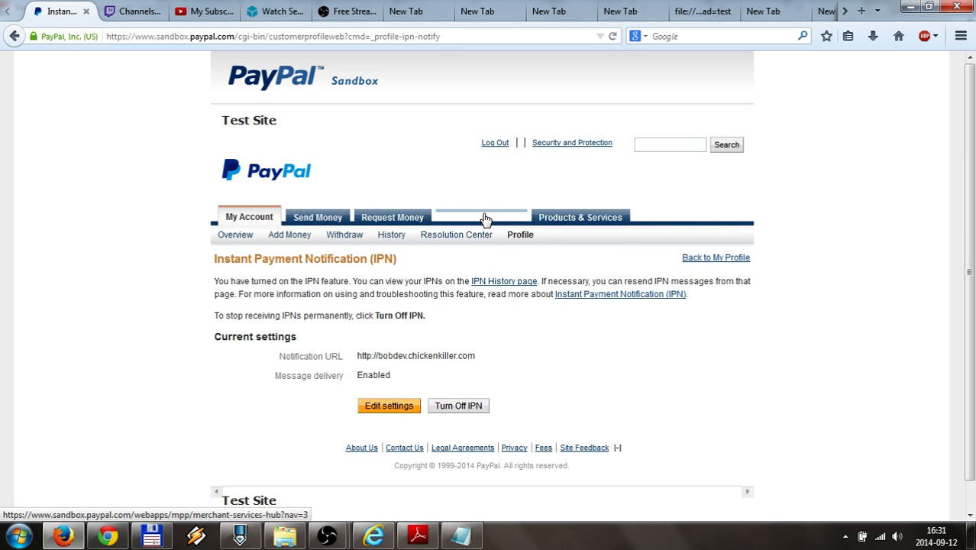
Load My Saved Buttons by pasting its link path into the sandbox address, without the duplicate domain
{"action": "left_click", "coordinate": [503, 285]}
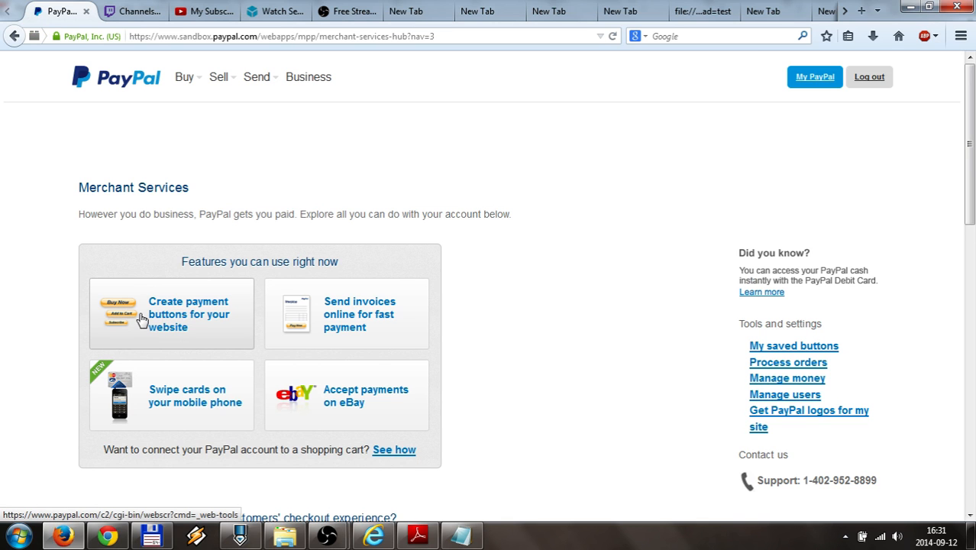
{"action": "double_click", "coordinate": [130, 36]}
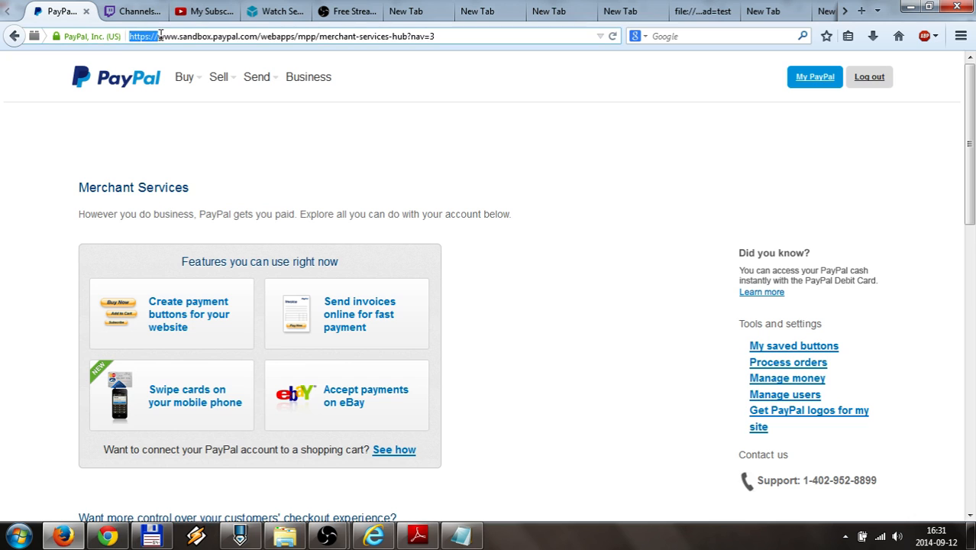
{"action": "right_click", "coordinate": [779, 349]}
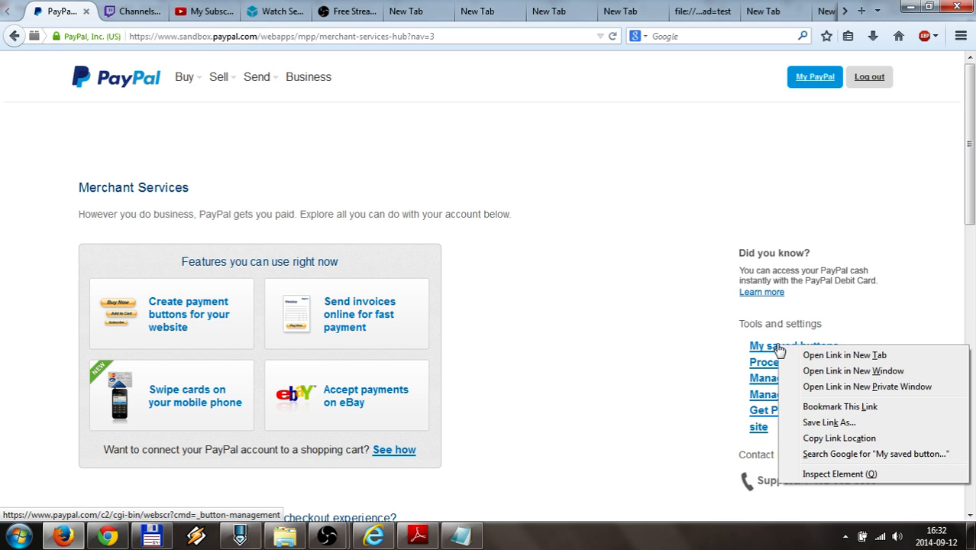
{"action": "left_click", "coordinate": [813, 440]}
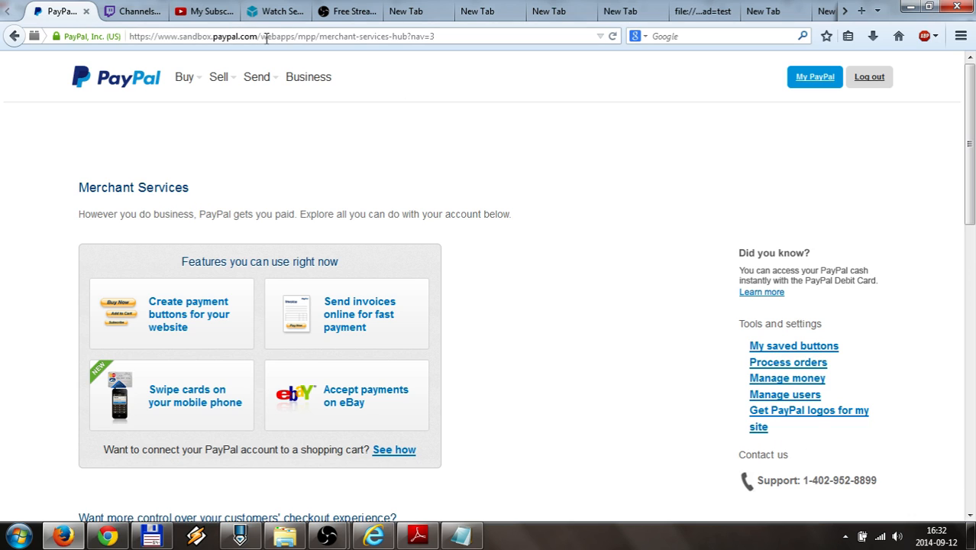
{"action": "left_click_drag", "start_coordinate": [260, 36], "coordinate": [453, 48]}
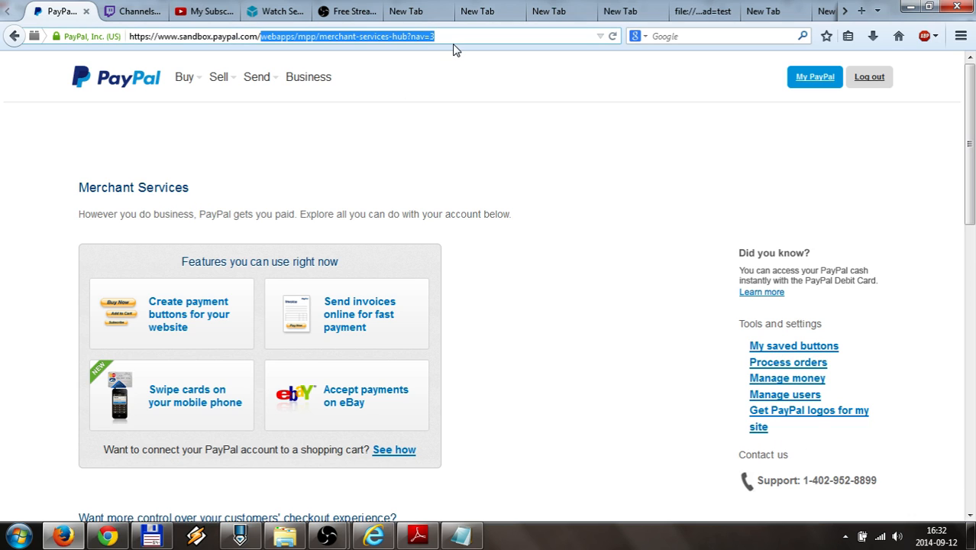
{"action": "key", "text": "ctrl+v"}
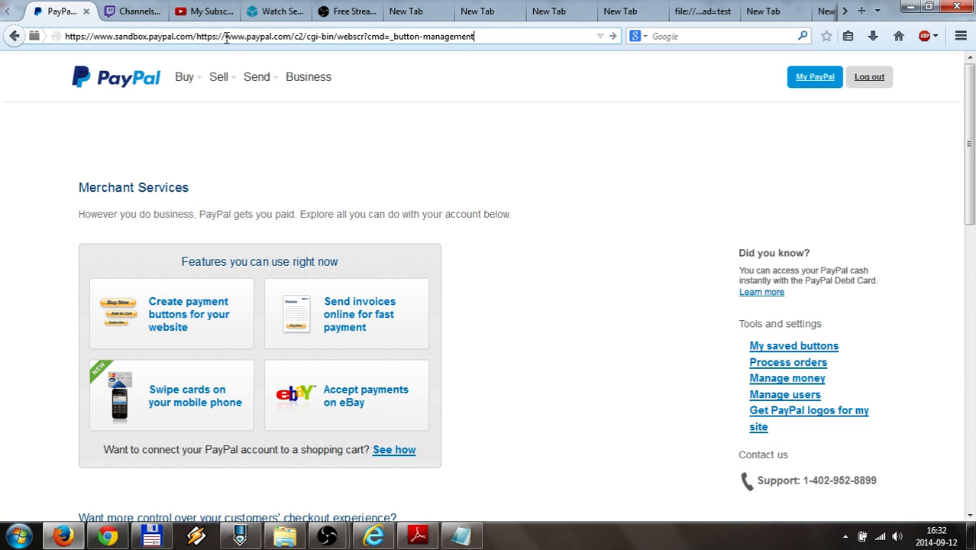
{"action": "left_click_drag", "start_coordinate": [201, 35], "coordinate": [306, 36]}
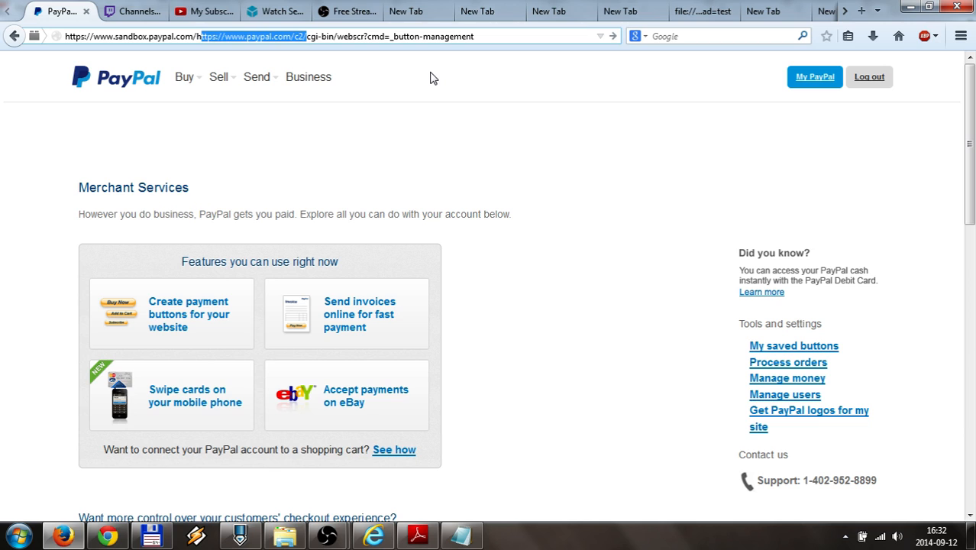
{"action": "key", "text": "BackSpace"}
{"action": "key", "text": "BackSpace"}
{"action": "key", "text": "Return"}
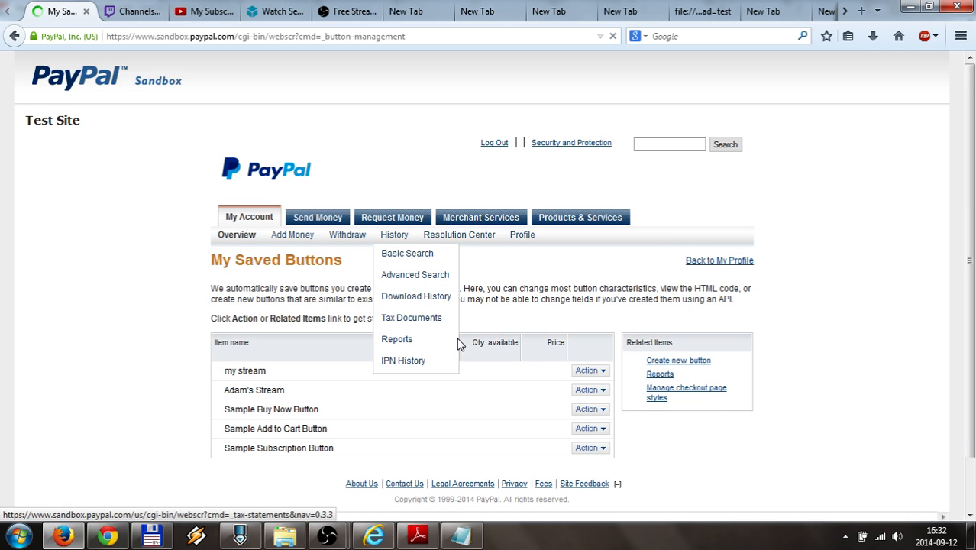
Choose 'Create new button' under Related Items to reach the Create PayPal payment button page
{"action": "left_click", "coordinate": [673, 364]}
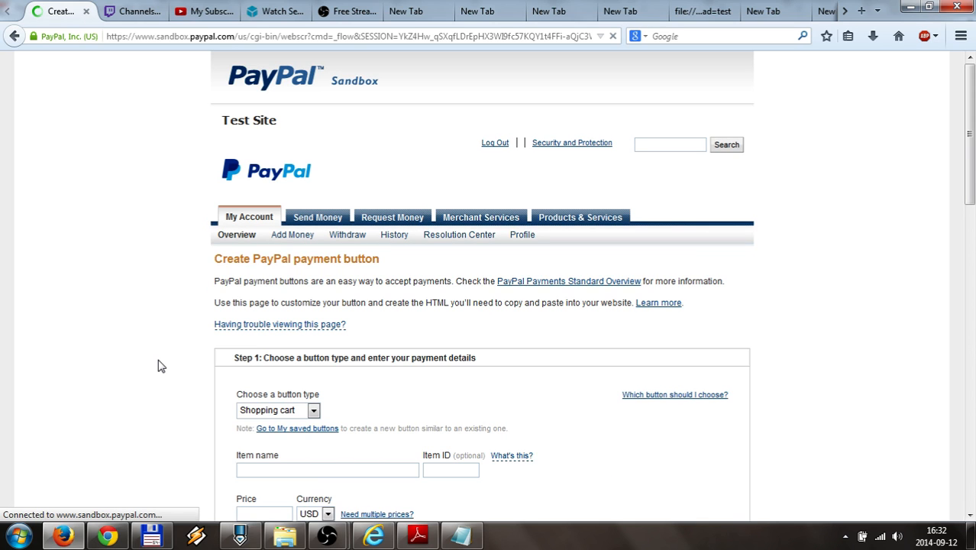
Make the new button a Donations button with organization name 'My donation' and Donation ID 5
{"action": "scroll", "coordinate": [158, 360], "scroll_direction": "down", "scroll_amount": 1}
{"action": "scroll", "coordinate": [158, 364], "scroll_direction": "down", "scroll_amount": 3}
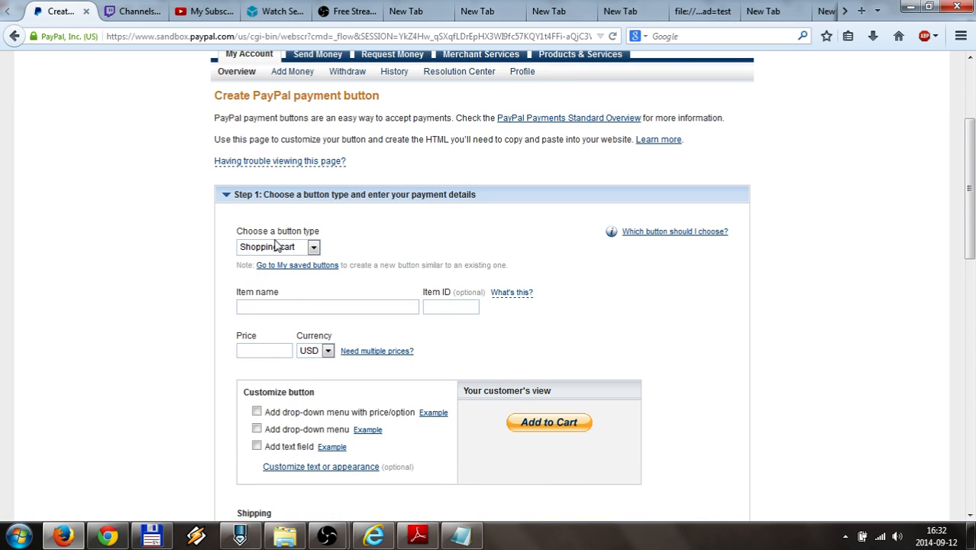
{"action": "left_click", "coordinate": [280, 246]}
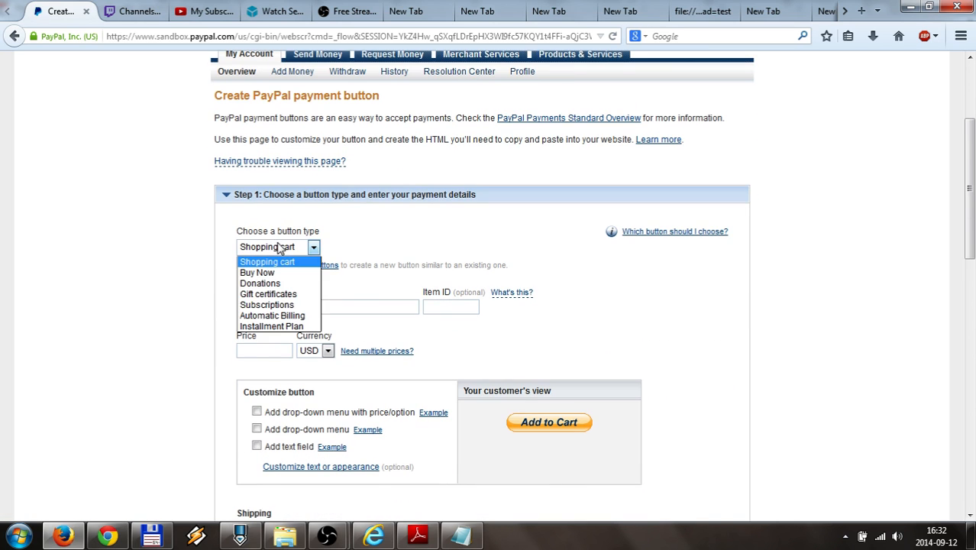
{"action": "left_click", "coordinate": [275, 284]}
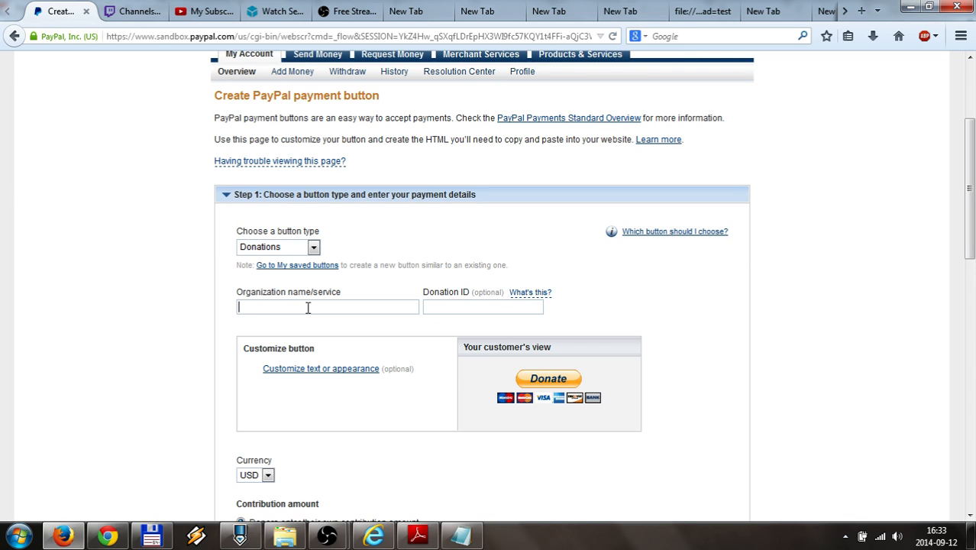
{"action": "type", "text": "My donation"}
{"action": "left_click", "coordinate": [436, 308]}
{"action": "type", "text": "5"}
{"action": "scroll", "coordinate": [159, 367], "scroll_direction": "down", "scroll_amount": 3}
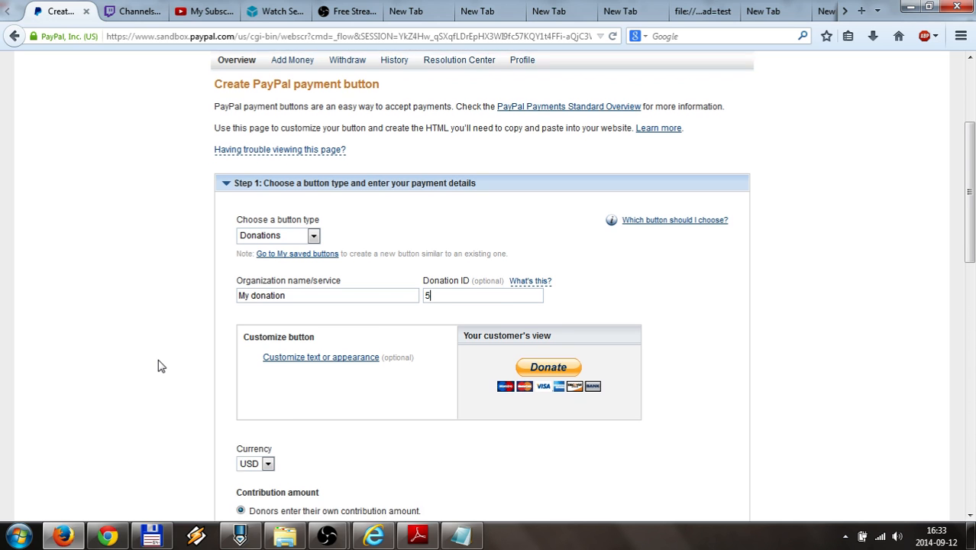
Turn off the credit card logos under Donate and identify the merchant by primary email address
{"action": "left_click", "coordinate": [331, 208]}
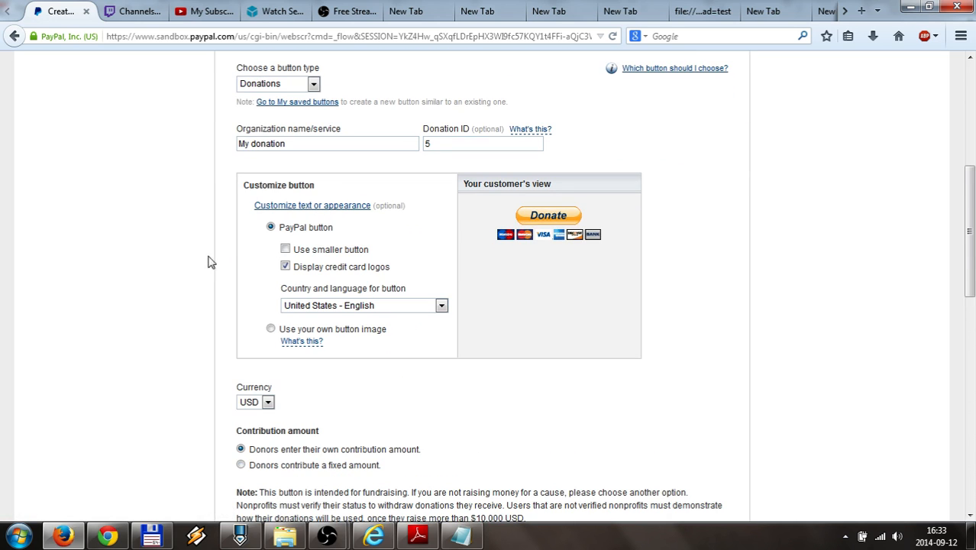
{"action": "left_click", "coordinate": [285, 266]}
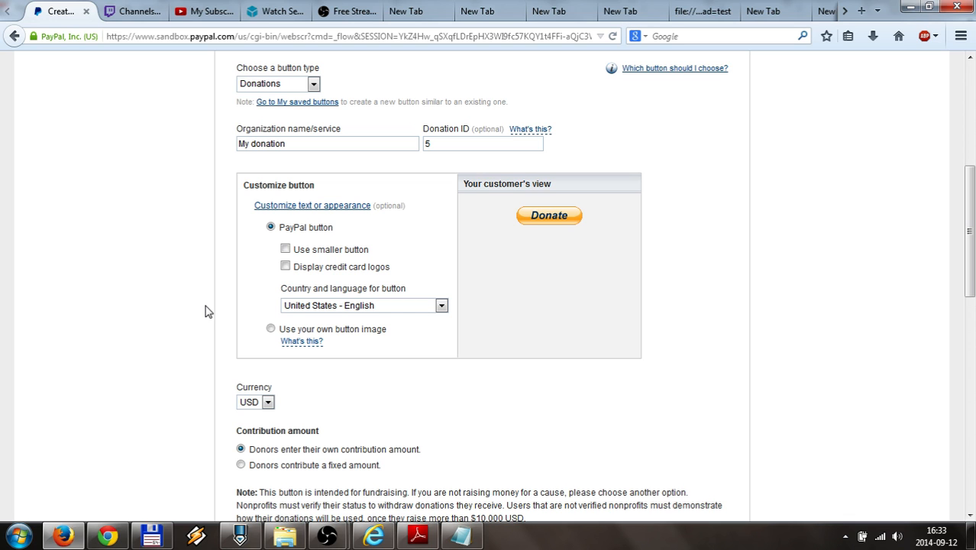
{"action": "scroll", "coordinate": [157, 325], "scroll_direction": "down", "scroll_amount": 4}
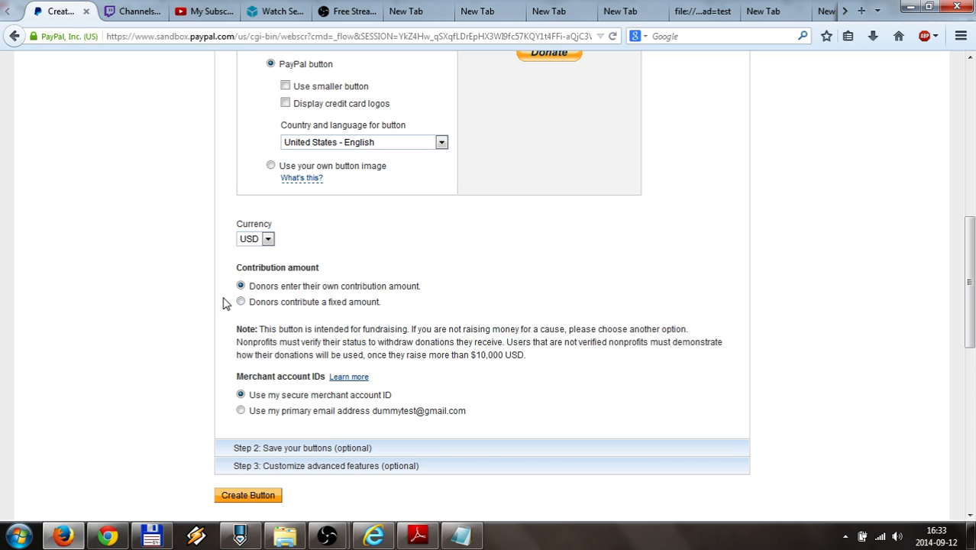
{"action": "scroll", "coordinate": [188, 340], "scroll_direction": "down", "scroll_amount": 2}
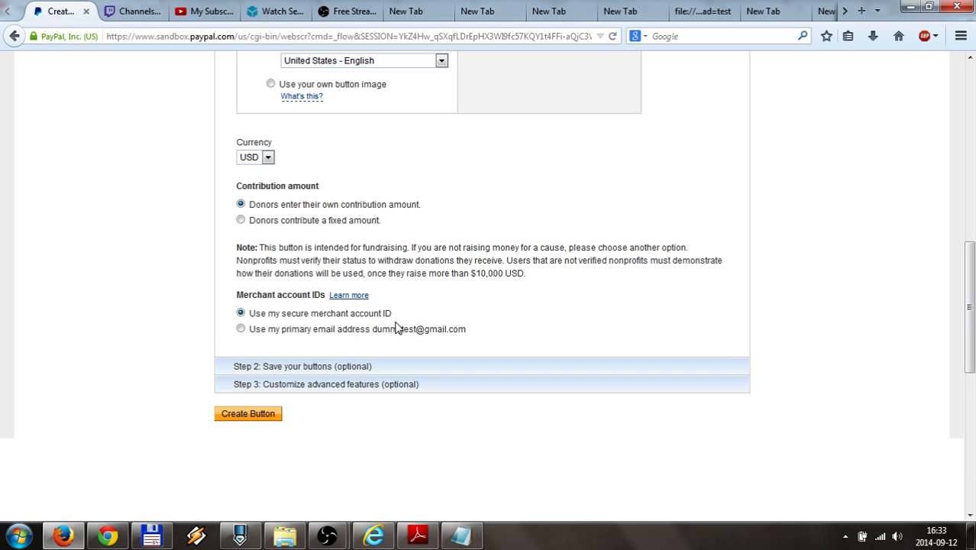
{"action": "left_click", "coordinate": [240, 329]}
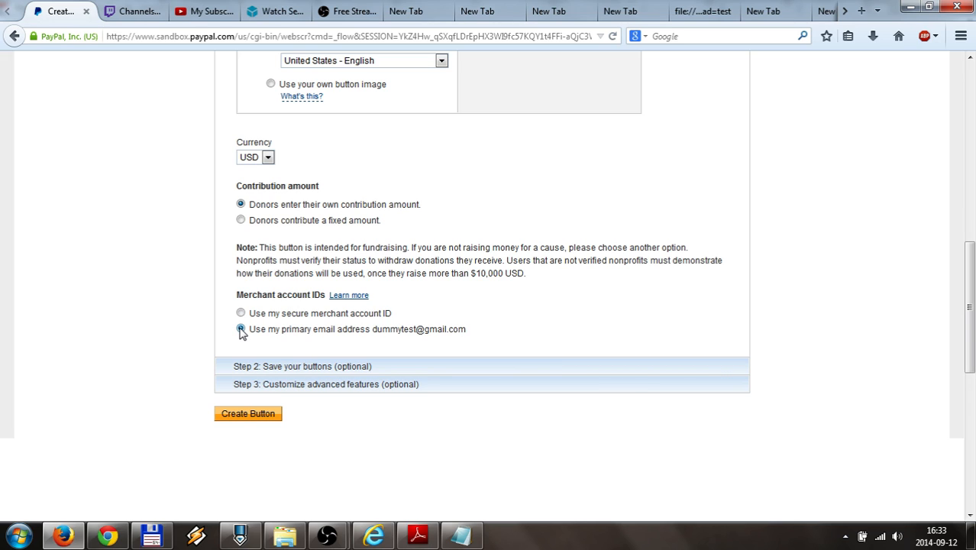
Expand Steps 2 and 3 and set special instructions and shipping address to No
{"action": "left_click", "coordinate": [257, 368]}
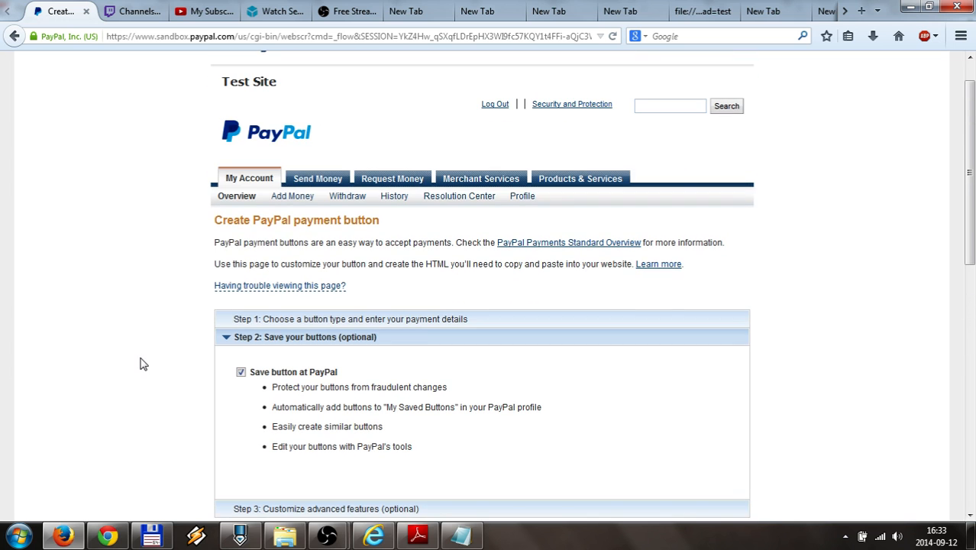
{"action": "scroll", "coordinate": [209, 340], "scroll_direction": "down", "scroll_amount": 4}
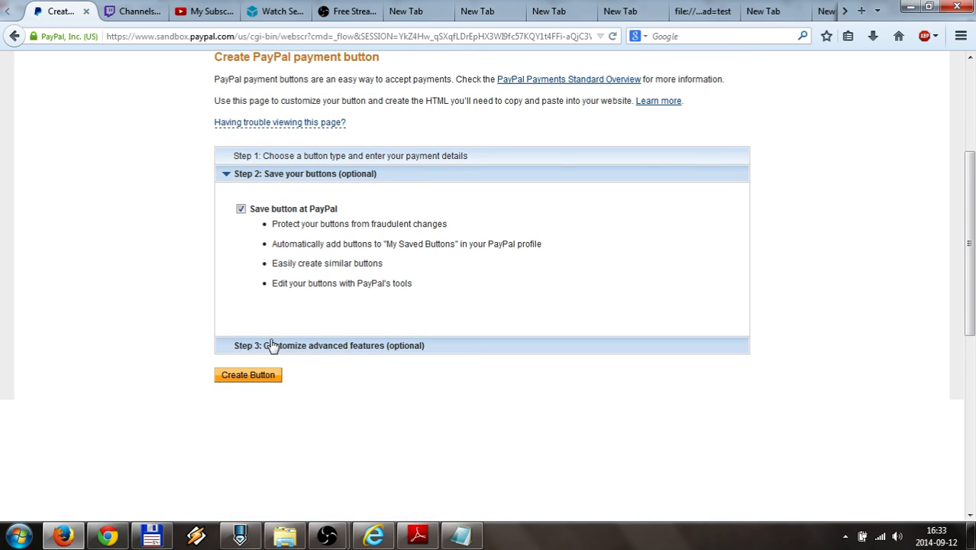
{"action": "left_click", "coordinate": [266, 346]}
{"action": "scroll", "coordinate": [170, 303], "scroll_direction": "down", "scroll_amount": 3}
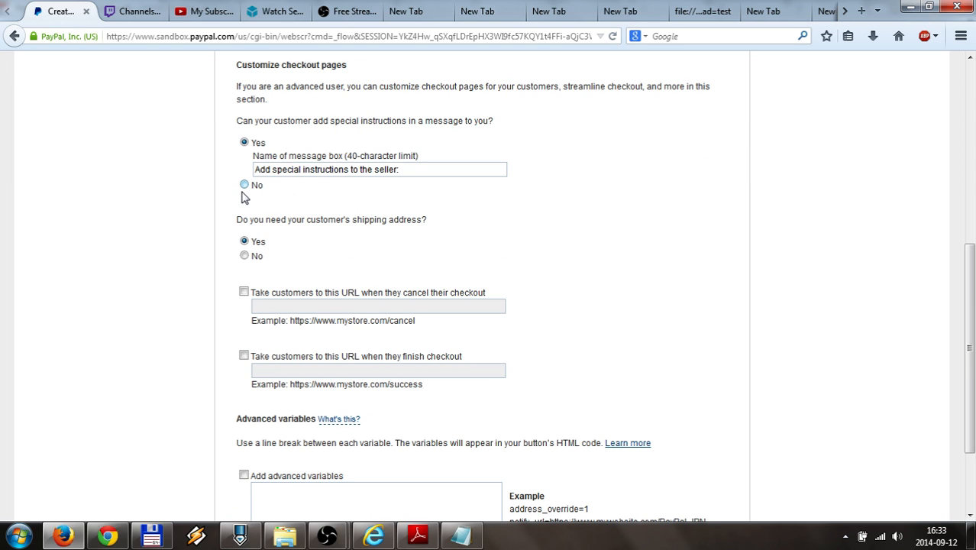
{"action": "left_click", "coordinate": [244, 185]}
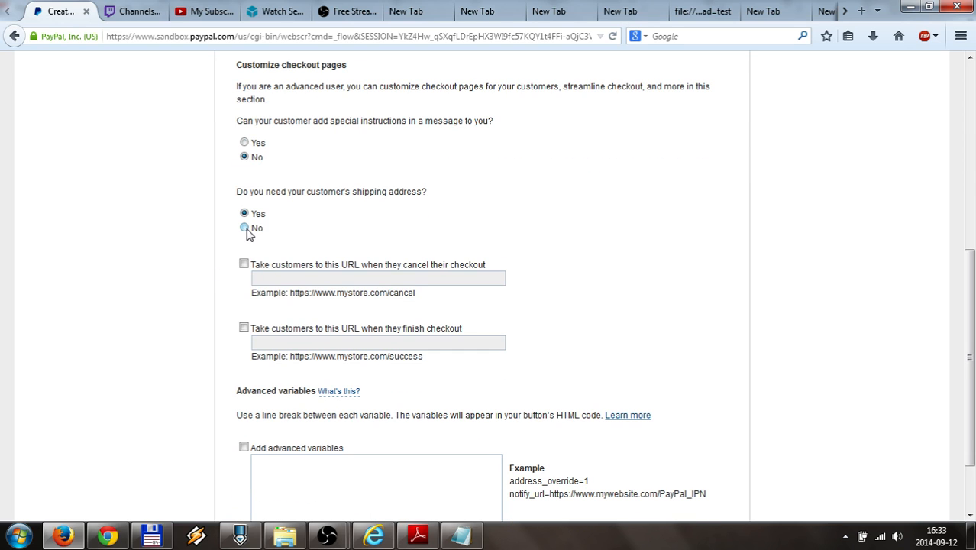
{"action": "left_click", "coordinate": [245, 229]}
Create the donation button
{"action": "scroll", "coordinate": [175, 293], "scroll_direction": "down", "scroll_amount": 1}
{"action": "scroll", "coordinate": [175, 292], "scroll_direction": "down", "scroll_amount": 1}
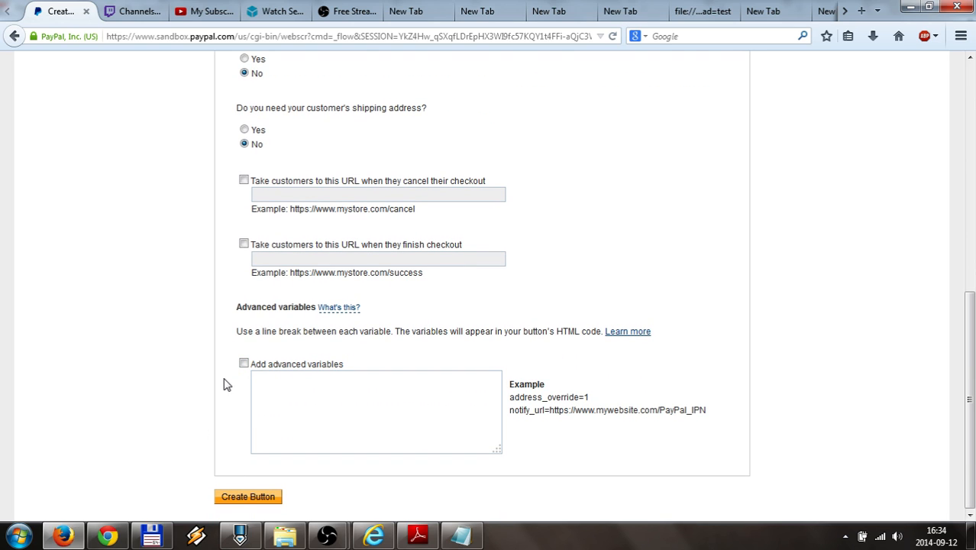
{"action": "left_click", "coordinate": [239, 498]}
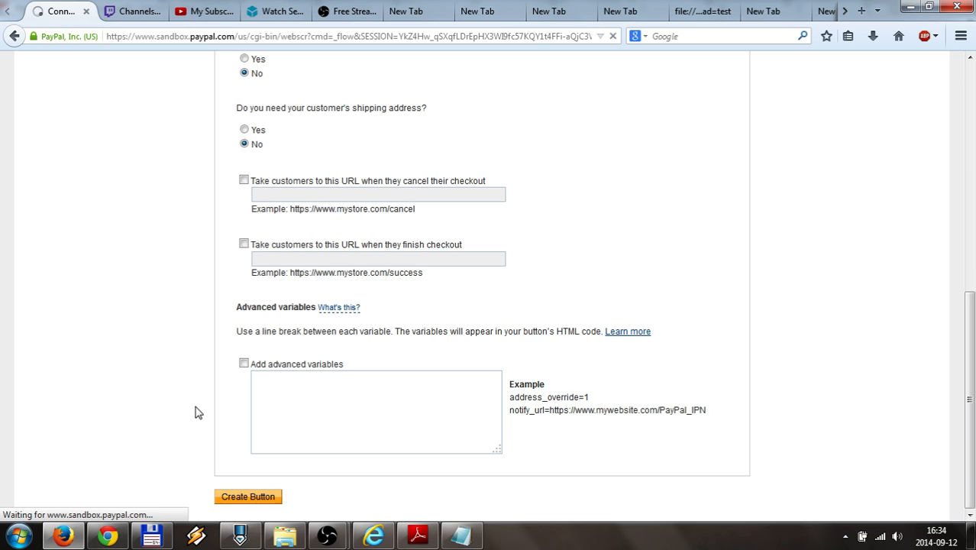
{"action": "mouse_move", "coordinate": [415, 534]}
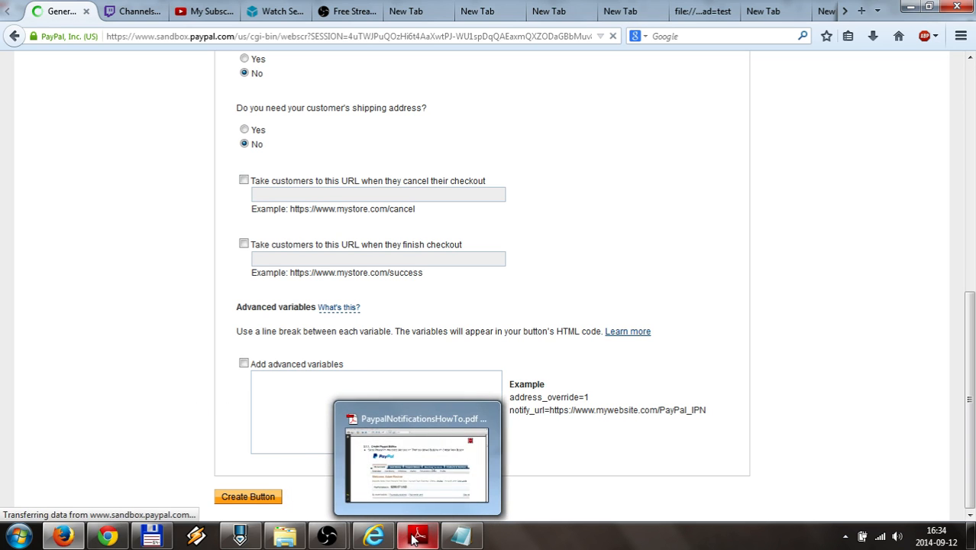
Read pages 3–6 of PaypalNotificationsHowTo.pdf on creating the button, then minimize the guide
{"action": "left_click", "coordinate": [413, 538]}
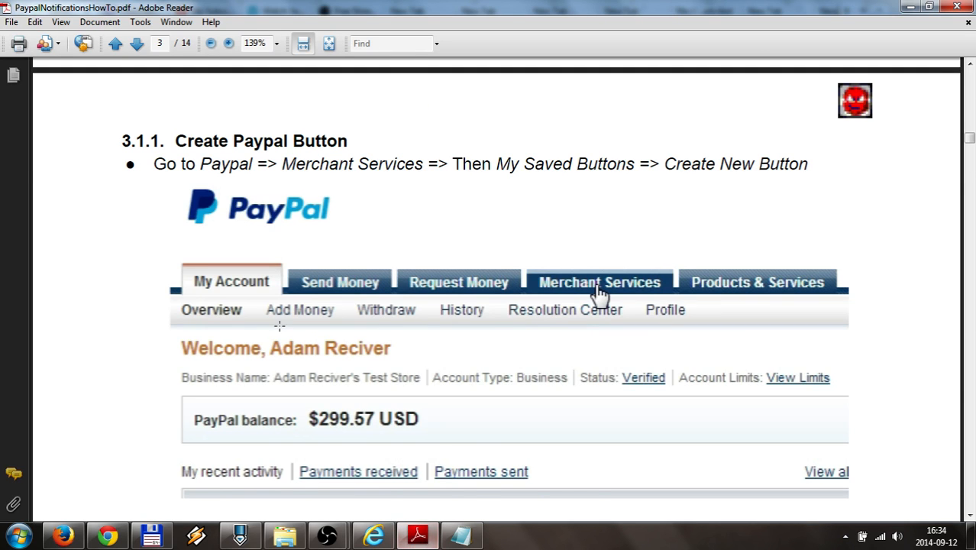
{"action": "scroll", "coordinate": [280, 325], "scroll_direction": "down", "scroll_amount": 10}
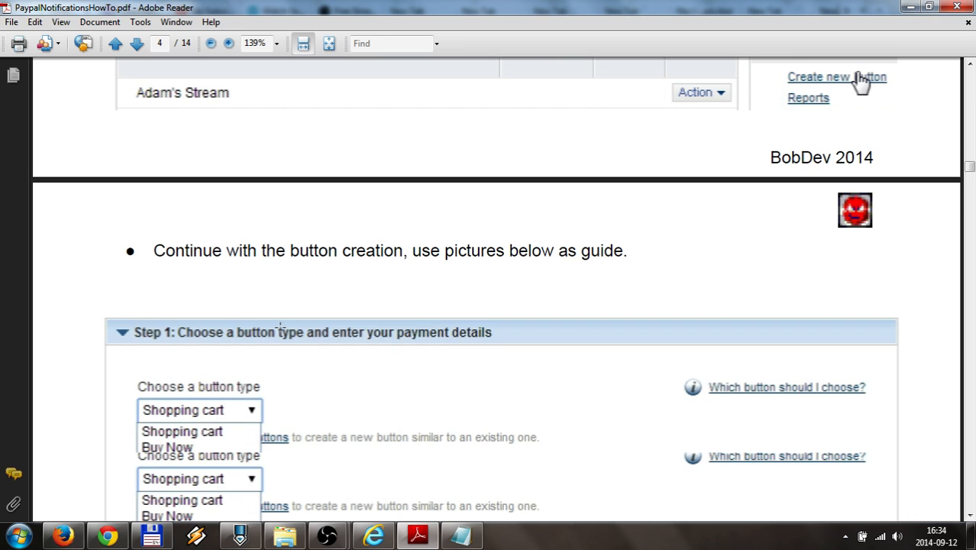
{"action": "scroll", "coordinate": [280, 327], "scroll_direction": "down", "scroll_amount": 10}
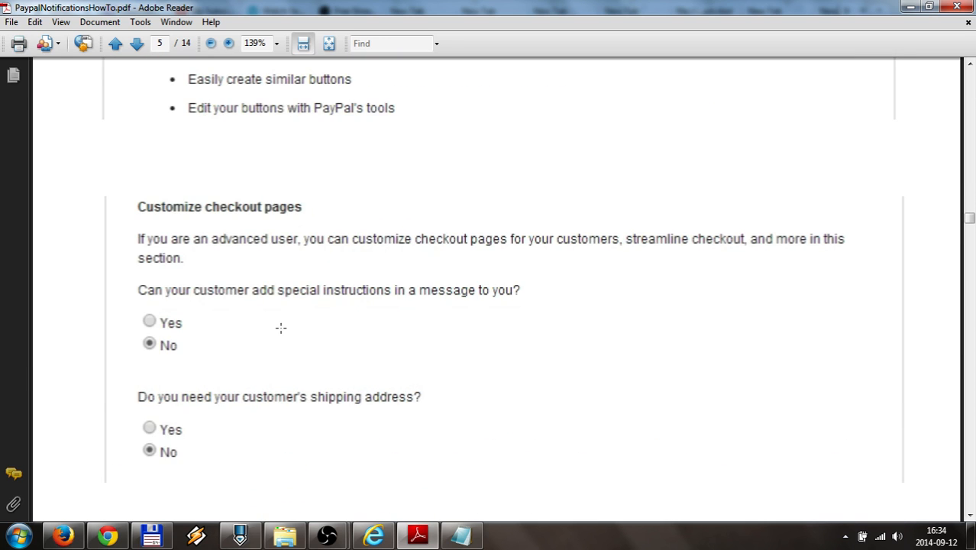
{"action": "scroll", "coordinate": [280, 327], "scroll_direction": "down", "scroll_amount": 10}
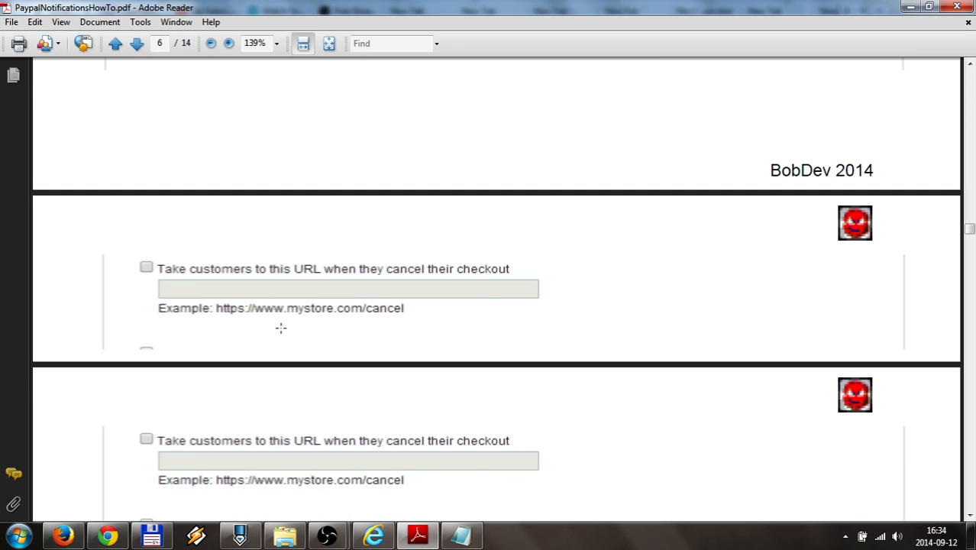
{"action": "scroll", "coordinate": [280, 328], "scroll_direction": "down", "scroll_amount": 10}
{"action": "scroll", "coordinate": [402, 300], "scroll_direction": "down", "scroll_amount": 1}
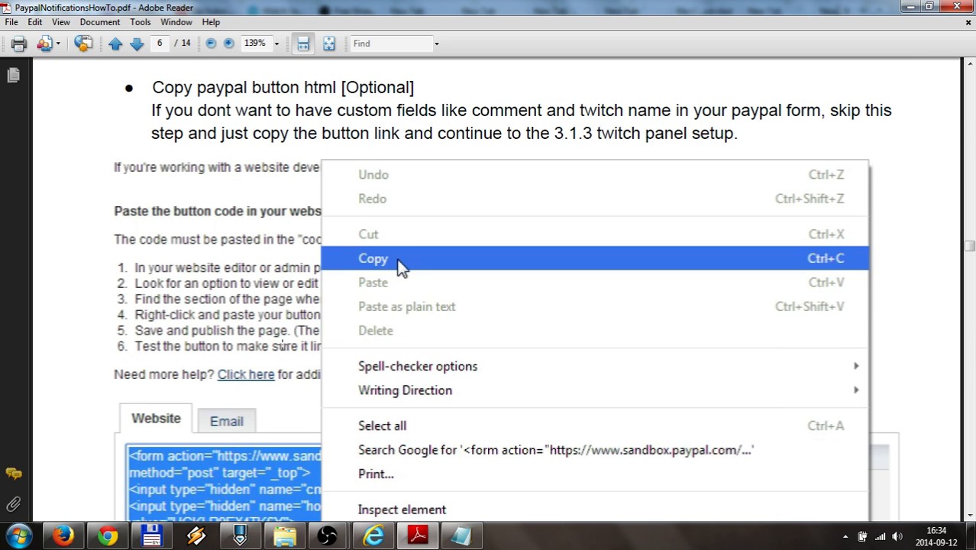
{"action": "left_click", "coordinate": [418, 538]}
Switch to the button's email link view and select the whole link URL
{"action": "scroll", "coordinate": [93, 294], "scroll_direction": "down", "scroll_amount": 5}
{"action": "scroll", "coordinate": [93, 294], "scroll_direction": "down", "scroll_amount": 2}
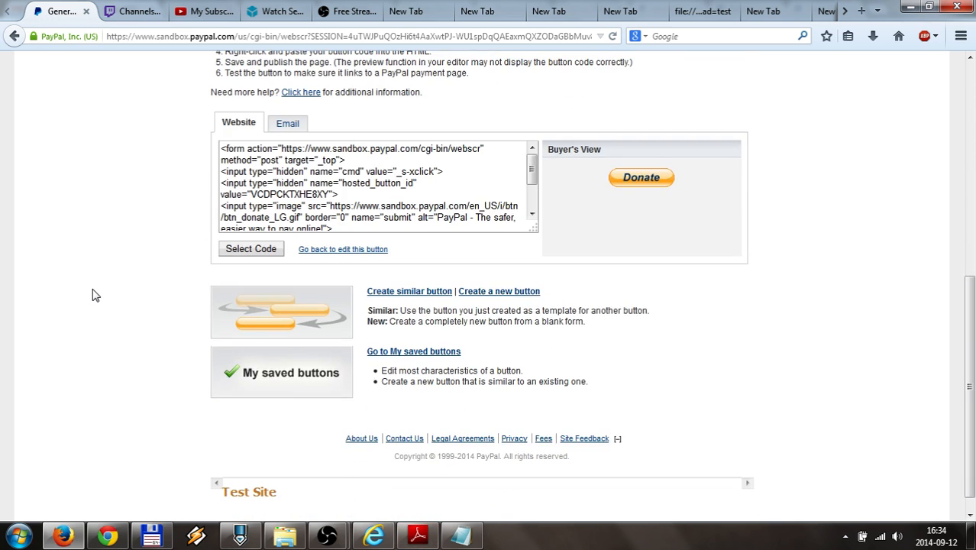
{"action": "scroll", "coordinate": [93, 294], "scroll_direction": "up", "scroll_amount": 2}
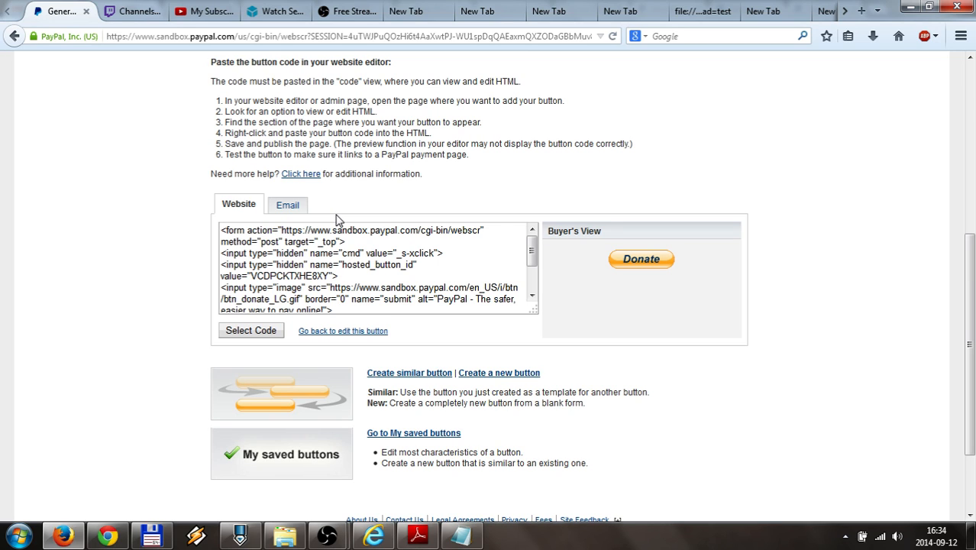
{"action": "left_click", "coordinate": [288, 206]}
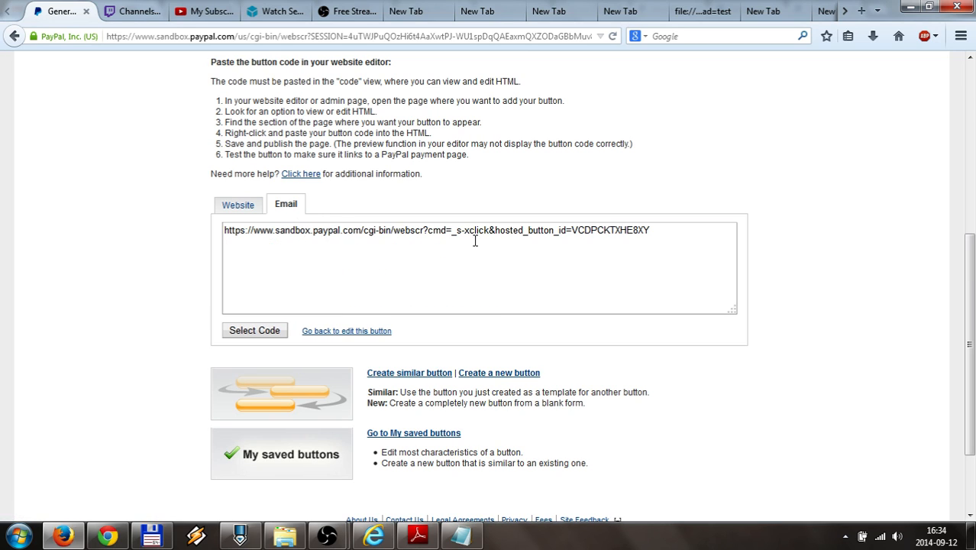
{"action": "left_click_drag", "start_coordinate": [676, 236], "coordinate": [155, 218]}
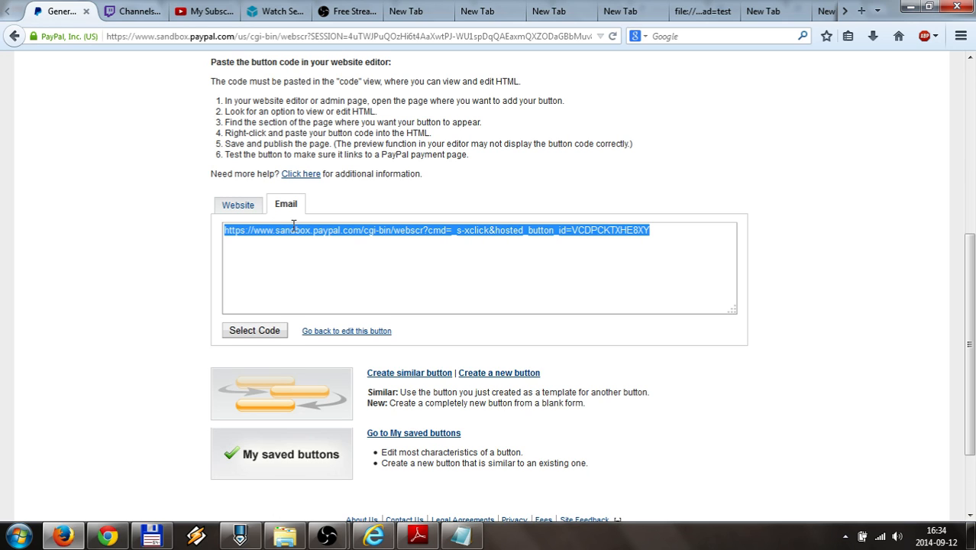
Return to the website code view and copy all of the button's HTML
{"action": "left_click", "coordinate": [238, 206]}
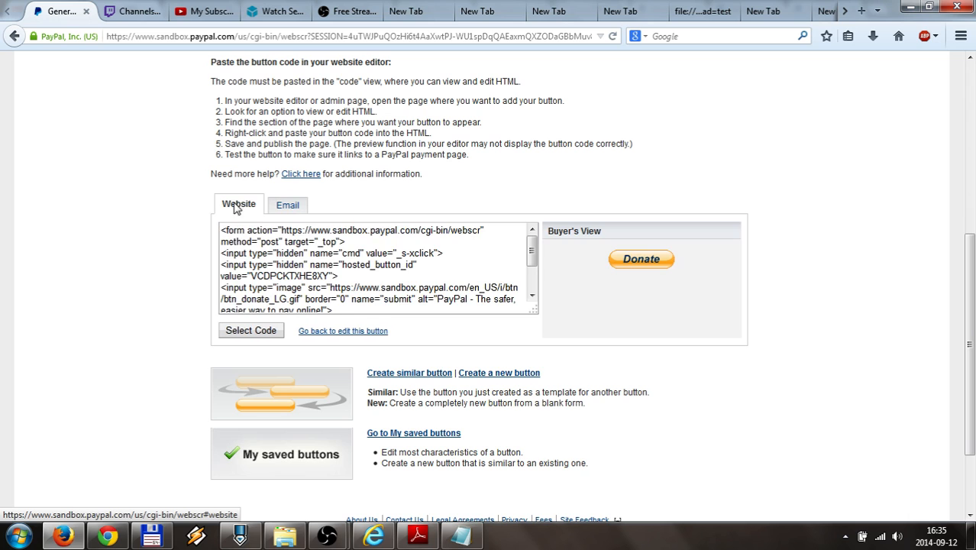
{"action": "left_click", "coordinate": [285, 264]}
{"action": "right_click", "coordinate": [294, 252]}
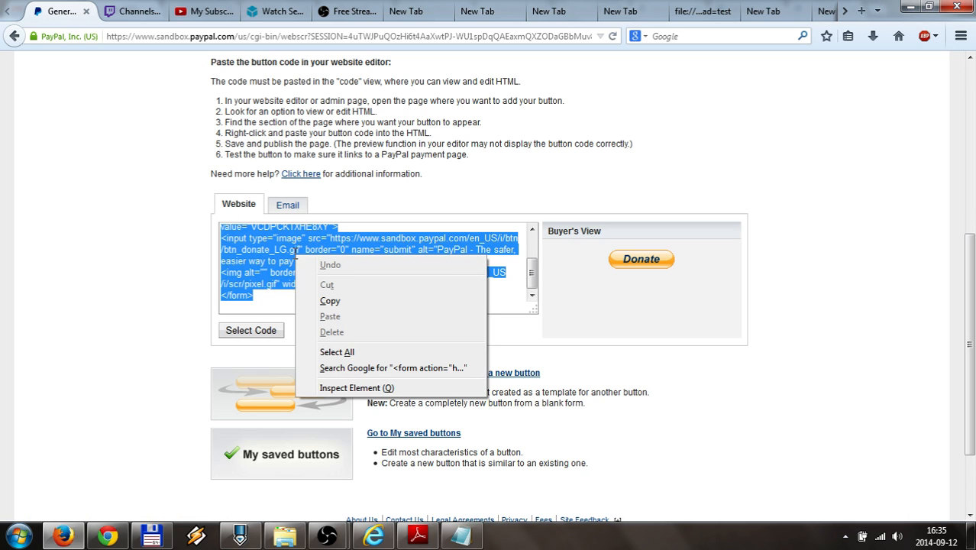
{"action": "left_click", "coordinate": [330, 300]}
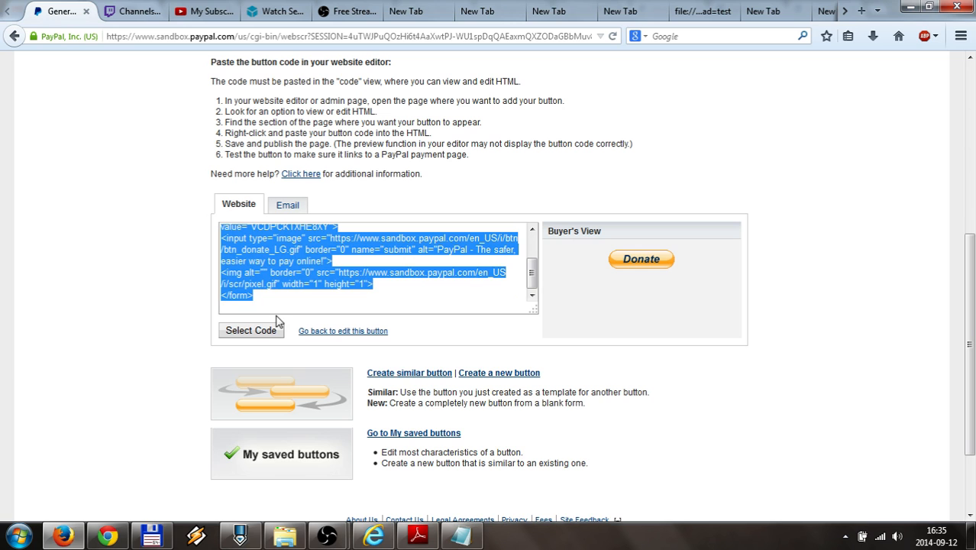
Replace the Notepad contents with the copied donation button code
{"action": "left_click", "coordinate": [462, 537]}
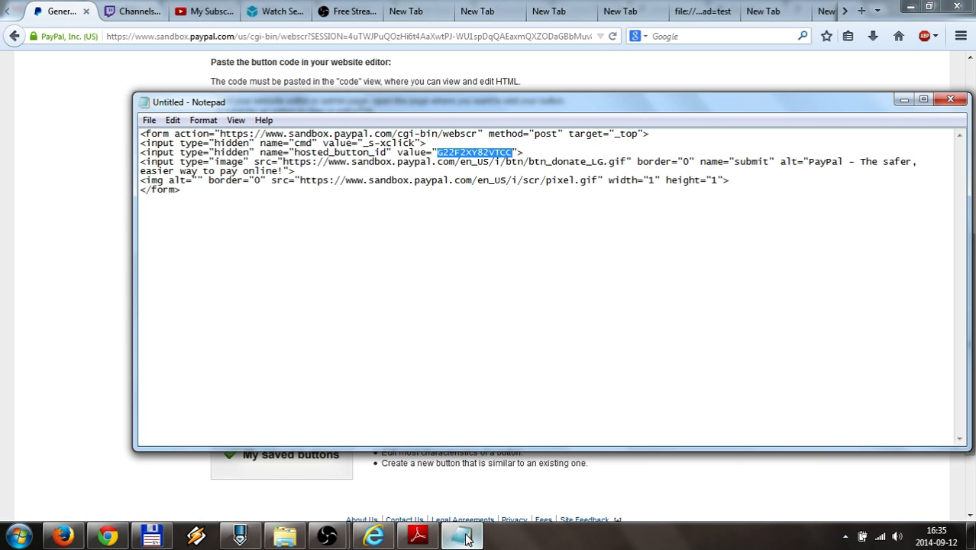
{"action": "key", "text": "ctrl+a"}
{"action": "key", "text": "ctrl+v"}
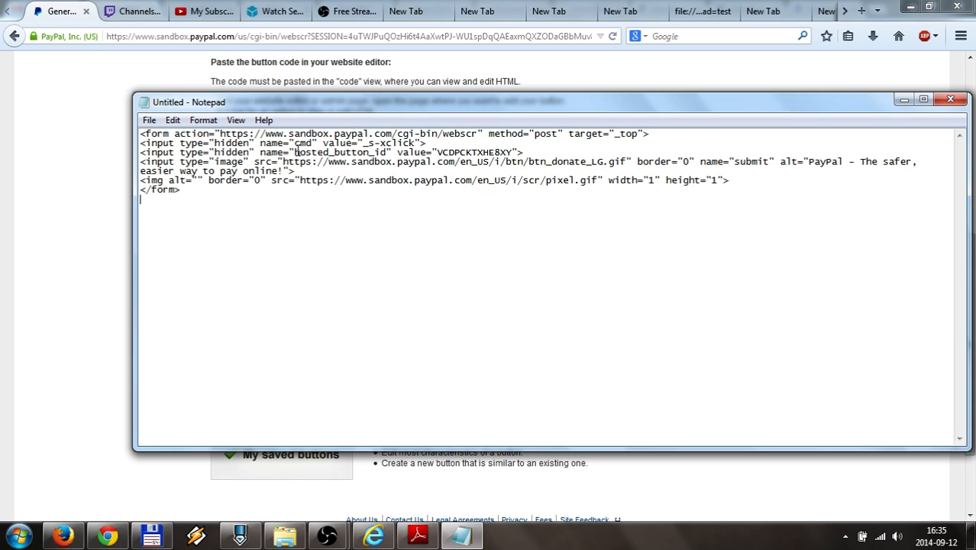
Copy the hosted_button_id value VCDPCKTXHE8XY and switch to Total Commander
{"action": "left_click_drag", "start_coordinate": [296, 152], "coordinate": [369, 150]}
{"action": "double_click", "coordinate": [387, 151]}
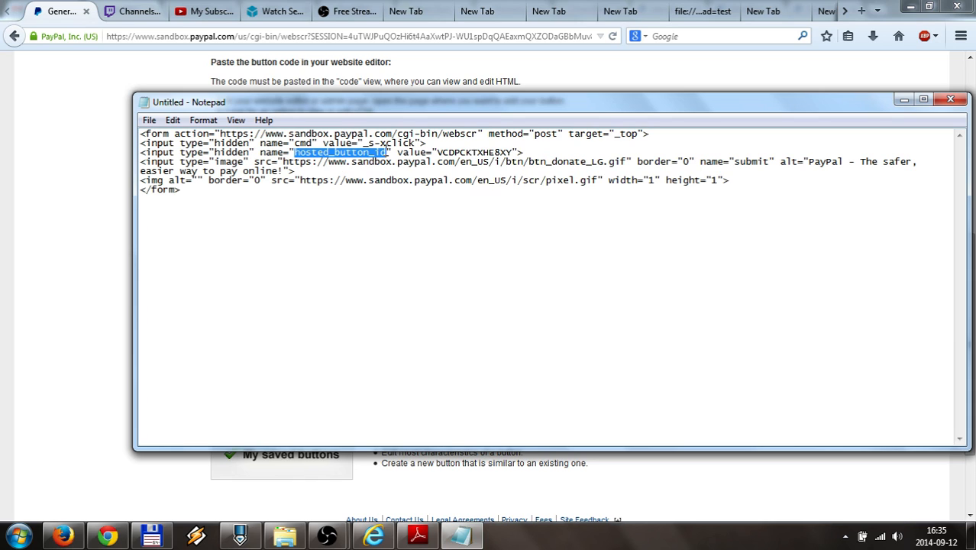
{"action": "double_click", "coordinate": [463, 151]}
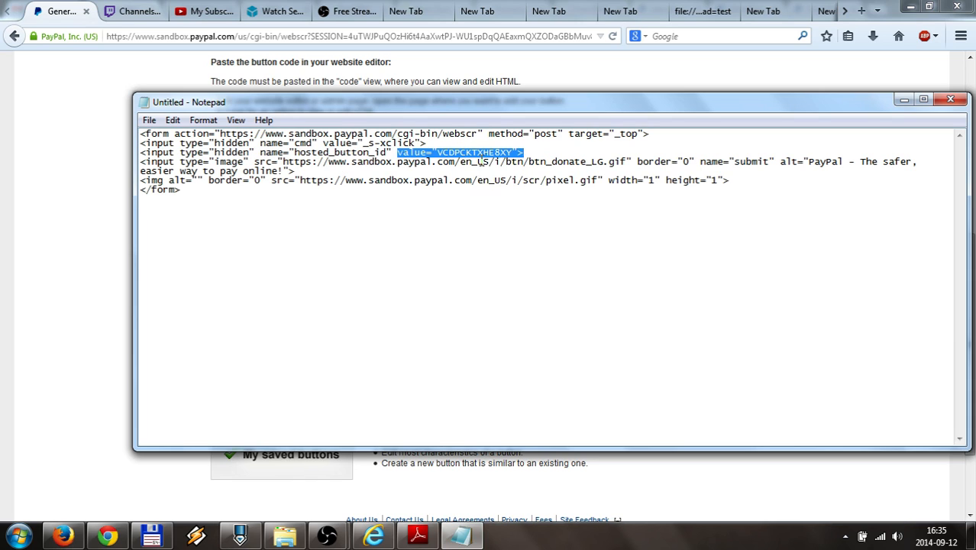
{"action": "left_click", "coordinate": [436, 152]}
{"action": "left_click_drag", "start_coordinate": [436, 152], "coordinate": [513, 152]}
{"action": "right_click", "coordinate": [502, 152]}
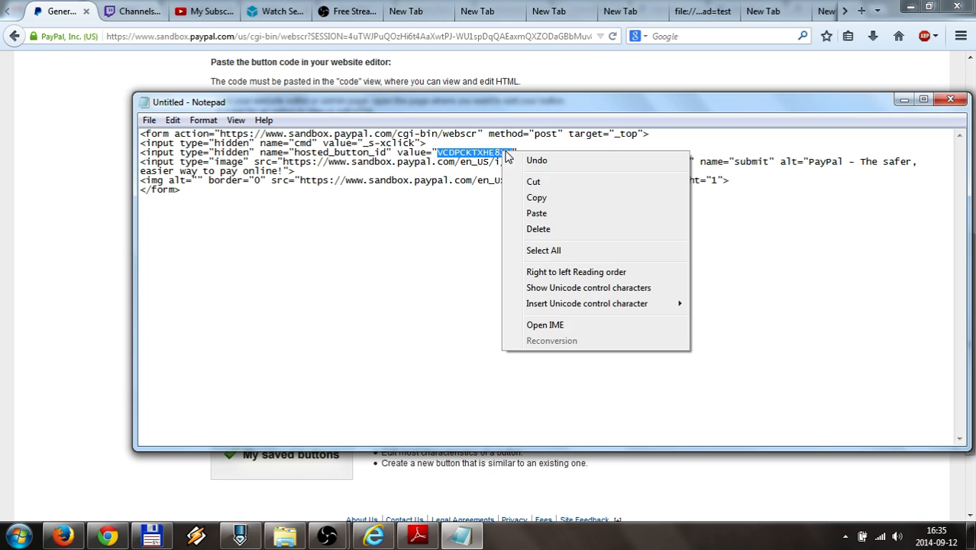
{"action": "left_click", "coordinate": [536, 197]}
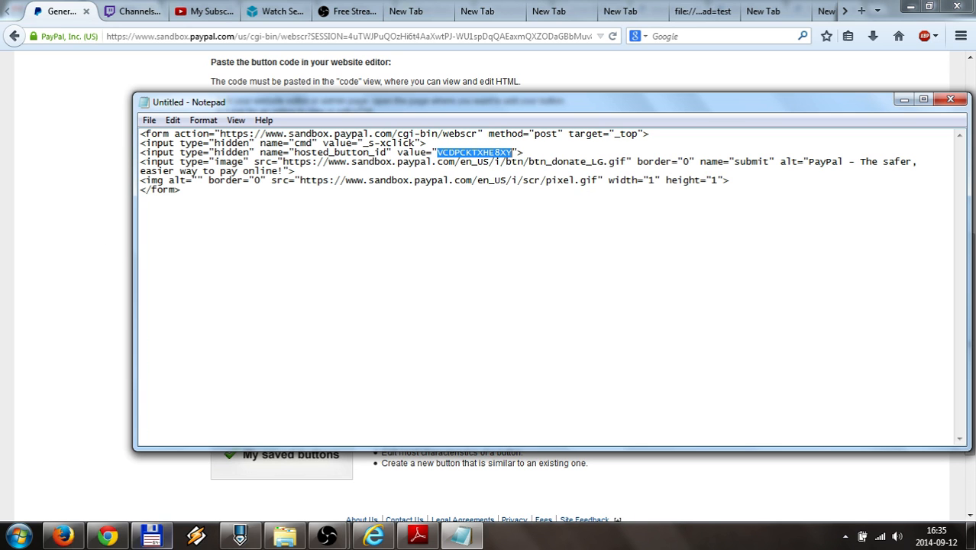
{"action": "left_click", "coordinate": [151, 536]}
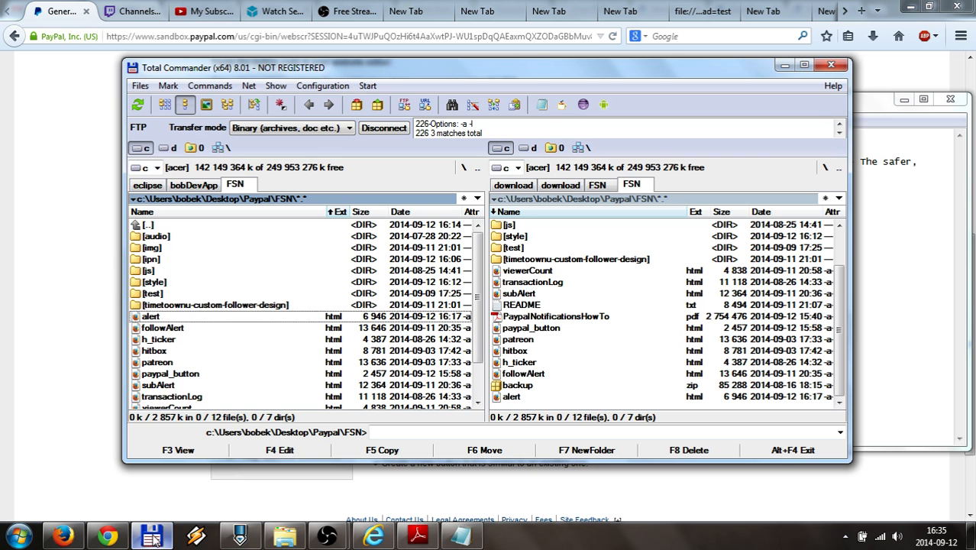
Mark paypal_button in the FSN folder's file list to edit it in PSPad
{"action": "left_click", "coordinate": [186, 328]}
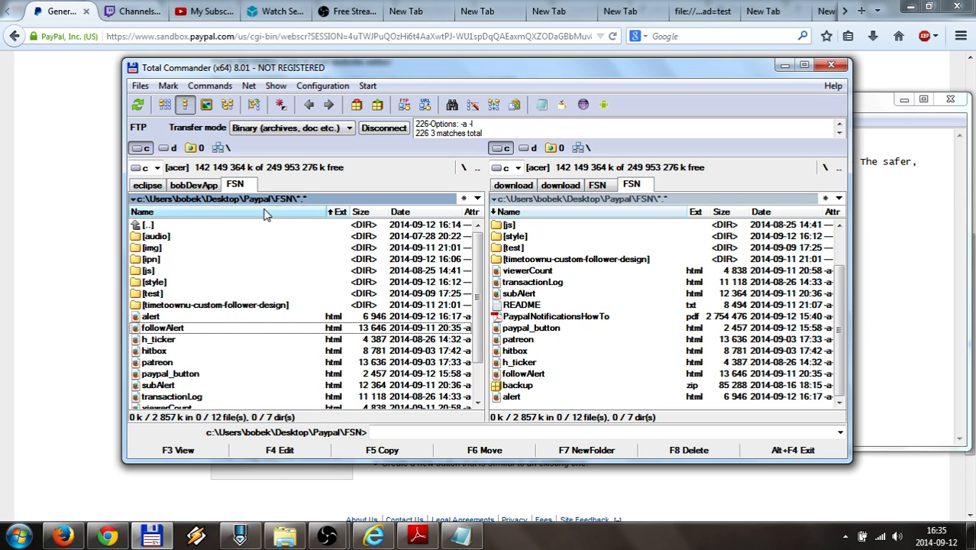
{"action": "scroll", "coordinate": [146, 365], "scroll_direction": "down", "scroll_amount": 1}
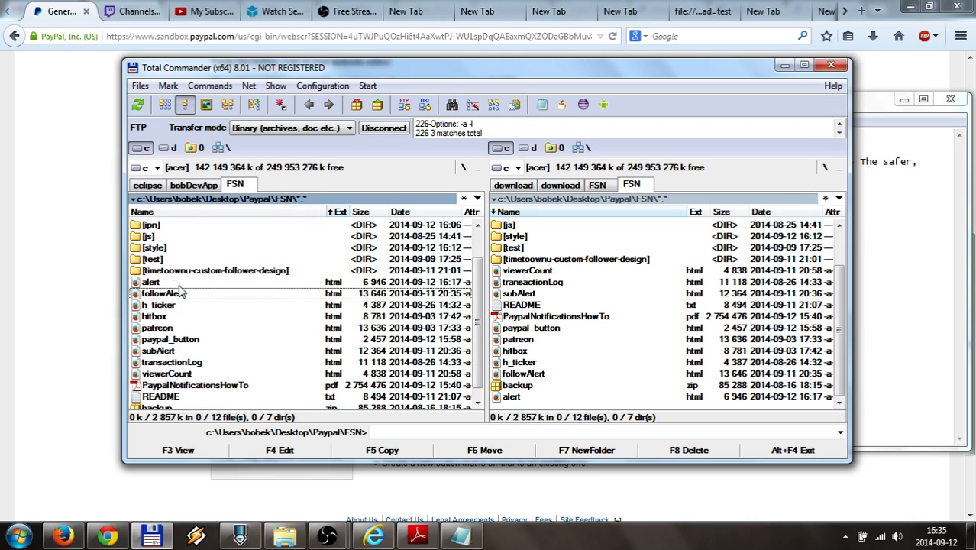
{"action": "right_click", "coordinate": [168, 342]}
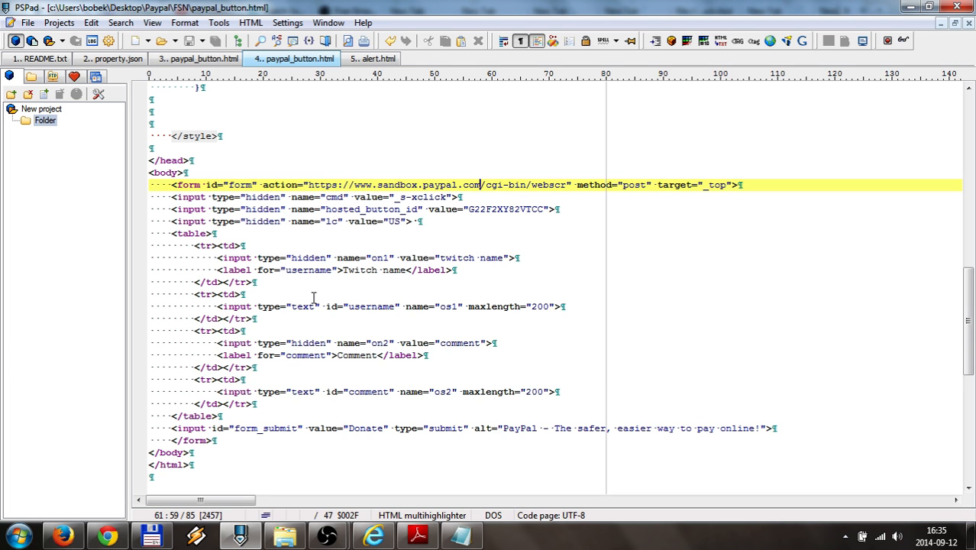
Replace hosted_button_id G22F2XY82VTCC with VCDPCKTXHE8XY in paypal_button.html and save it
{"action": "scroll", "coordinate": [313, 297], "scroll_direction": "down", "scroll_amount": 1}
{"action": "left_click_drag", "start_coordinate": [326, 185], "coordinate": [420, 185]}
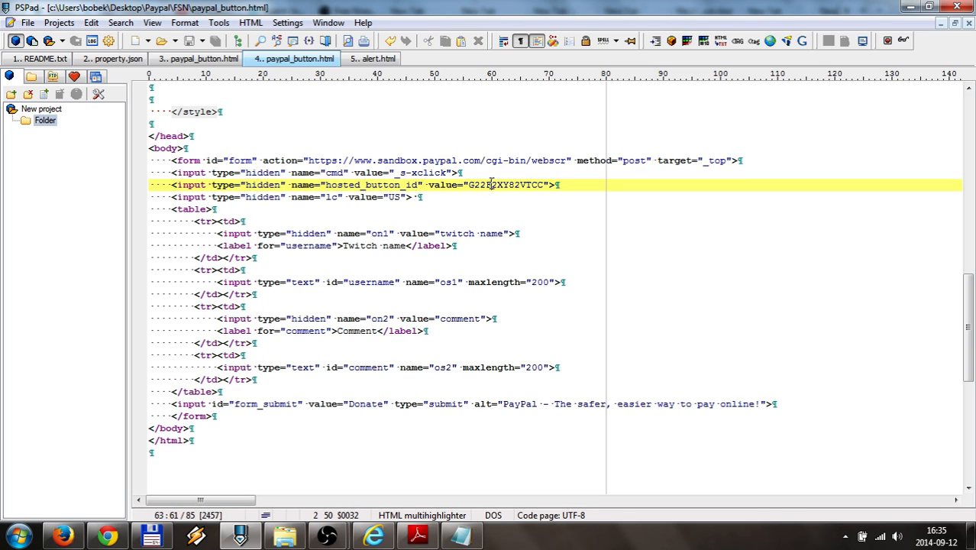
{"action": "double_click", "coordinate": [492, 185]}
{"action": "key", "text": "ctrl+v"}
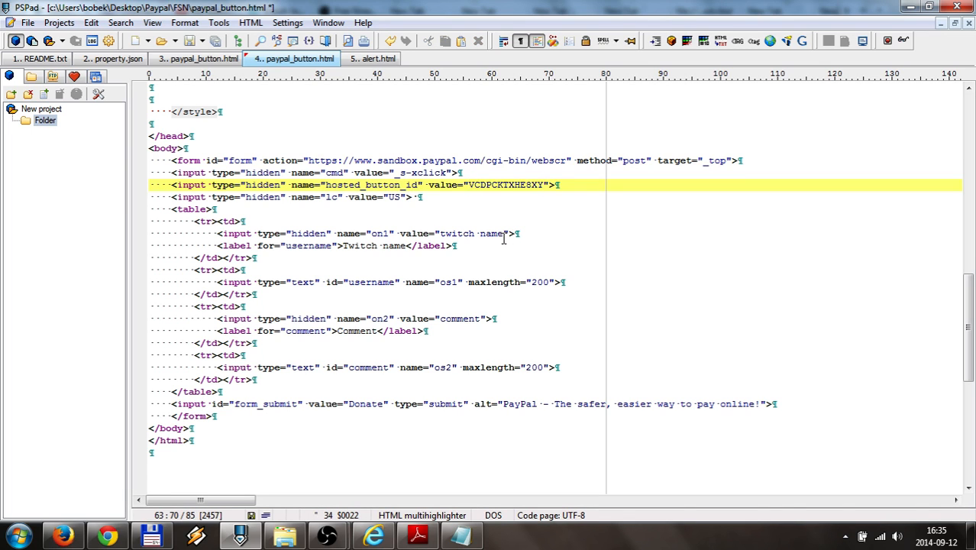
{"action": "key", "text": "ctrl+s"}
{"action": "left_click", "coordinate": [910, 9]}
{"action": "left_click", "coordinate": [419, 535]}
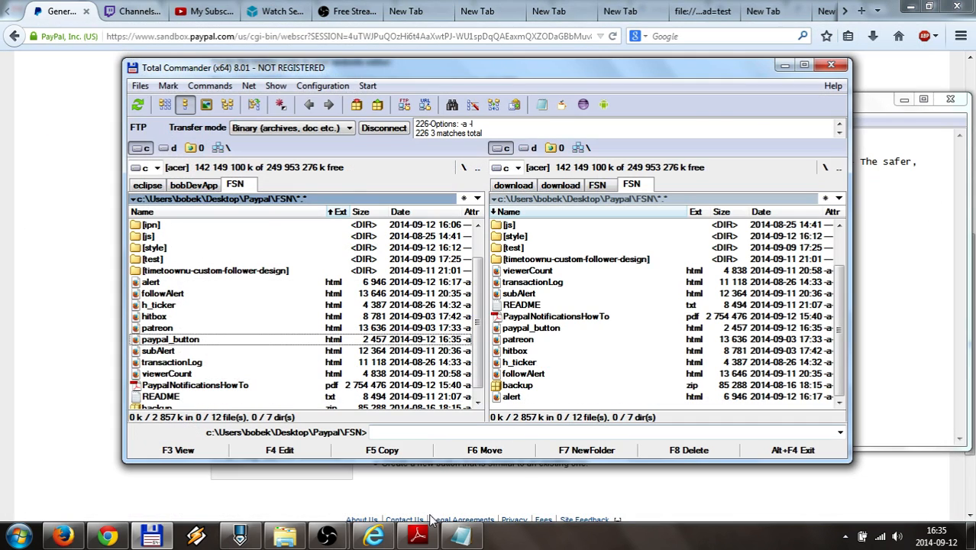
Scroll the PDF guide past the Donate screenshot to page 9, section 3.1.3 'Add button link to twitch panel'
{"action": "left_click", "coordinate": [424, 534]}
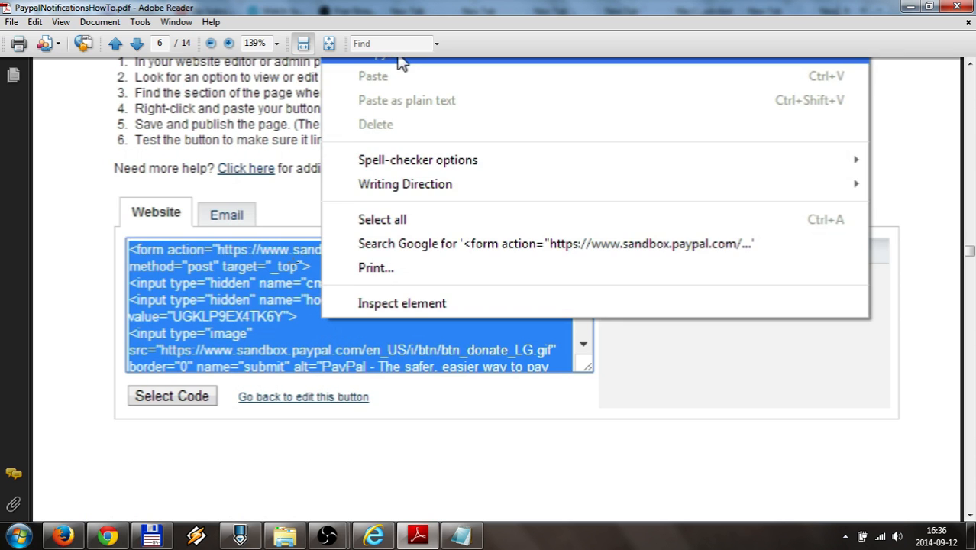
{"action": "scroll", "coordinate": [294, 263], "scroll_direction": "down", "scroll_amount": 7}
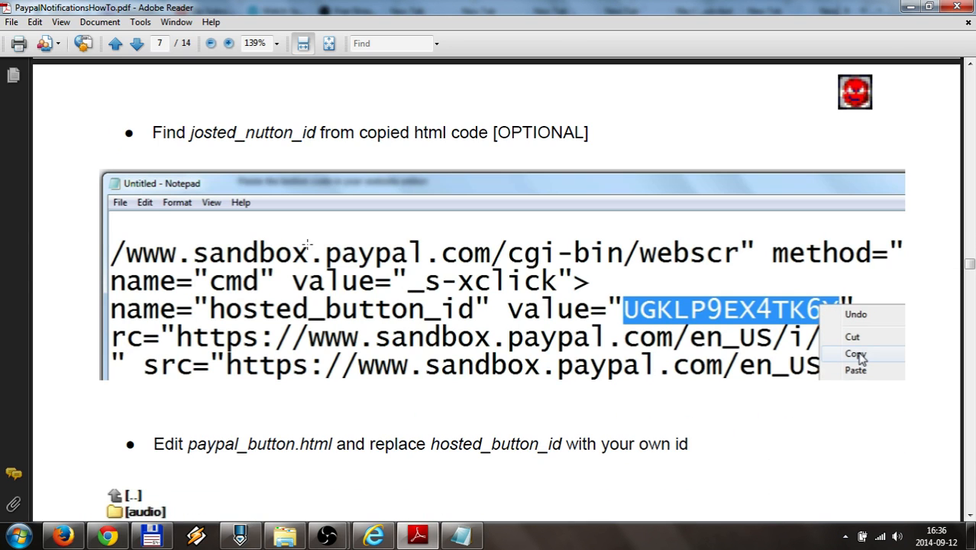
{"action": "scroll", "coordinate": [180, 183], "scroll_direction": "down", "scroll_amount": 2}
{"action": "scroll", "coordinate": [180, 184], "scroll_direction": "up", "scroll_amount": 1}
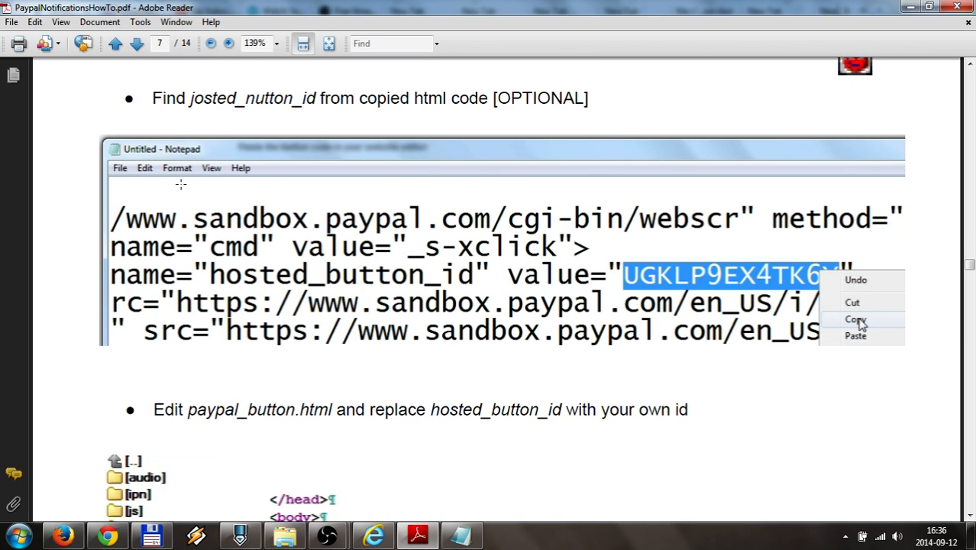
{"action": "scroll", "coordinate": [180, 183], "scroll_direction": "down", "scroll_amount": 7}
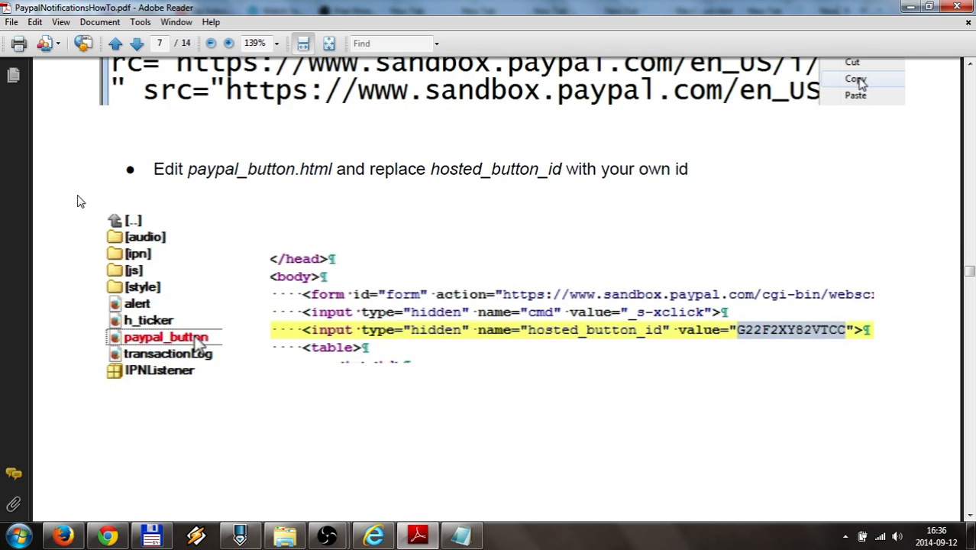
{"action": "scroll", "coordinate": [620, 291], "scroll_direction": "down", "scroll_amount": 6}
{"action": "scroll", "coordinate": [620, 292], "scroll_direction": "down", "scroll_amount": 12}
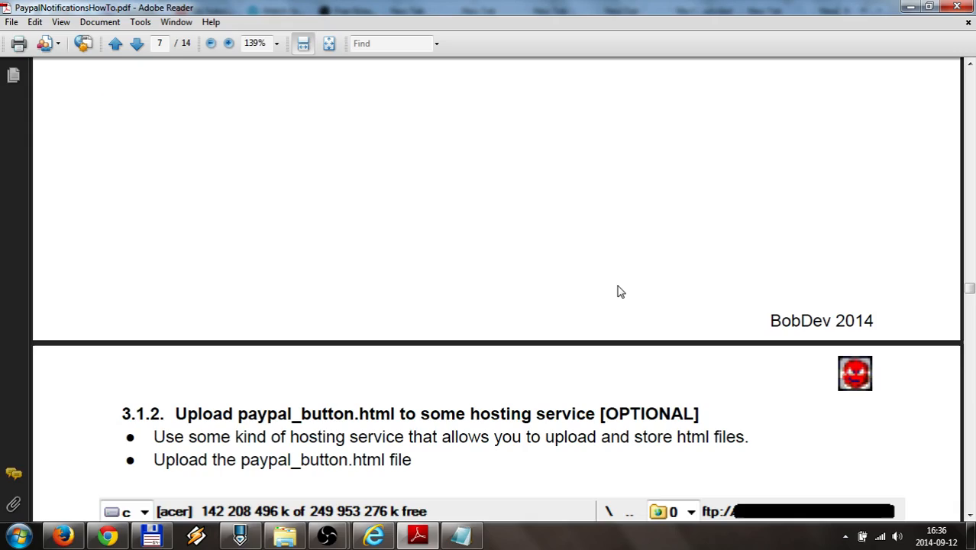
{"action": "scroll", "coordinate": [617, 285], "scroll_direction": "down", "scroll_amount": 2}
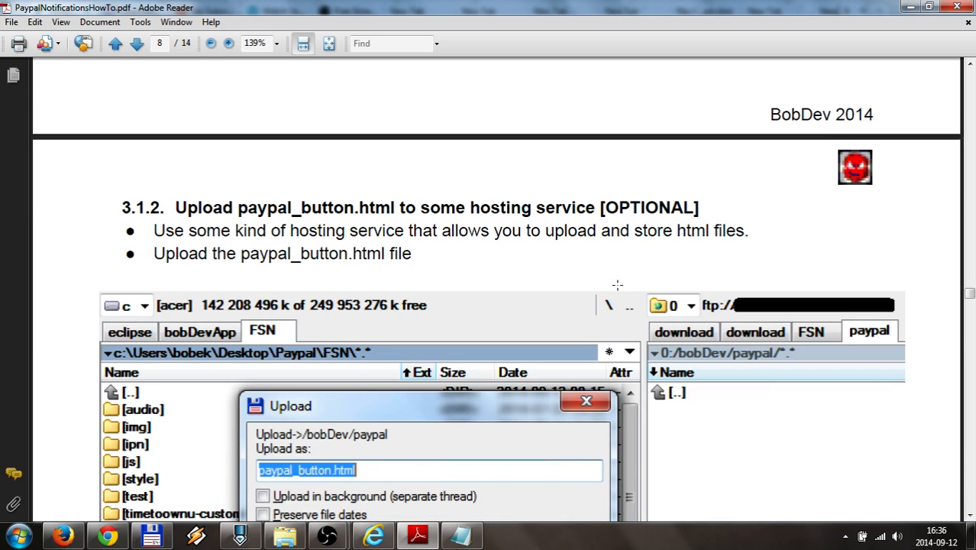
{"action": "scroll", "coordinate": [617, 284], "scroll_direction": "down", "scroll_amount": 1}
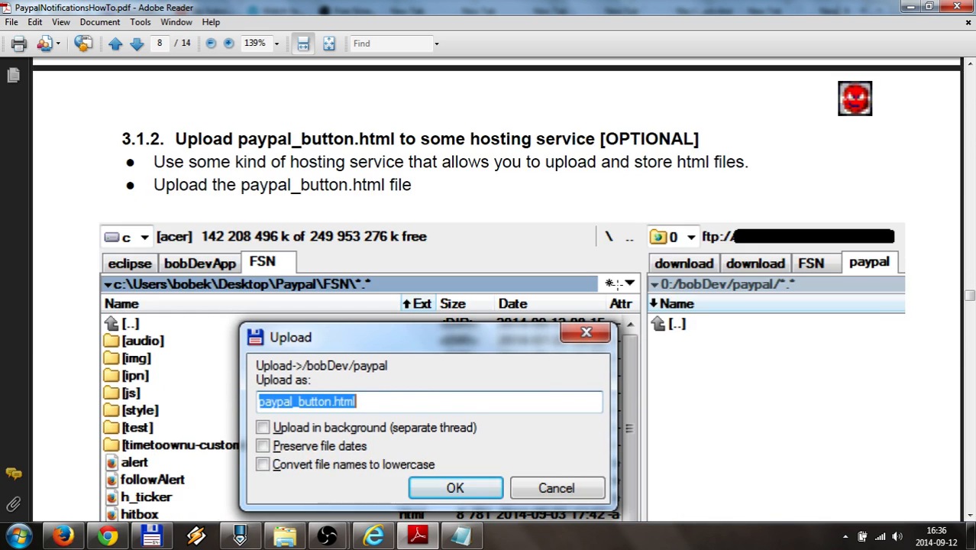
{"action": "scroll", "coordinate": [414, 214], "scroll_direction": "down", "scroll_amount": 1}
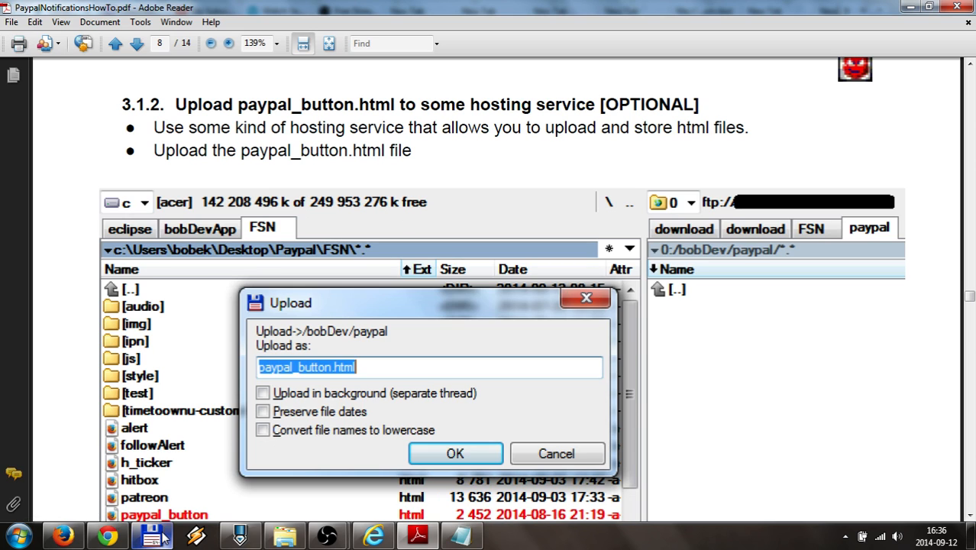
{"action": "mouse_move", "coordinate": [165, 532]}
{"action": "scroll", "coordinate": [411, 263], "scroll_direction": "down", "scroll_amount": 1}
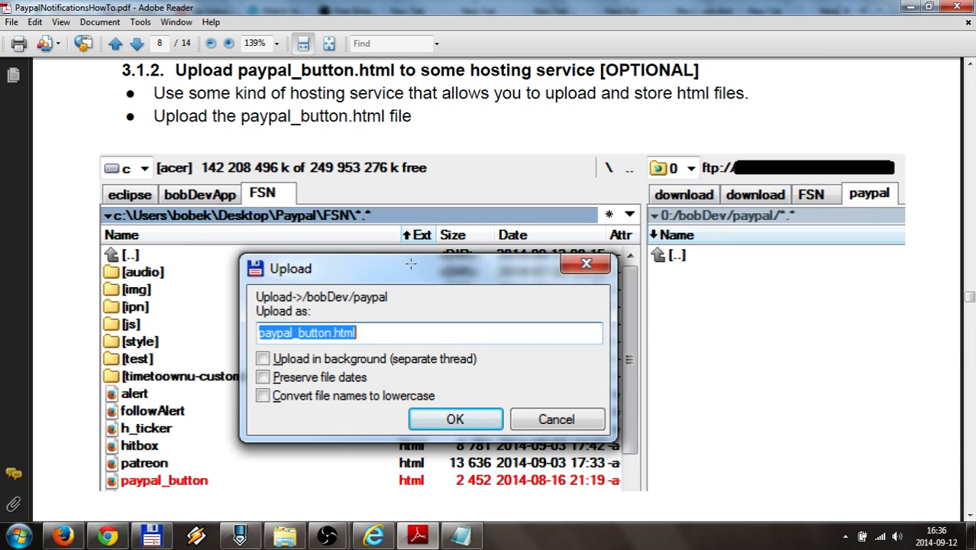
{"action": "scroll", "coordinate": [411, 264], "scroll_direction": "down", "scroll_amount": 1}
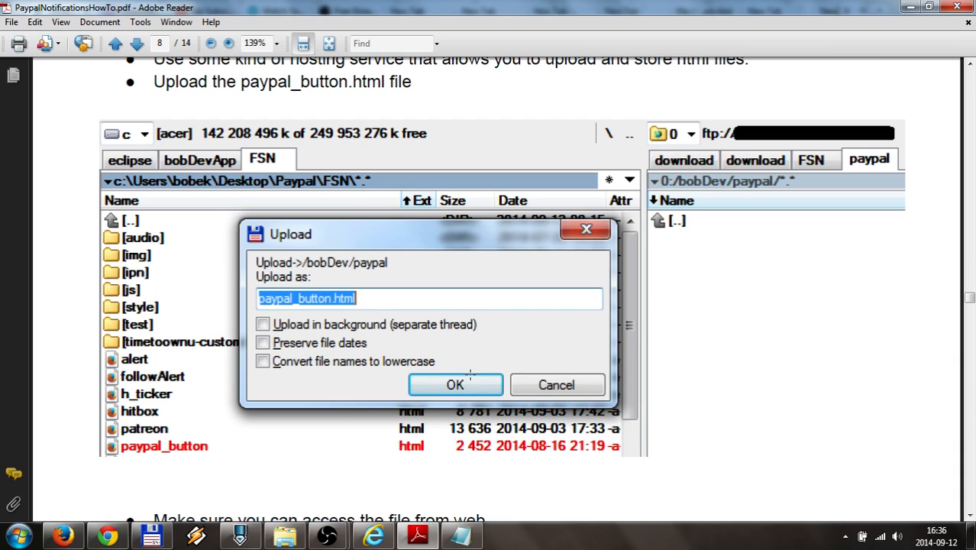
{"action": "scroll", "coordinate": [470, 374], "scroll_direction": "down", "scroll_amount": 7}
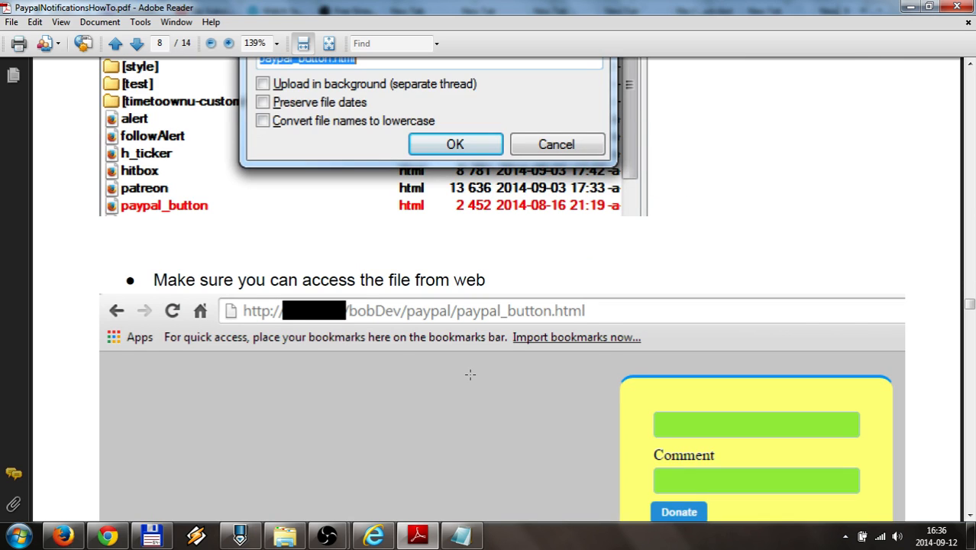
{"action": "scroll", "coordinate": [470, 373], "scroll_direction": "down", "scroll_amount": 4}
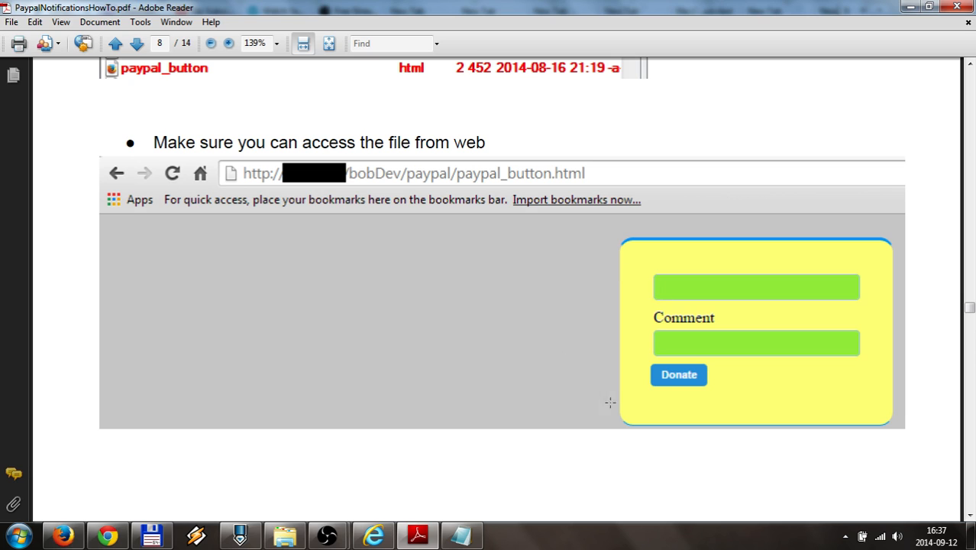
{"action": "scroll", "coordinate": [475, 348], "scroll_direction": "up", "scroll_amount": 1}
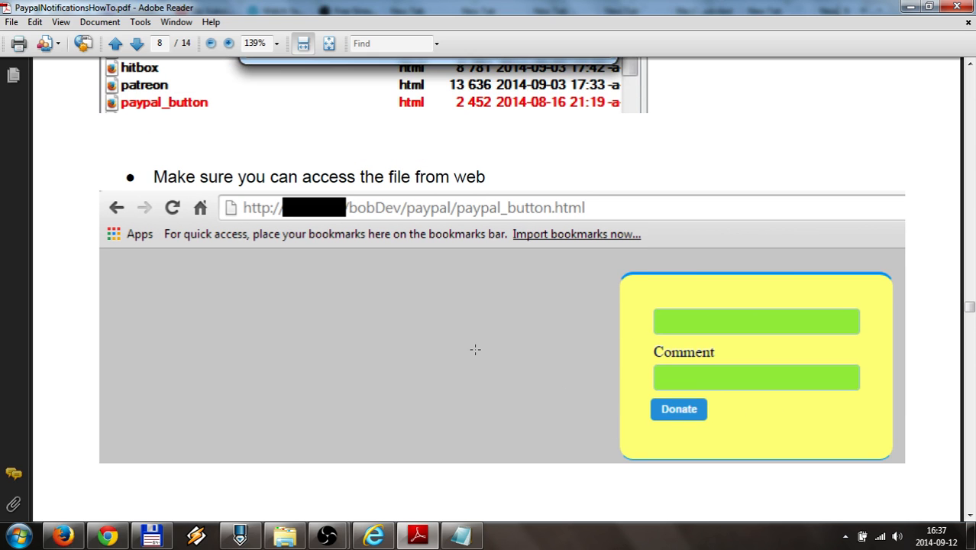
{"action": "scroll", "coordinate": [475, 349], "scroll_direction": "down", "scroll_amount": 1}
{"action": "scroll", "coordinate": [499, 353], "scroll_direction": "down", "scroll_amount": 10}
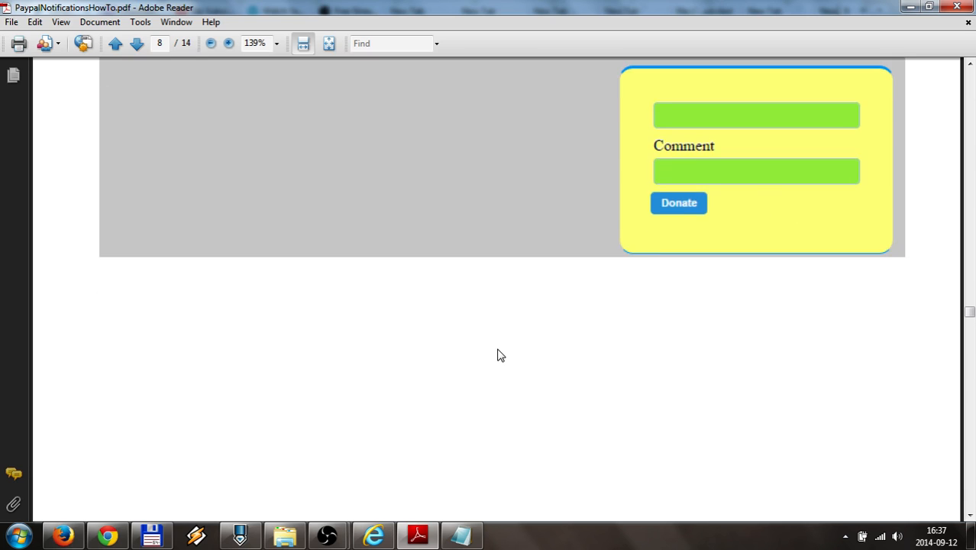
{"action": "scroll", "coordinate": [497, 355], "scroll_direction": "down", "scroll_amount": 4}
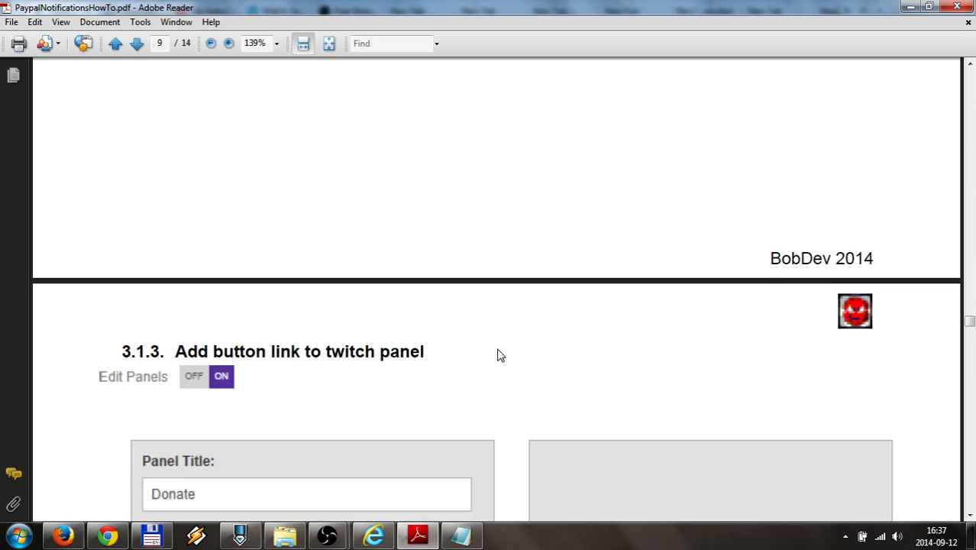
Scroll through the twitch panel form on page 9 to page 10, section 3.2 FreeDNS
{"action": "scroll", "coordinate": [497, 355], "scroll_direction": "up", "scroll_amount": 7}
{"action": "scroll", "coordinate": [497, 355], "scroll_direction": "up", "scroll_amount": 6}
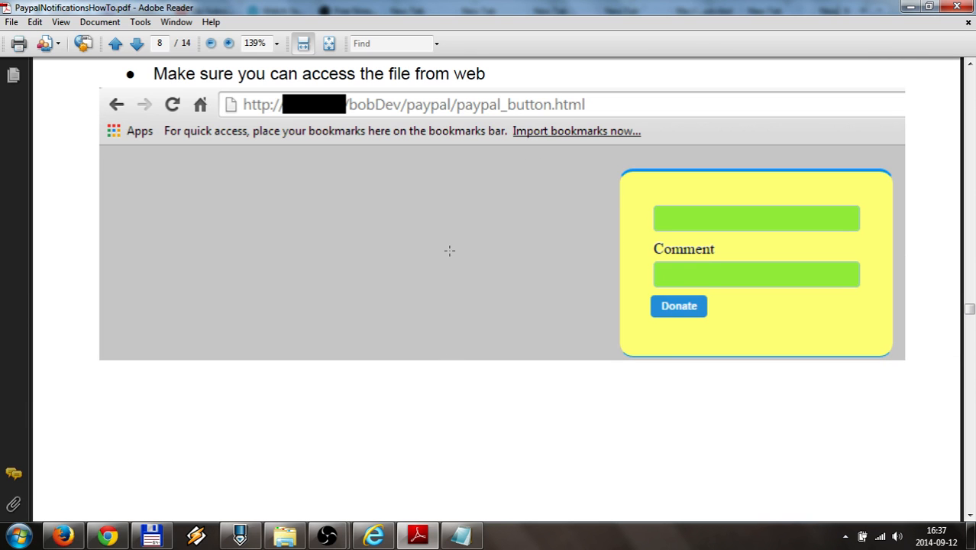
{"action": "scroll", "coordinate": [421, 329], "scroll_direction": "down", "scroll_amount": 10}
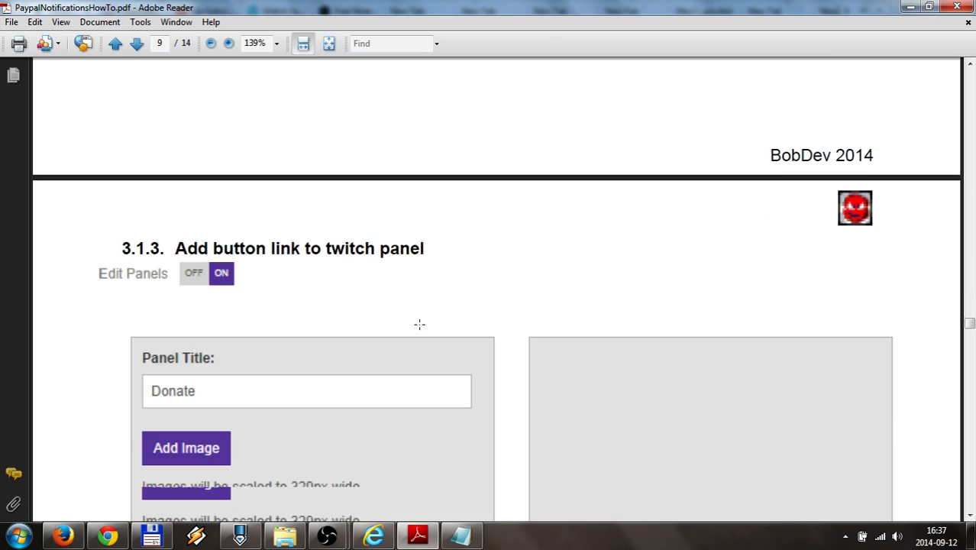
{"action": "scroll", "coordinate": [420, 324], "scroll_direction": "down", "scroll_amount": 5}
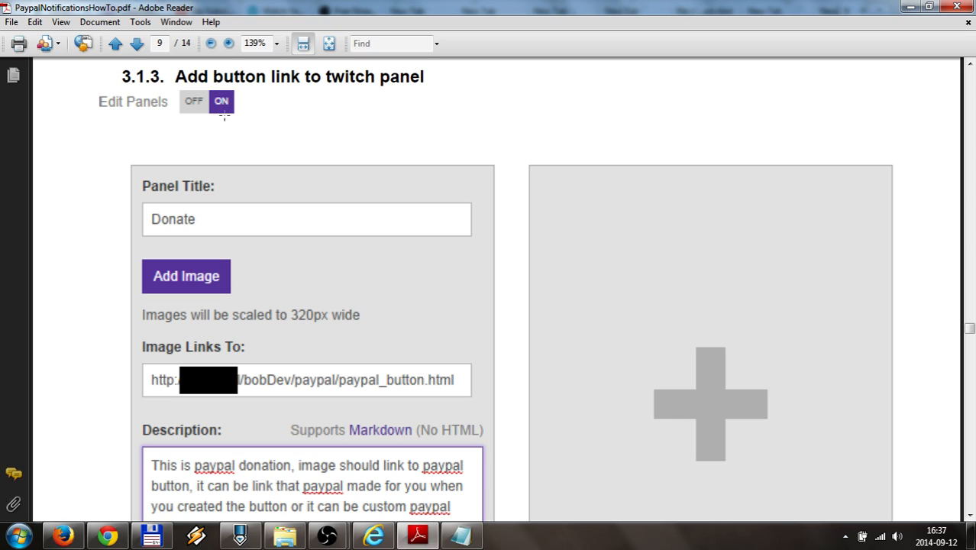
{"action": "scroll", "coordinate": [277, 214], "scroll_direction": "down", "scroll_amount": 2}
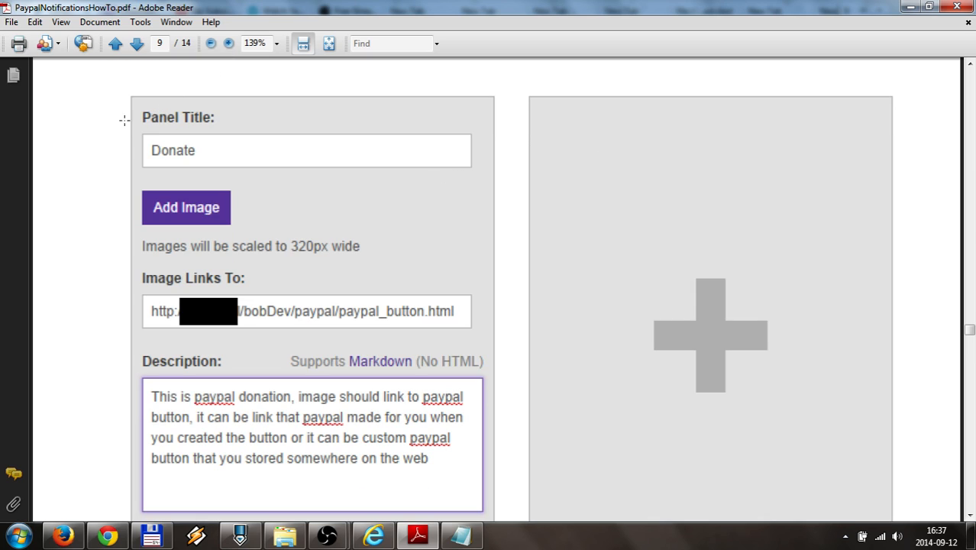
{"action": "scroll", "coordinate": [123, 181], "scroll_direction": "down", "scroll_amount": 1}
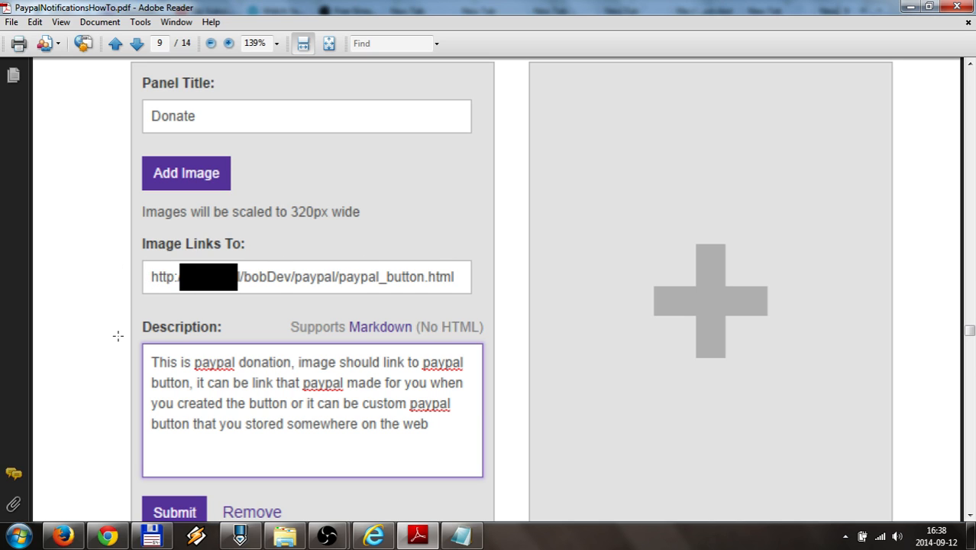
{"action": "scroll", "coordinate": [119, 336], "scroll_direction": "down", "scroll_amount": 1}
{"action": "scroll", "coordinate": [119, 336], "scroll_direction": "up", "scroll_amount": 1}
{"action": "scroll", "coordinate": [157, 317], "scroll_direction": "up", "scroll_amount": 2}
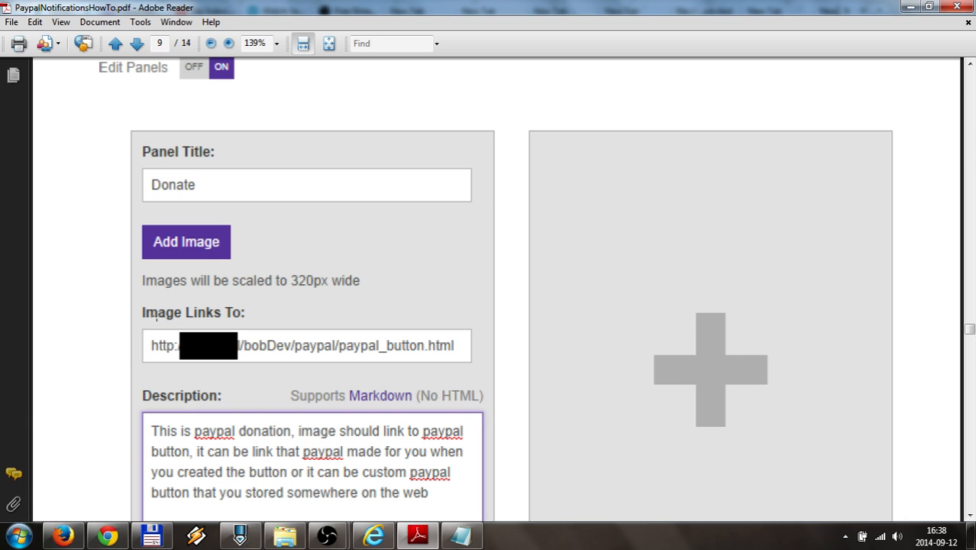
{"action": "scroll", "coordinate": [156, 317], "scroll_direction": "down", "scroll_amount": 15}
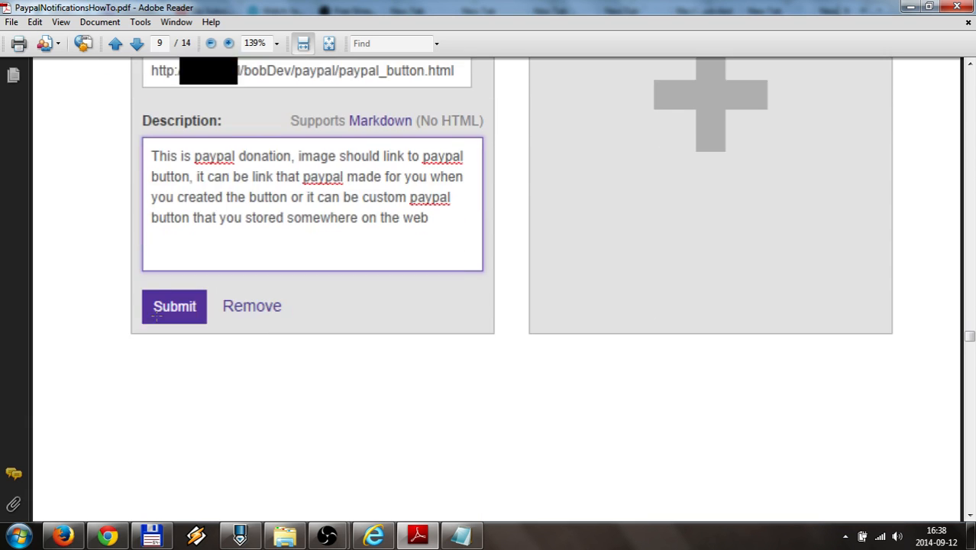
{"action": "scroll", "coordinate": [157, 321], "scroll_direction": "down", "scroll_amount": 5}
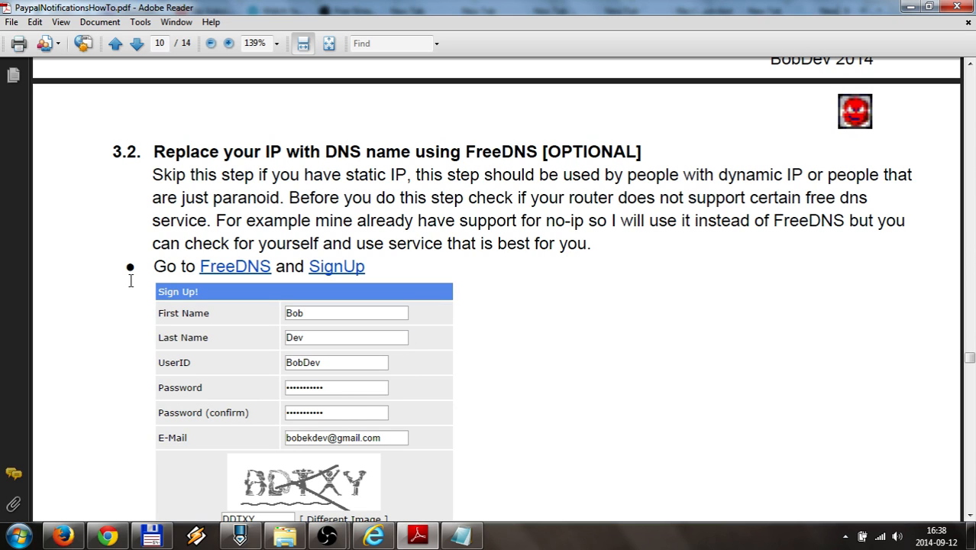
{"action": "scroll", "coordinate": [130, 283], "scroll_direction": "down", "scroll_amount": 1}
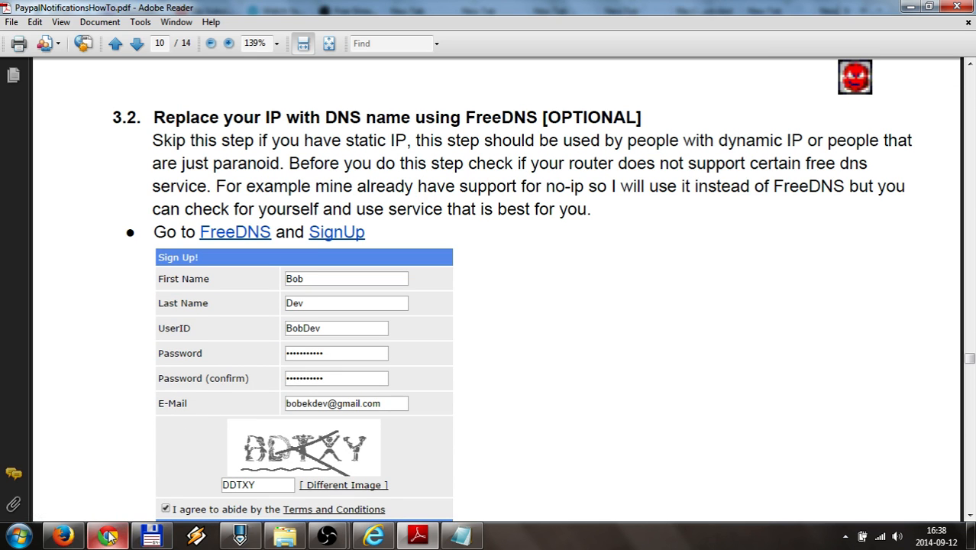
Return to PayPal in Firefox and open My selling tools from the Profile menu
{"action": "left_click", "coordinate": [65, 537]}
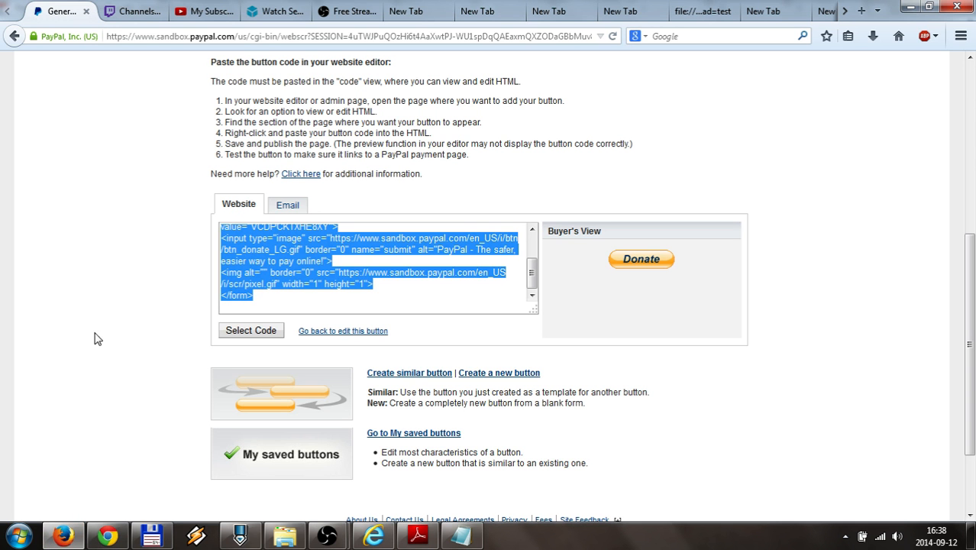
{"action": "scroll", "coordinate": [97, 336], "scroll_direction": "up", "scroll_amount": 5}
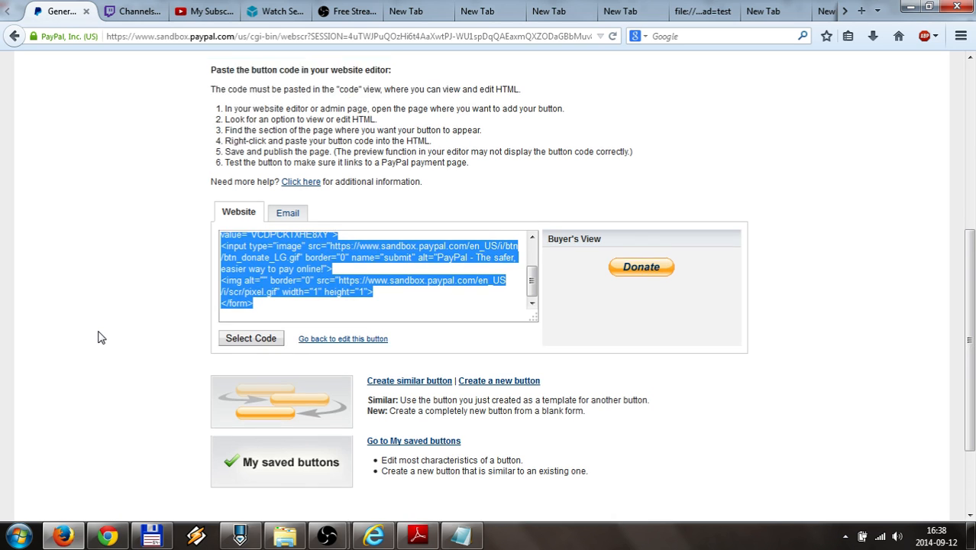
{"action": "mouse_move", "coordinate": [461, 246]}
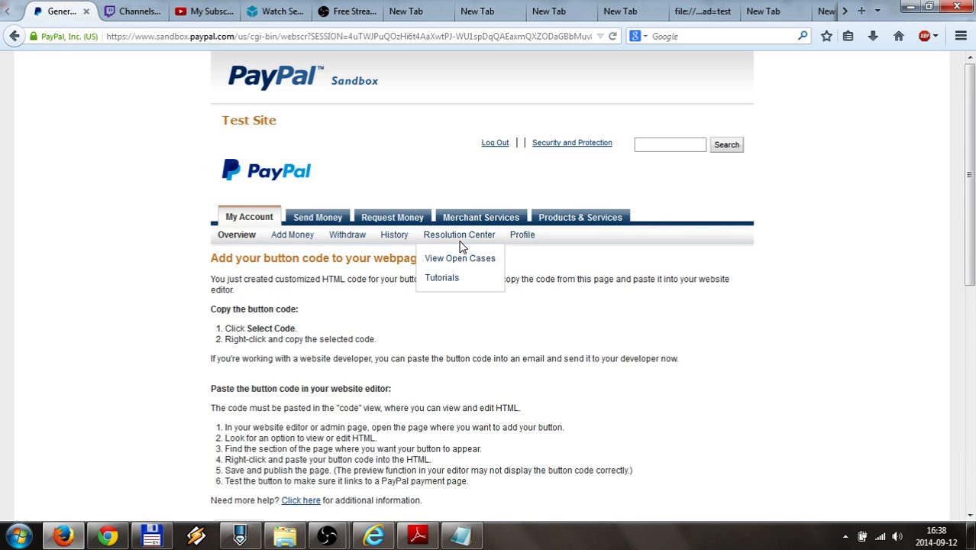
{"action": "mouse_move", "coordinate": [523, 234]}
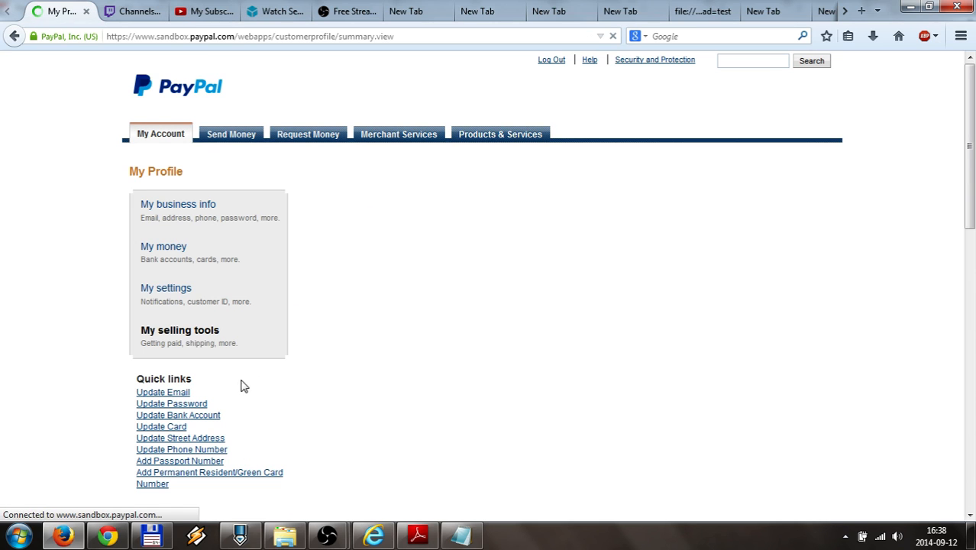
{"action": "scroll", "coordinate": [228, 379], "scroll_direction": "down", "scroll_amount": 2}
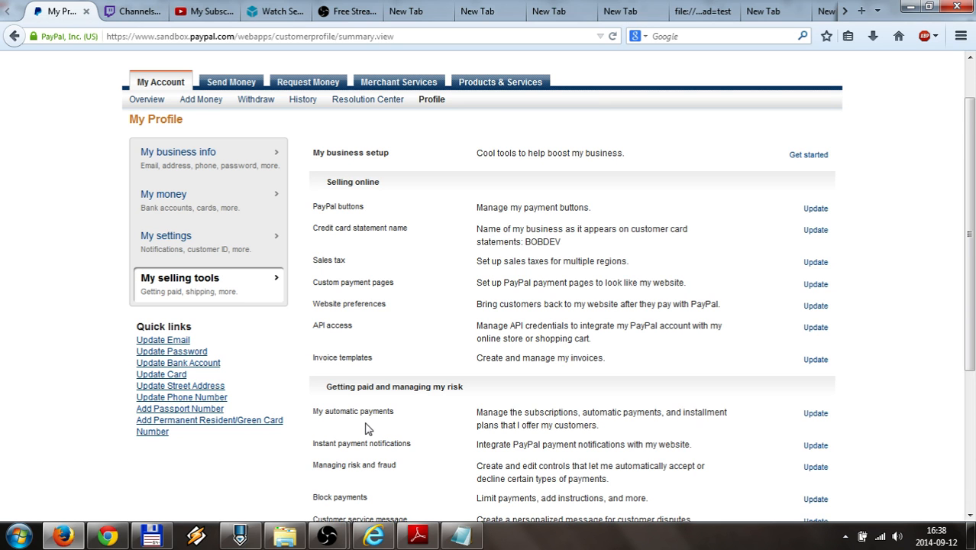
Open the Instant payment notifications update page and choose Edit settings
{"action": "left_click", "coordinate": [816, 446]}
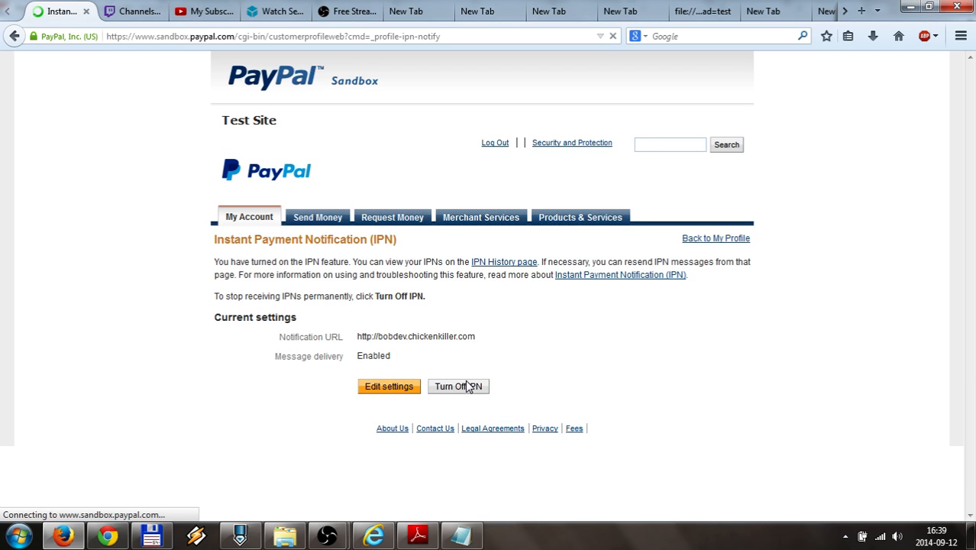
{"action": "scroll", "coordinate": [297, 374], "scroll_direction": "down", "scroll_amount": 1}
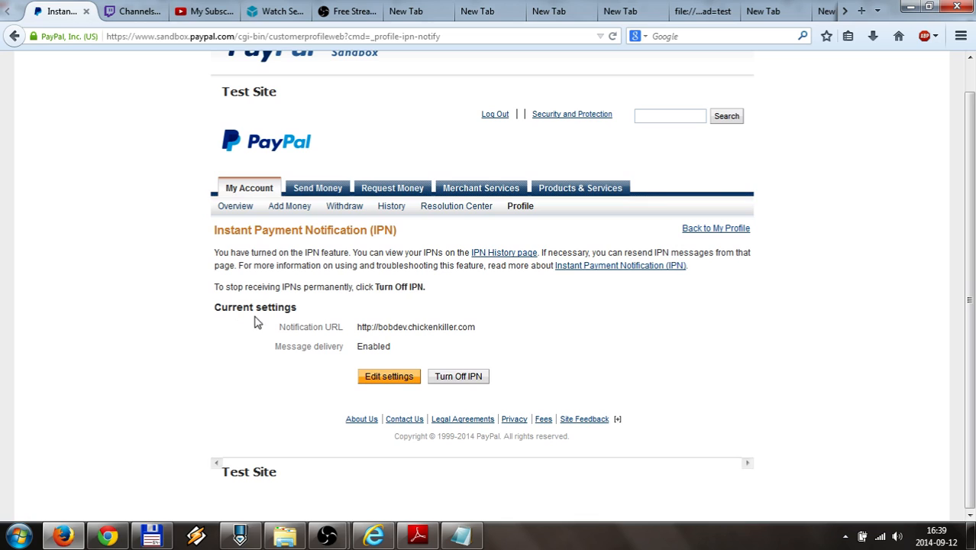
{"action": "left_click", "coordinate": [386, 377]}
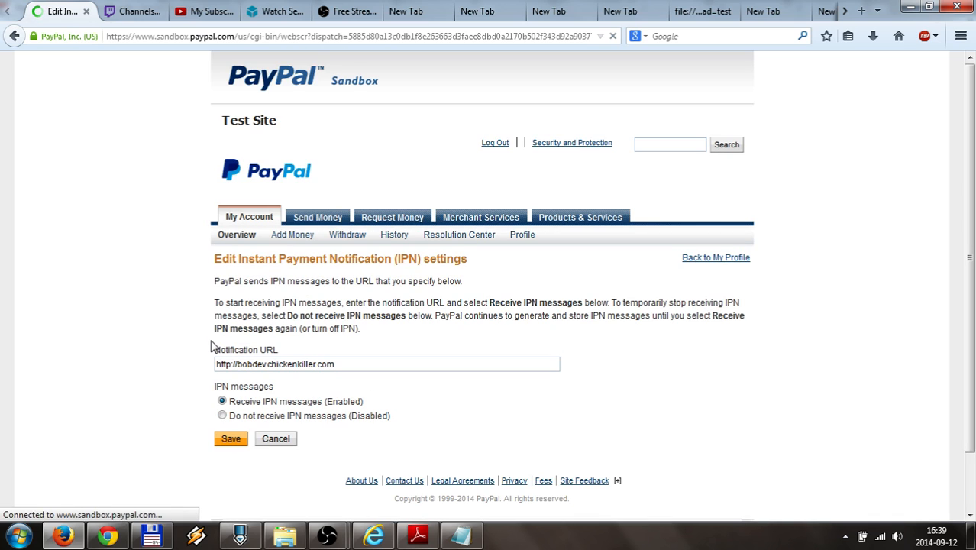
{"action": "scroll", "coordinate": [210, 346], "scroll_direction": "down", "scroll_amount": 2}
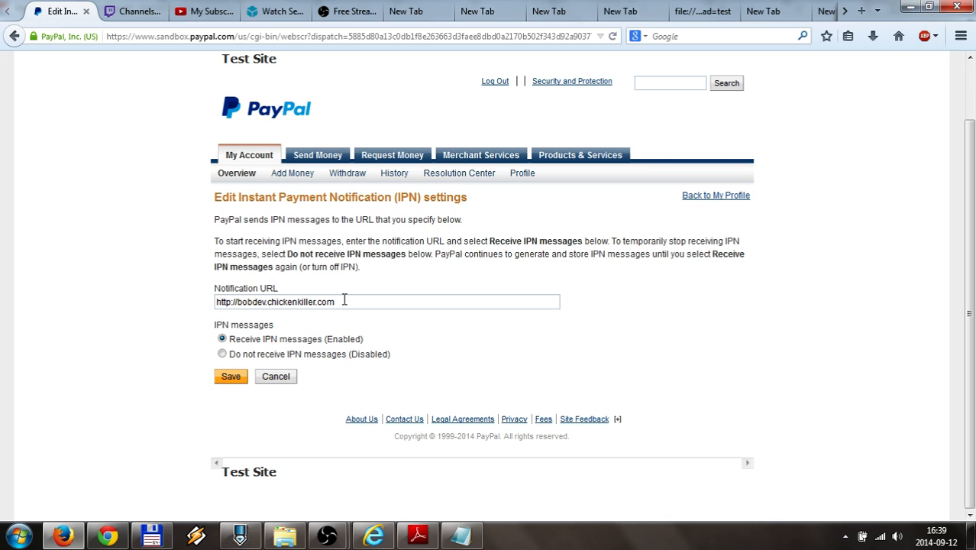
{"action": "left_click_drag", "start_coordinate": [344, 300], "coordinate": [192, 301]}
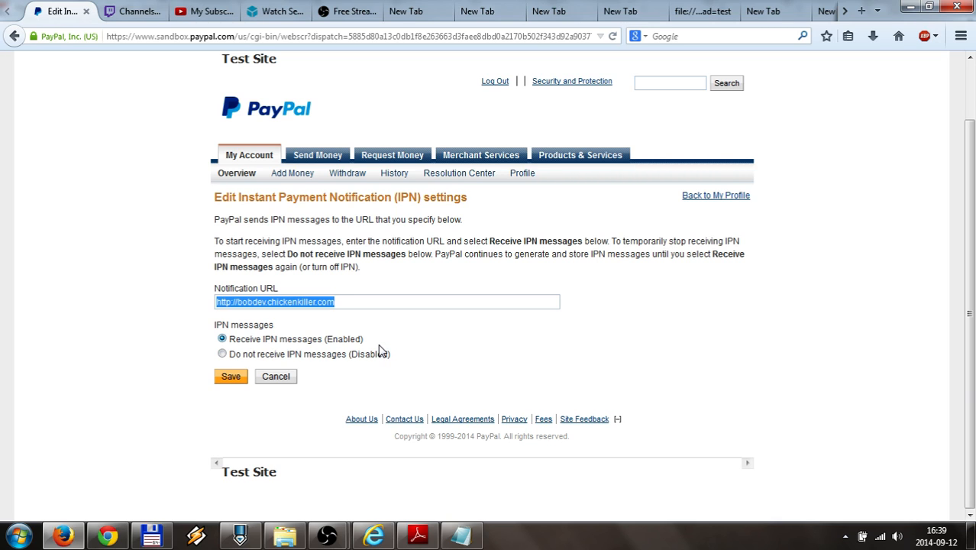
{"action": "left_click", "coordinate": [349, 301]}
{"action": "left_click", "coordinate": [349, 302]}
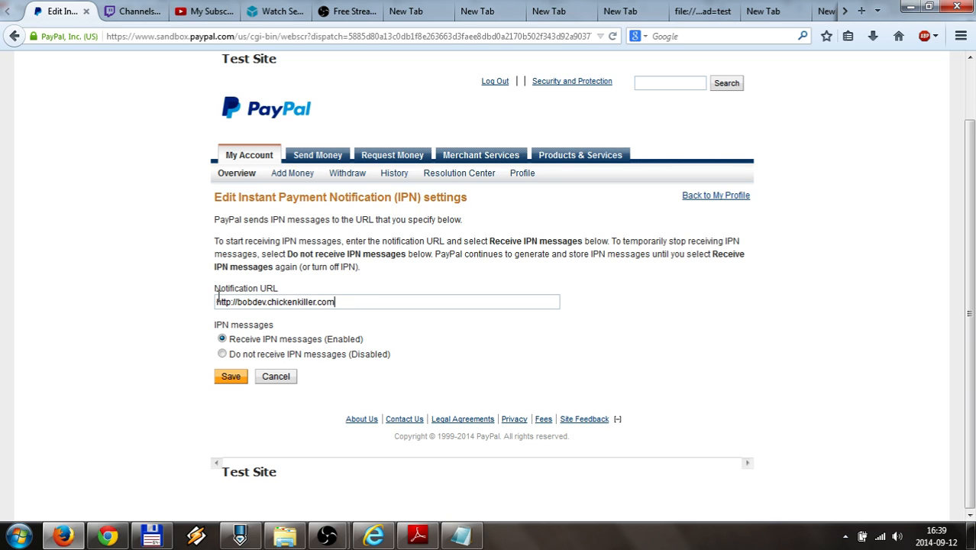
{"action": "left_click_drag", "start_coordinate": [336, 301], "coordinate": [208, 292]}
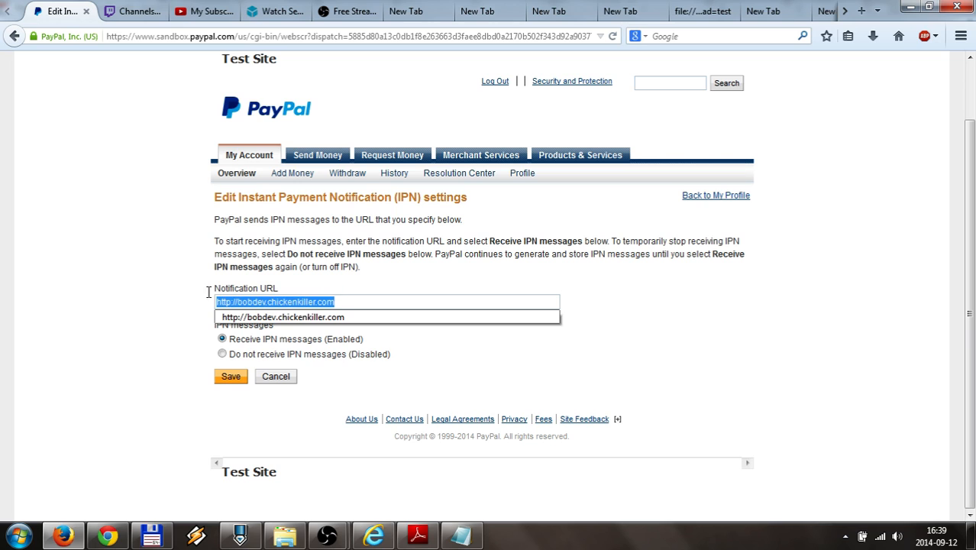
{"action": "left_click", "coordinate": [359, 302]}
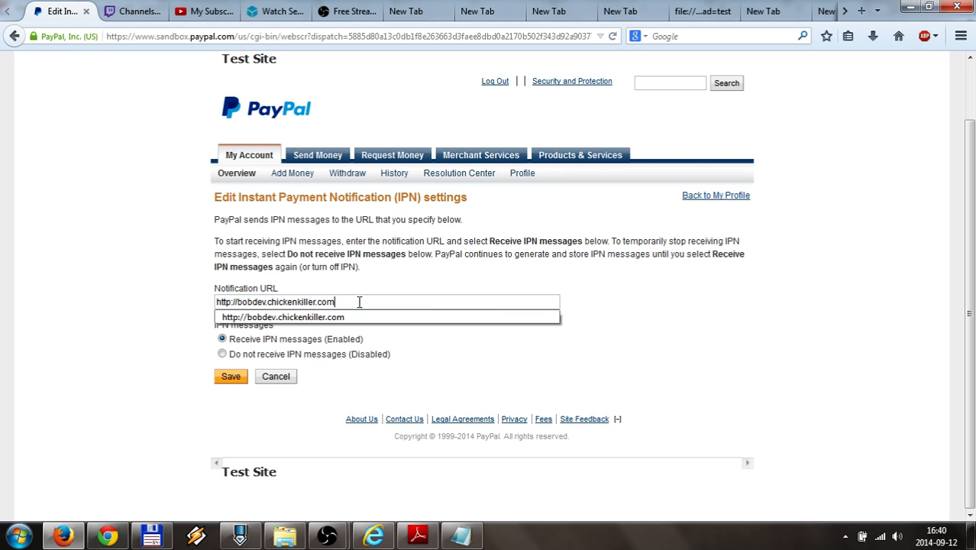
{"action": "left_click", "coordinate": [364, 302]}
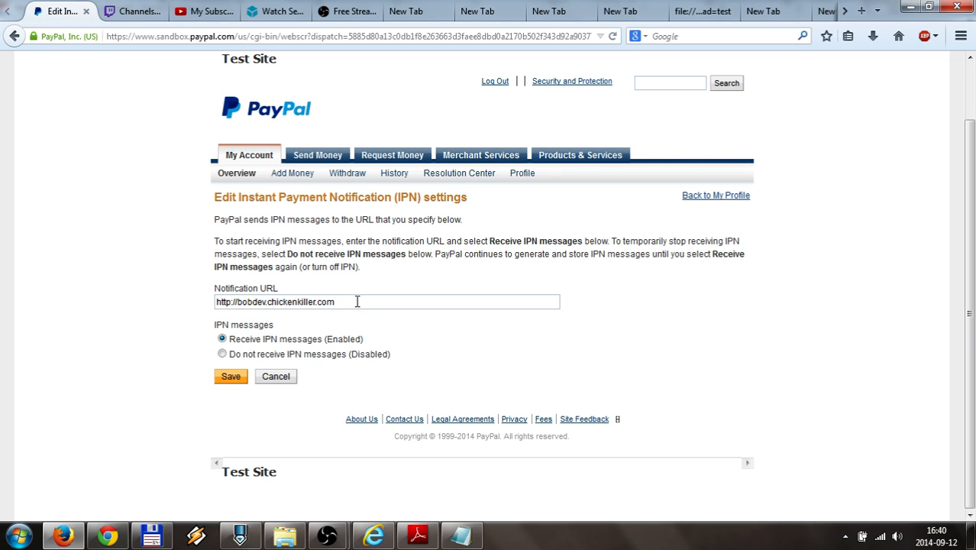
{"action": "left_click_drag", "start_coordinate": [357, 302], "coordinate": [142, 277]}
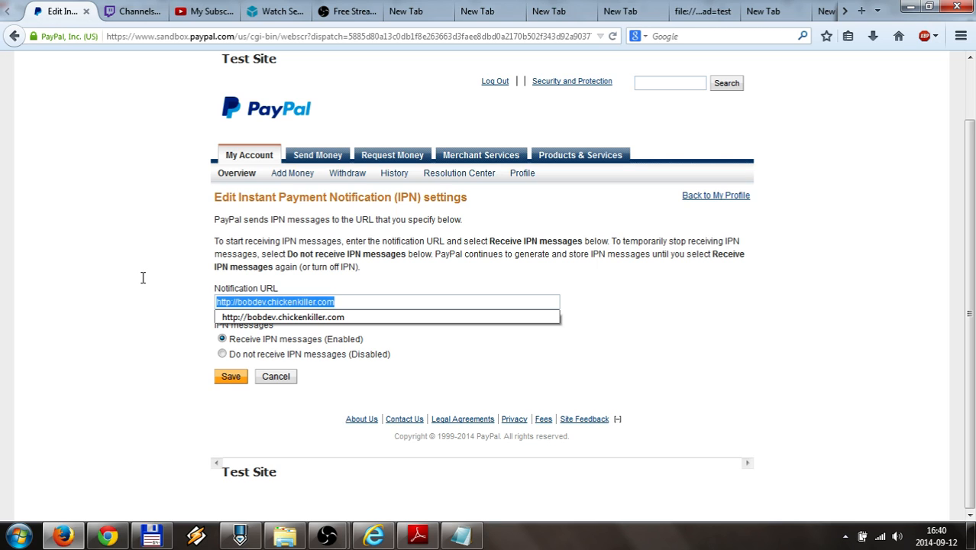
{"action": "left_click", "coordinate": [142, 280]}
{"action": "key", "text": "BackSpace"}
{"action": "key", "text": "BackSpace"}
{"action": "key", "text": "BackSpace"}
{"action": "key", "text": "BackSpace"}
{"action": "key", "text": "BackSpace"}
{"action": "key", "text": "BackSpace"}
{"action": "key", "text": "BackSpace"}
{"action": "key", "text": "BackSpace"}
{"action": "key", "text": "BackSpace"}
{"action": "key", "text": "BackSpace"}
{"action": "key", "text": "BackSpace"}
{"action": "key", "text": "BackSpace"}
{"action": "key", "text": "BackSpace"}
{"action": "key", "text": "BackSpace"}
{"action": "key", "text": "BackSpace"}
{"action": "key", "text": "BackSpace"}
{"action": "key", "text": "BackSpace"}
{"action": "key", "text": "BackSpace"}
{"action": "key", "text": "BackSpace"}
{"action": "key", "text": "BackSpace"}
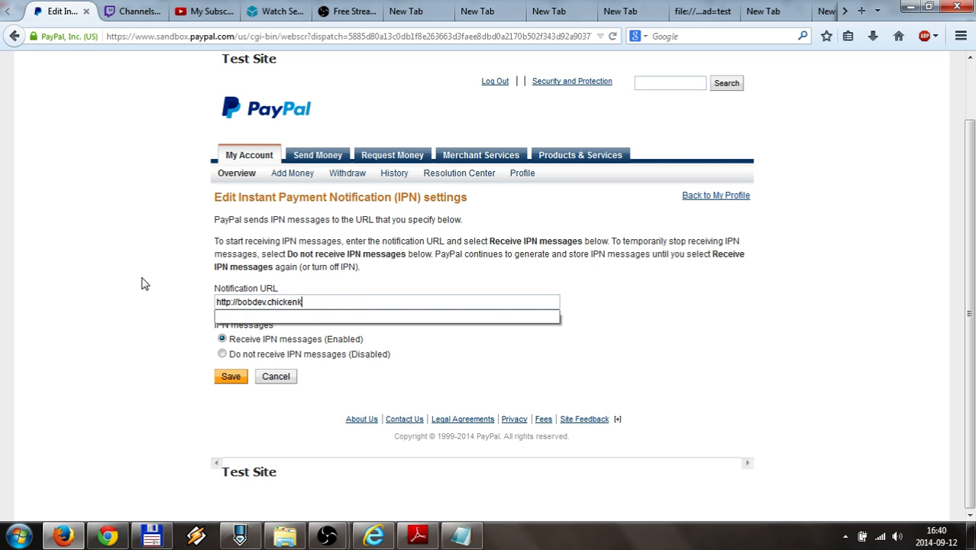
{"action": "key", "text": "BackSpace"}
{"action": "key", "text": "BackSpace"}
{"action": "key", "text": "BackSpace"}
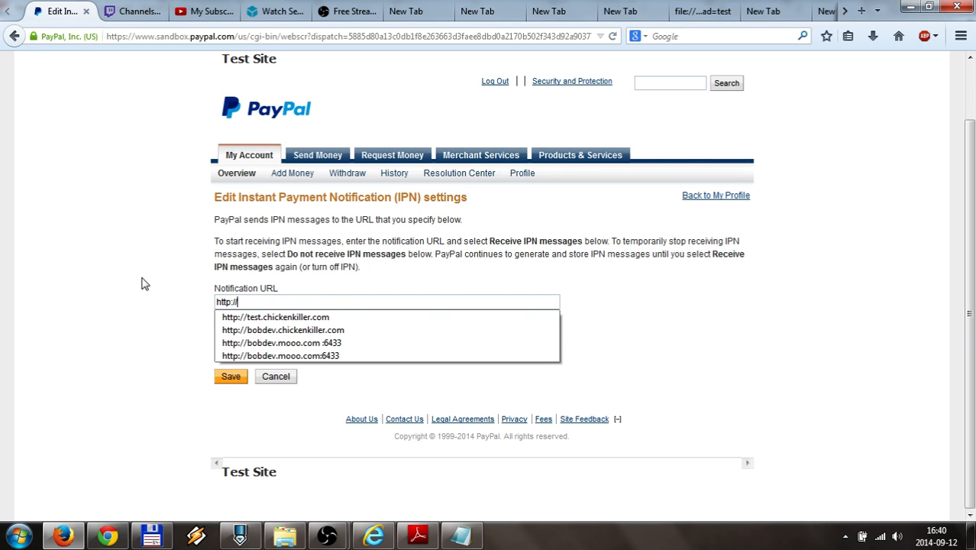
Type an IP-based address with port :6433, then backspace most of it away
{"action": "type", "text": "192.19"}
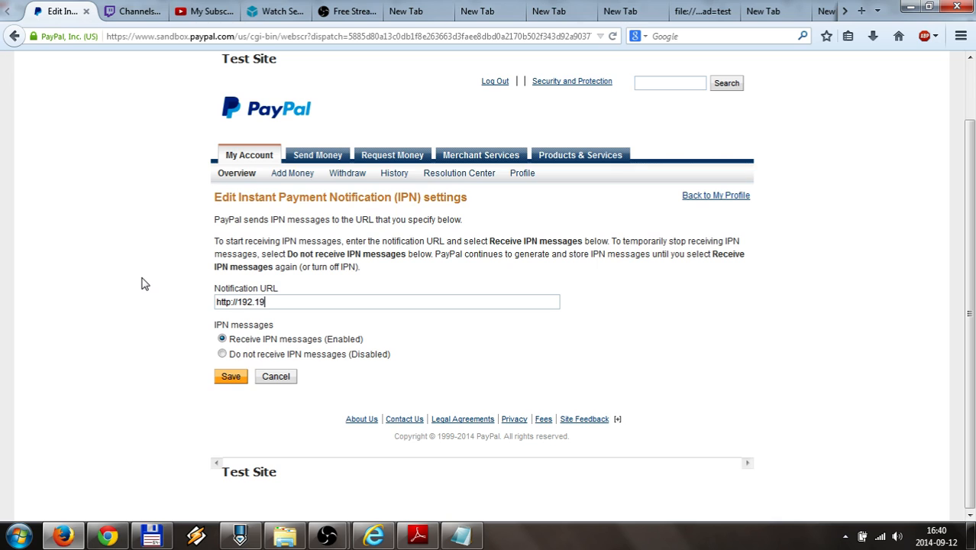
{"action": "type", "text": "92"}
{"action": "key", "text": "BackSpace"}
{"action": "type", "text": ".12.2"}
{"action": "type", "text": ":"}
{"action": "type", "text": "6"}
{"action": "type", "text": "433"}
{"action": "key", "text": "BackSpace"}
{"action": "key", "text": "BackSpace"}
{"action": "key", "text": "BackSpace"}
{"action": "key", "text": "BackSpace"}
{"action": "key", "text": "BackSpace"}
{"action": "key", "text": "BackSpace"}
{"action": "key", "text": "BackSpace"}
{"action": "key", "text": "BackSpace"}
{"action": "key", "text": "BackSpace"}
{"action": "key", "text": "BackSpace"}
{"action": "key", "text": "BackSpace"}
{"action": "key", "text": "BackSpace"}
{"action": "key", "text": "BackSpace"}
{"action": "key", "text": "BackSpace"}
{"action": "key", "text": "BackSpace"}
{"action": "key", "text": "BackSpace"}
{"action": "key", "text": "BackSpace"}
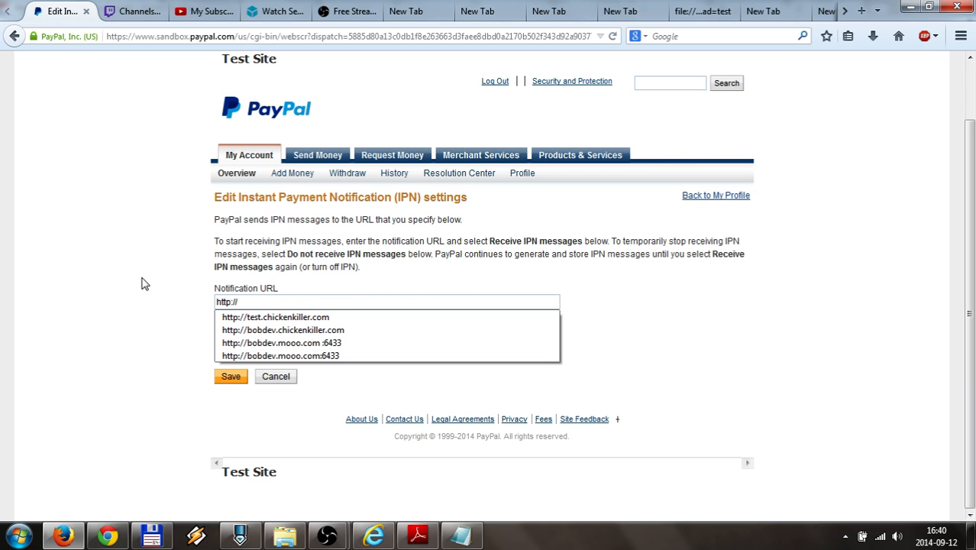
Fill in the earlier chickenkiller URL, change the host to bobdev and append port 6433
{"action": "key", "text": "Down"}
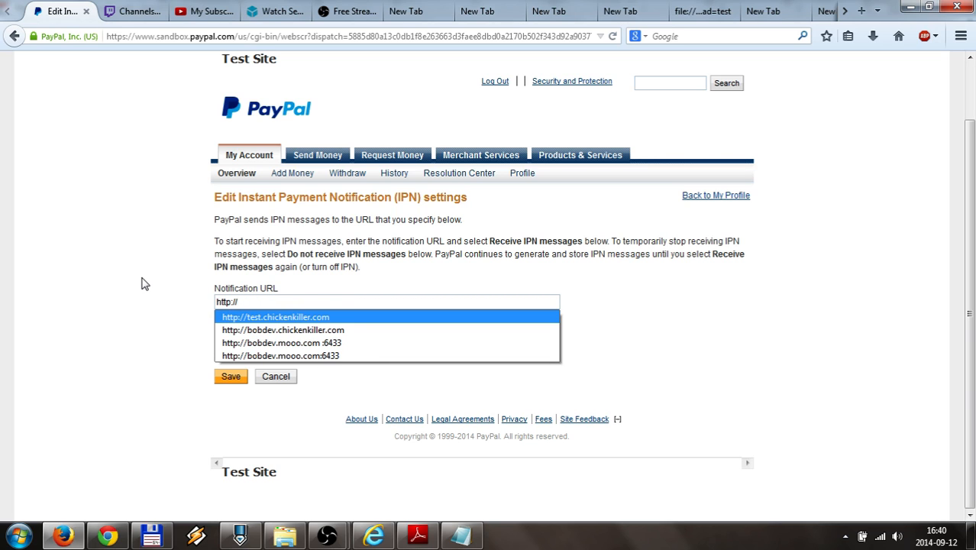
{"action": "key", "text": "Return"}
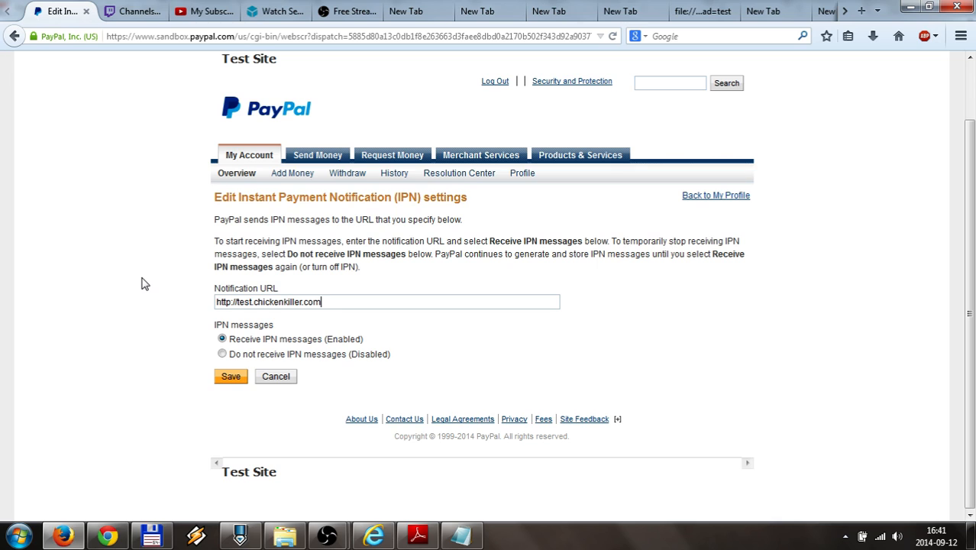
{"action": "type", "text": ":"}
{"action": "key", "text": "Left"}
{"action": "key", "text": "Left"}
{"action": "key", "text": "Left"}
{"action": "key", "text": "Left"}
{"action": "key", "text": "Left"}
{"action": "key", "text": "Left"}
{"action": "key", "text": "Left"}
{"action": "key", "text": "Left"}
{"action": "key", "text": "Left"}
{"action": "key", "text": "Left"}
{"action": "key", "text": "Left"}
{"action": "key", "text": "Left"}
{"action": "key", "text": "Left"}
{"action": "key", "text": "Left"}
{"action": "key", "text": "Left"}
{"action": "key", "text": "Left"}
{"action": "key", "text": "Left"}
{"action": "key", "text": "Left"}
{"action": "key", "text": "Left"}
{"action": "key", "text": "BackSpace"}
{"action": "key", "text": "BackSpace"}
{"action": "key", "text": "BackSpace"}
{"action": "key", "text": "BackSpace"}
{"action": "type", "text": "bob"}
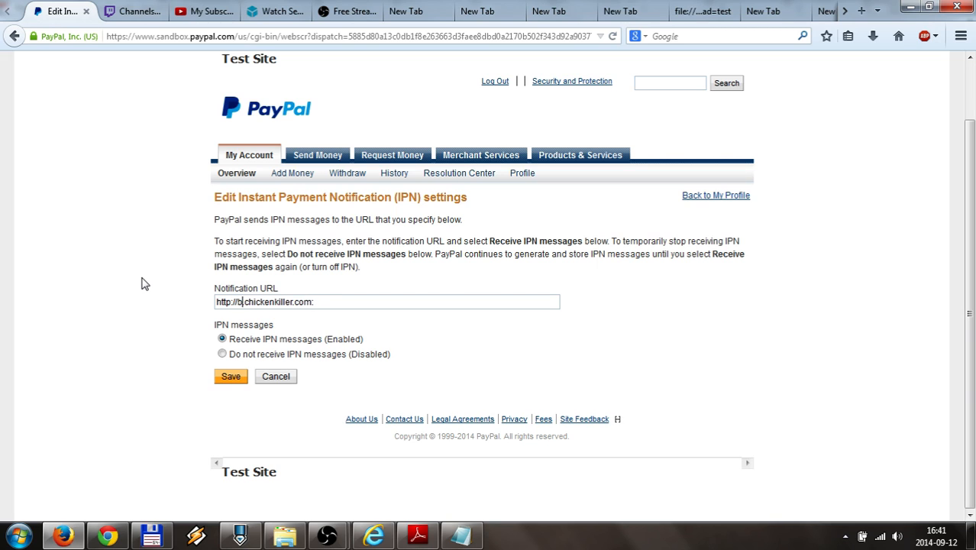
{"action": "type", "text": "dev"}
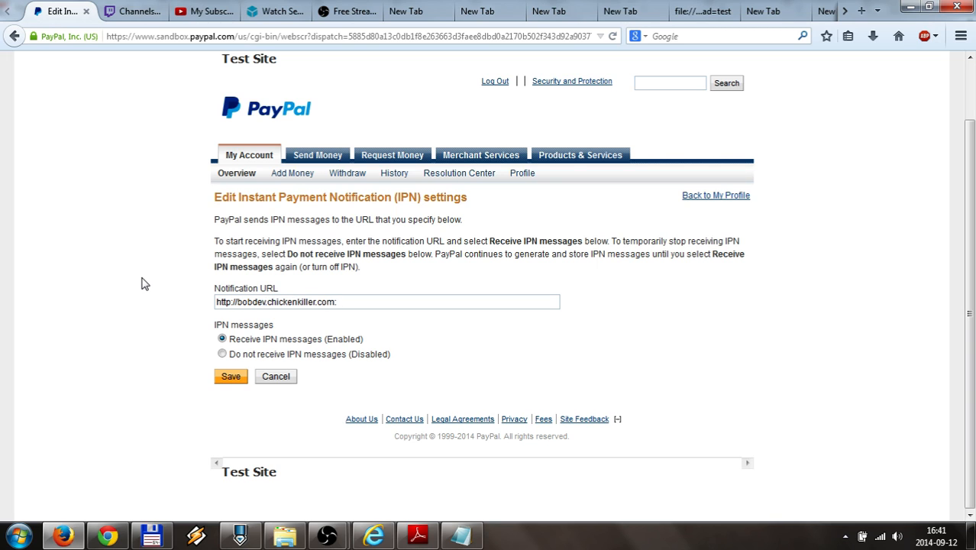
{"action": "key", "text": "Left"}
{"action": "key", "text": "Left"}
{"action": "key", "text": "Left"}
{"action": "key", "text": "Left"}
{"action": "key", "text": "Left"}
{"action": "key", "text": "Right"}
{"action": "key", "text": "Right"}
{"action": "key", "text": "Right"}
{"action": "key", "text": "Right"}
{"action": "key", "text": "Right"}
{"action": "key", "text": "Right"}
{"action": "key", "text": "Right"}
{"action": "key", "text": "Right"}
{"action": "key", "text": "Right"}
{"action": "key", "text": "Right"}
{"action": "key", "text": "Right"}
{"action": "key", "text": "Right"}
{"action": "key", "text": "Right"}
{"action": "key", "text": "Right"}
{"action": "key", "text": "Right"}
{"action": "key", "text": "Right"}
{"action": "key", "text": "Right"}
{"action": "key", "text": "Right"}
{"action": "key", "text": "Right"}
{"action": "key", "text": "Right"}
{"action": "type", "text": "6433"}
Save the new notification URL, check the saved host name, then return to the PDF guide
{"action": "left_click_drag", "start_coordinate": [375, 299], "coordinate": [185, 305]}
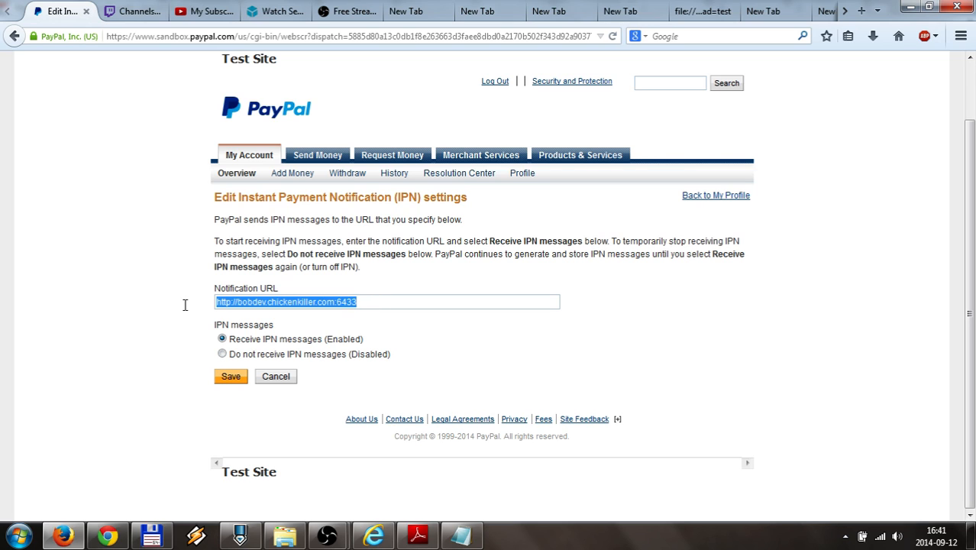
{"action": "left_click", "coordinate": [230, 375]}
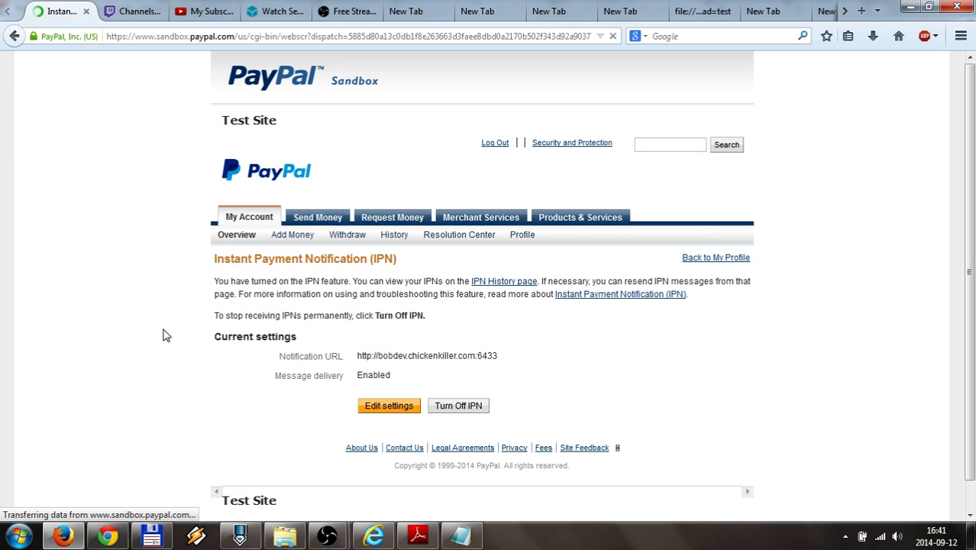
{"action": "scroll", "coordinate": [172, 350], "scroll_direction": "down", "scroll_amount": 1}
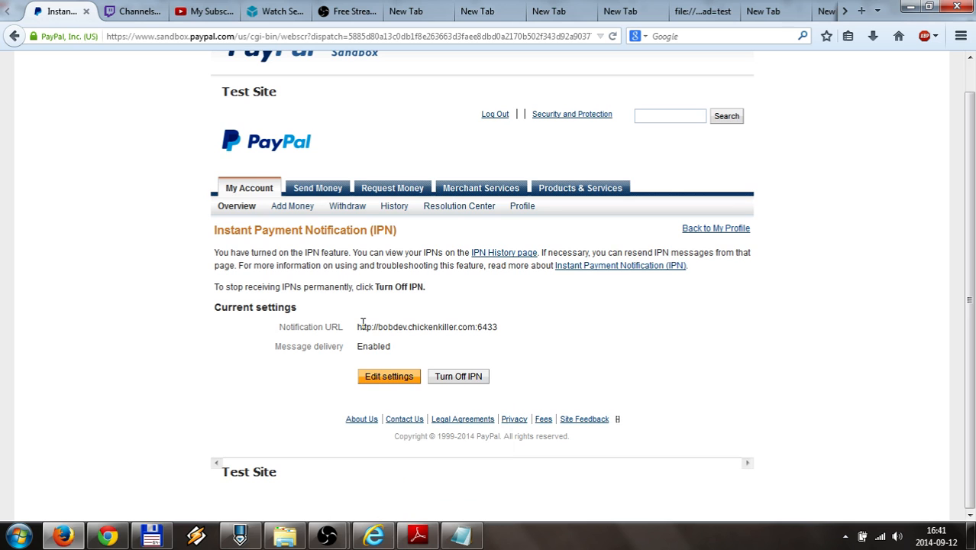
{"action": "left_click_drag", "start_coordinate": [376, 326], "coordinate": [474, 326]}
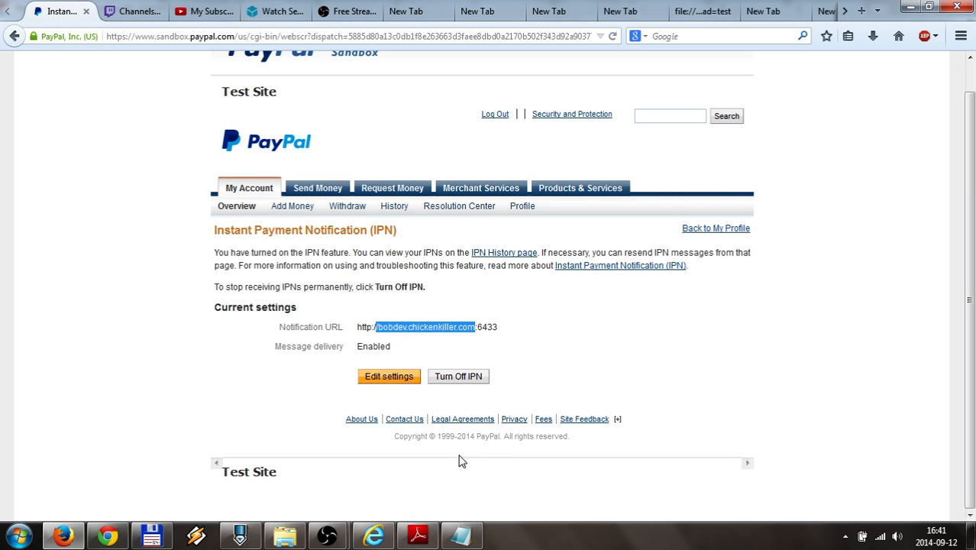
{"action": "left_click", "coordinate": [415, 534]}
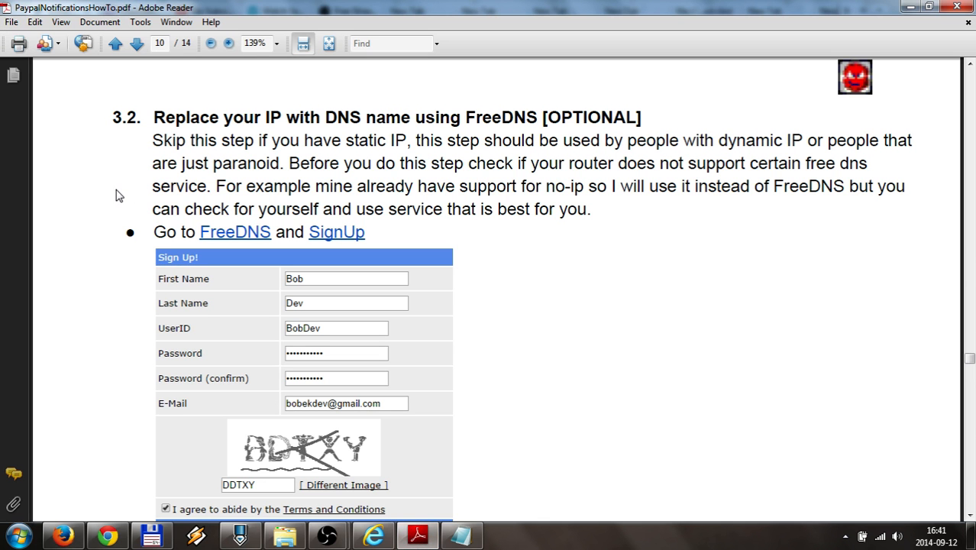
{"action": "left_click", "coordinate": [152, 147]}
{"action": "left_click_drag", "start_coordinate": [465, 114], "coordinate": [527, 116]}
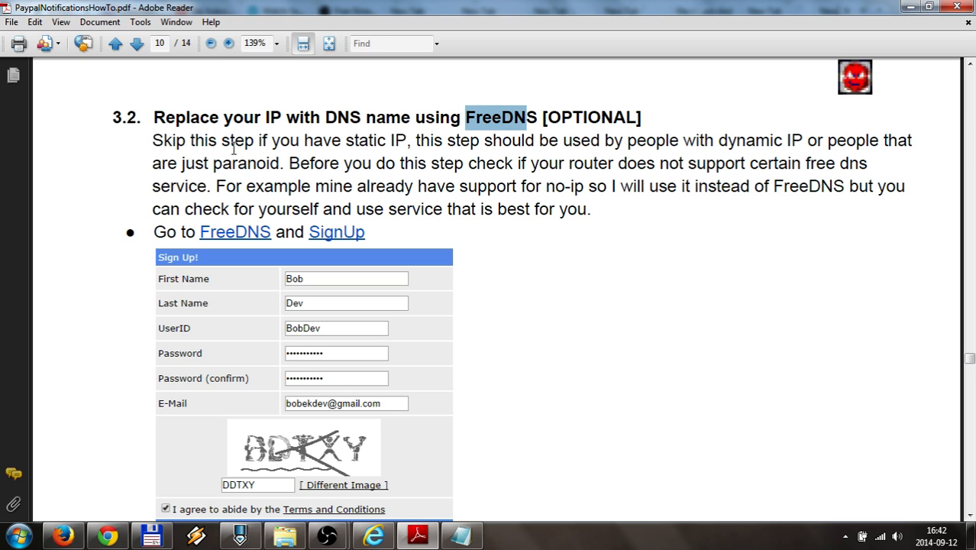
{"action": "left_click", "coordinate": [157, 140]}
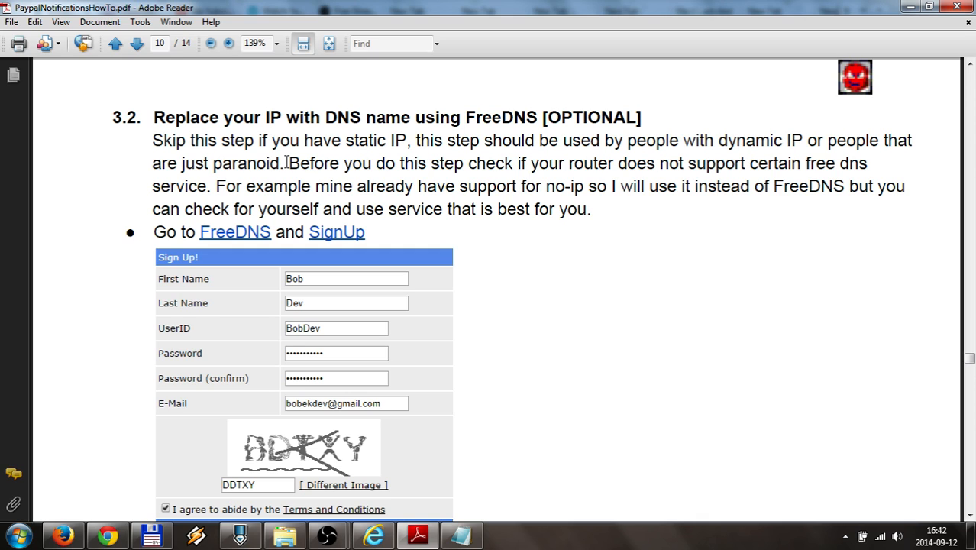
{"action": "left_click_drag", "start_coordinate": [288, 163], "coordinate": [573, 148]}
{"action": "left_click", "coordinate": [691, 162], "text": "shift"}
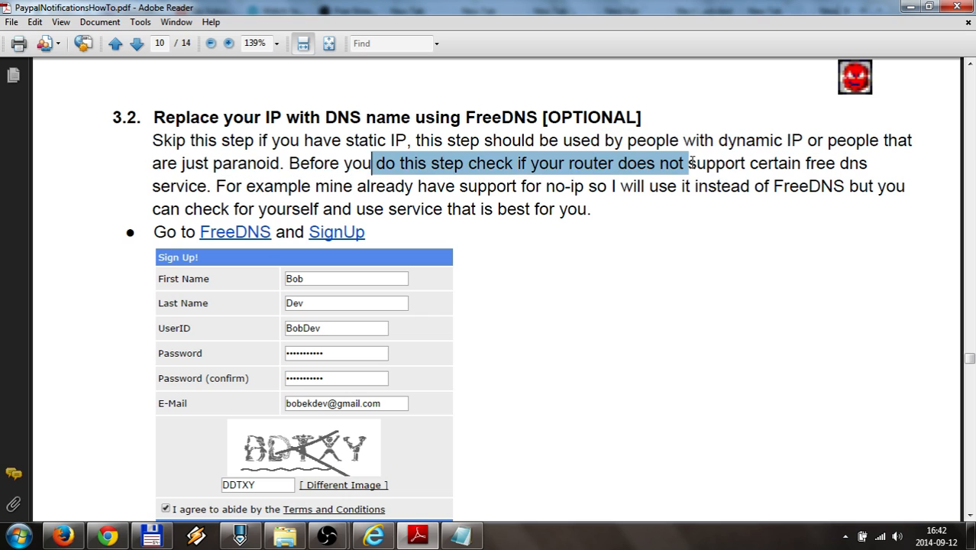
{"action": "left_click", "coordinate": [733, 163]}
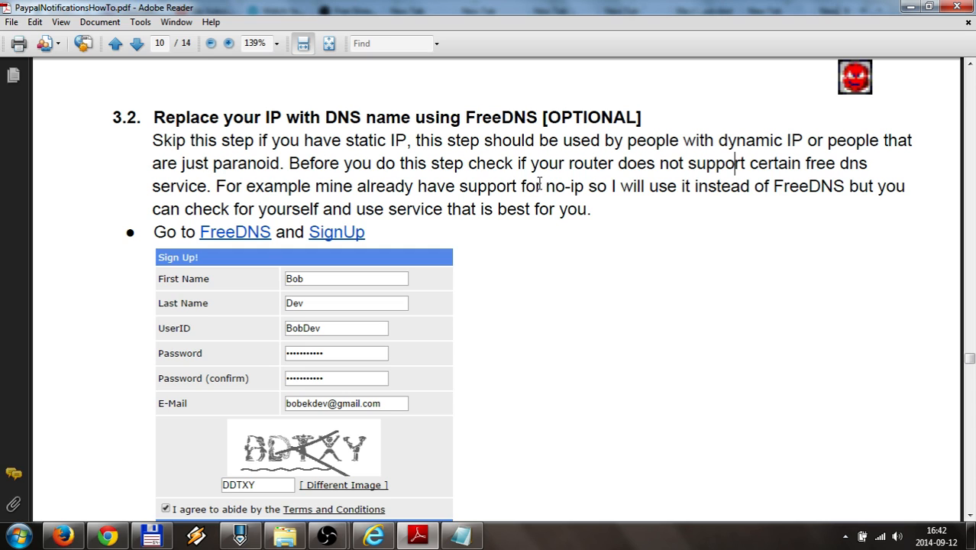
{"action": "left_click_drag", "start_coordinate": [544, 186], "coordinate": [588, 185]}
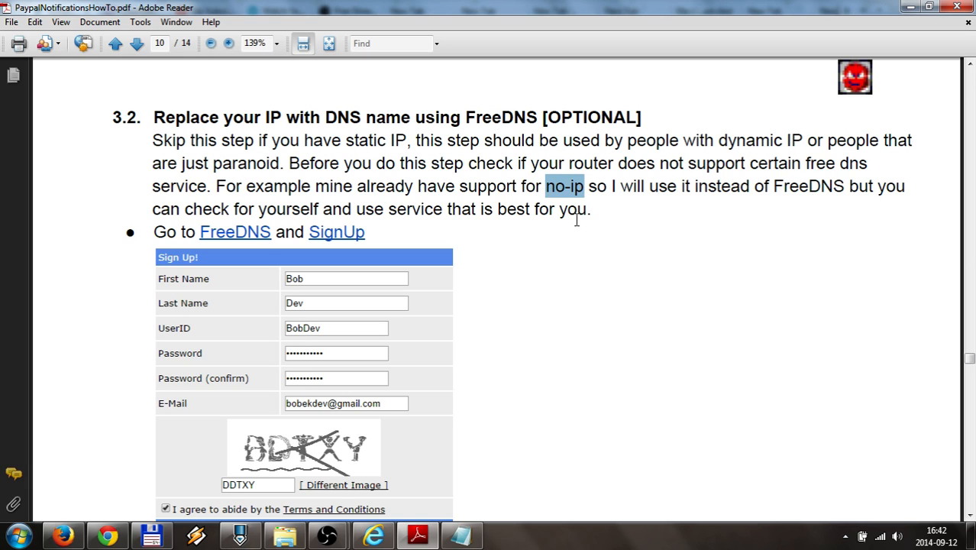
{"action": "left_click", "coordinate": [550, 186]}
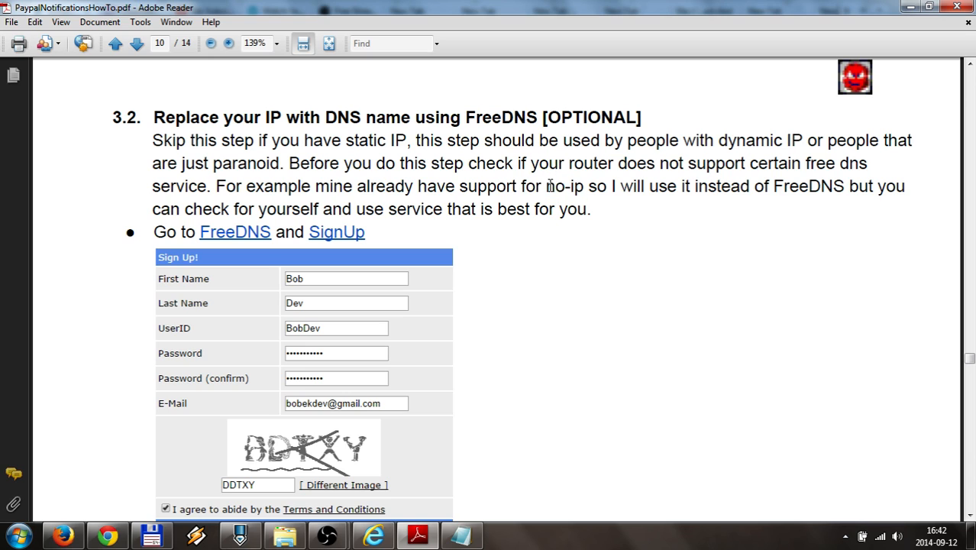
{"action": "left_click_drag", "start_coordinate": [545, 187], "coordinate": [585, 187]}
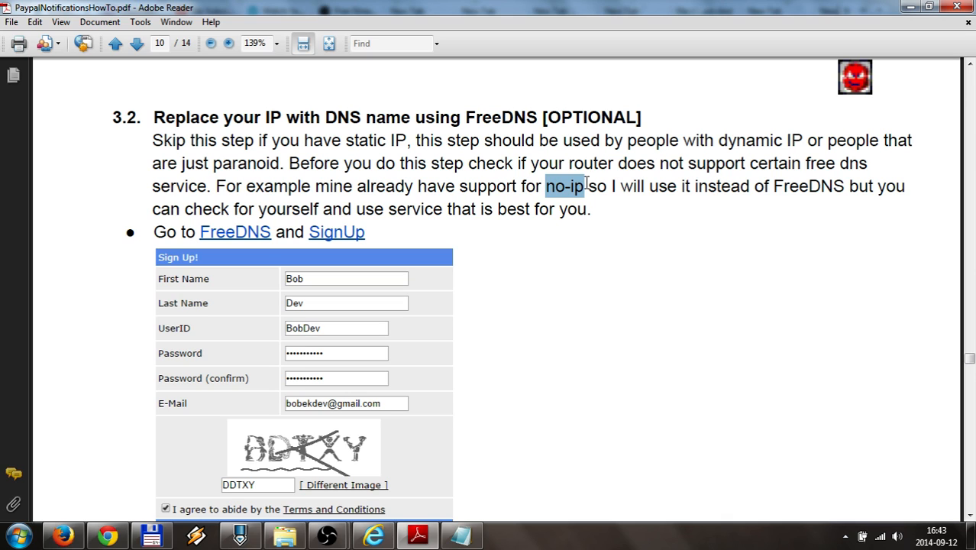
{"action": "left_click", "coordinate": [587, 183]}
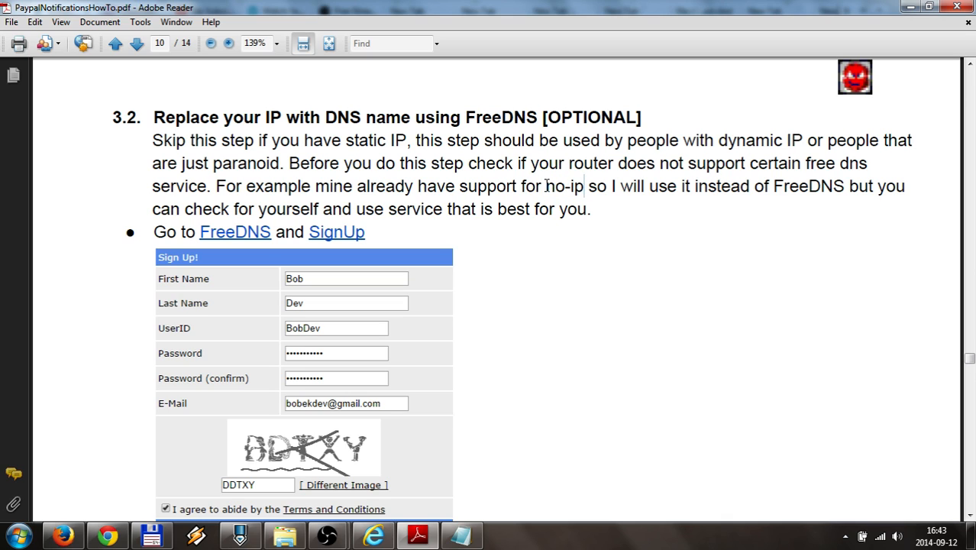
{"action": "left_click_drag", "start_coordinate": [547, 186], "coordinate": [584, 186]}
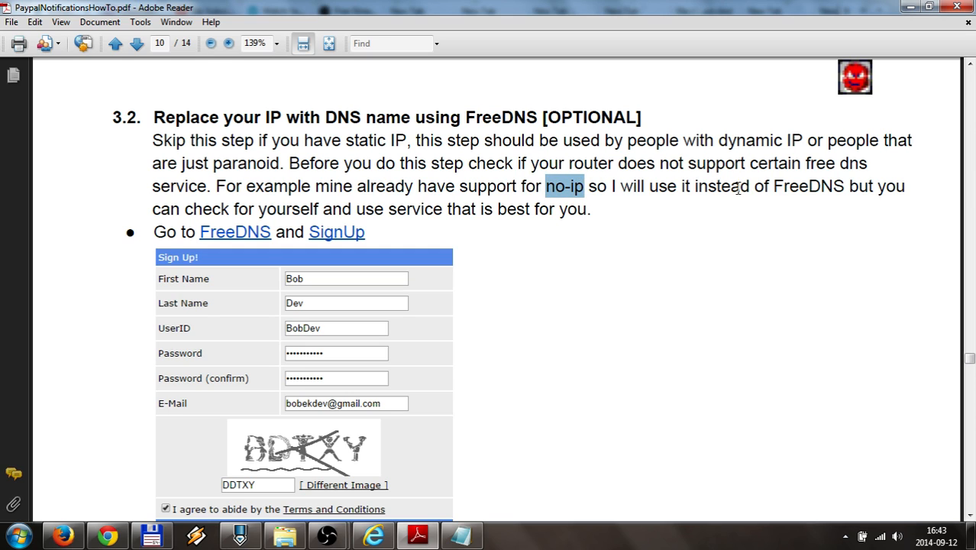
{"action": "left_click_drag", "start_coordinate": [774, 186], "coordinate": [837, 186]}
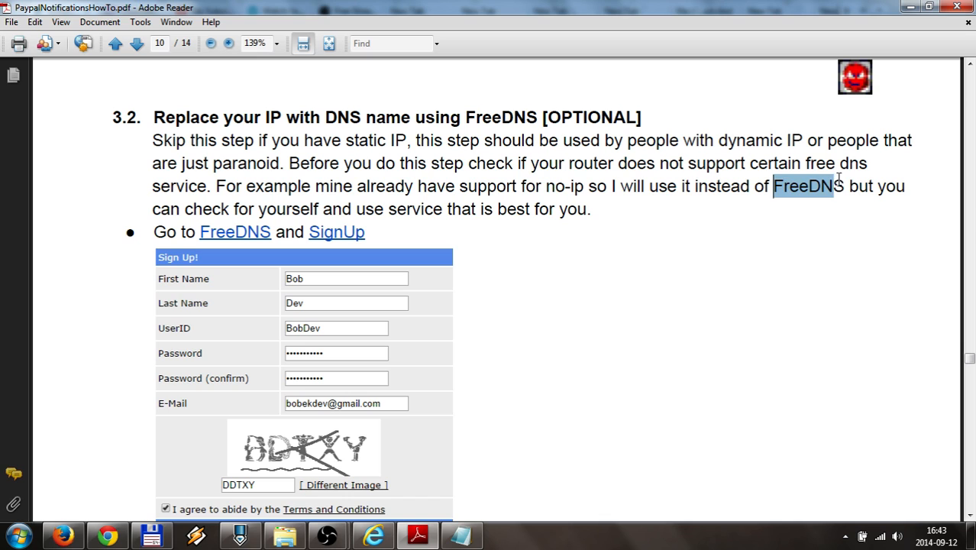
Scroll the guide past the FreeDNS sign-up screenshots to the 'Add a new subdomain' form on mooo.com
{"action": "scroll", "coordinate": [107, 172], "scroll_direction": "down", "scroll_amount": 3}
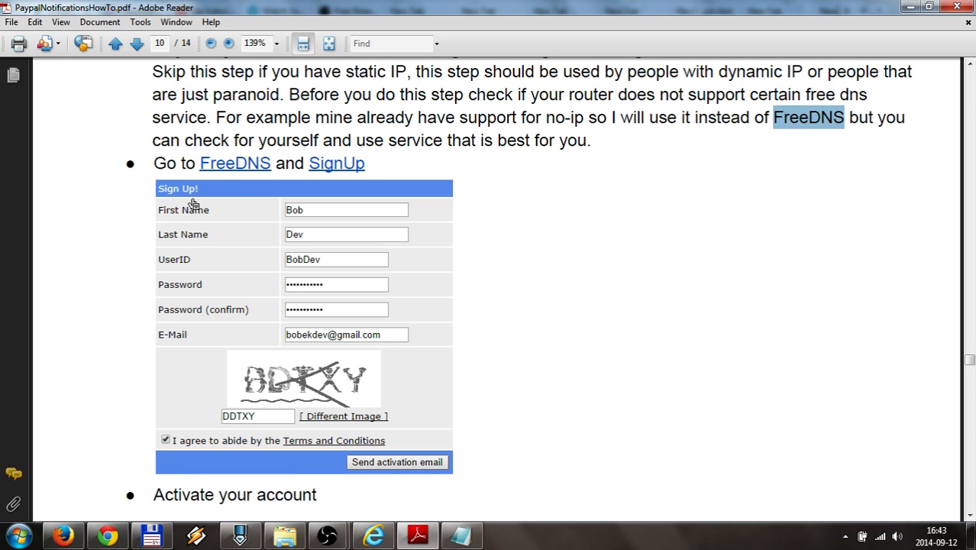
{"action": "scroll", "coordinate": [193, 203], "scroll_direction": "down", "scroll_amount": 3}
{"action": "scroll", "coordinate": [193, 203], "scroll_direction": "down", "scroll_amount": 3}
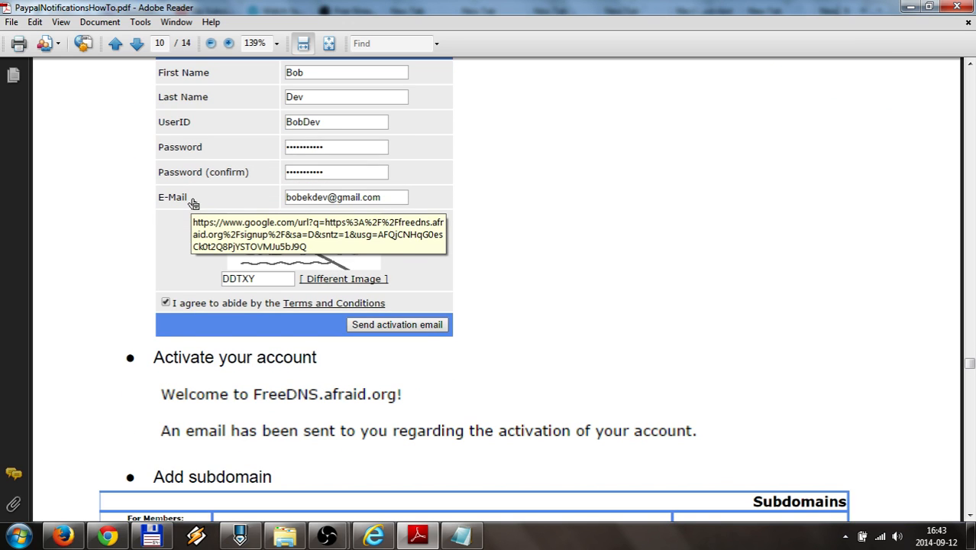
{"action": "scroll", "coordinate": [194, 203], "scroll_direction": "down", "scroll_amount": 6}
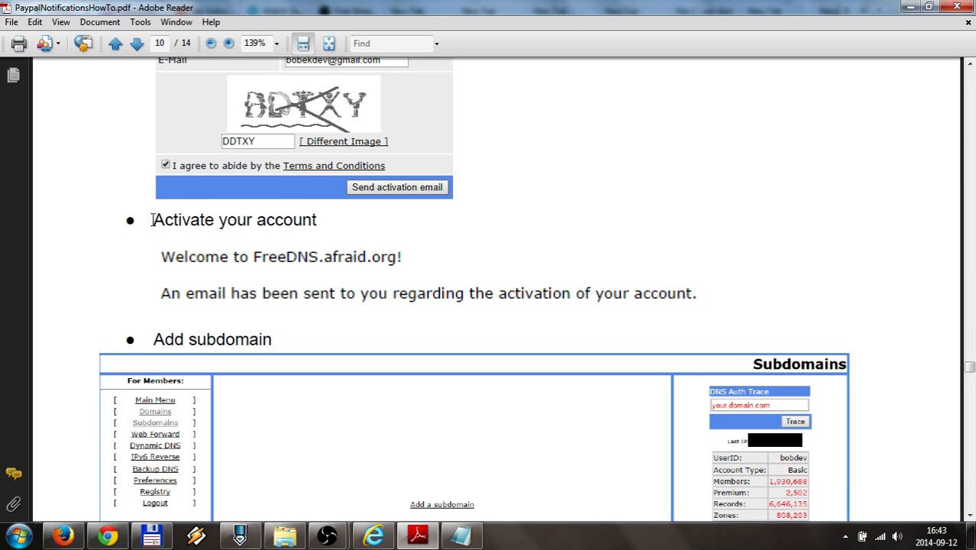
{"action": "scroll", "coordinate": [153, 220], "scroll_direction": "down", "scroll_amount": 4}
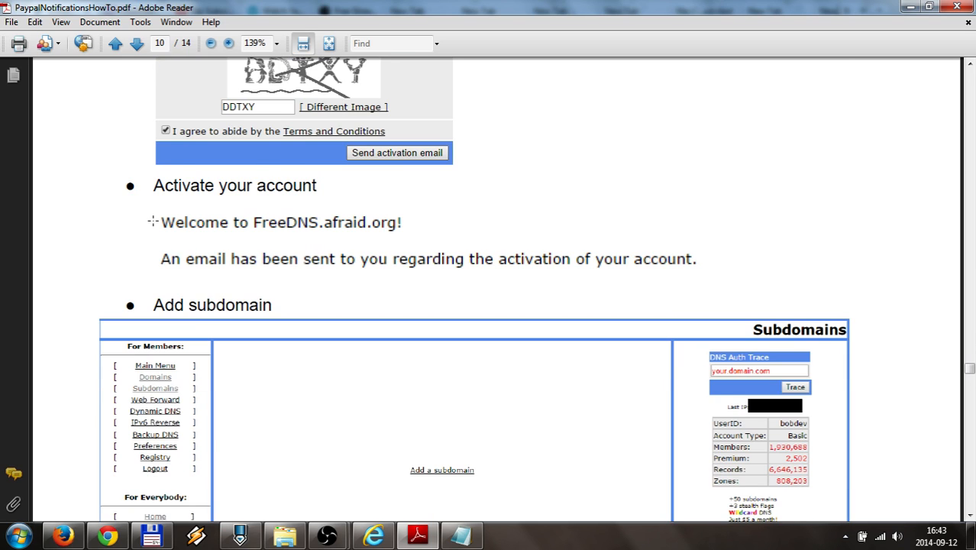
{"action": "scroll", "coordinate": [153, 220], "scroll_direction": "down", "scroll_amount": 1}
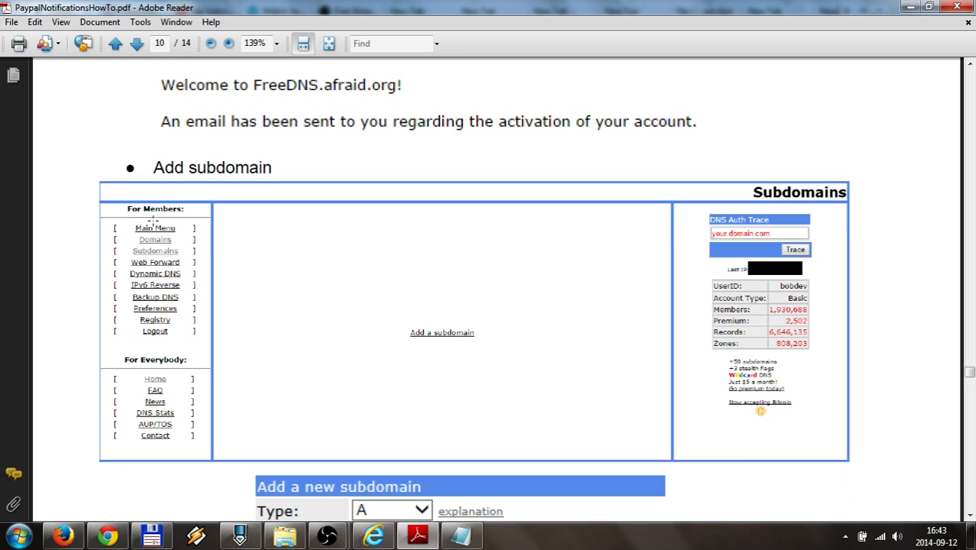
{"action": "scroll", "coordinate": [153, 221], "scroll_direction": "down", "scroll_amount": 2}
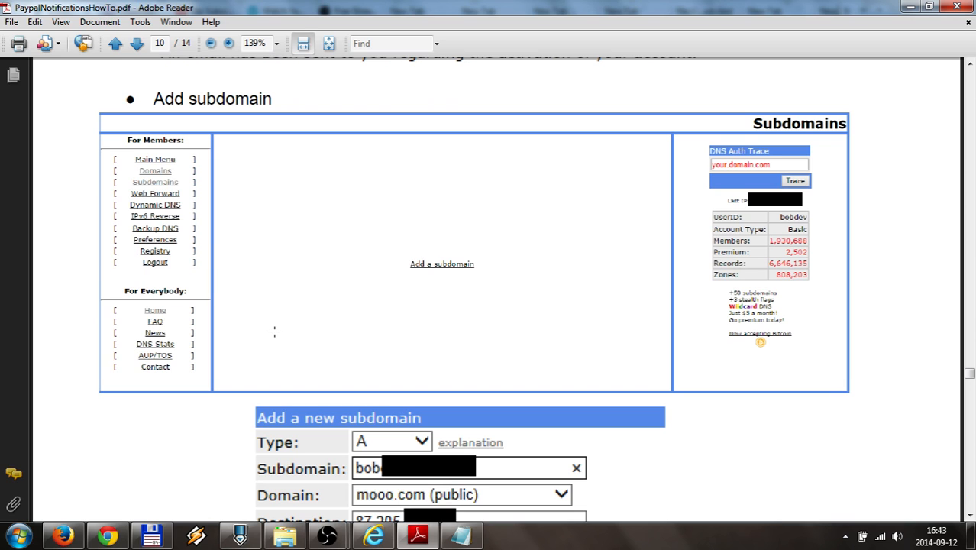
{"action": "scroll", "coordinate": [274, 331], "scroll_direction": "down", "scroll_amount": 5}
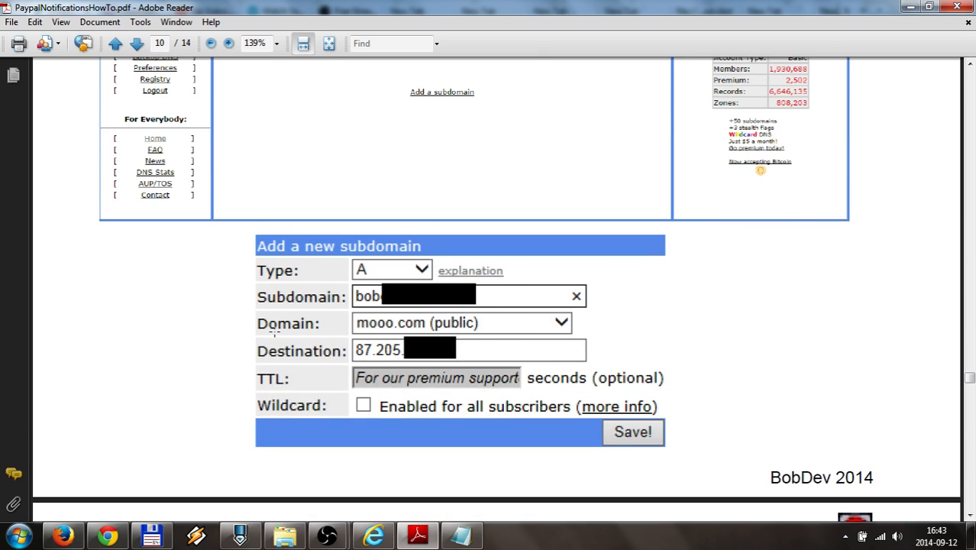
{"action": "scroll", "coordinate": [274, 331], "scroll_direction": "down", "scroll_amount": 2}
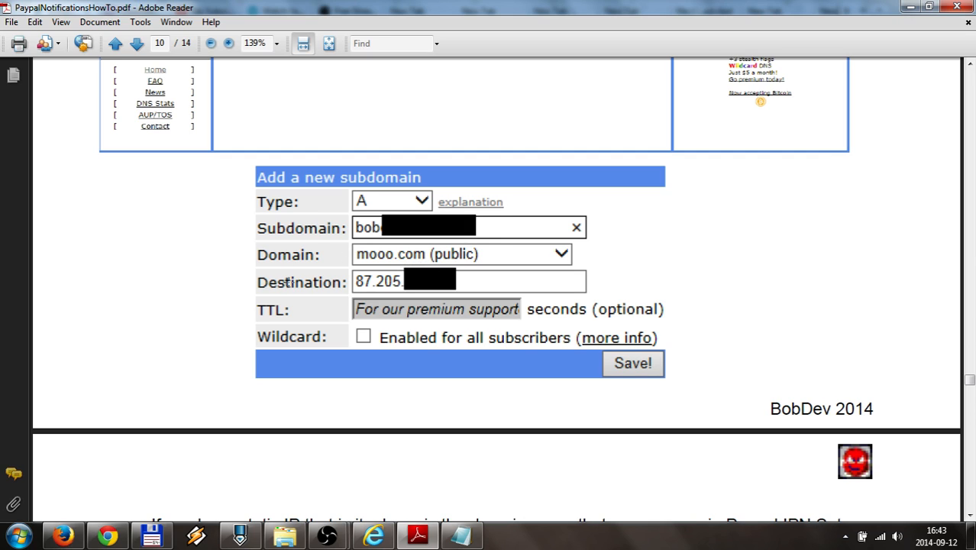
{"action": "scroll", "coordinate": [289, 280], "scroll_direction": "down", "scroll_amount": 2}
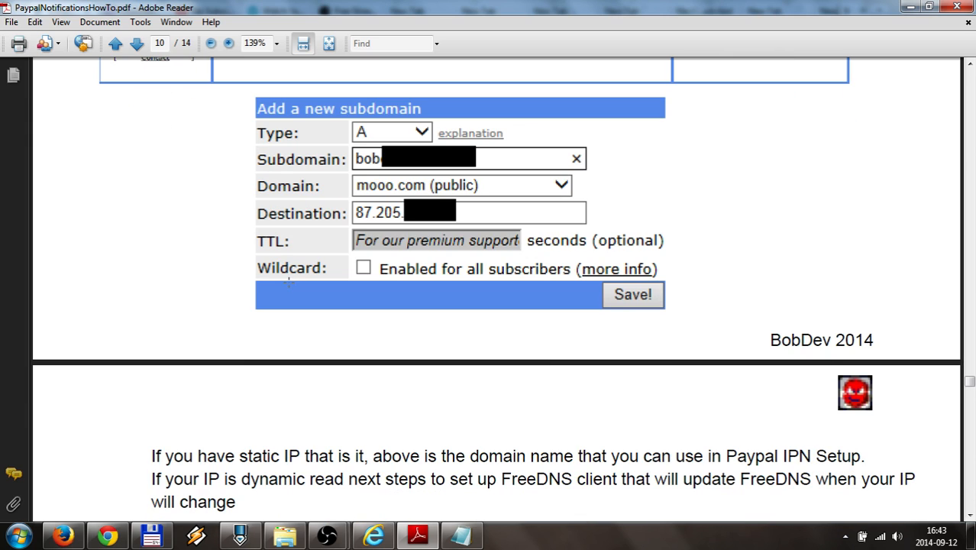
Scroll to page 11's Dynamic DNS Resources table and the advice to download an update client
{"action": "scroll", "coordinate": [288, 280], "scroll_direction": "down", "scroll_amount": 3}
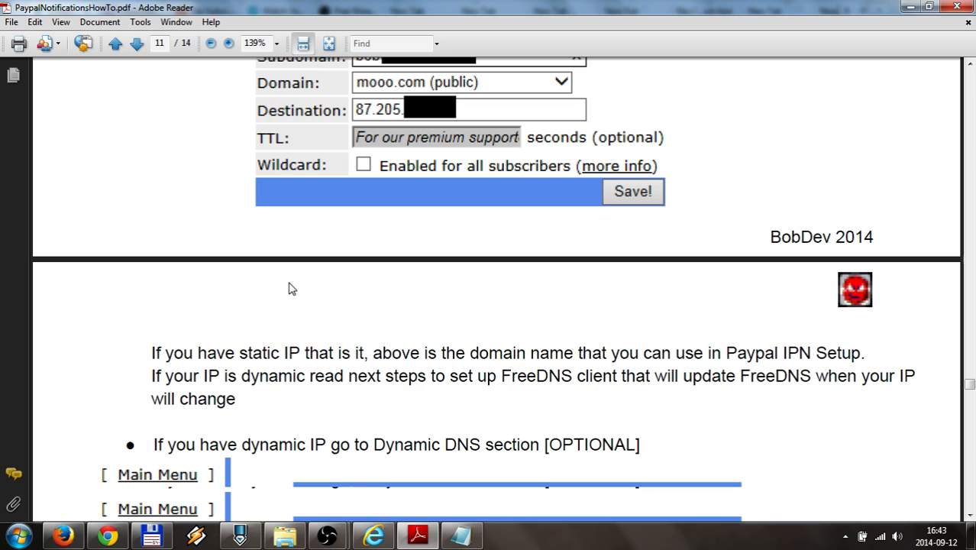
{"action": "scroll", "coordinate": [289, 287], "scroll_direction": "up", "scroll_amount": 2}
{"action": "scroll", "coordinate": [289, 287], "scroll_direction": "down", "scroll_amount": 2}
{"action": "scroll", "coordinate": [291, 288], "scroll_direction": "down", "scroll_amount": 3}
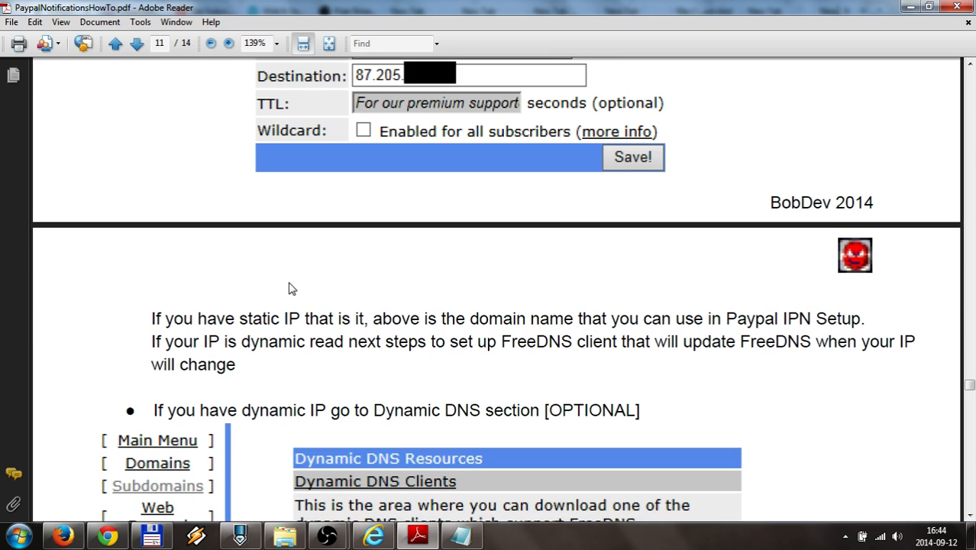
{"action": "scroll", "coordinate": [289, 282], "scroll_direction": "up", "scroll_amount": 3}
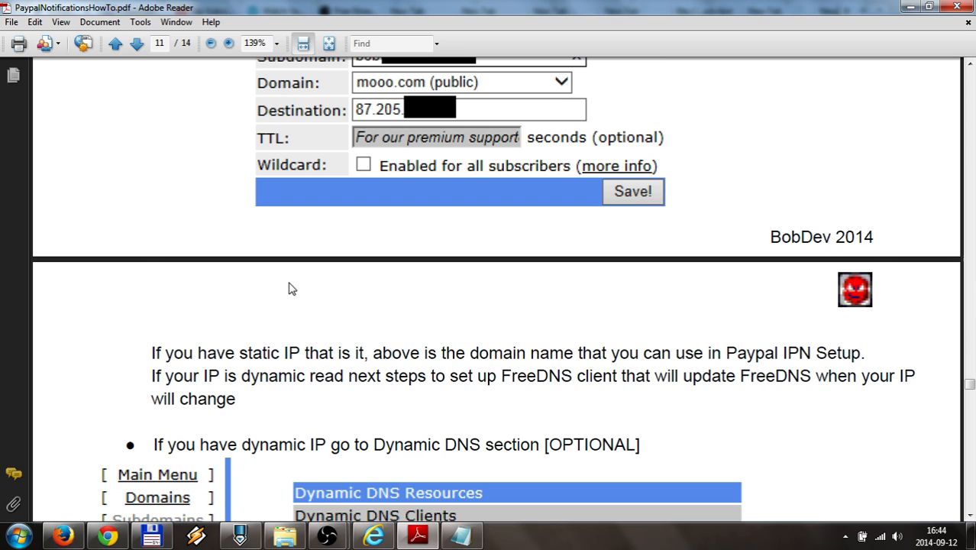
{"action": "scroll", "coordinate": [289, 288], "scroll_direction": "up", "scroll_amount": 3}
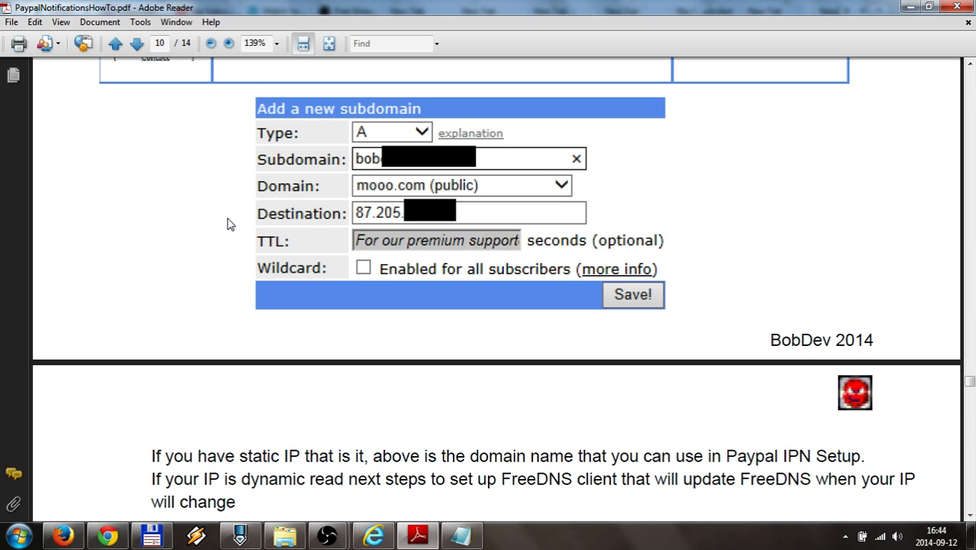
{"action": "scroll", "coordinate": [227, 223], "scroll_direction": "down", "scroll_amount": 3}
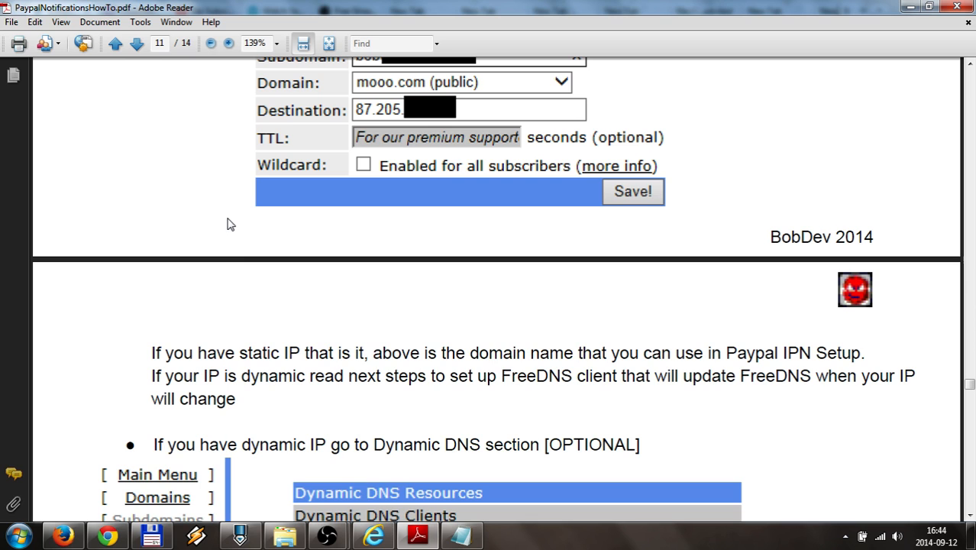
{"action": "scroll", "coordinate": [226, 223], "scroll_direction": "down", "scroll_amount": 4}
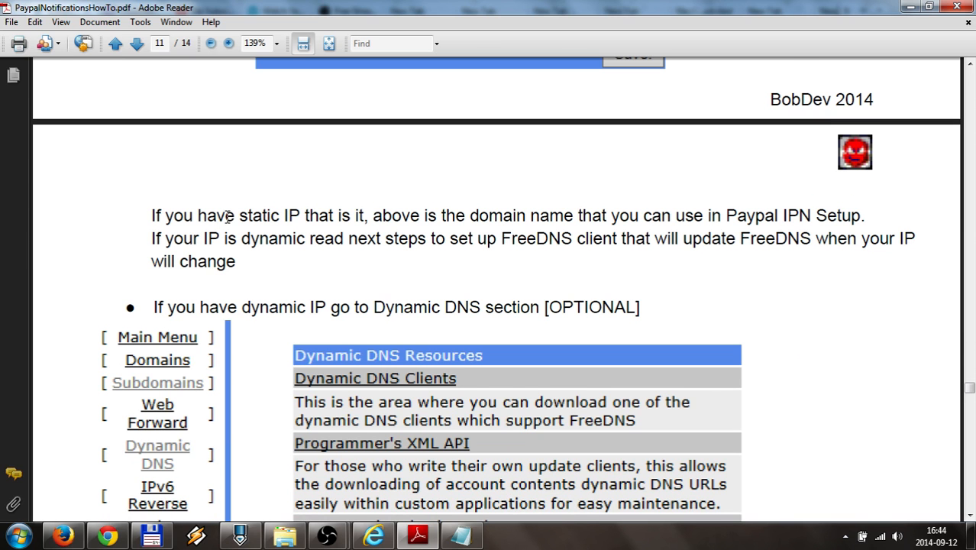
{"action": "scroll", "coordinate": [227, 217], "scroll_direction": "down", "scroll_amount": 3}
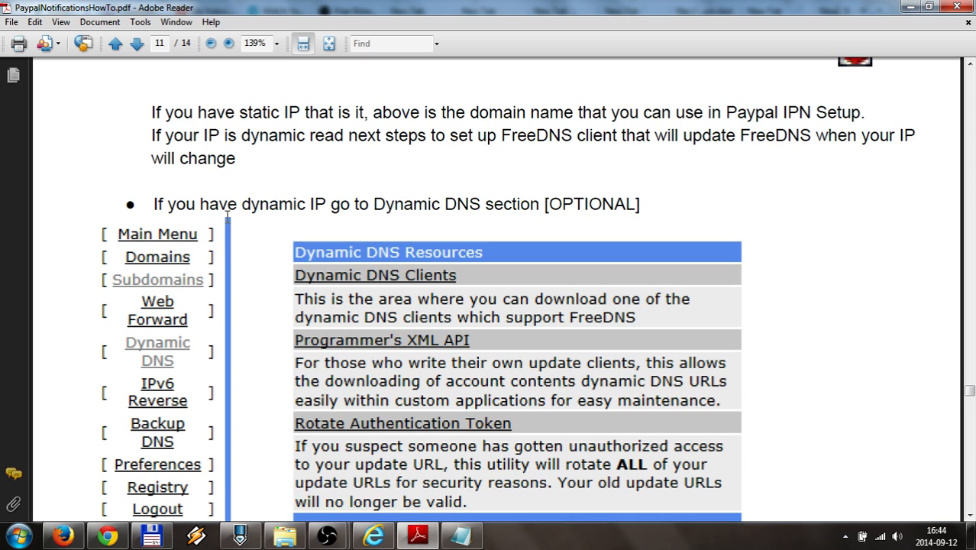
{"action": "scroll", "coordinate": [195, 199], "scroll_direction": "down", "scroll_amount": 1}
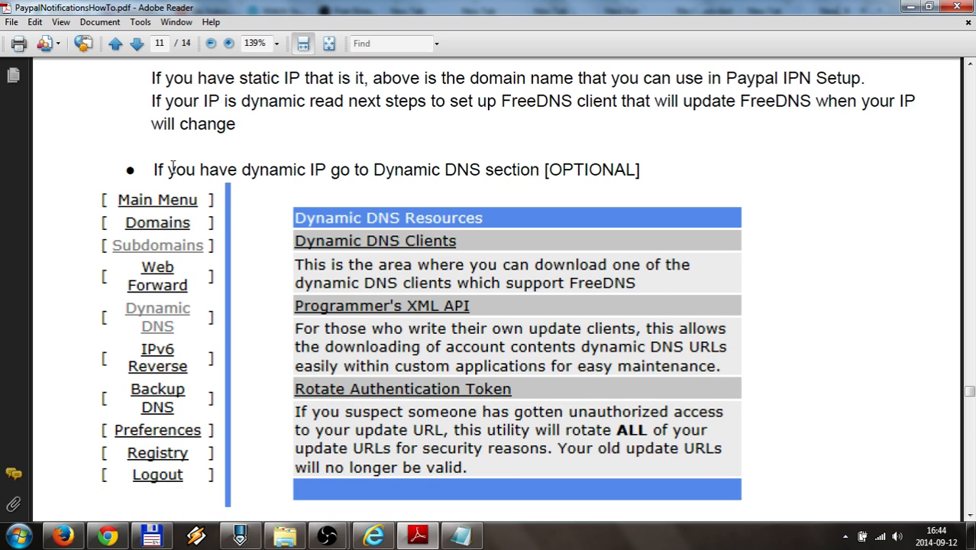
{"action": "scroll", "coordinate": [172, 166], "scroll_direction": "down", "scroll_amount": 1}
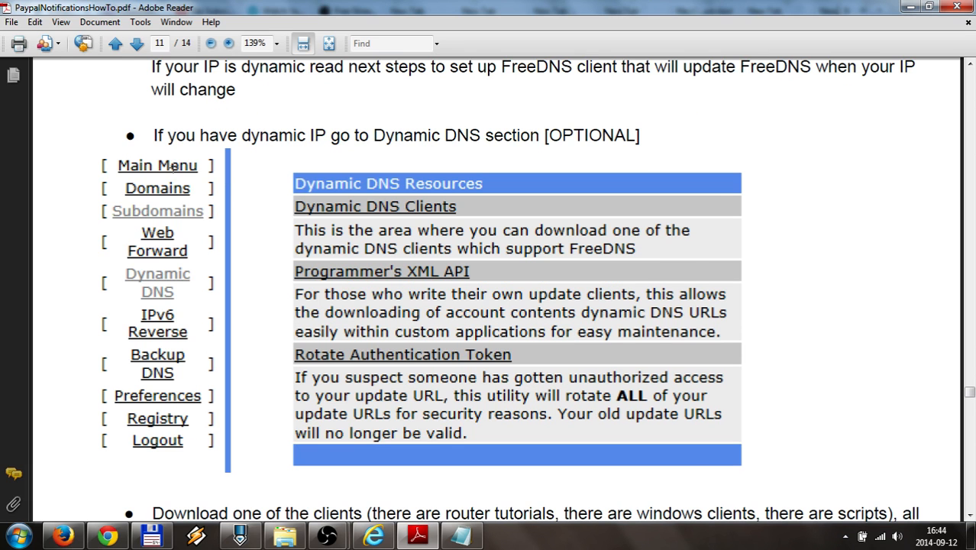
{"action": "scroll", "coordinate": [173, 166], "scroll_direction": "up", "scroll_amount": 18}
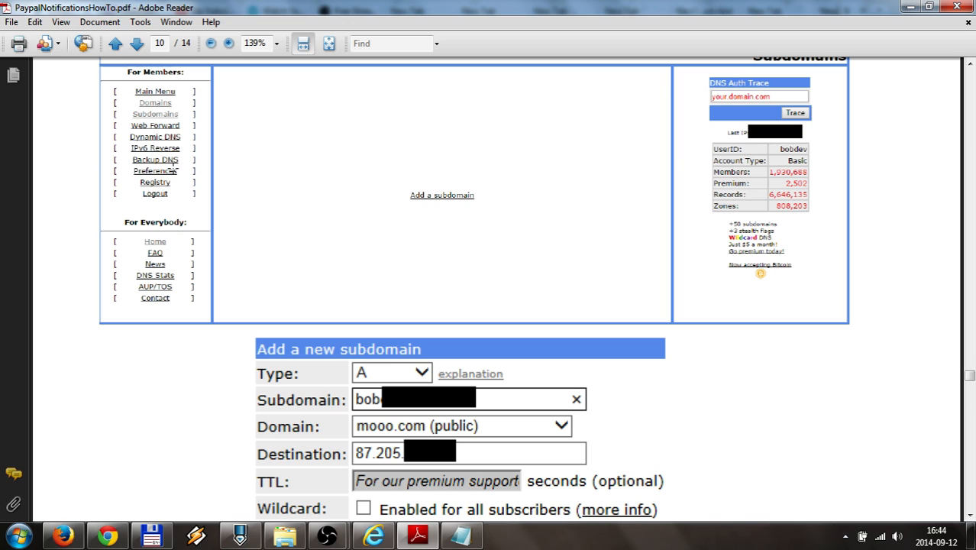
{"action": "scroll", "coordinate": [173, 166], "scroll_direction": "up", "scroll_amount": 2}
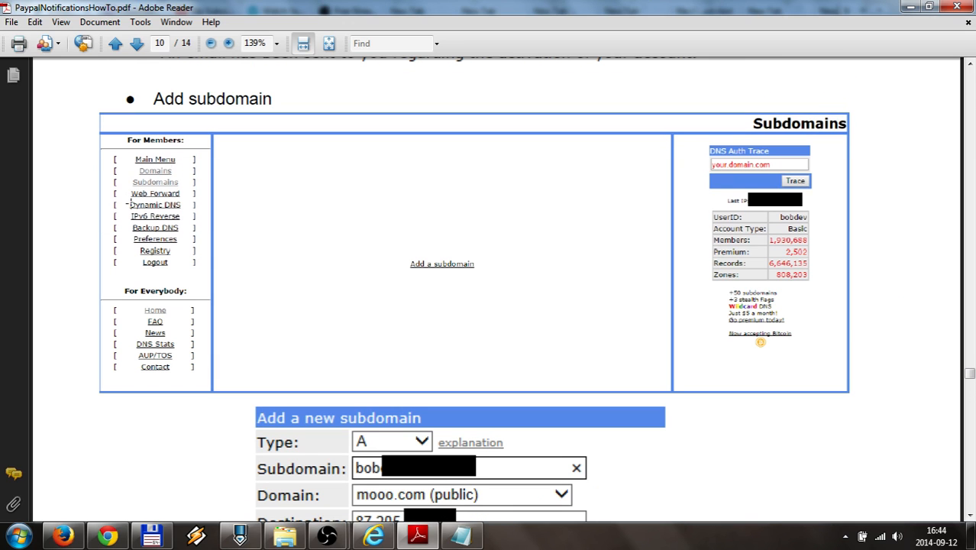
{"action": "scroll", "coordinate": [308, 266], "scroll_direction": "down", "scroll_amount": 6}
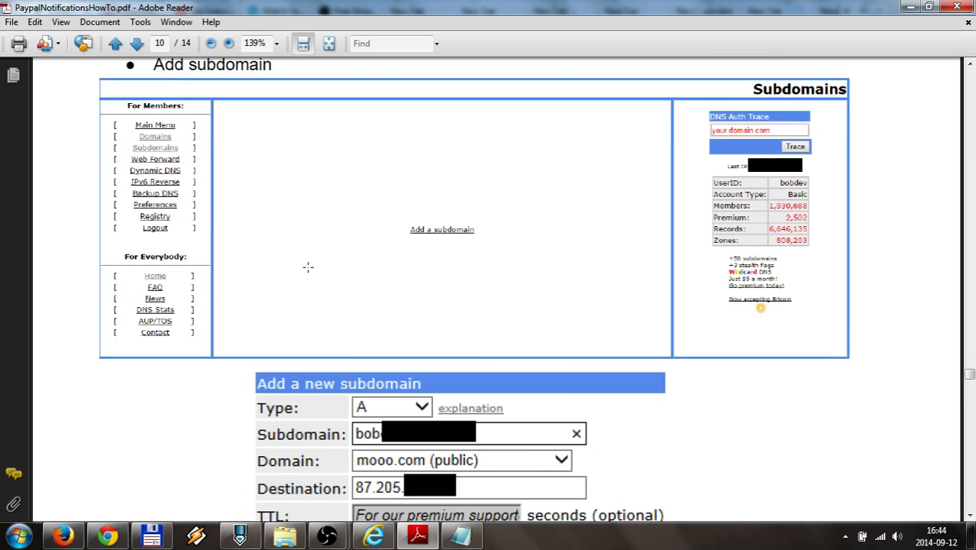
{"action": "scroll", "coordinate": [307, 267], "scroll_direction": "down", "scroll_amount": 15}
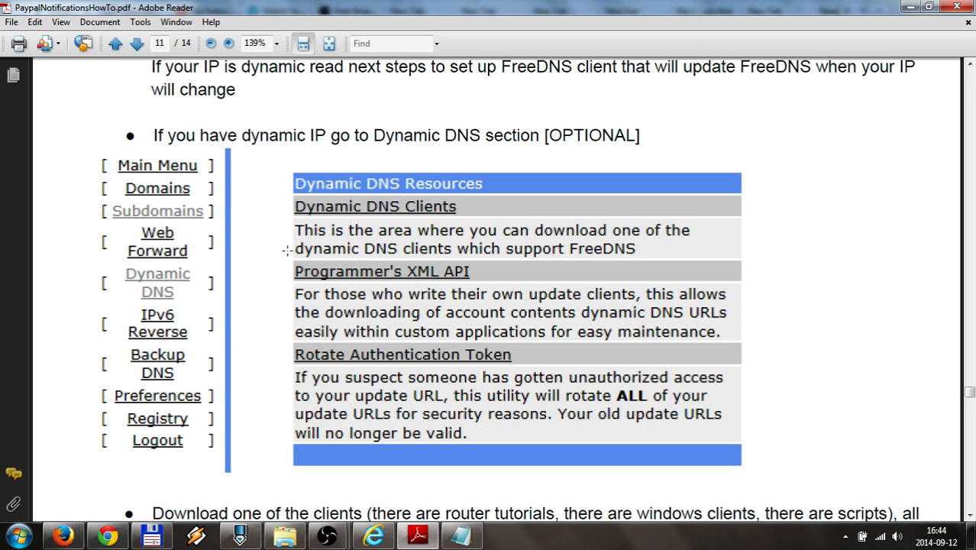
{"action": "scroll", "coordinate": [286, 251], "scroll_direction": "down", "scroll_amount": 1}
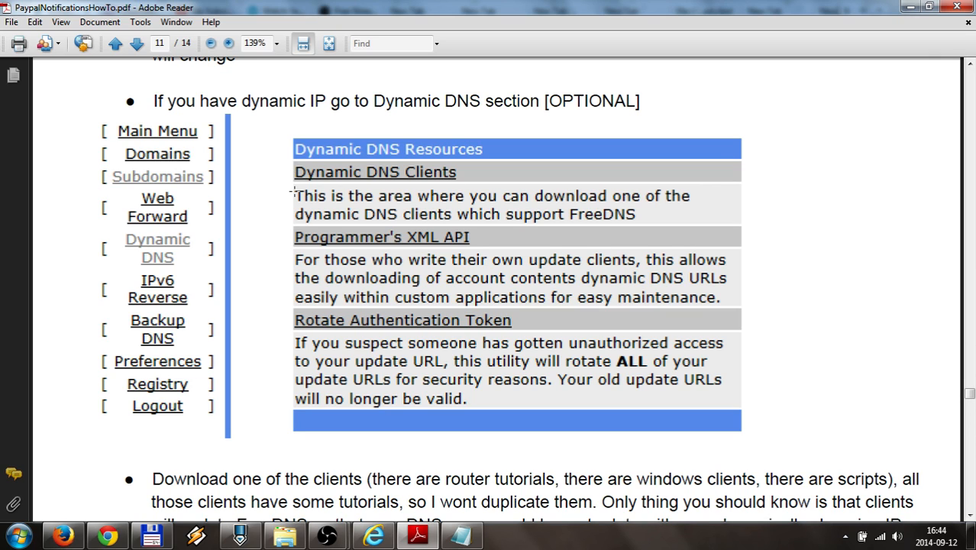
{"action": "scroll", "coordinate": [292, 194], "scroll_direction": "down", "scroll_amount": 2}
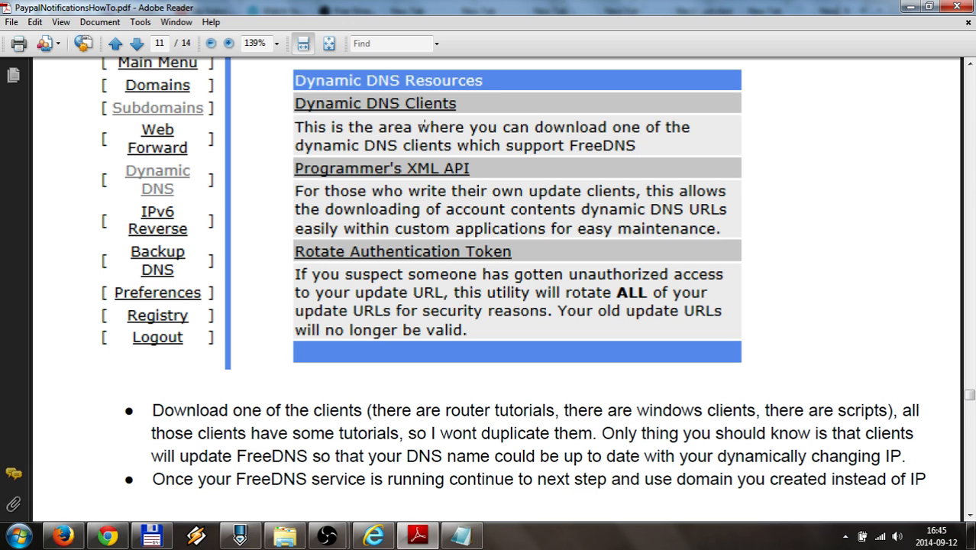
{"action": "scroll", "coordinate": [285, 242], "scroll_direction": "down", "scroll_amount": 3}
{"action": "scroll", "coordinate": [284, 242], "scroll_direction": "down", "scroll_amount": 2}
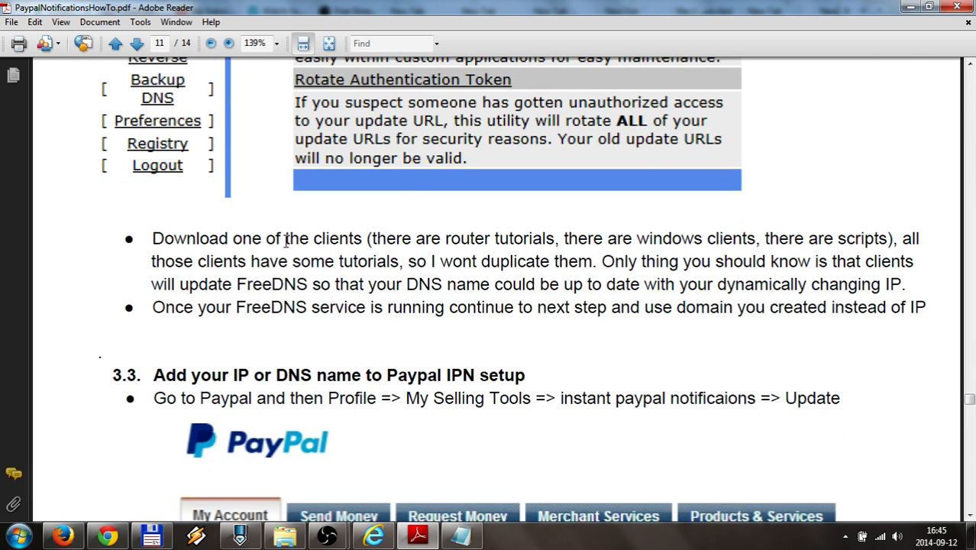
{"action": "scroll", "coordinate": [285, 242], "scroll_direction": "up", "scroll_amount": 3}
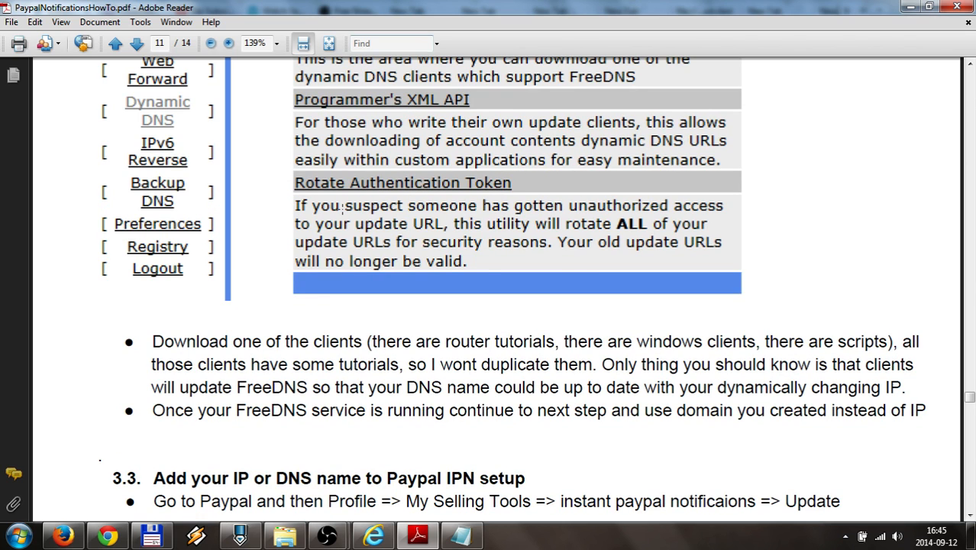
{"action": "scroll", "coordinate": [342, 206], "scroll_direction": "up", "scroll_amount": 2}
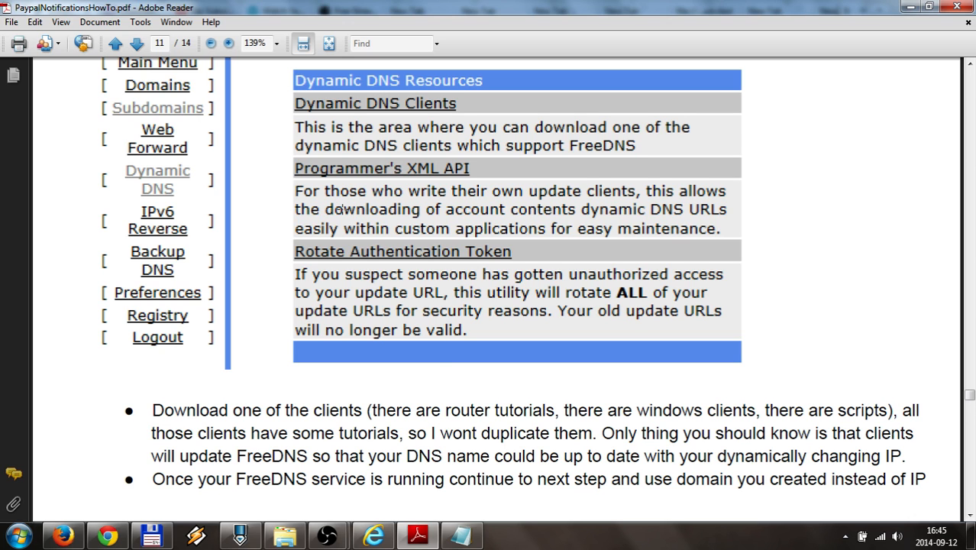
{"action": "scroll", "coordinate": [340, 209], "scroll_direction": "down", "scroll_amount": 2}
Check the PayPal IPN page's chickenkiller notification URL on port 6433, then go back to the guide
{"action": "left_click", "coordinate": [63, 536]}
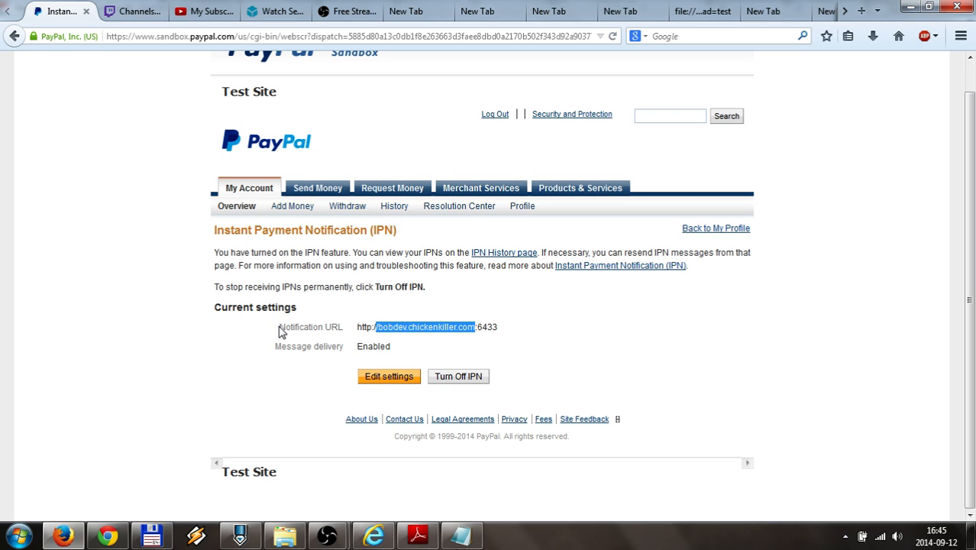
{"action": "left_click_drag", "start_coordinate": [280, 331], "coordinate": [468, 326]}
{"action": "left_click", "coordinate": [418, 534]}
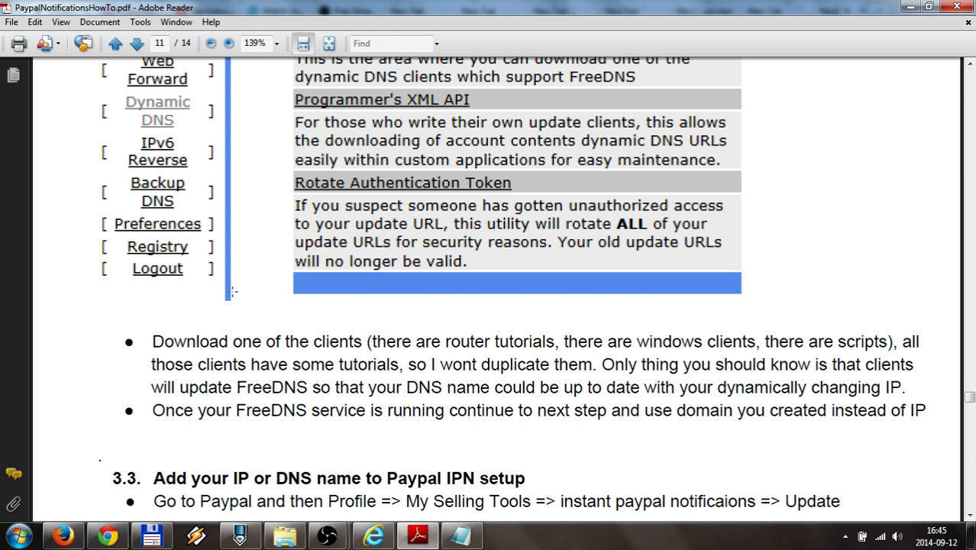
Scroll the guide down to page 12's notification URL and custom port instructions
{"action": "scroll", "coordinate": [233, 291], "scroll_direction": "down", "scroll_amount": 8}
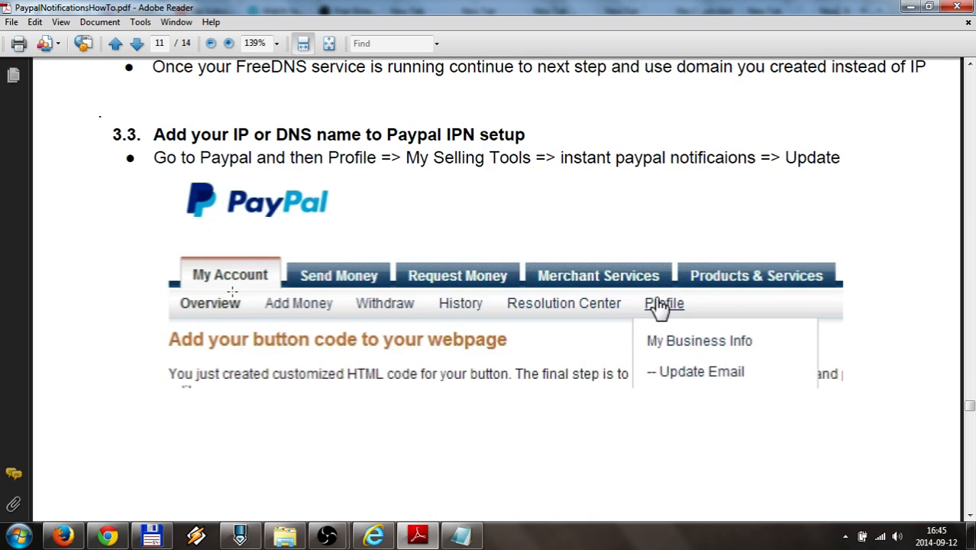
{"action": "scroll", "coordinate": [232, 291], "scroll_direction": "down", "scroll_amount": 3}
{"action": "scroll", "coordinate": [233, 293], "scroll_direction": "down", "scroll_amount": 7}
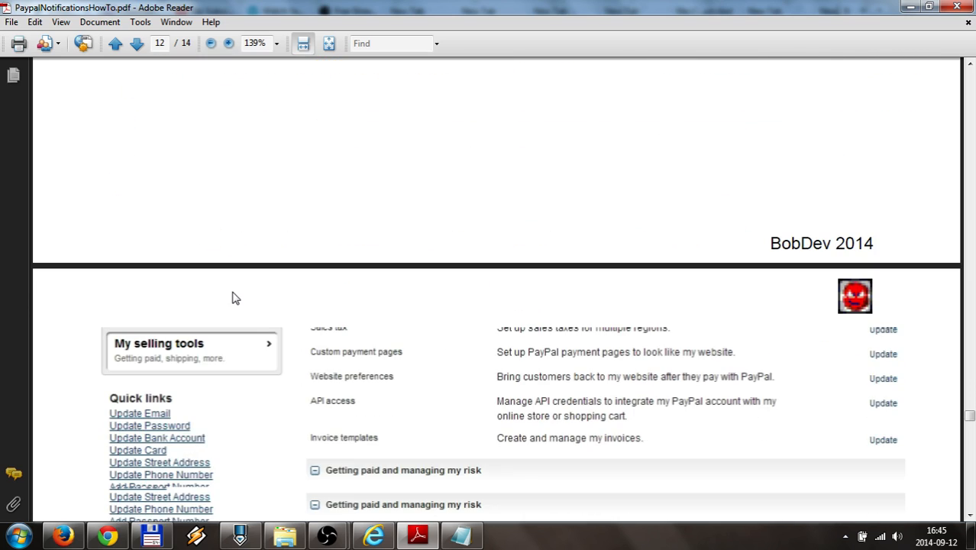
{"action": "scroll", "coordinate": [235, 298], "scroll_direction": "down", "scroll_amount": 8}
{"action": "scroll", "coordinate": [232, 291], "scroll_direction": "down", "scroll_amount": 8}
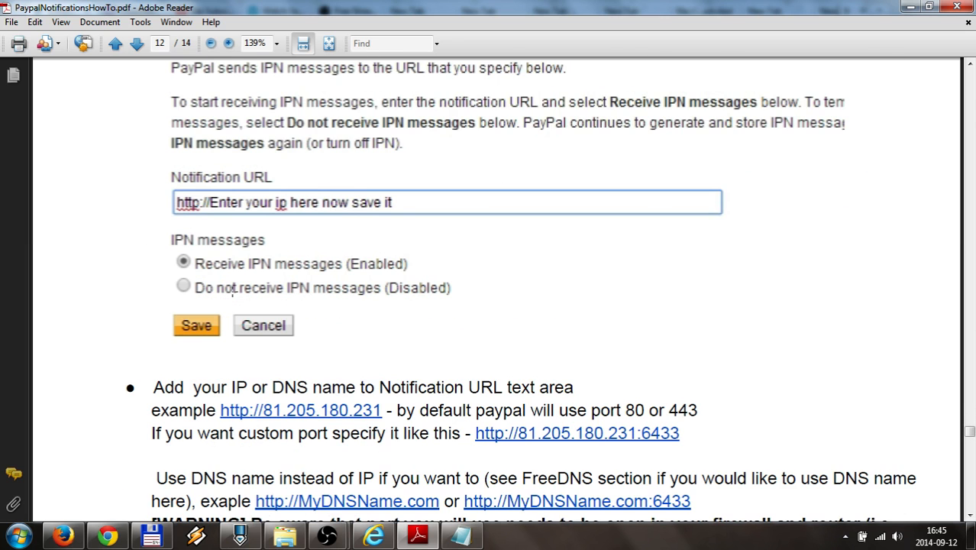
{"action": "scroll", "coordinate": [233, 292], "scroll_direction": "down", "scroll_amount": 1}
{"action": "scroll", "coordinate": [231, 291], "scroll_direction": "down", "scroll_amount": 6}
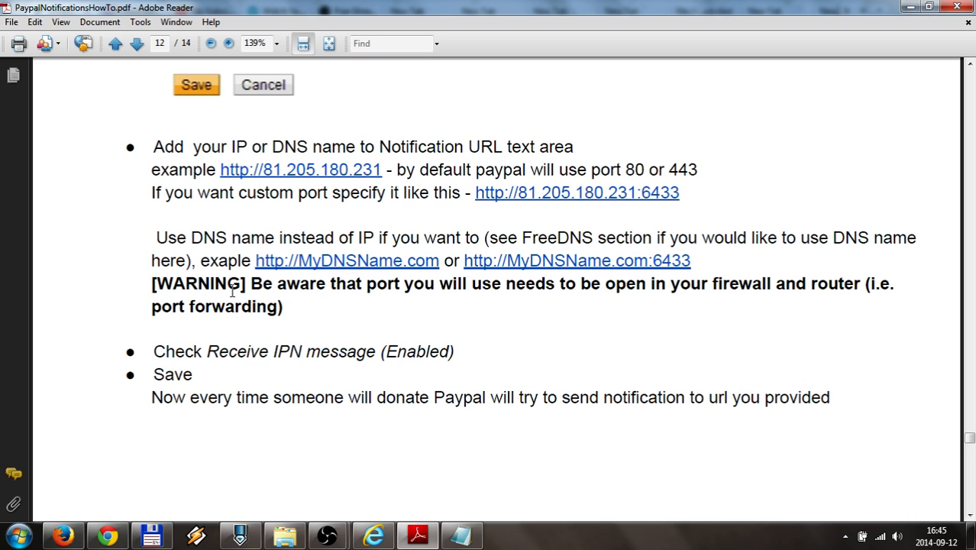
{"action": "scroll", "coordinate": [233, 291], "scroll_direction": "down", "scroll_amount": 1}
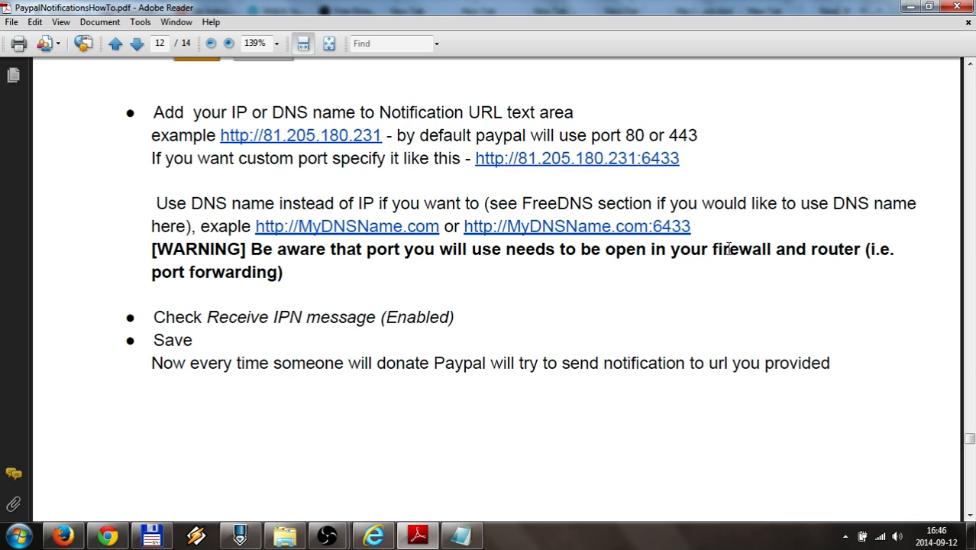
Highlight the warning that the port must be open in your firewall and router
{"action": "double_click", "coordinate": [821, 249]}
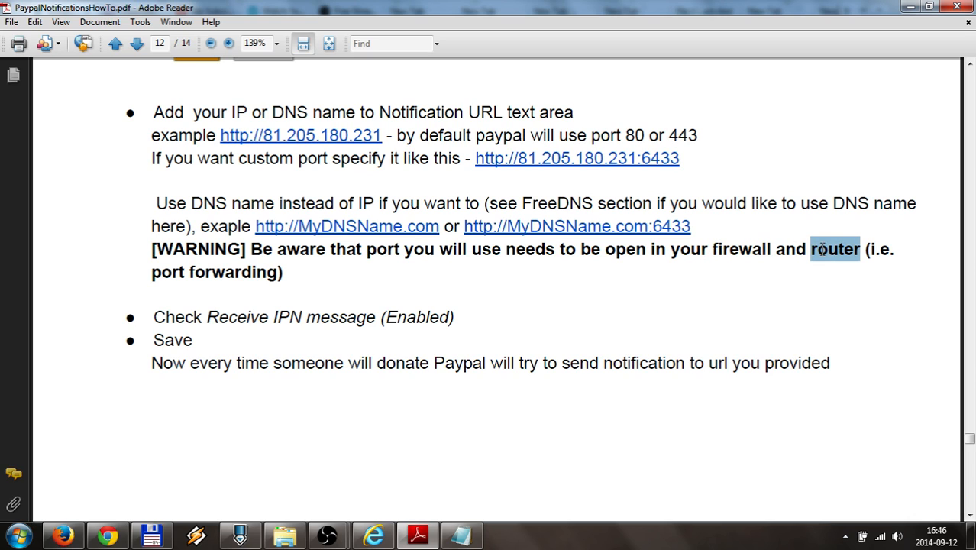
{"action": "double_click", "coordinate": [739, 247]}
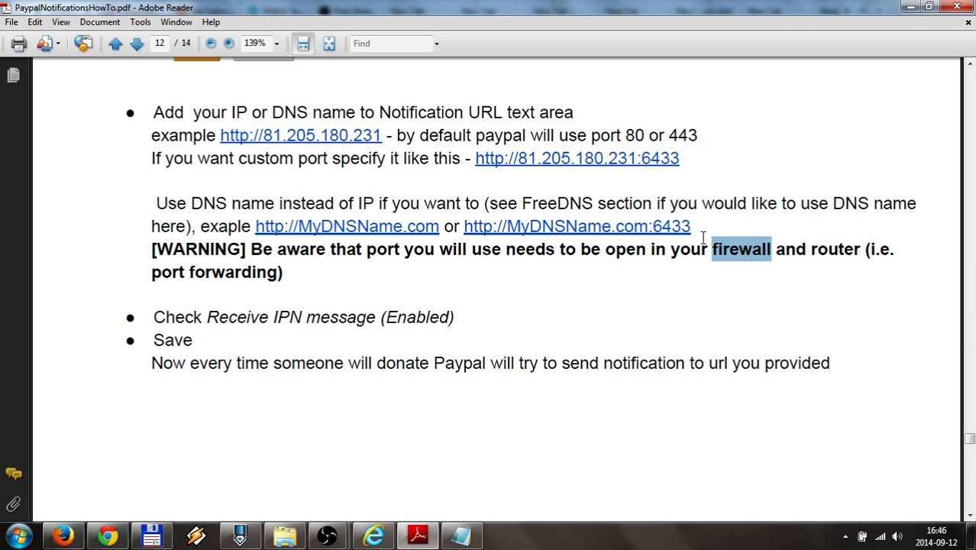
{"action": "left_click", "coordinate": [664, 239]}
{"action": "left_click_drag", "start_coordinate": [671, 249], "coordinate": [831, 250]}
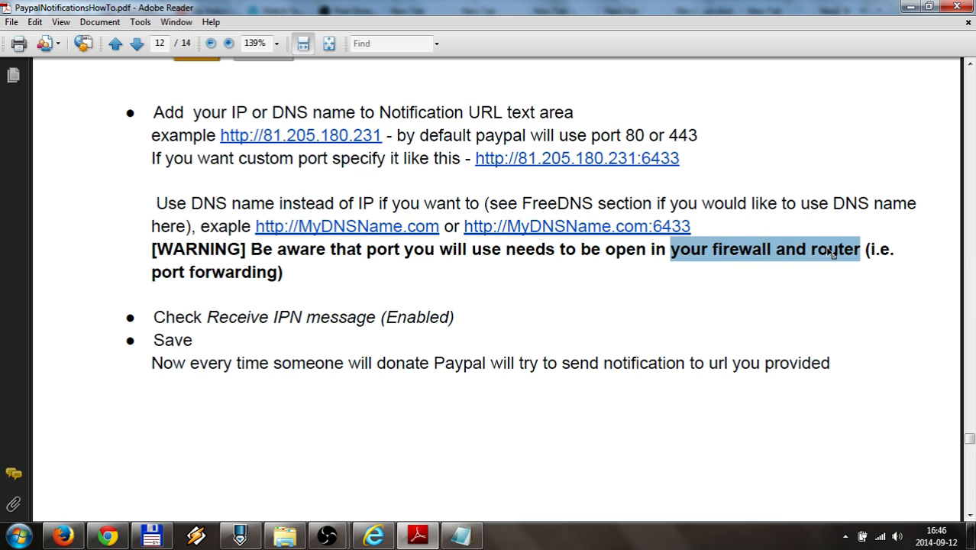
{"action": "left_click", "coordinate": [634, 249]}
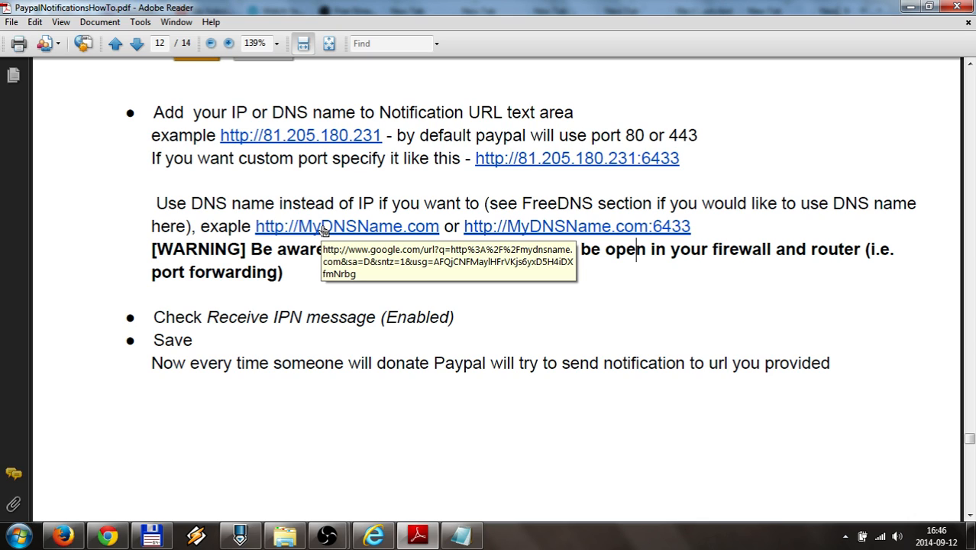
Scroll page 12 back up to the IPN settings screenshot and the 'Check Receive IPN message' step
{"action": "scroll", "coordinate": [358, 291], "scroll_direction": "down", "scroll_amount": 3}
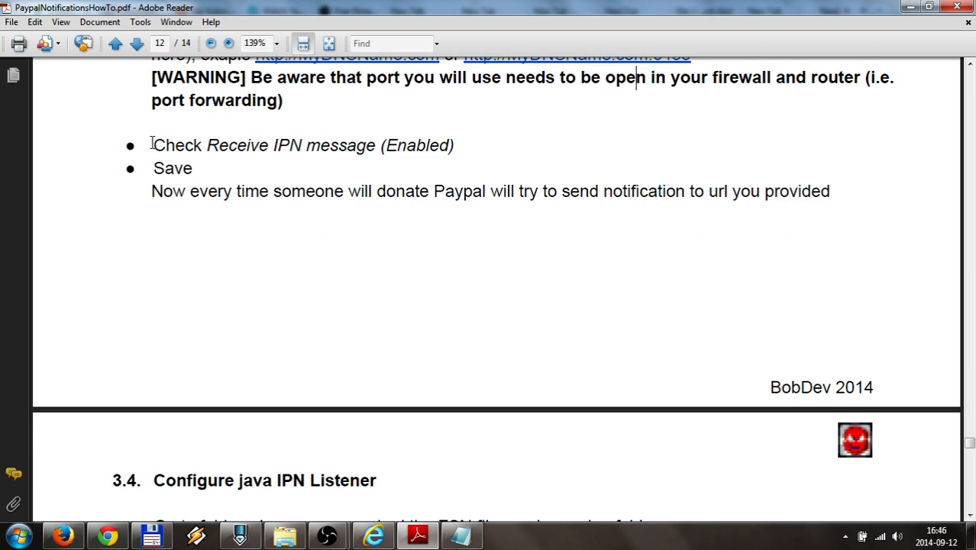
{"action": "left_click_drag", "start_coordinate": [152, 144], "coordinate": [326, 148]}
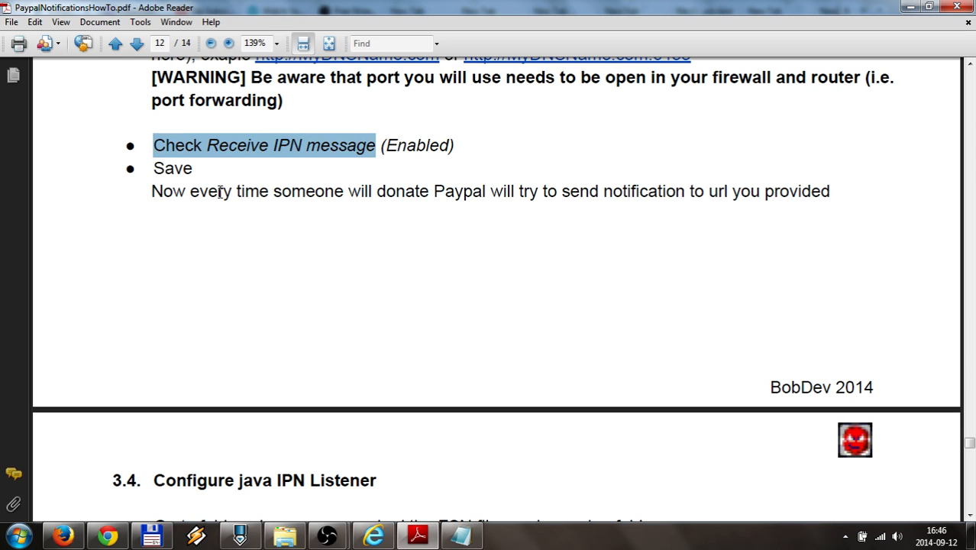
{"action": "scroll", "coordinate": [243, 196], "scroll_direction": "up", "scroll_amount": 5}
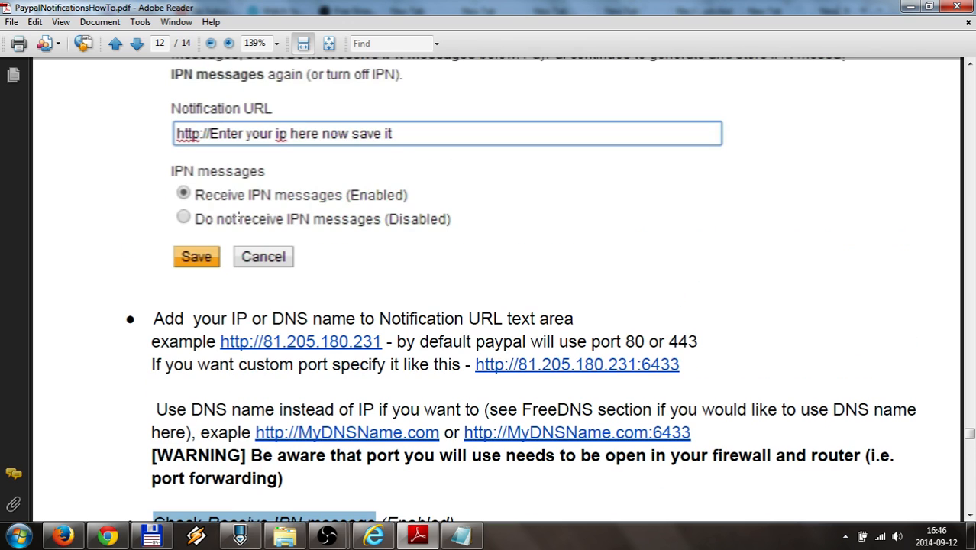
{"action": "scroll", "coordinate": [239, 217], "scroll_direction": "up", "scroll_amount": 1}
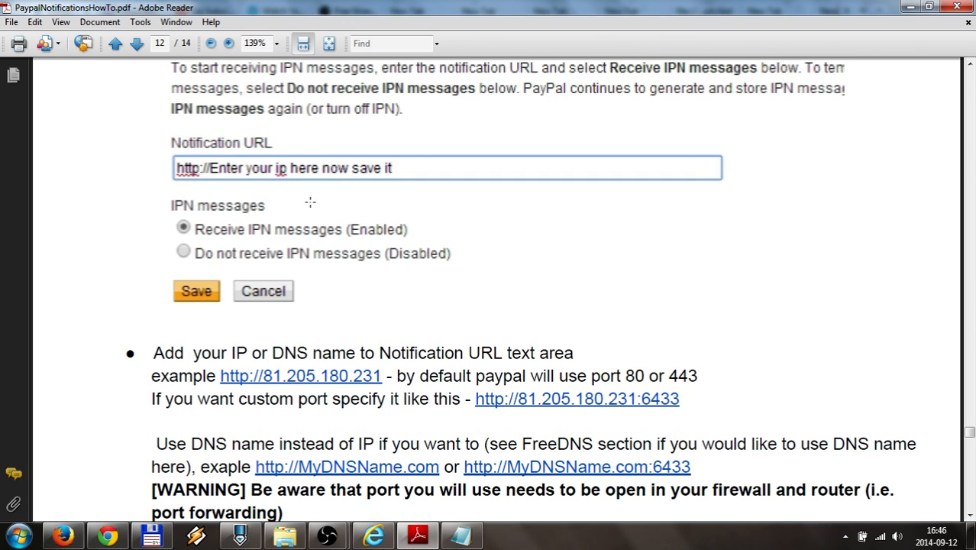
Reopen the PayPal IPN settings for editing, then return to the PDF guide
{"action": "left_click", "coordinate": [63, 536]}
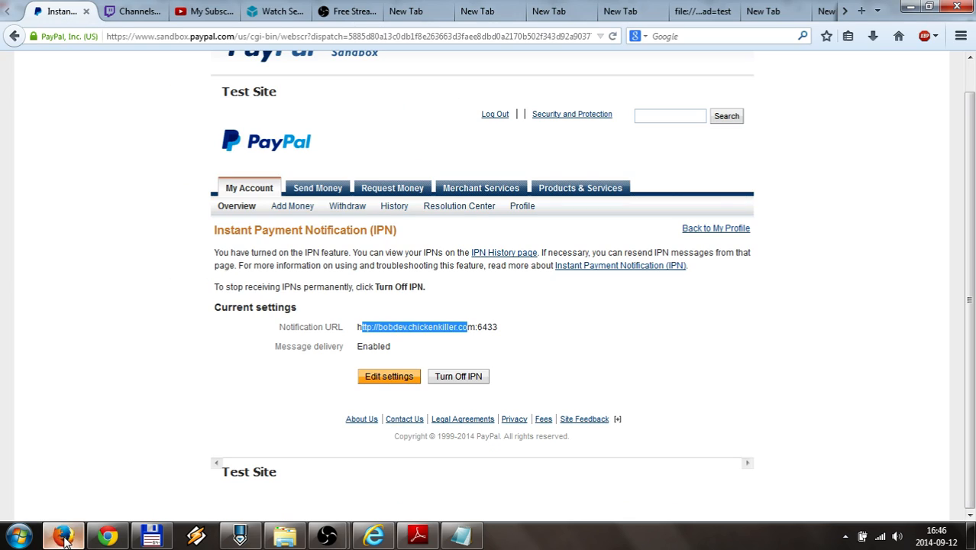
{"action": "left_click", "coordinate": [382, 378]}
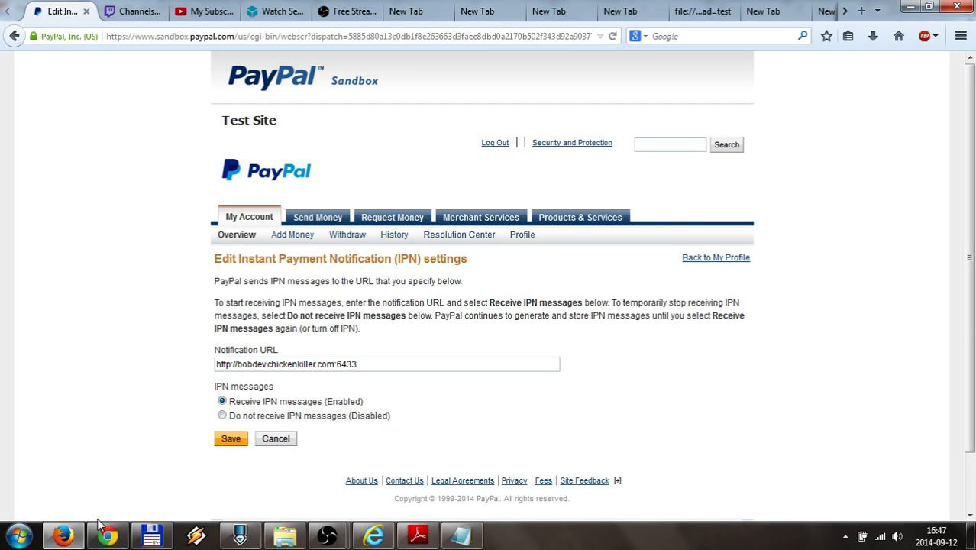
{"action": "left_click", "coordinate": [417, 534]}
Scroll the PDF guide to section 3.4, 'Configure java IPN Listener', then bring Total Commander forward
{"action": "scroll", "coordinate": [191, 256], "scroll_direction": "down", "scroll_amount": 3}
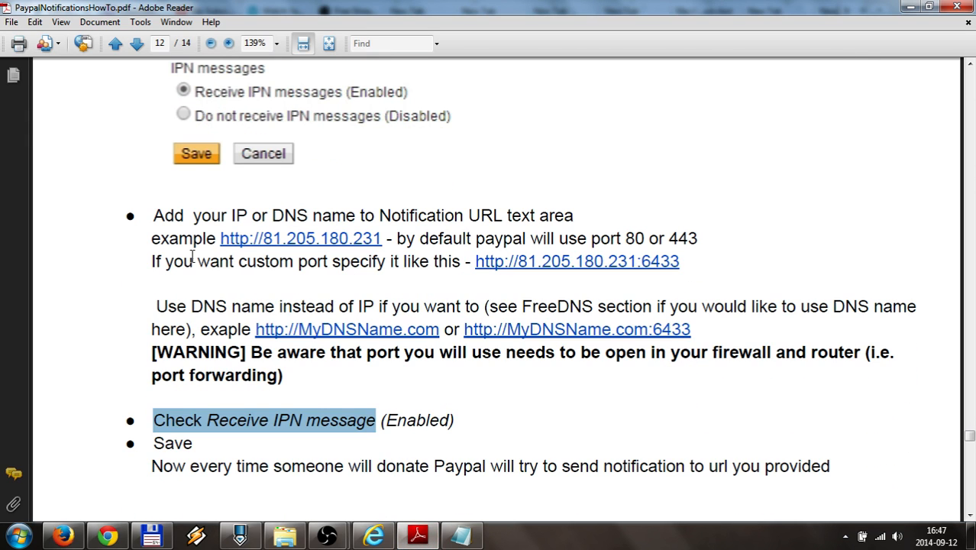
{"action": "scroll", "coordinate": [152, 267], "scroll_direction": "down", "scroll_amount": 3}
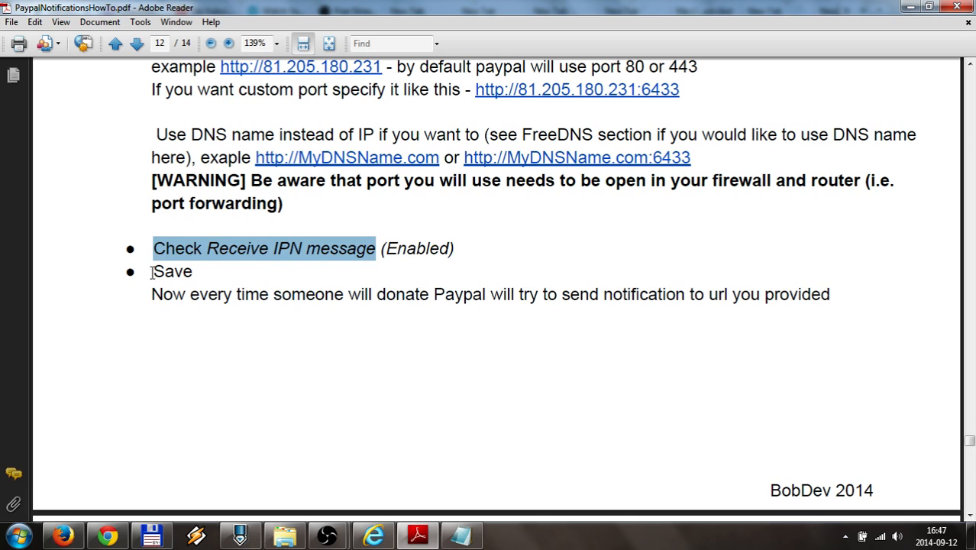
{"action": "scroll", "coordinate": [126, 284], "scroll_direction": "down", "scroll_amount": 3}
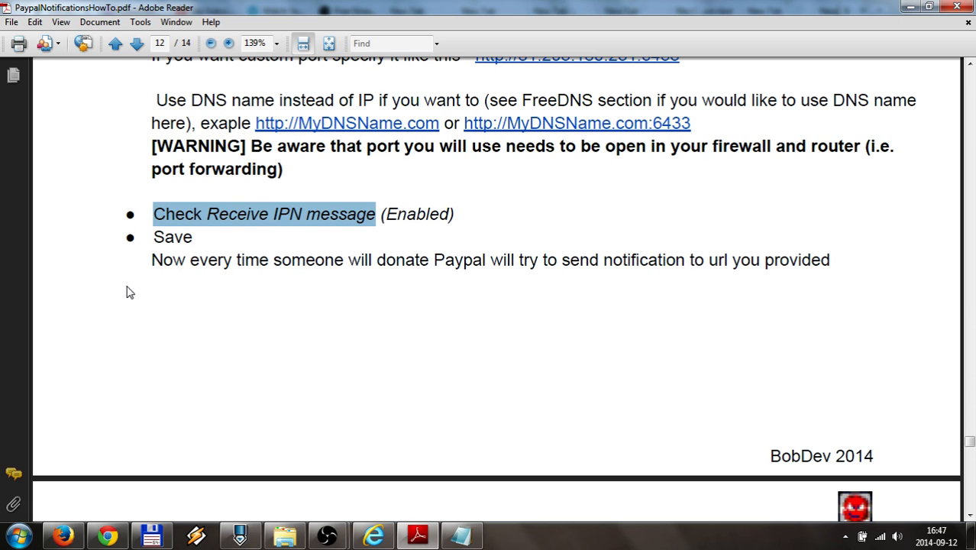
{"action": "scroll", "coordinate": [130, 292], "scroll_direction": "down", "scroll_amount": 6}
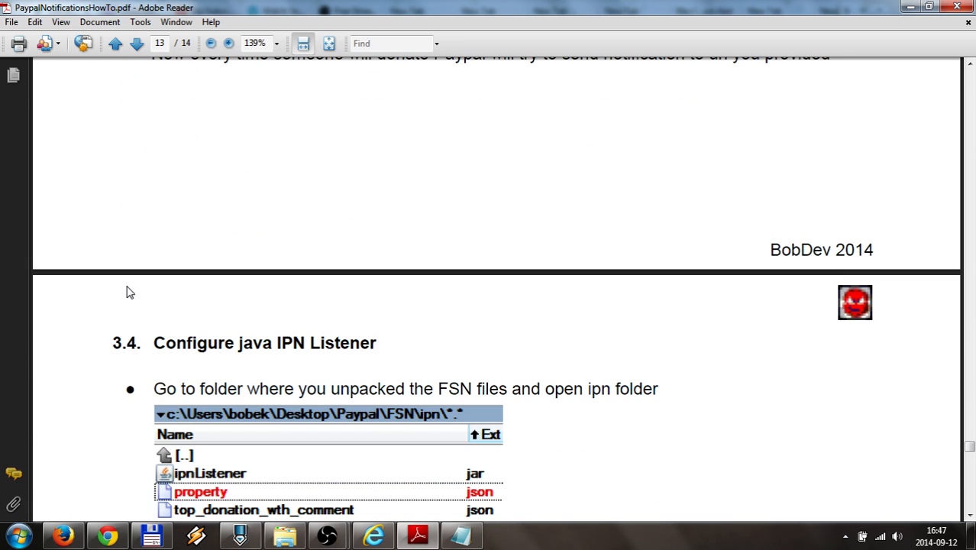
{"action": "scroll", "coordinate": [130, 293], "scroll_direction": "down", "scroll_amount": 5}
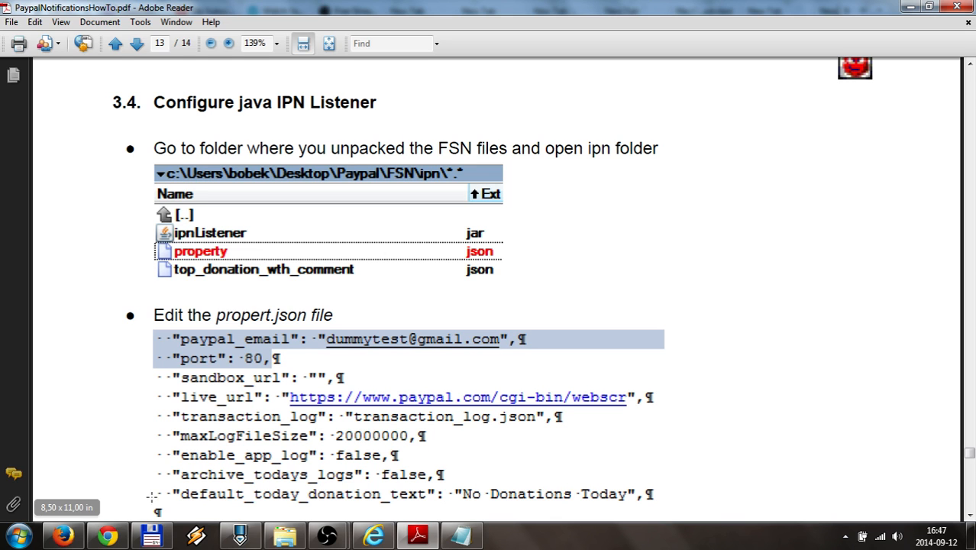
{"action": "left_click", "coordinate": [151, 535]}
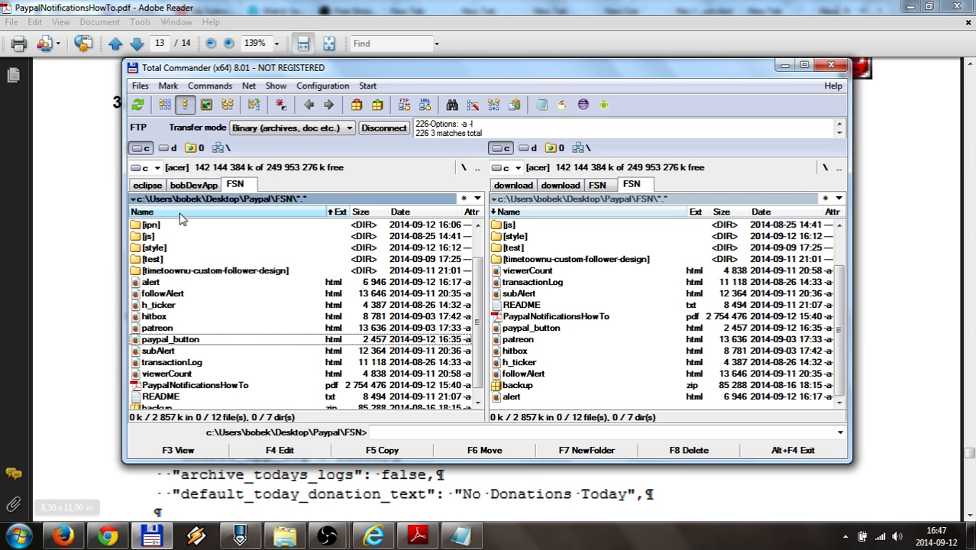
Open property.json from the FSN ipn folder in the PSPad editor
{"action": "left_click", "coordinate": [153, 249]}
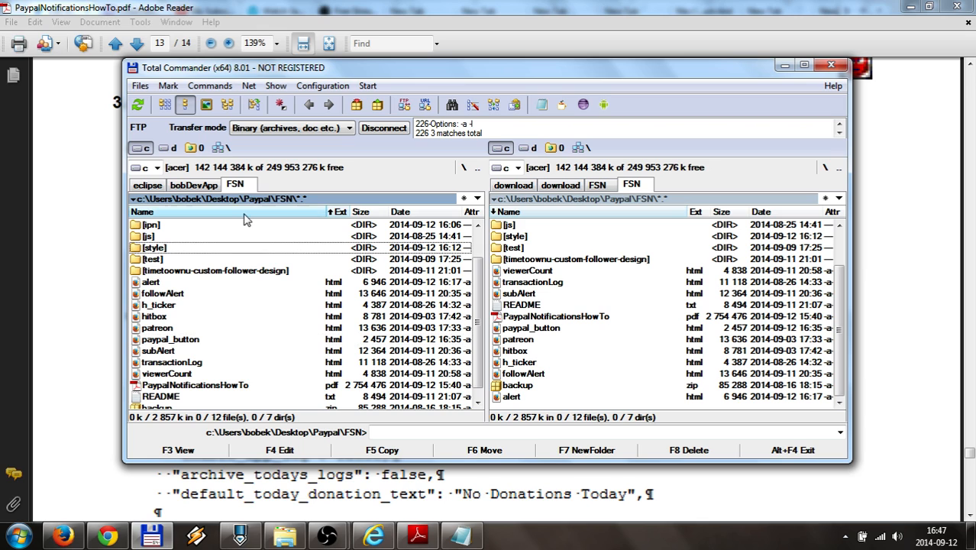
{"action": "double_click", "coordinate": [152, 226]}
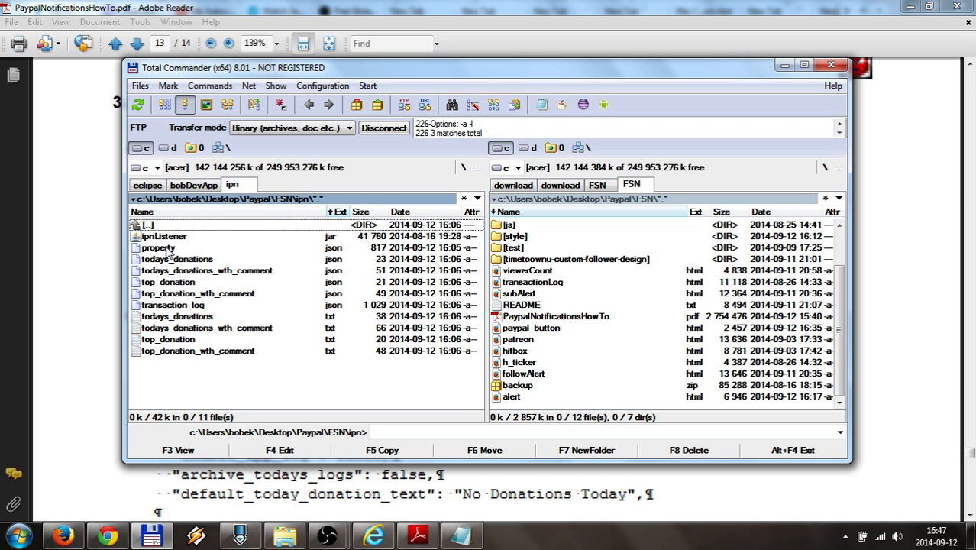
{"action": "left_click", "coordinate": [167, 247]}
{"action": "right_click", "coordinate": [167, 247]}
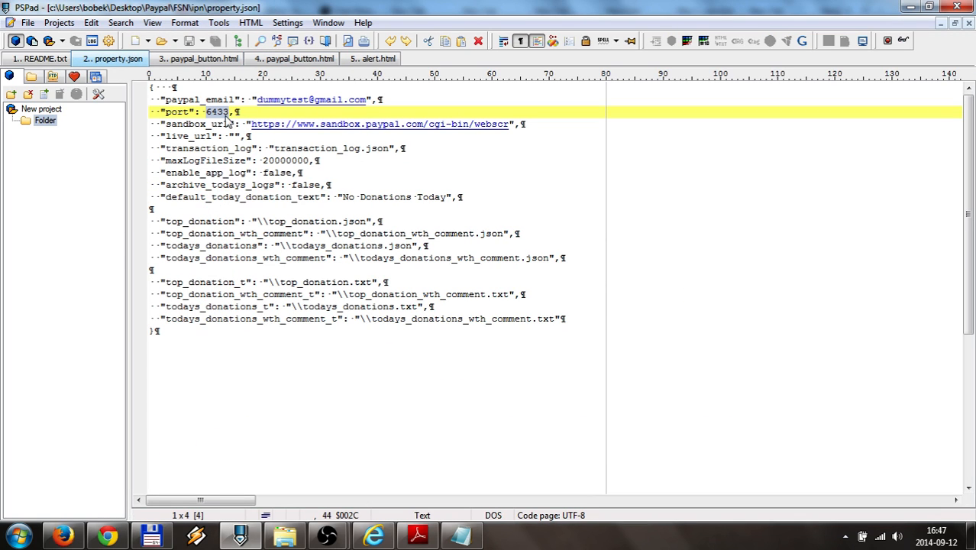
Check the paypal_email value and port 6433 in property.json, then minimize PSPad
{"action": "left_click", "coordinate": [242, 112]}
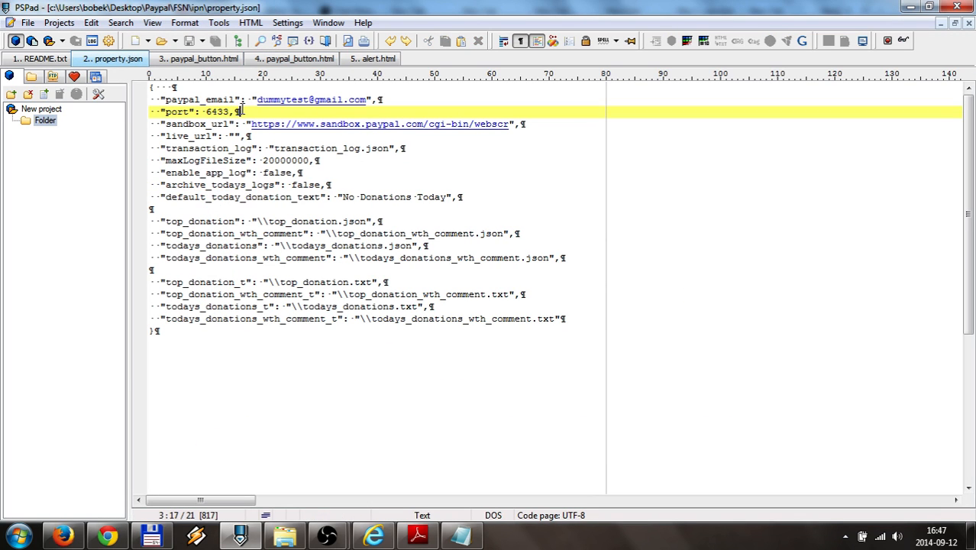
{"action": "left_click", "coordinate": [164, 100]}
{"action": "left_click_drag", "start_coordinate": [164, 100], "coordinate": [234, 100]}
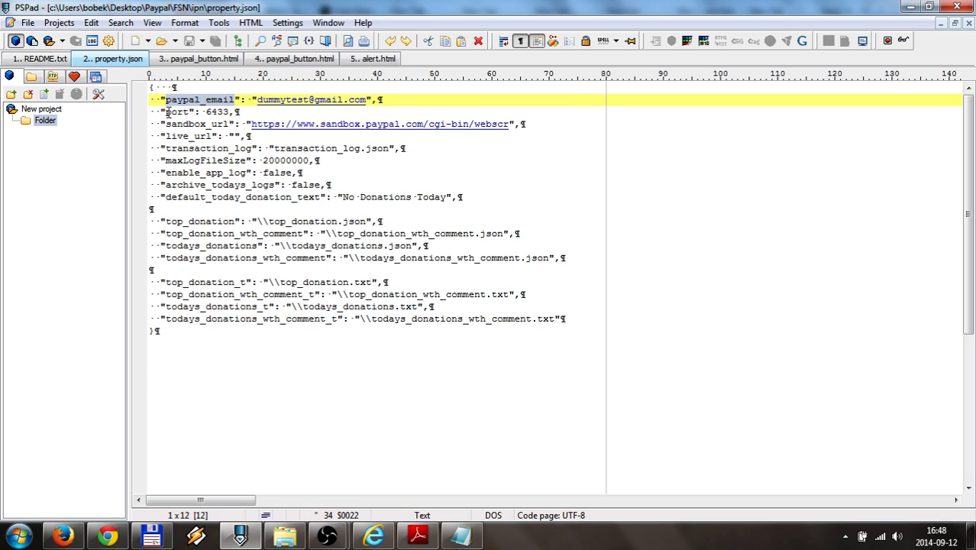
{"action": "left_click_drag", "start_coordinate": [166, 111], "coordinate": [188, 111]}
{"action": "left_click", "coordinate": [220, 100]}
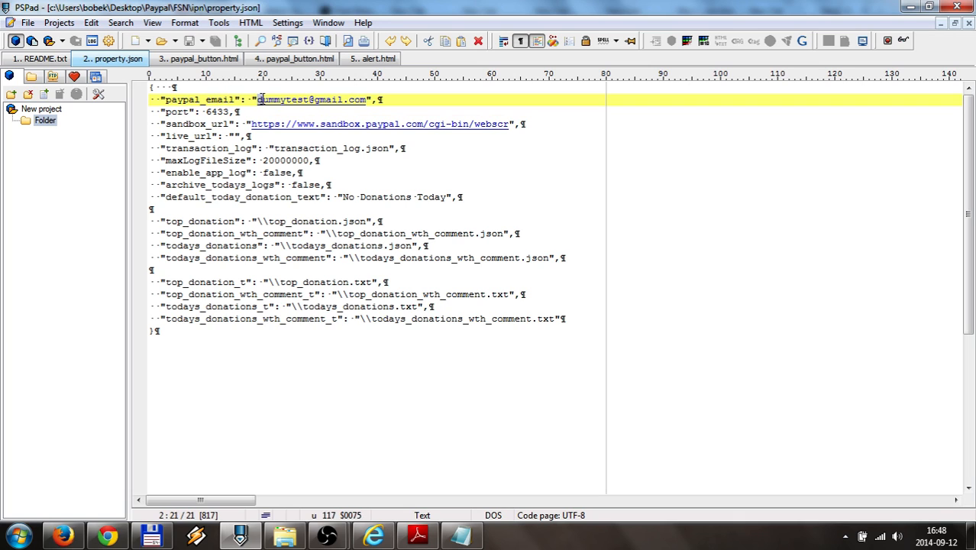
{"action": "left_click_drag", "start_coordinate": [259, 99], "coordinate": [372, 99]}
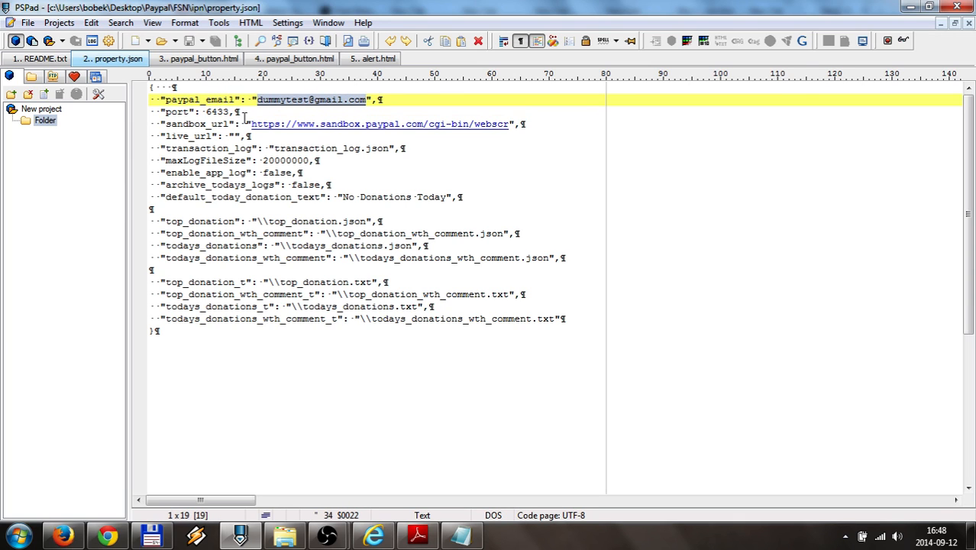
{"action": "left_click", "coordinate": [177, 112]}
{"action": "double_click", "coordinate": [220, 112]}
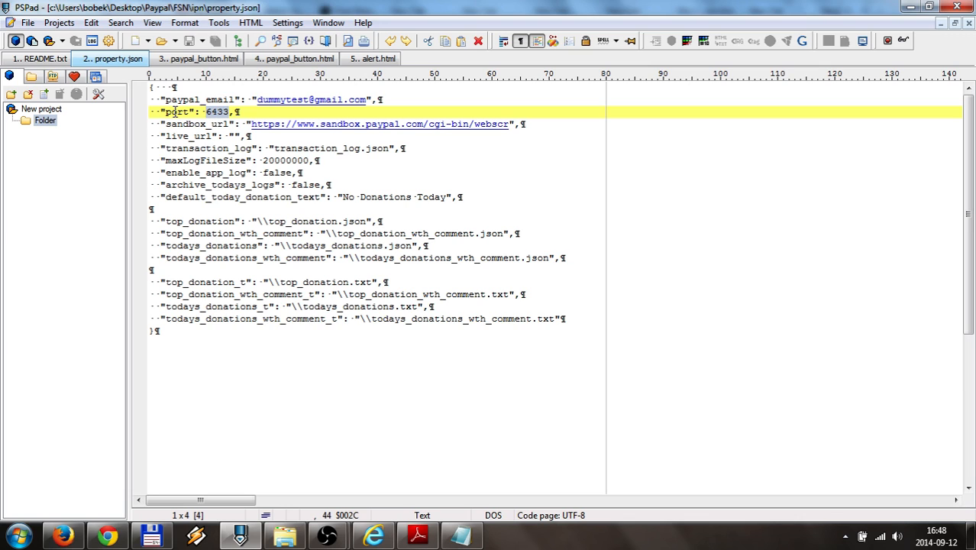
{"action": "left_click_drag", "start_coordinate": [167, 100], "coordinate": [243, 112]}
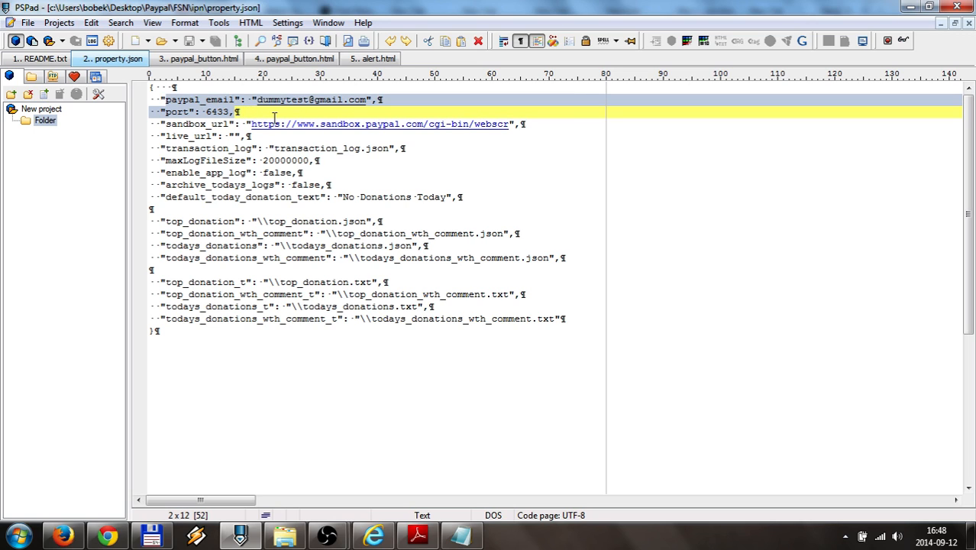
{"action": "left_click", "coordinate": [257, 100]}
{"action": "left_click_drag", "start_coordinate": [257, 100], "coordinate": [366, 107]}
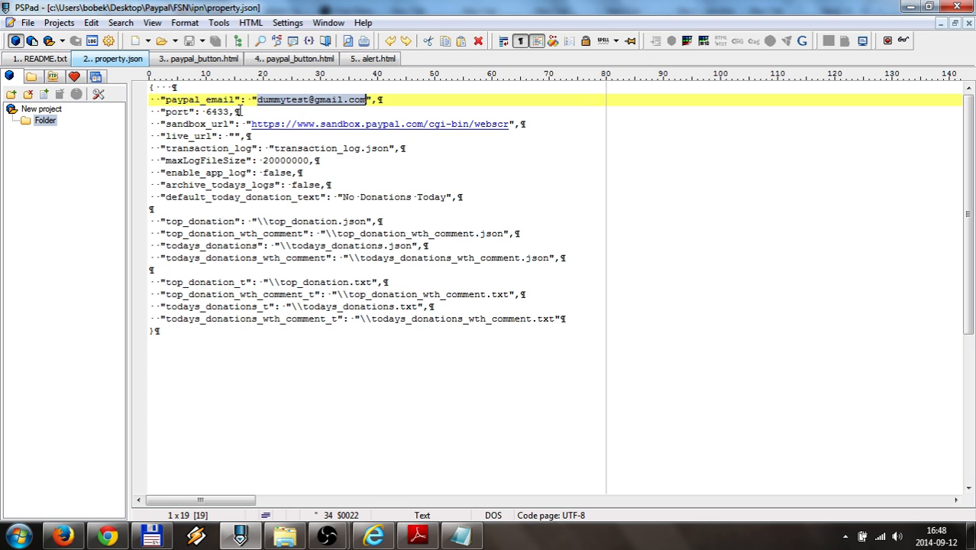
{"action": "left_click", "coordinate": [907, 6]}
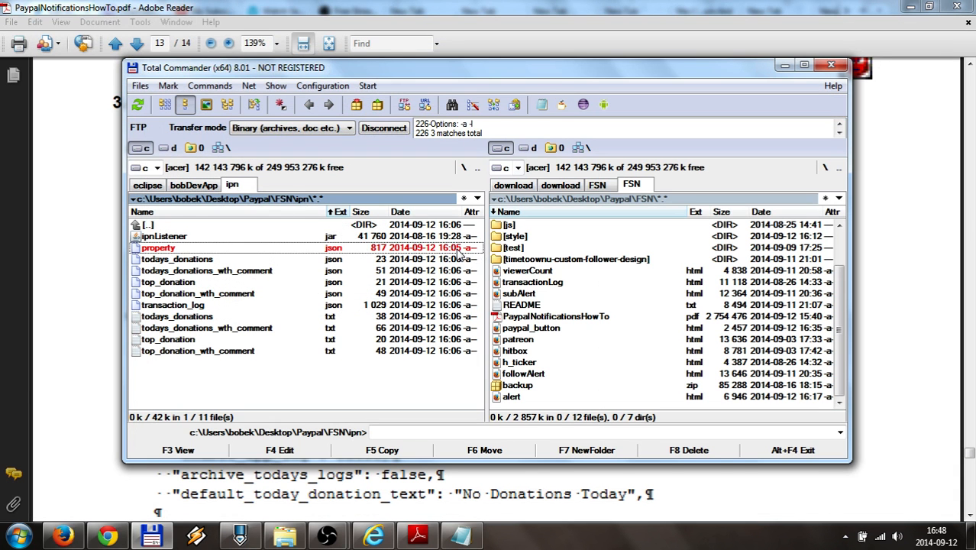
Copy the section 3.5 start command 'java -jar ipnListener.jar' from the PDF guide
{"action": "left_click", "coordinate": [178, 486]}
{"action": "scroll", "coordinate": [180, 300], "scroll_direction": "down", "scroll_amount": 3}
{"action": "scroll", "coordinate": [179, 301], "scroll_direction": "down", "scroll_amount": 2}
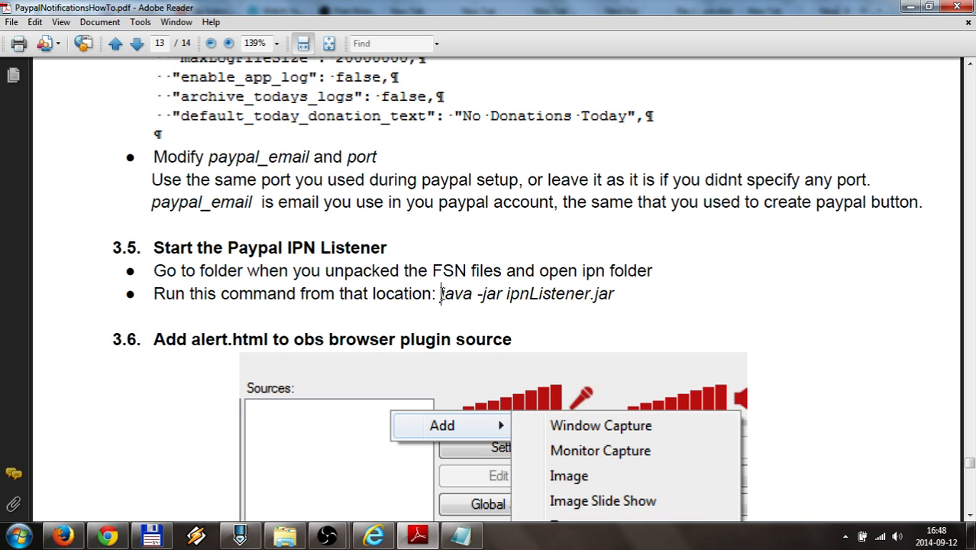
{"action": "left_click_drag", "start_coordinate": [440, 294], "coordinate": [596, 294]}
{"action": "right_click", "coordinate": [610, 295]}
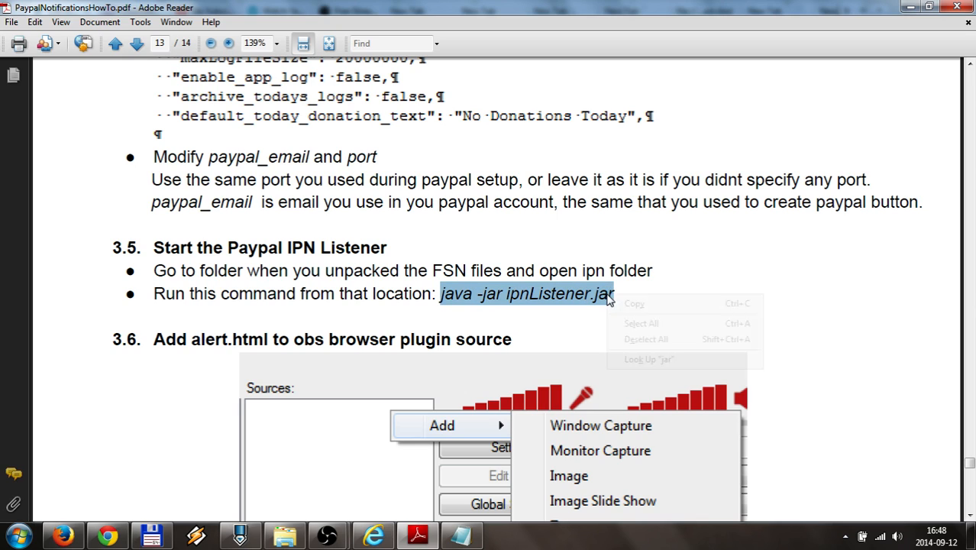
{"action": "left_click", "coordinate": [638, 302]}
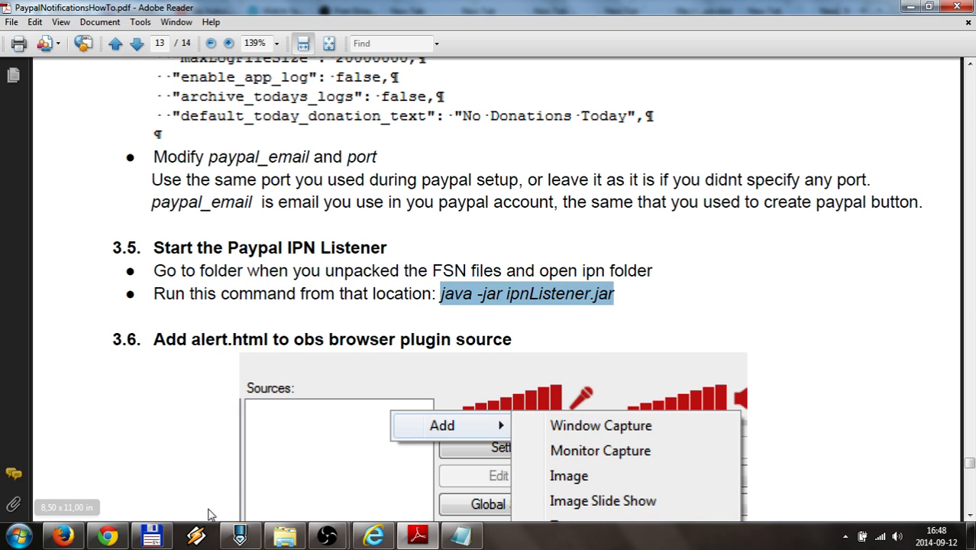
{"action": "left_click", "coordinate": [151, 536]}
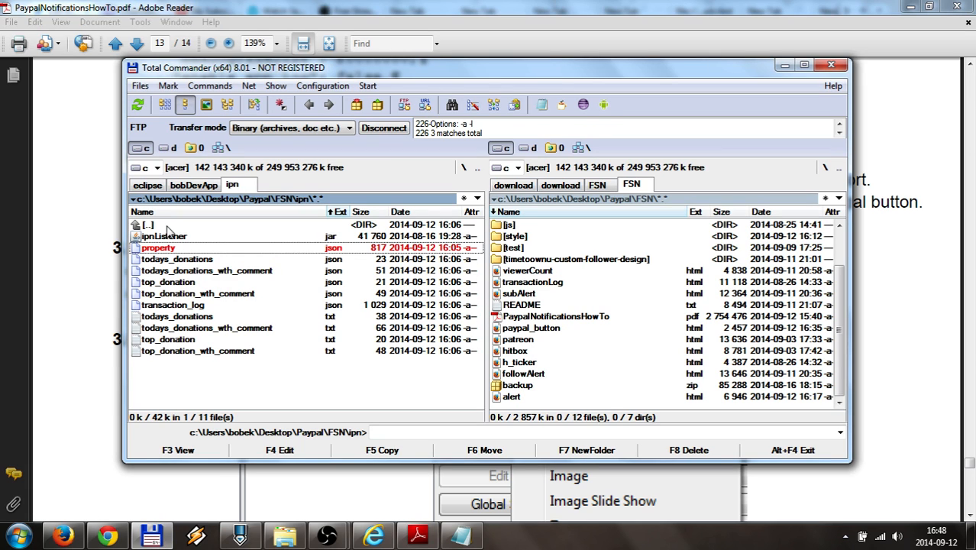
Run 'java -jar ipnListener.jar' in the ipn folder's Command Prompt to start the listener
{"action": "right_click", "coordinate": [312, 155]}
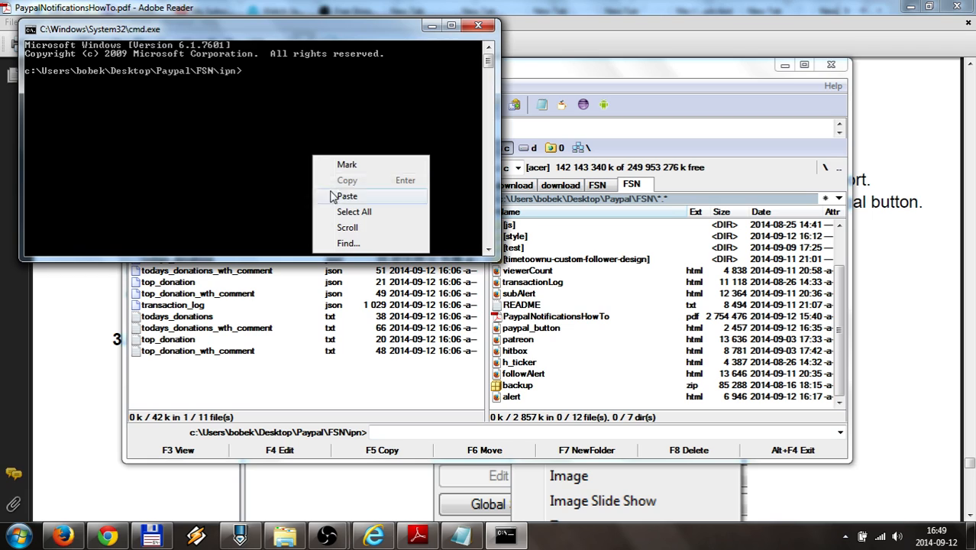
{"action": "left_click", "coordinate": [336, 194]}
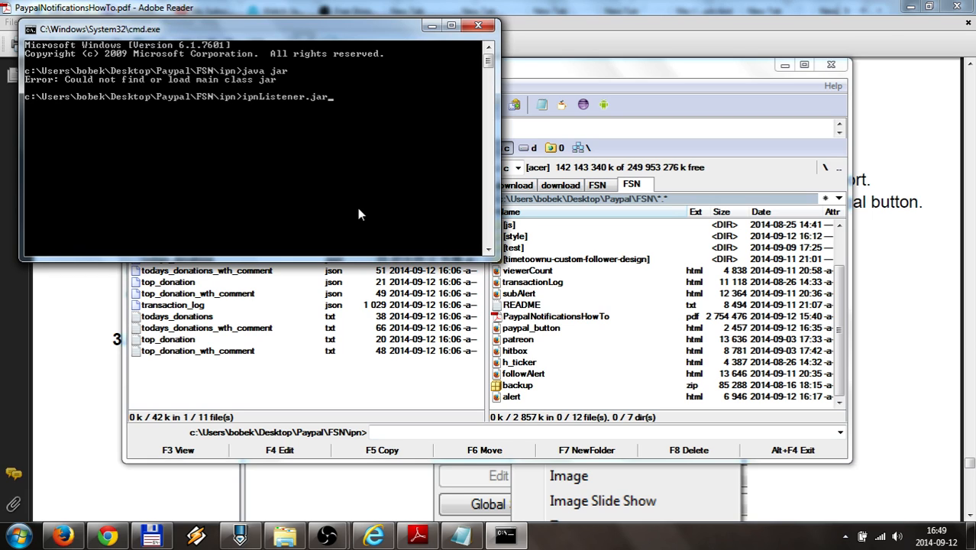
{"action": "key", "text": "BackSpace"}
{"action": "key", "text": "BackSpace"}
{"action": "key", "text": "BackSpace"}
{"action": "key", "text": "BackSpace"}
{"action": "key", "text": "BackSpace"}
{"action": "key", "text": "BackSpace"}
{"action": "key", "text": "BackSpace"}
{"action": "key", "text": "BackSpace"}
{"action": "key", "text": "BackSpace"}
{"action": "key", "text": "BackSpace"}
{"action": "key", "text": "BackSpace"}
{"action": "key", "text": "BackSpace"}
{"action": "key", "text": "BackSpace"}
{"action": "key", "text": "BackSpace"}
{"action": "key", "text": "BackSpace"}
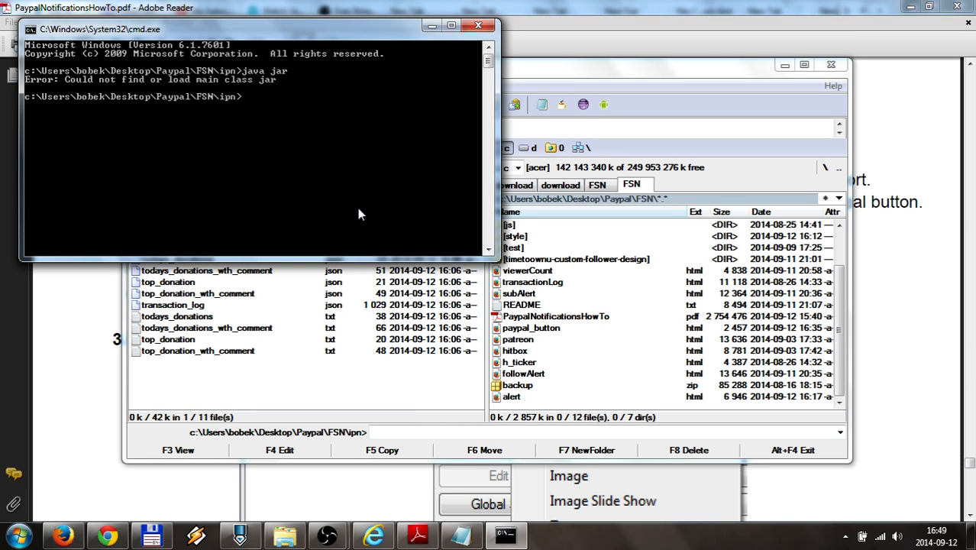
{"action": "type", "text": "java -jar ipnListener.jar"}
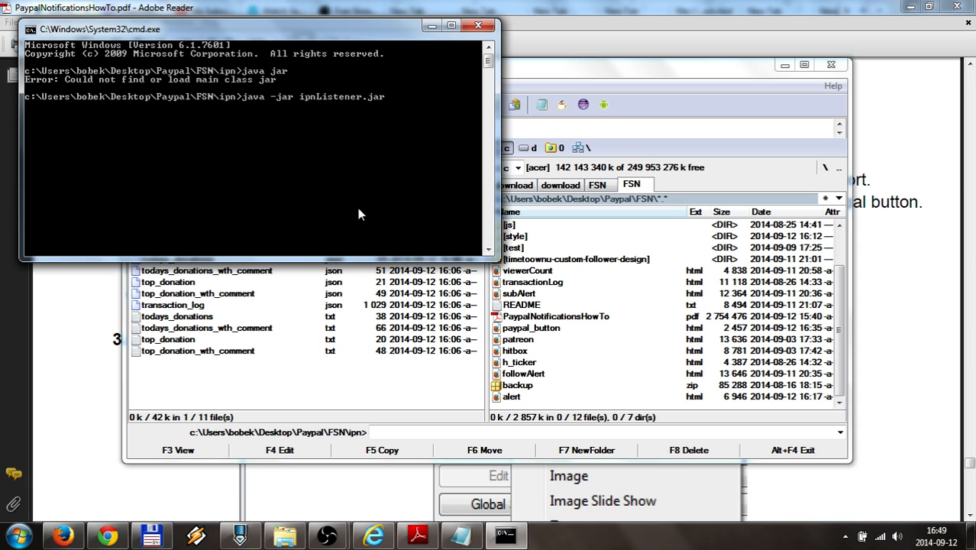
{"action": "key", "text": "Return"}
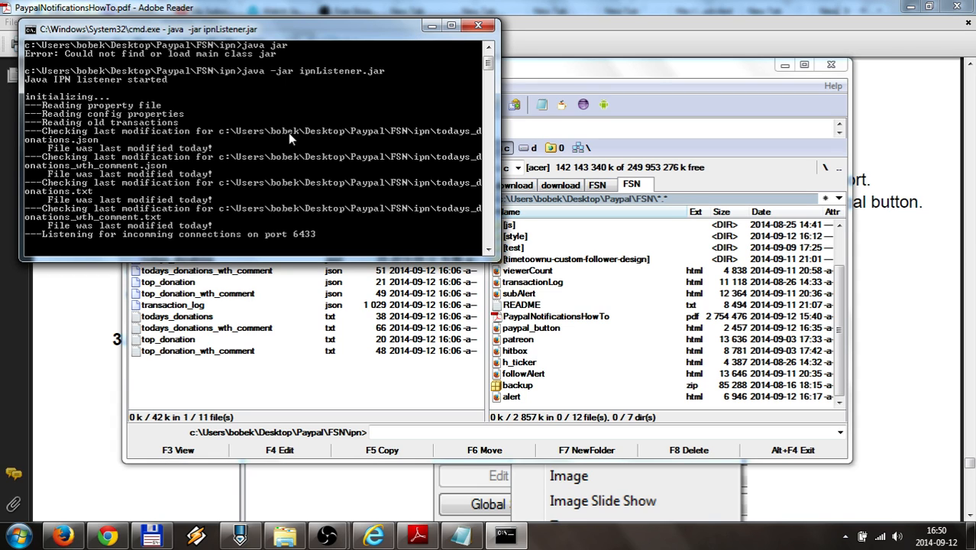
Minimize the listener console, go up from ipn to FSN, and glance at Chrome's PayPal tab
{"action": "left_click", "coordinate": [429, 28]}
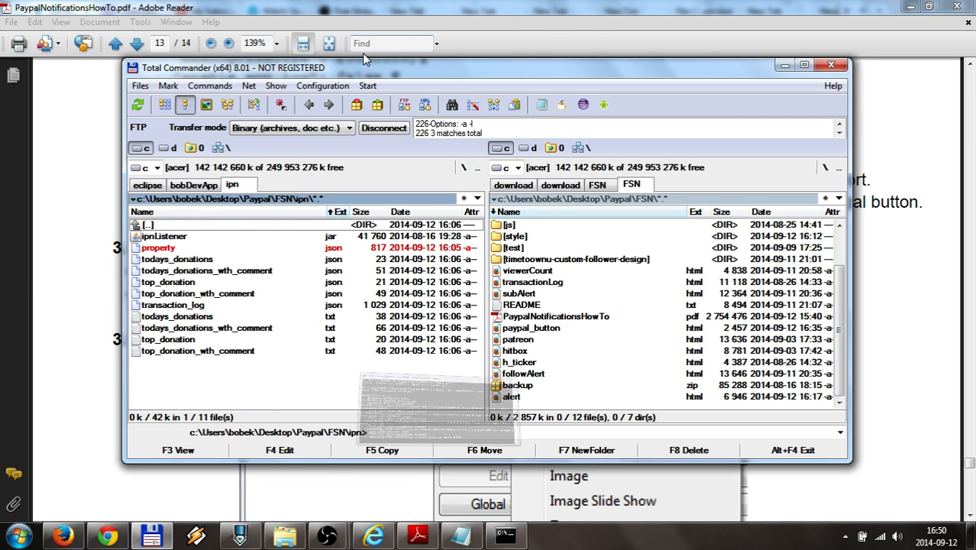
{"action": "double_click", "coordinate": [172, 227]}
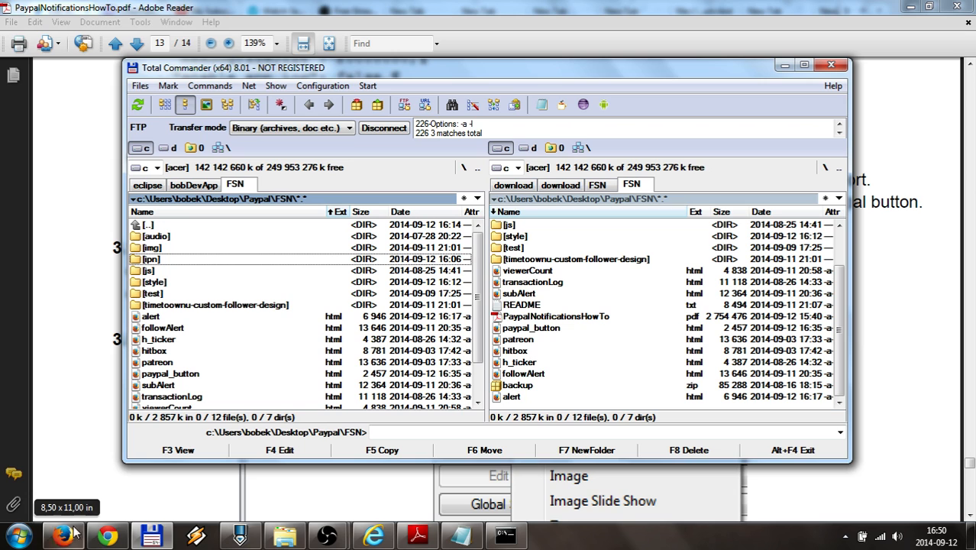
{"action": "left_click", "coordinate": [122, 541]}
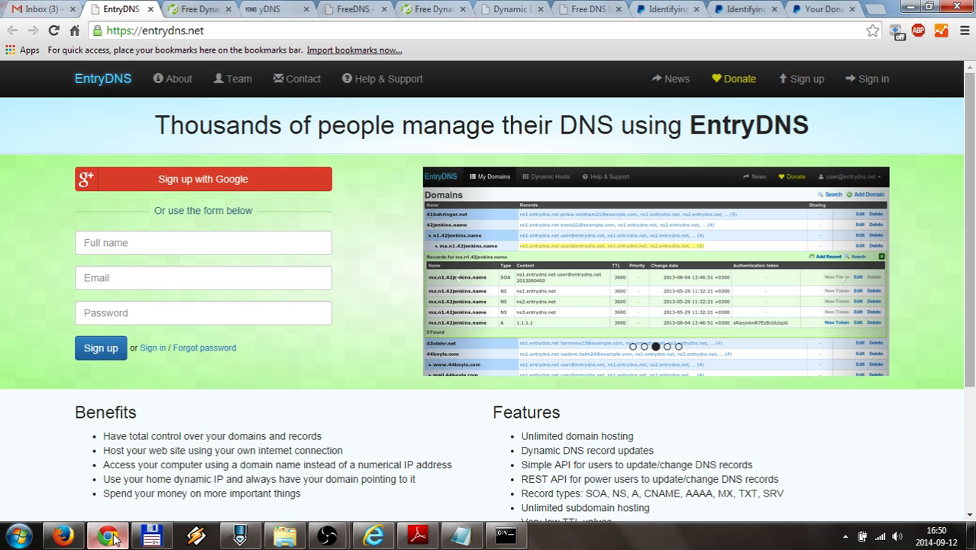
{"action": "left_click", "coordinate": [814, 10]}
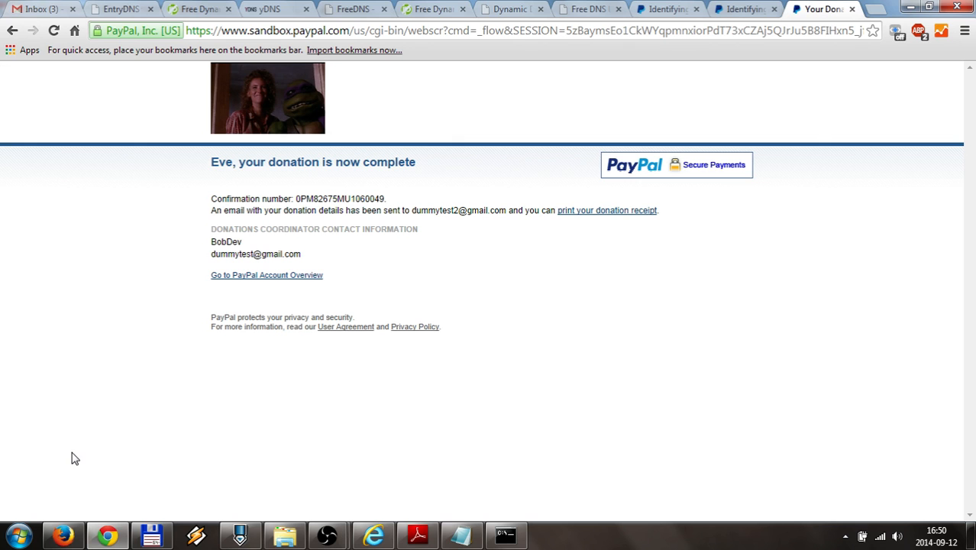
{"action": "left_click", "coordinate": [150, 535]}
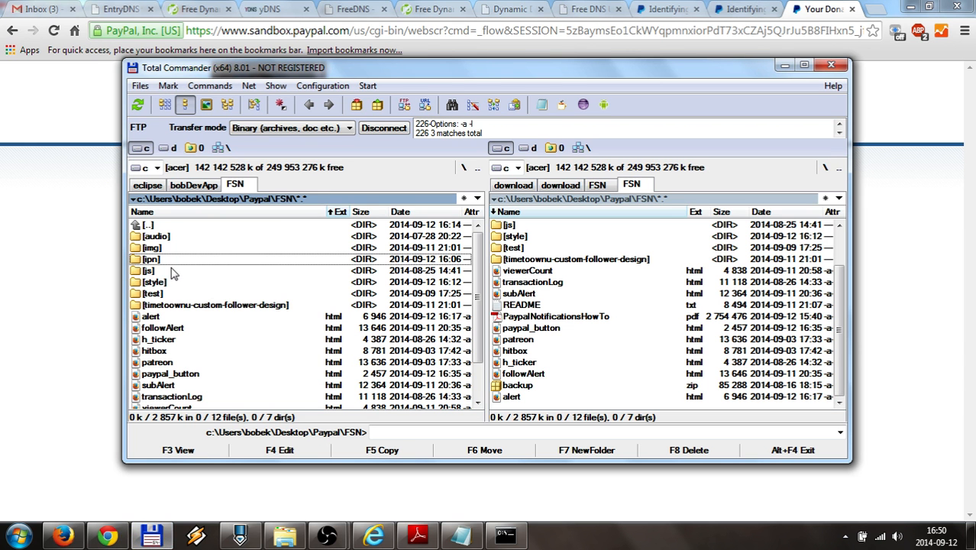
{"action": "scroll", "coordinate": [165, 353], "scroll_direction": "down", "scroll_amount": 1}
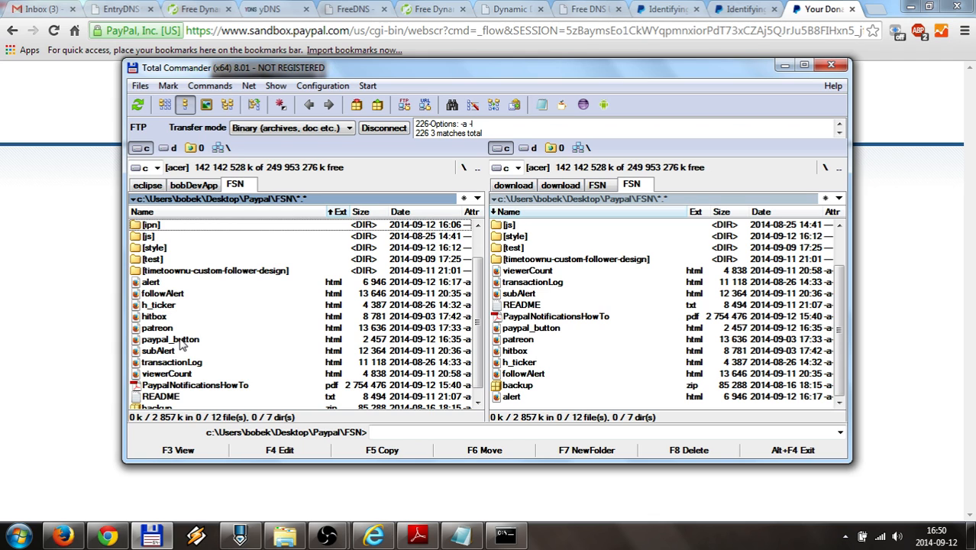
Open paypal_button.html, fill Twitch name test1 and the saved comment, and submit the donation form
{"action": "double_click", "coordinate": [180, 344]}
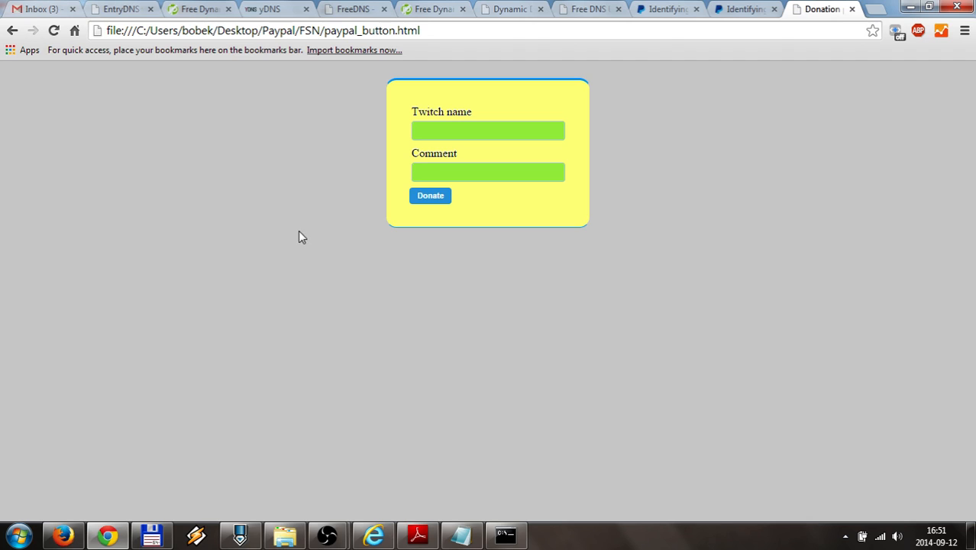
{"action": "left_click", "coordinate": [477, 130]}
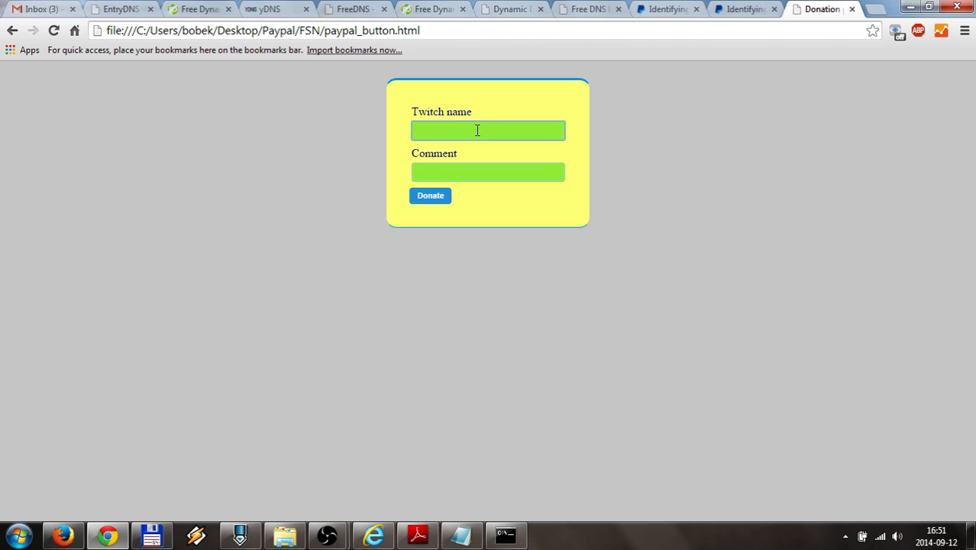
{"action": "type", "text": "test1"}
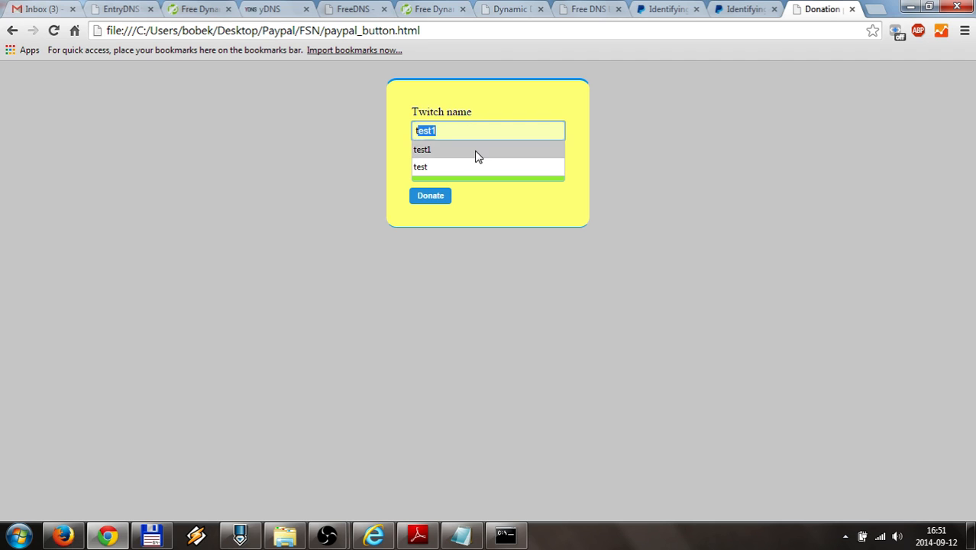
{"action": "left_click", "coordinate": [477, 150]}
{"action": "left_click", "coordinate": [465, 171]}
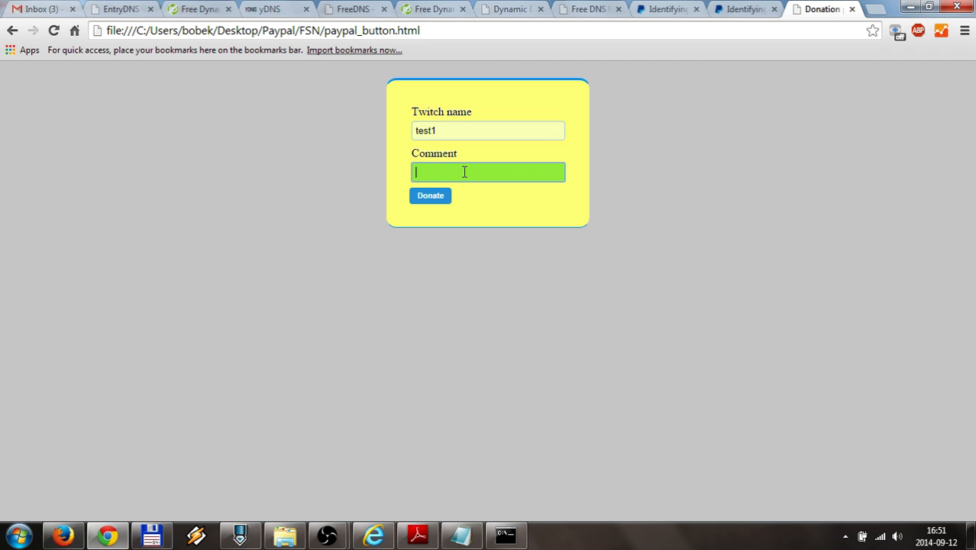
{"action": "left_click", "coordinate": [466, 192]}
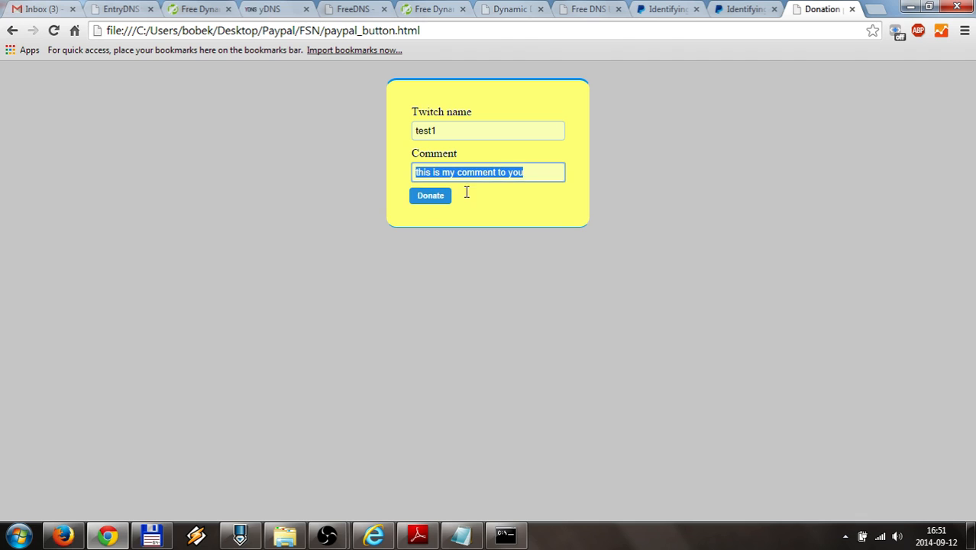
{"action": "left_click", "coordinate": [428, 197]}
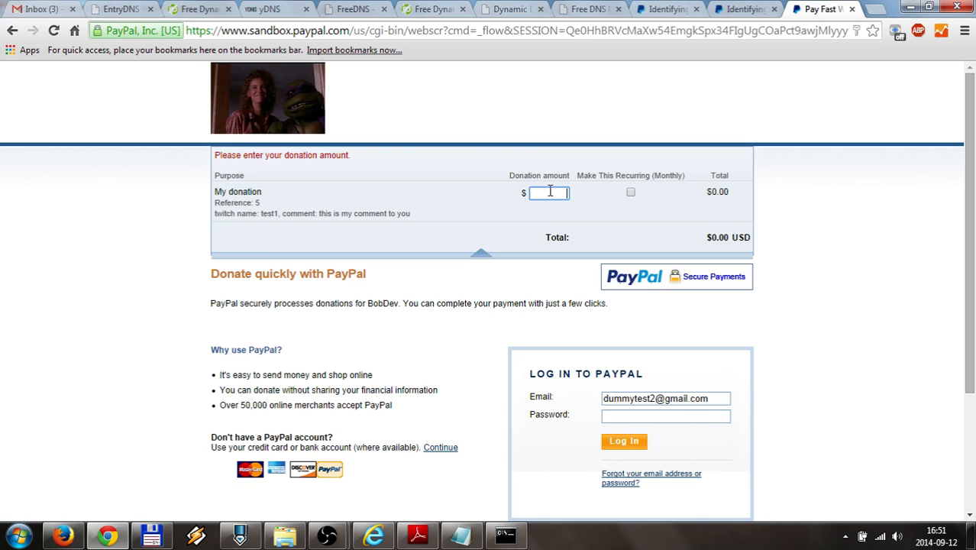
Enter a $1 donation, log in with the sandbox buyer password, and move the listener console lower
{"action": "type", "text": "1"}
{"action": "scroll", "coordinate": [466, 300], "scroll_direction": "down", "scroll_amount": 1}
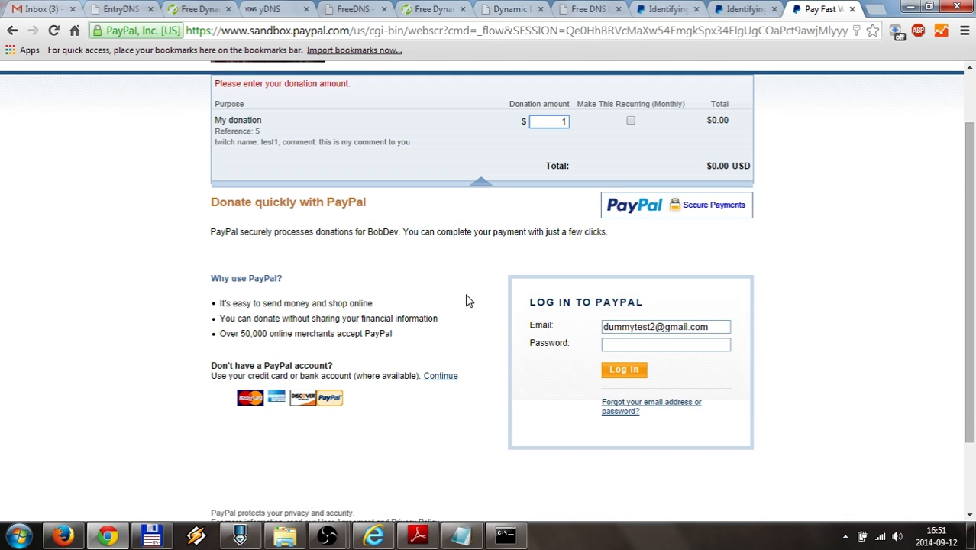
{"action": "left_click", "coordinate": [618, 344]}
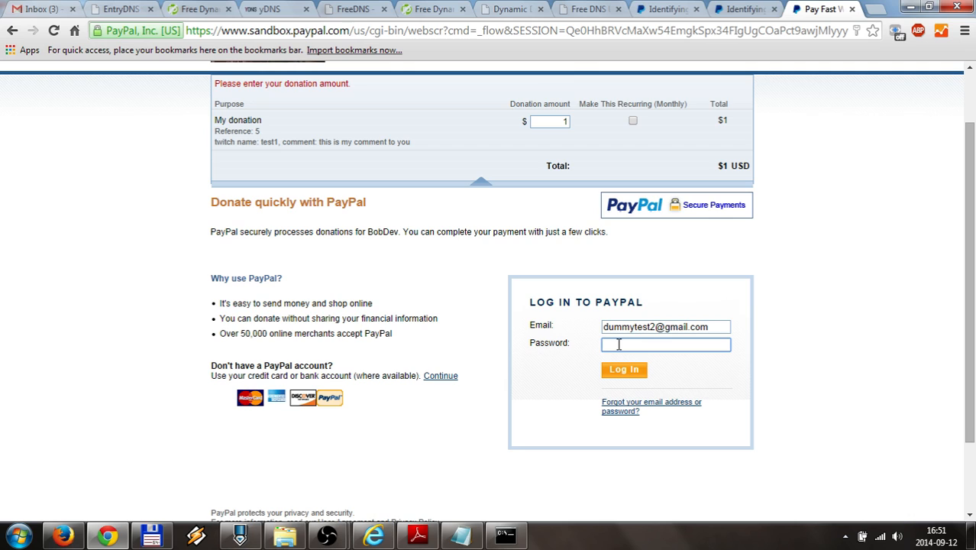
{"action": "type", "text": "*****"}
{"action": "left_click", "coordinate": [624, 370]}
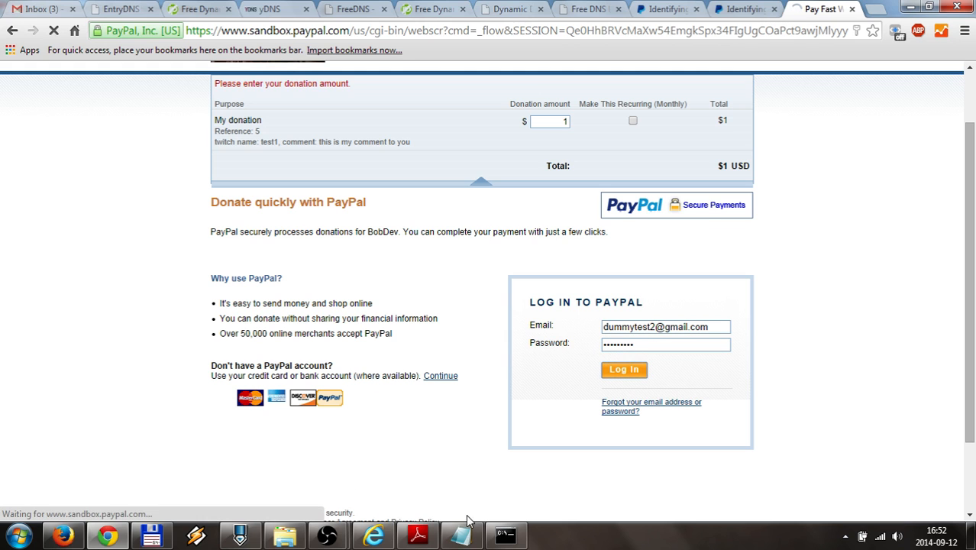
{"action": "left_click", "coordinate": [504, 537]}
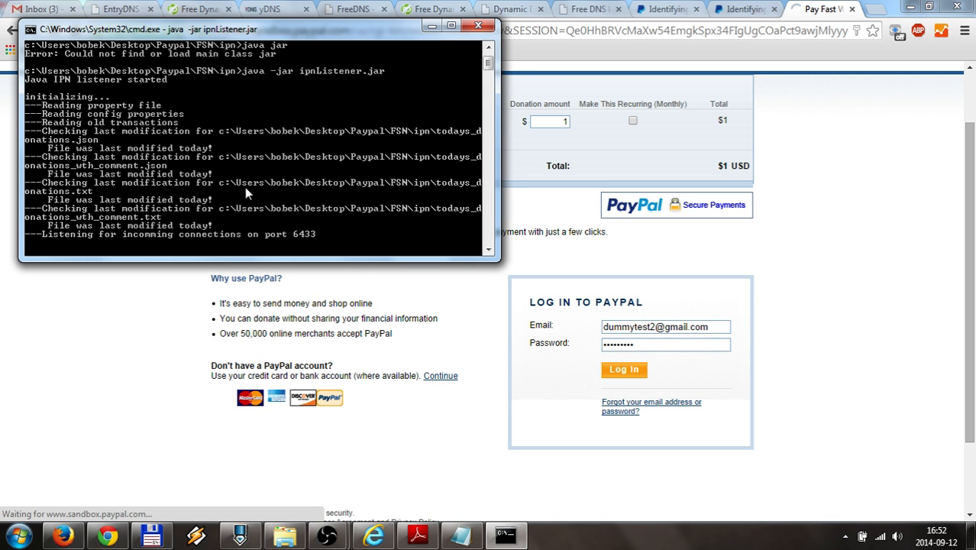
{"action": "left_click_drag", "start_coordinate": [268, 34], "coordinate": [268, 94]}
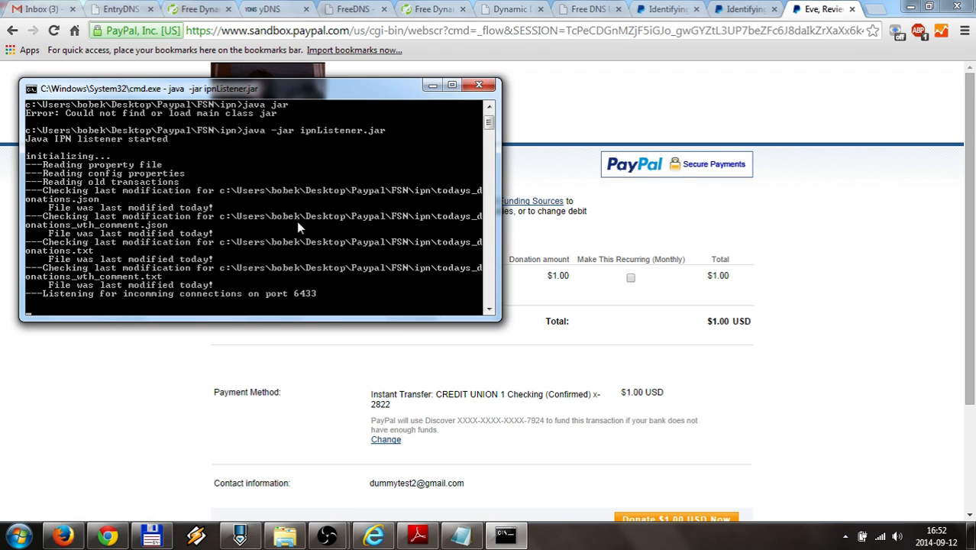
Send the $1.00 donation, confirm the DONATION(VERIFIED) line in the console, and scroll the guide to 3.6
{"action": "left_click", "coordinate": [125, 408]}
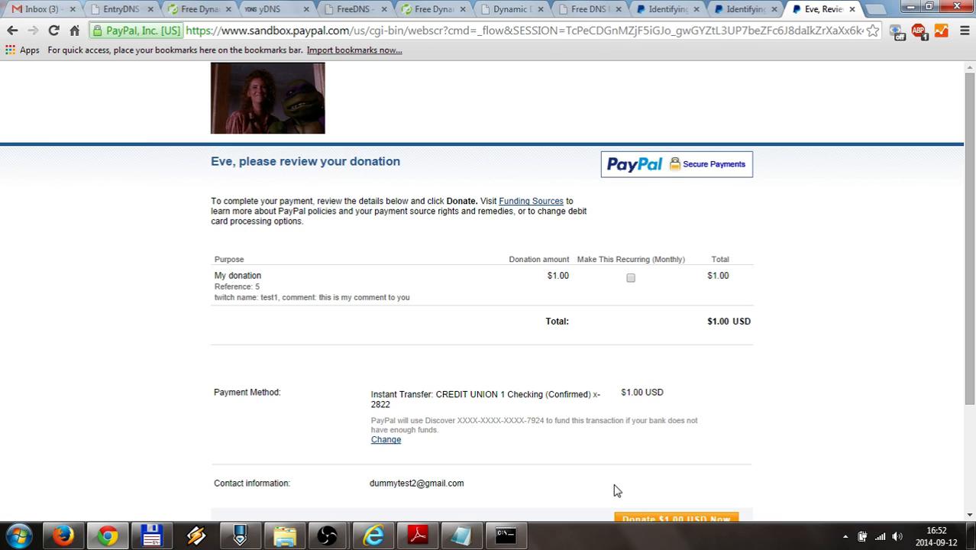
{"action": "left_click", "coordinate": [638, 519]}
{"action": "left_click", "coordinate": [507, 538]}
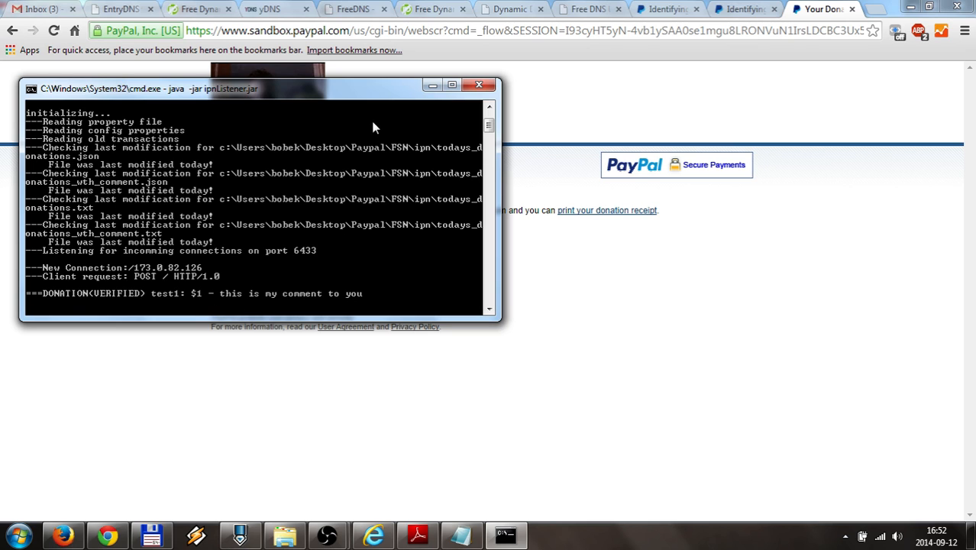
{"action": "left_click", "coordinate": [421, 534]}
{"action": "scroll", "coordinate": [296, 326], "scroll_direction": "down", "scroll_amount": 3}
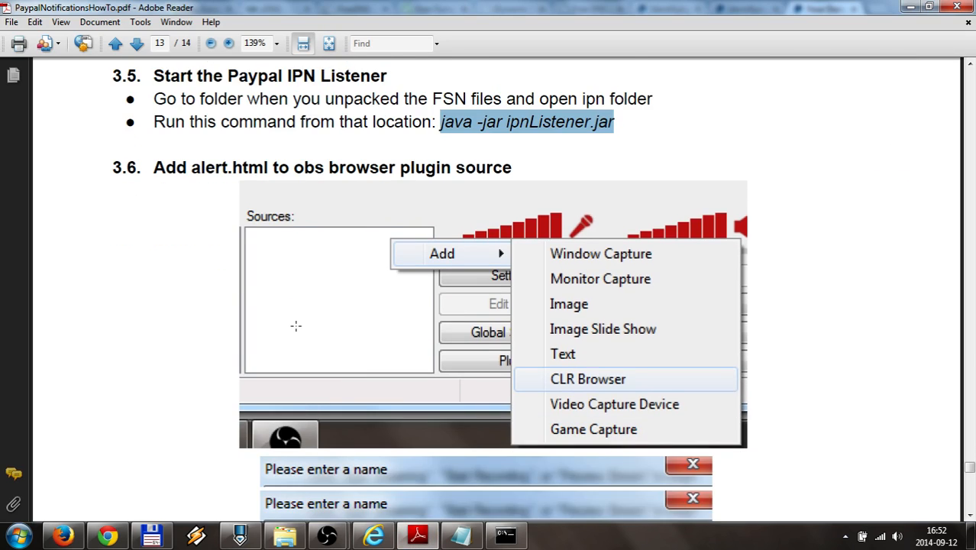
Bring up both OBS windows, reposition the first, and minimize the recording OBS window
{"action": "scroll", "coordinate": [296, 326], "scroll_direction": "down", "scroll_amount": 1}
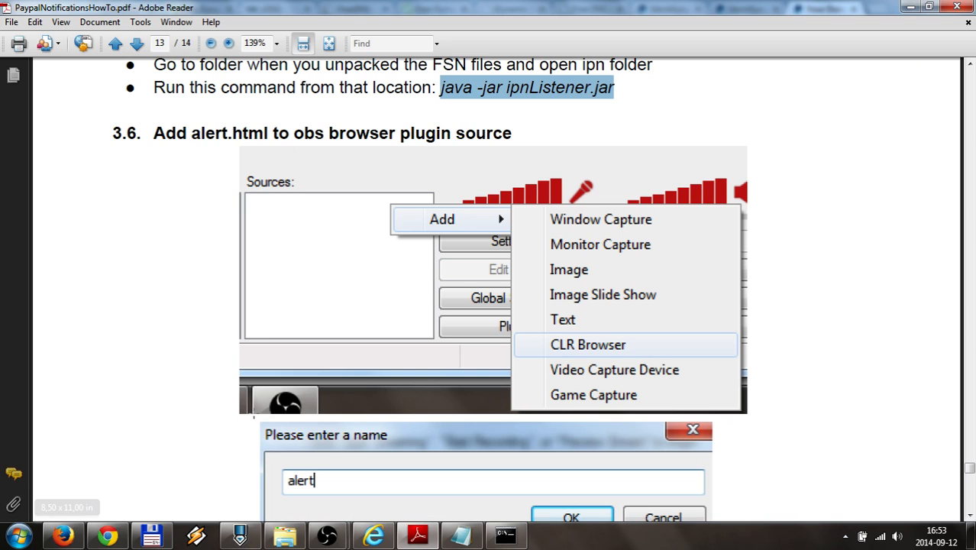
{"action": "mouse_move", "coordinate": [334, 540]}
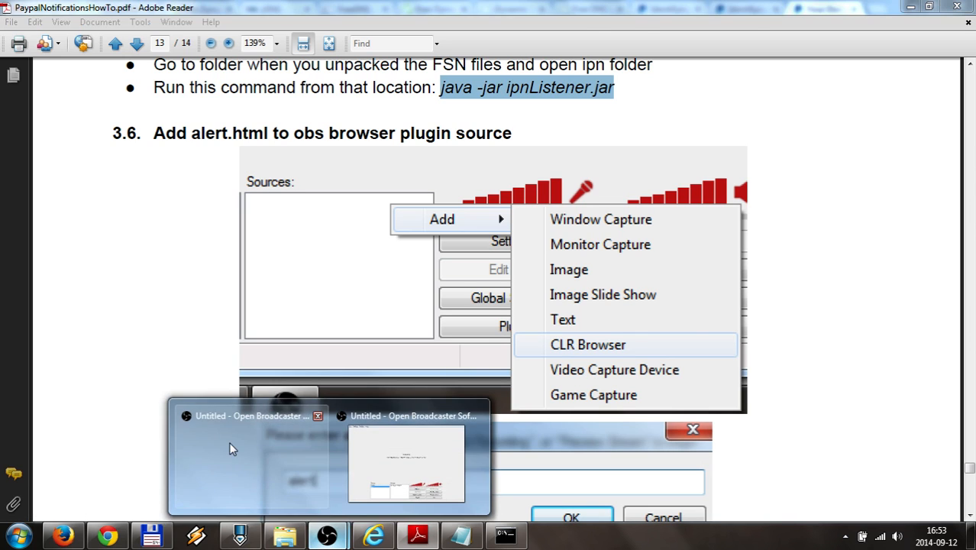
{"action": "left_click", "coordinate": [229, 443]}
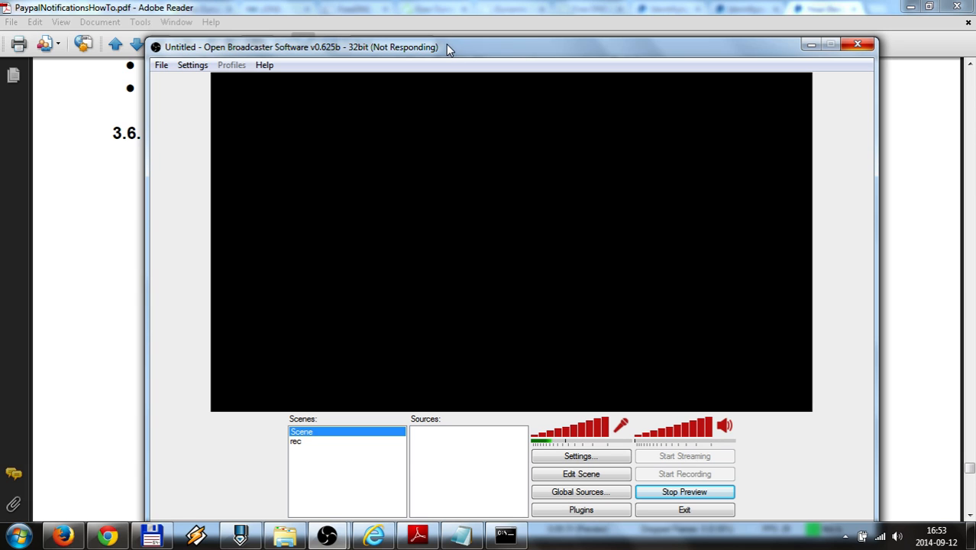
{"action": "left_click_drag", "start_coordinate": [448, 51], "coordinate": [413, 21]}
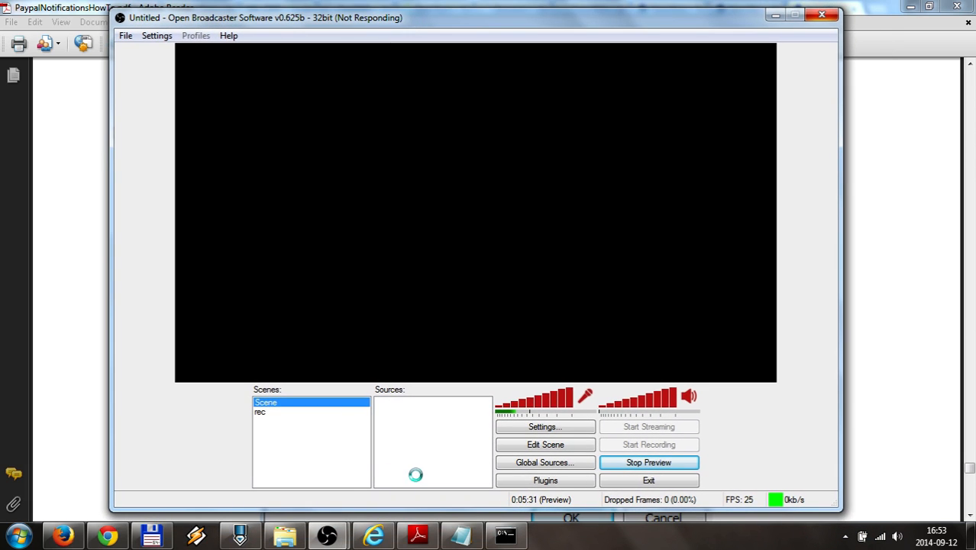
{"action": "mouse_move", "coordinate": [336, 533]}
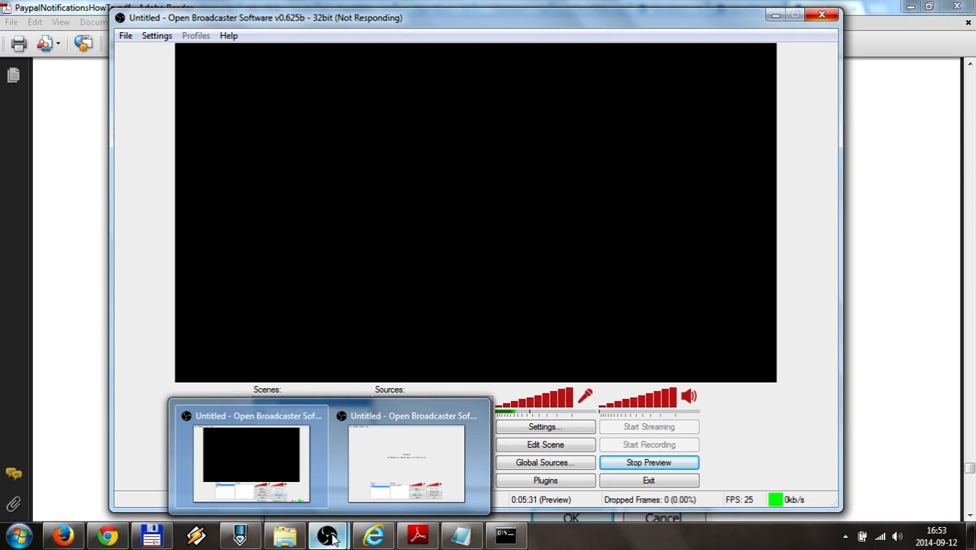
{"action": "left_click", "coordinate": [377, 437]}
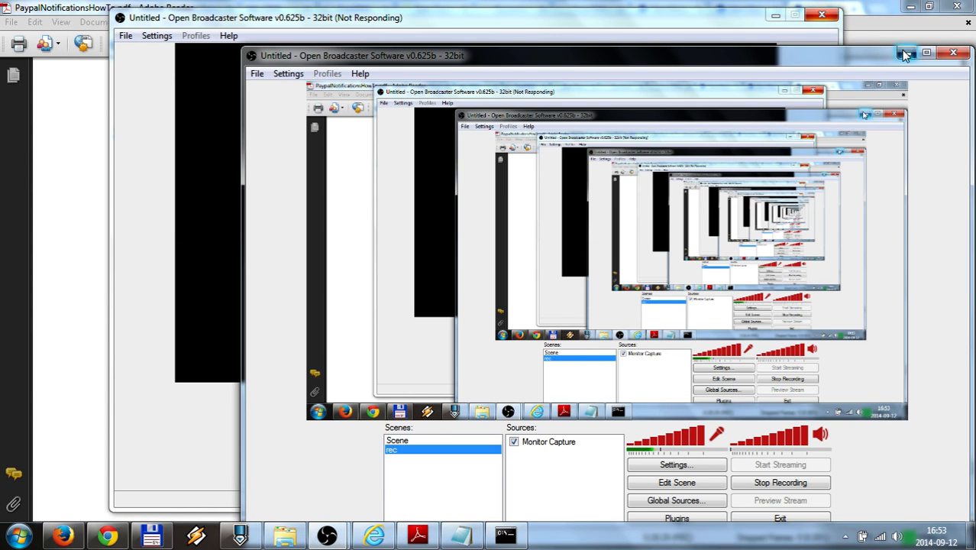
{"action": "left_click", "coordinate": [907, 53]}
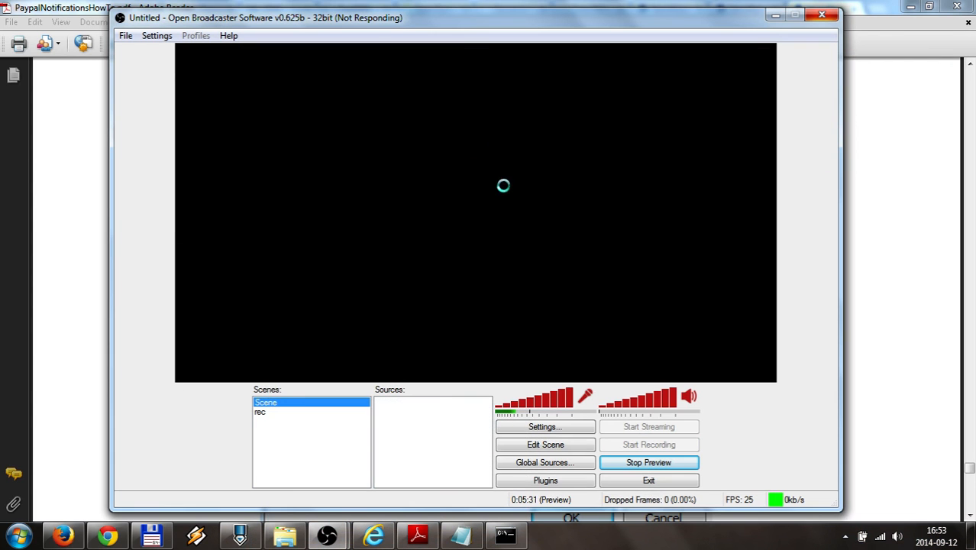
Force-close the unresponsive OBS window and relaunch Open Broadcaster Software from the Start menu
{"action": "left_click", "coordinate": [818, 17]}
{"action": "left_click", "coordinate": [384, 291]}
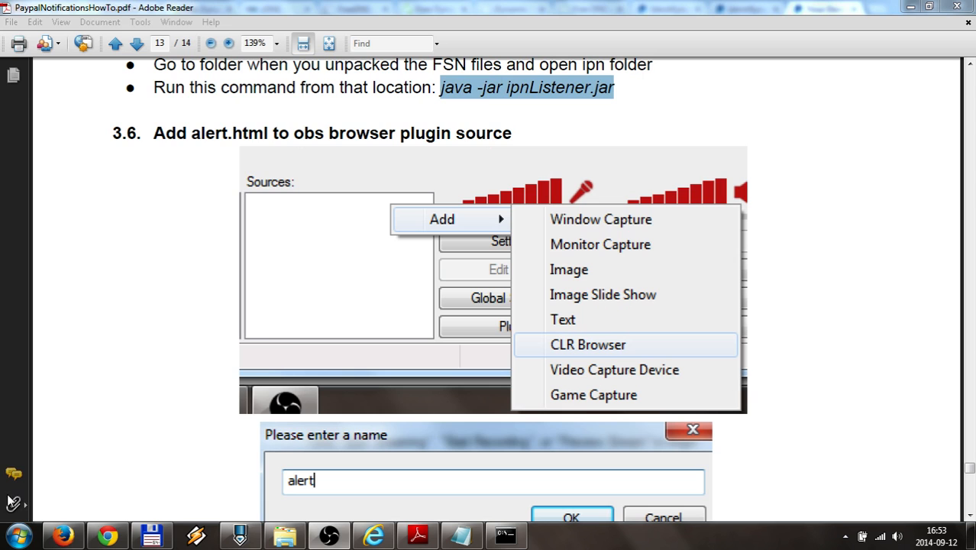
{"action": "left_click", "coordinate": [17, 535]}
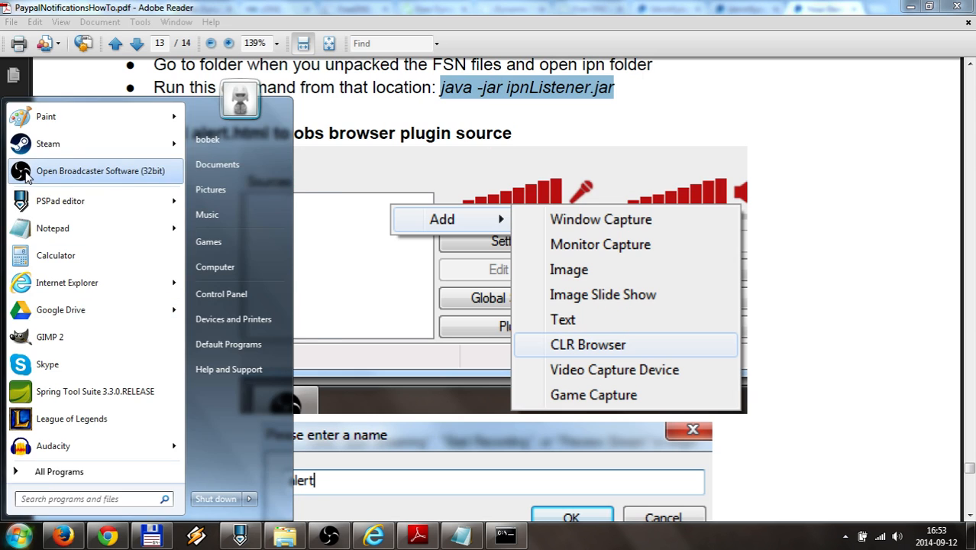
{"action": "left_click", "coordinate": [84, 171]}
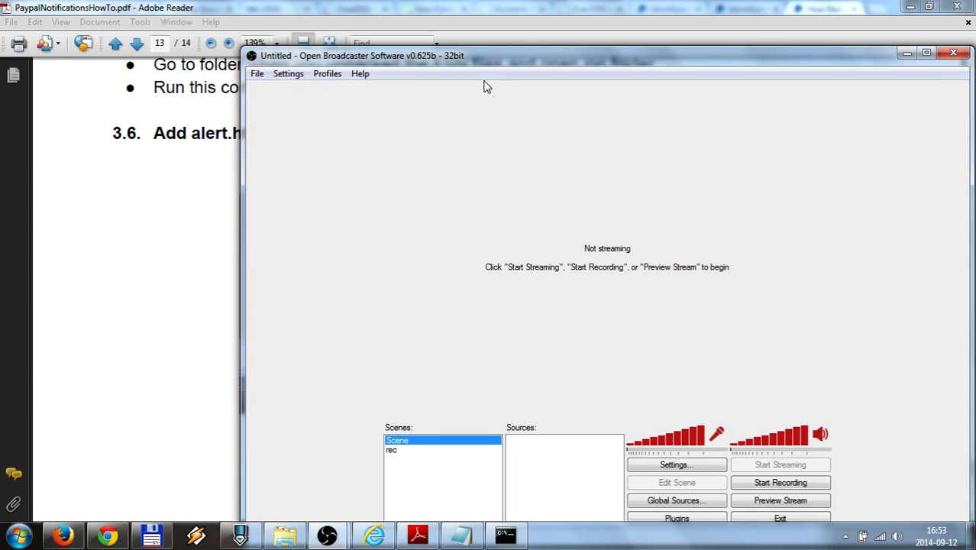
Add a CLR Browser source named paypal to the scene
{"action": "left_click_drag", "start_coordinate": [466, 64], "coordinate": [389, 29]}
{"action": "right_click", "coordinate": [487, 427]}
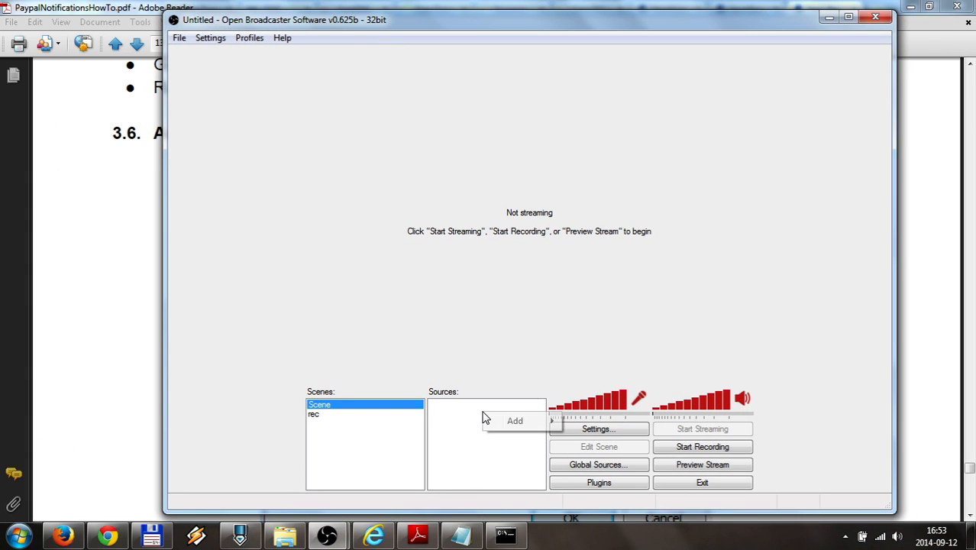
{"action": "mouse_move", "coordinate": [510, 423]}
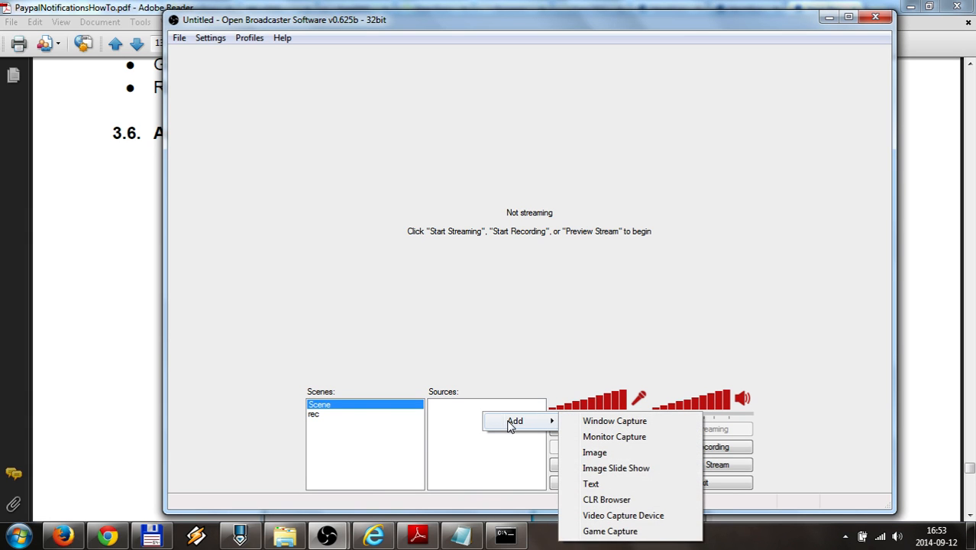
{"action": "left_click", "coordinate": [594, 501]}
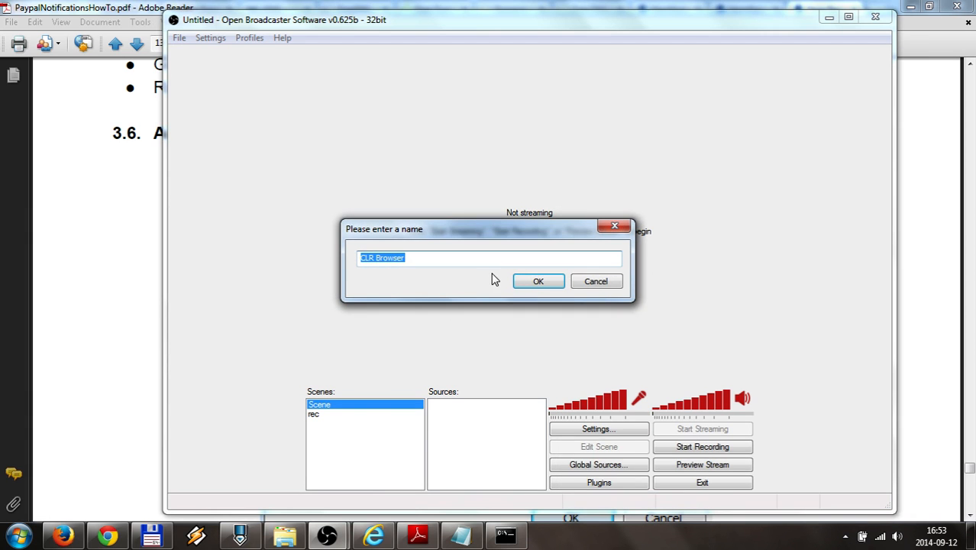
{"action": "type", "text": "pa"}
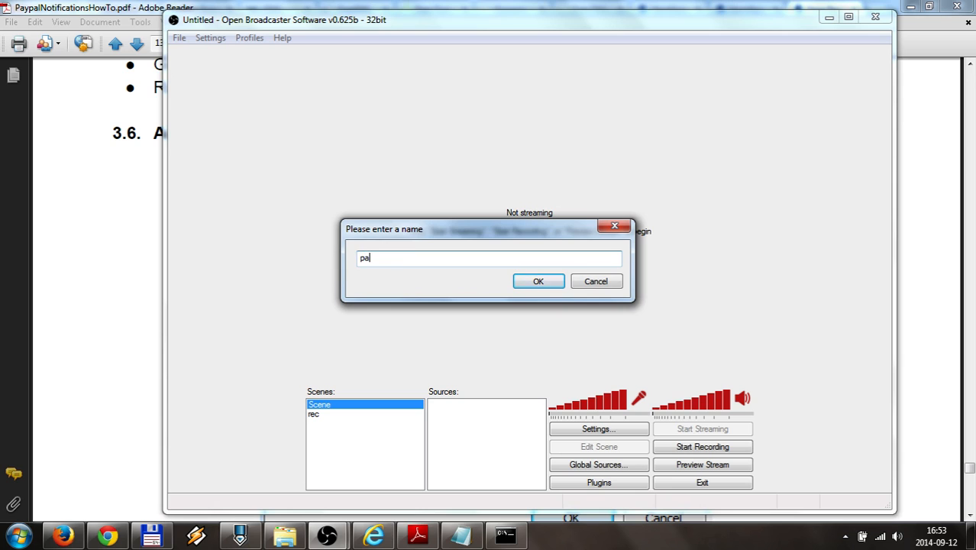
{"action": "type", "text": "ypal"}
{"action": "left_click", "coordinate": [529, 282]}
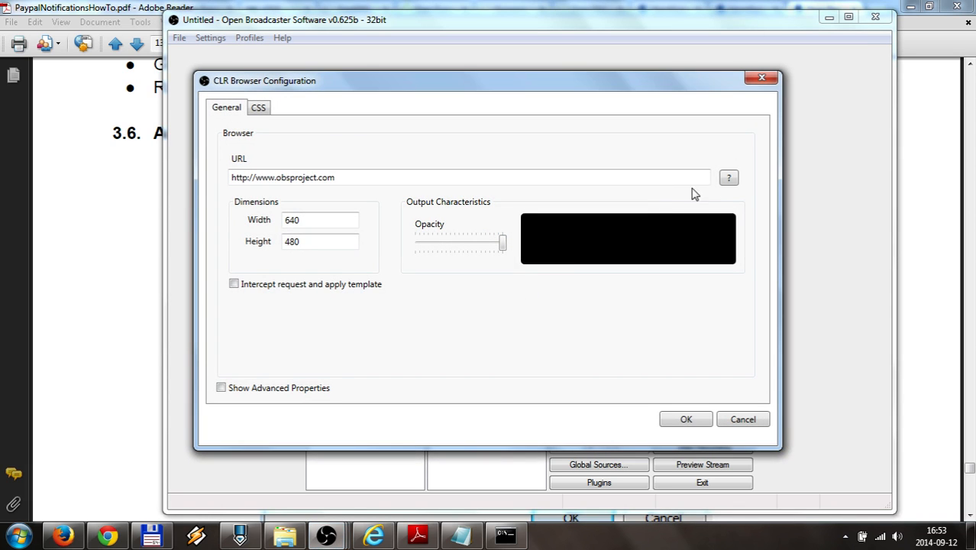
Browse for the source's local page in the FSN folder
{"action": "left_click", "coordinate": [727, 177]}
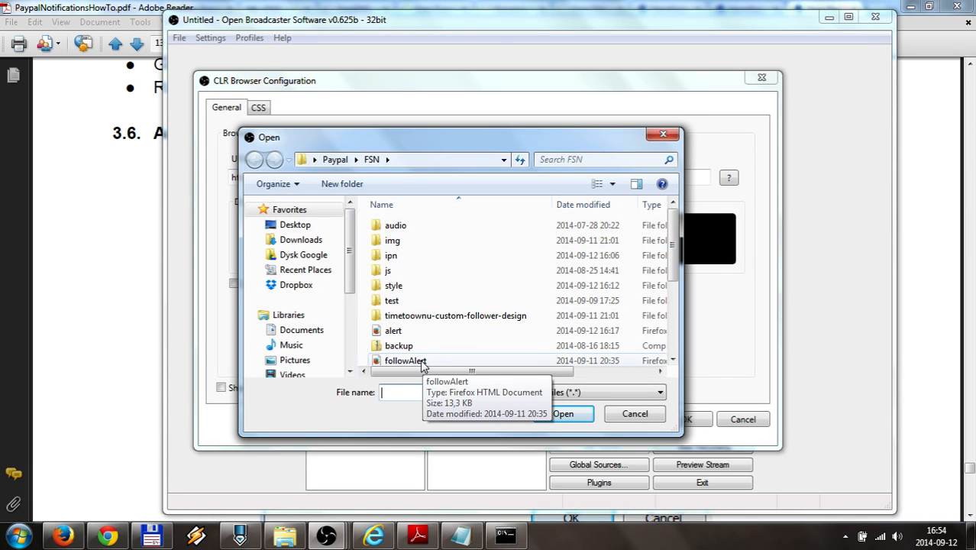
{"action": "left_click", "coordinate": [409, 160]}
{"action": "left_click", "coordinate": [425, 302]}
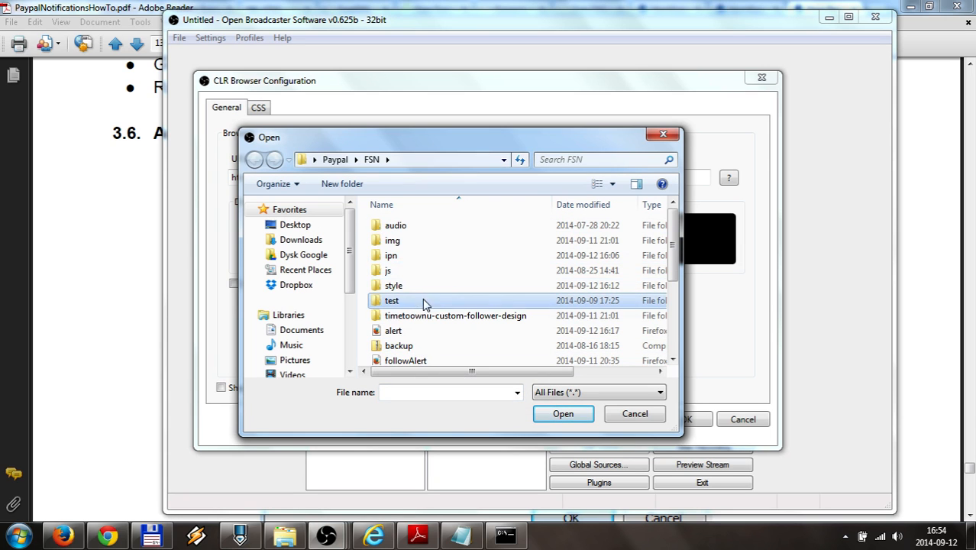
{"action": "scroll", "coordinate": [445, 321], "scroll_direction": "down", "scroll_amount": 2}
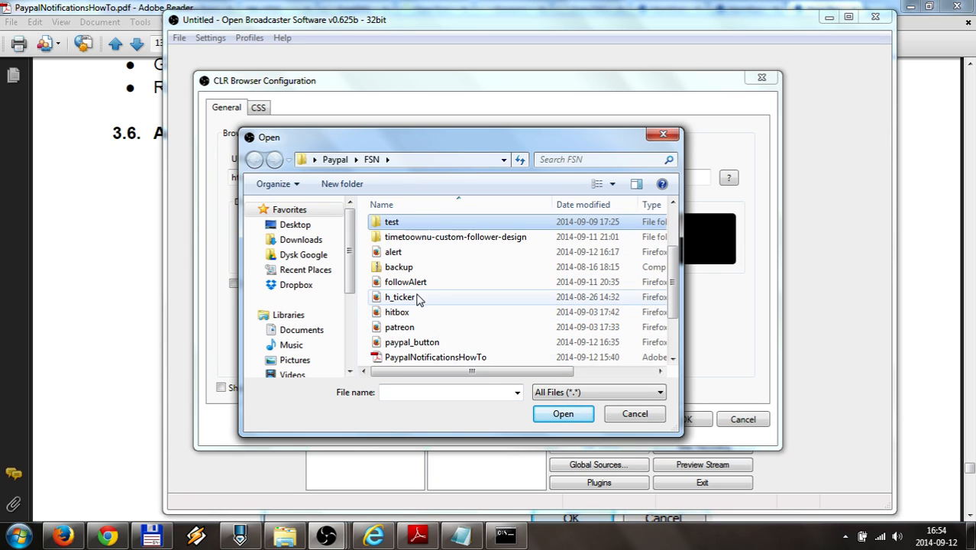
Set the paypal source URL to alert.html?onload=test and start Preview Stream
{"action": "left_click", "coordinate": [393, 253]}
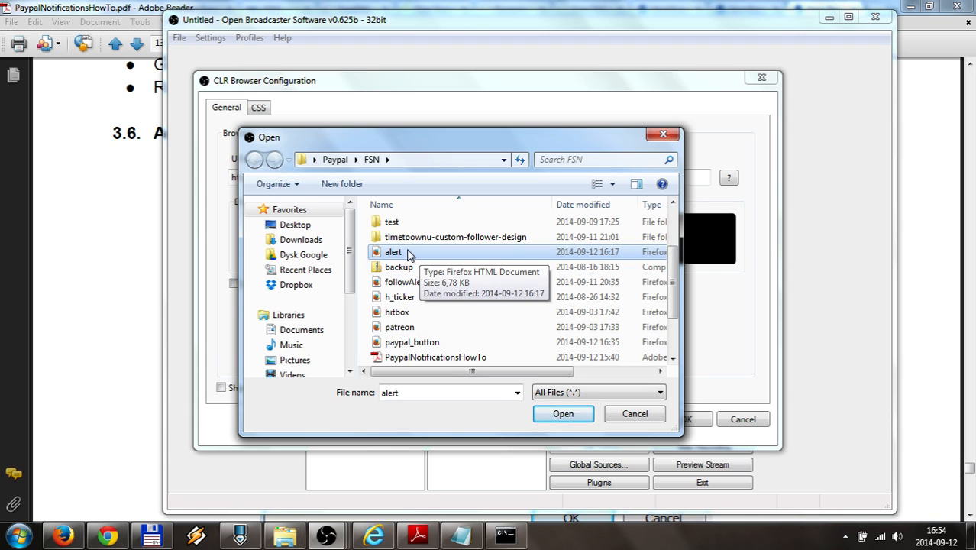
{"action": "left_click", "coordinate": [558, 416]}
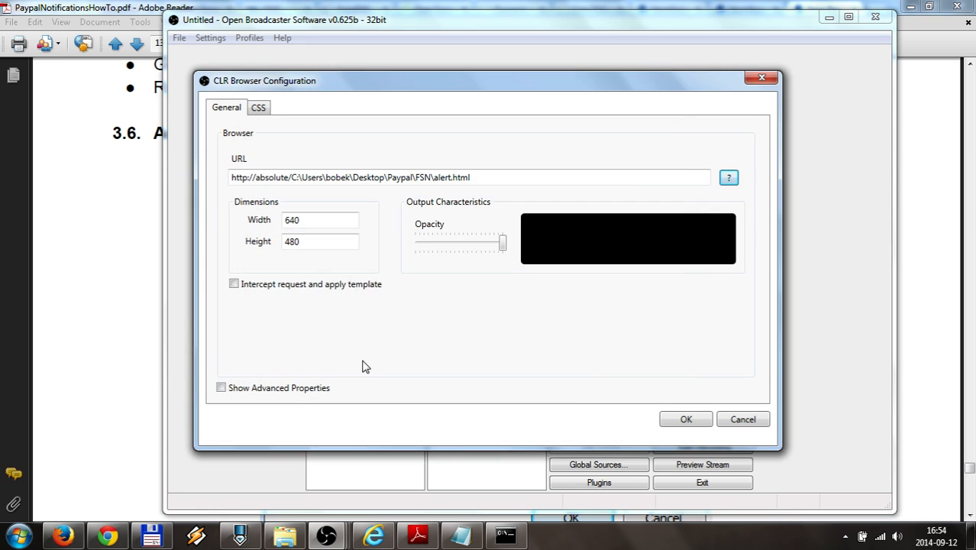
{"action": "left_click", "coordinate": [501, 177]}
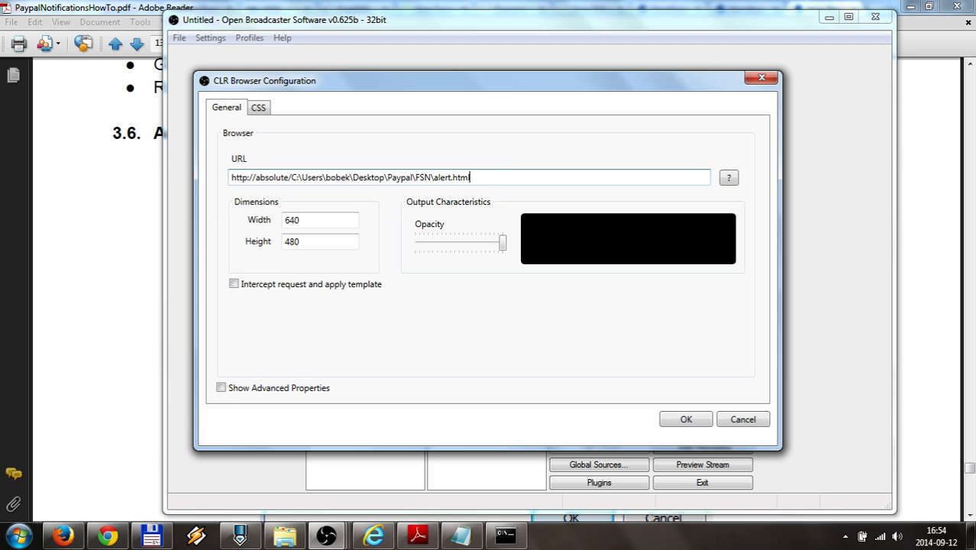
{"action": "type", "text": "?onload=test"}
{"action": "left_click", "coordinate": [675, 421]}
{"action": "left_click", "coordinate": [682, 465]}
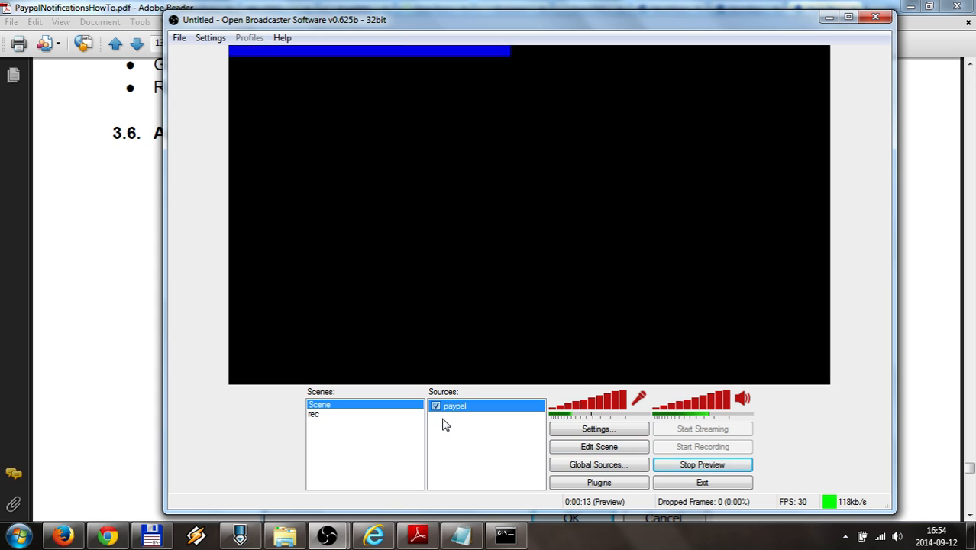
Remove ?onload=test from the paypal source URL, leaving plain alert.html
{"action": "right_click", "coordinate": [467, 408]}
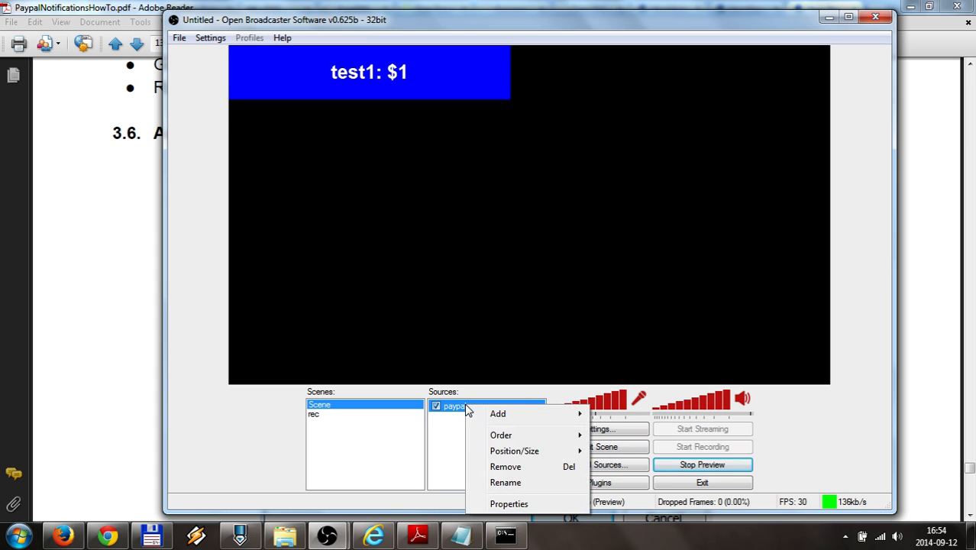
{"action": "left_click", "coordinate": [491, 504]}
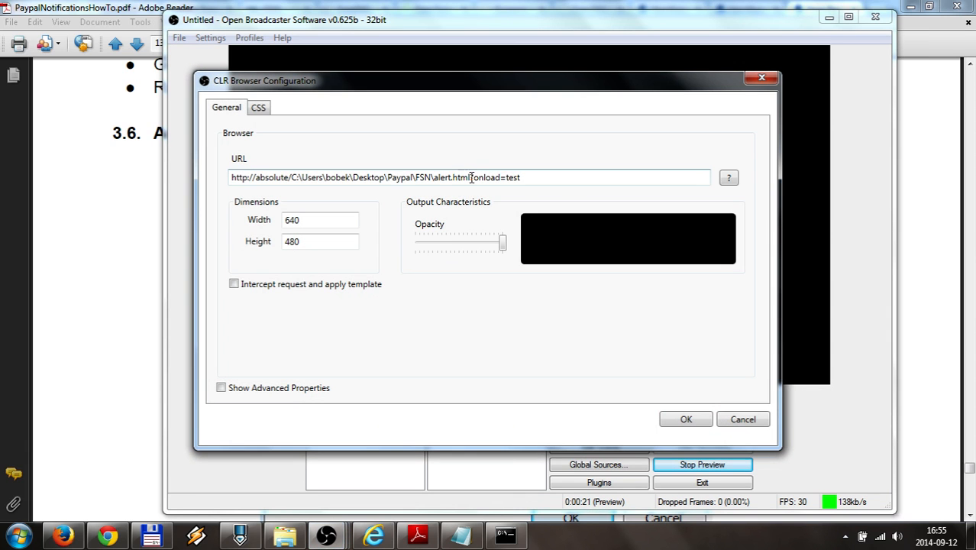
{"action": "left_click_drag", "start_coordinate": [472, 177], "coordinate": [573, 189]}
{"action": "key", "text": "Delete"}
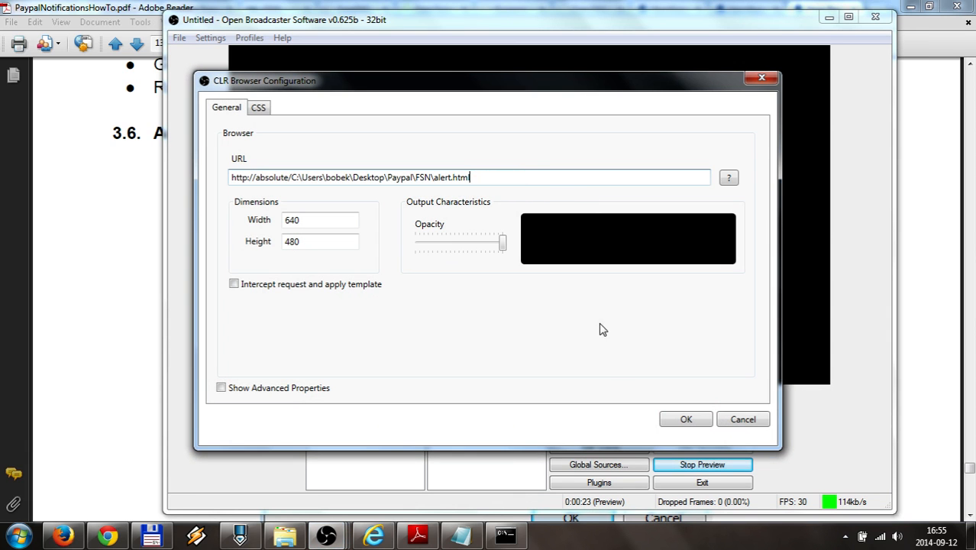
{"action": "left_click", "coordinate": [685, 421]}
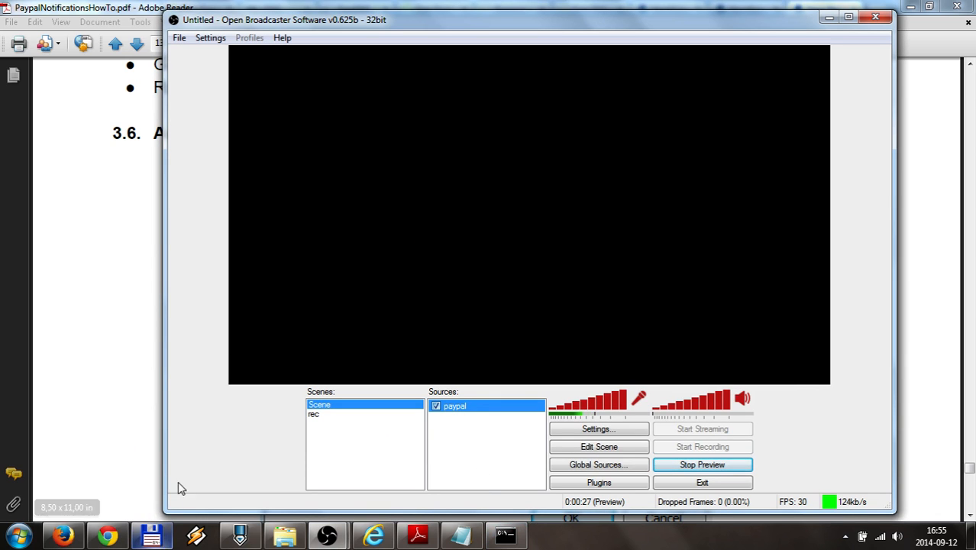
Open property.json from the ipn folder in PSPad, then switch to the paypal_button.html tab
{"action": "left_click", "coordinate": [151, 537]}
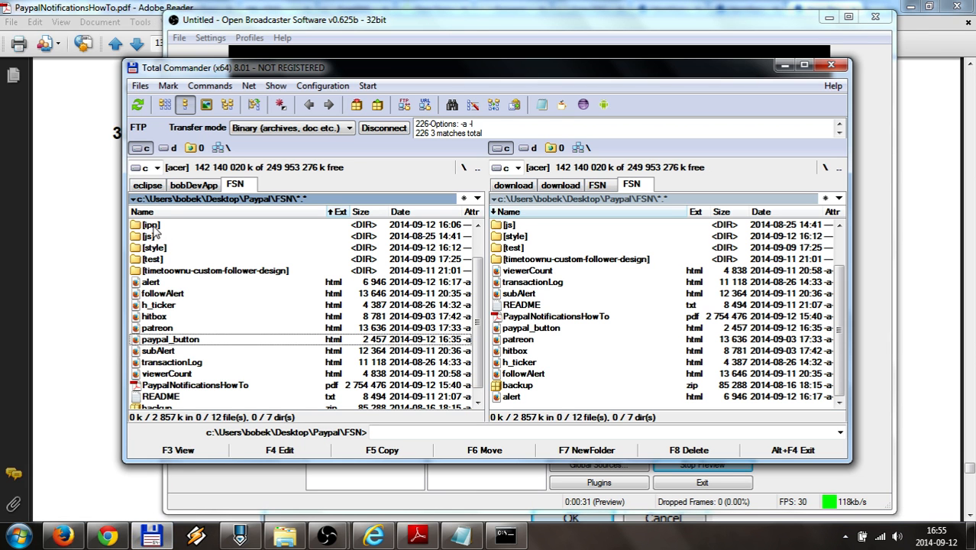
{"action": "double_click", "coordinate": [151, 226]}
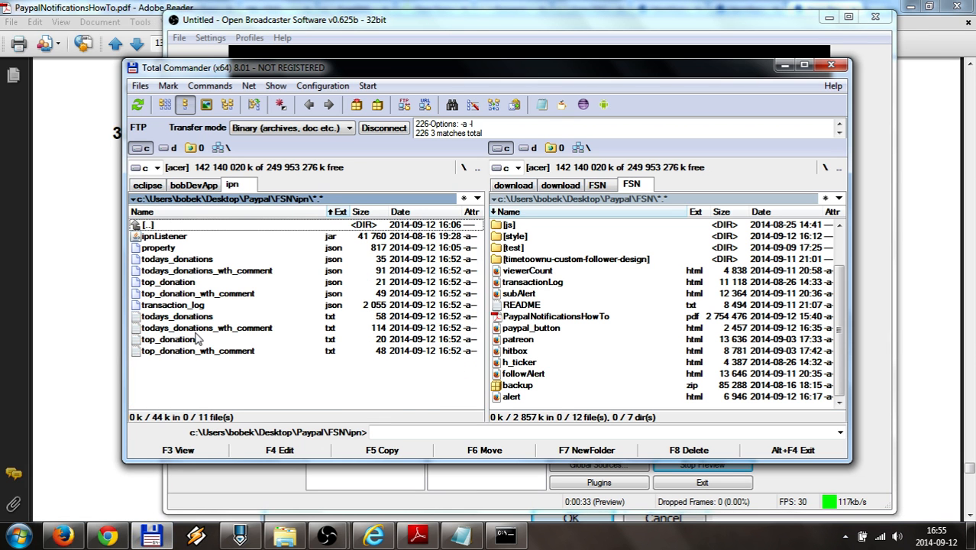
{"action": "double_click", "coordinate": [161, 247]}
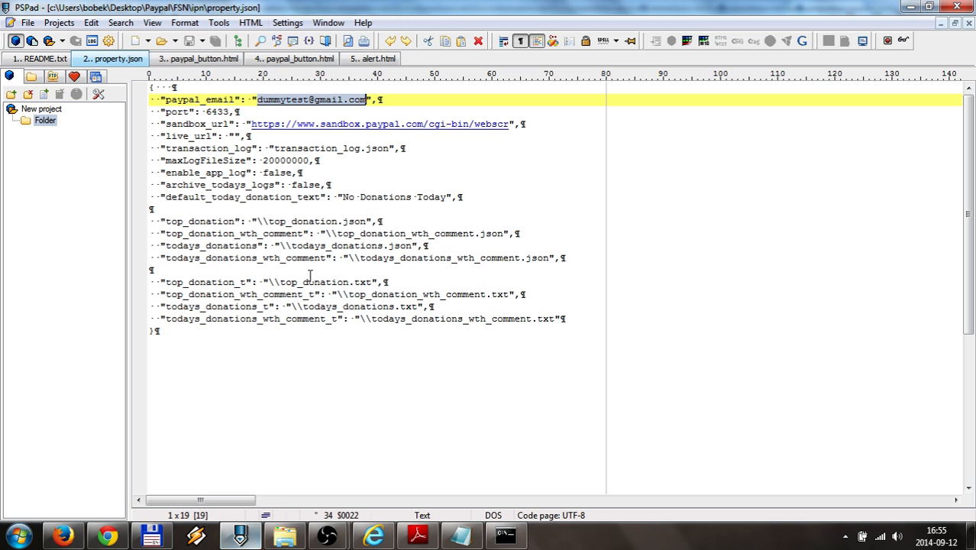
{"action": "left_click", "coordinate": [203, 58]}
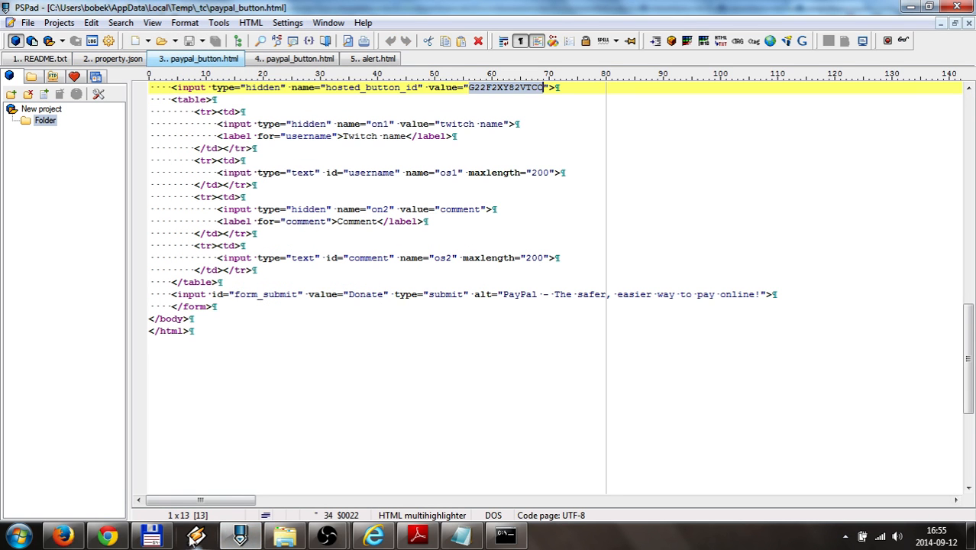
Return to FSN, open alert.html, and select 'ipn/top_donation.json' in its $.ajax url line
{"action": "left_click", "coordinate": [153, 536]}
{"action": "double_click", "coordinate": [152, 226]}
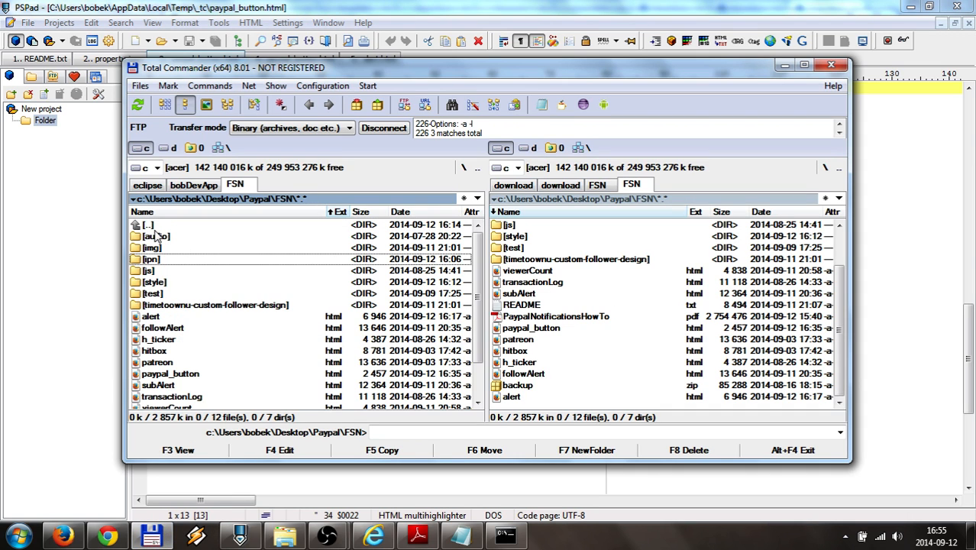
{"action": "left_click", "coordinate": [157, 316]}
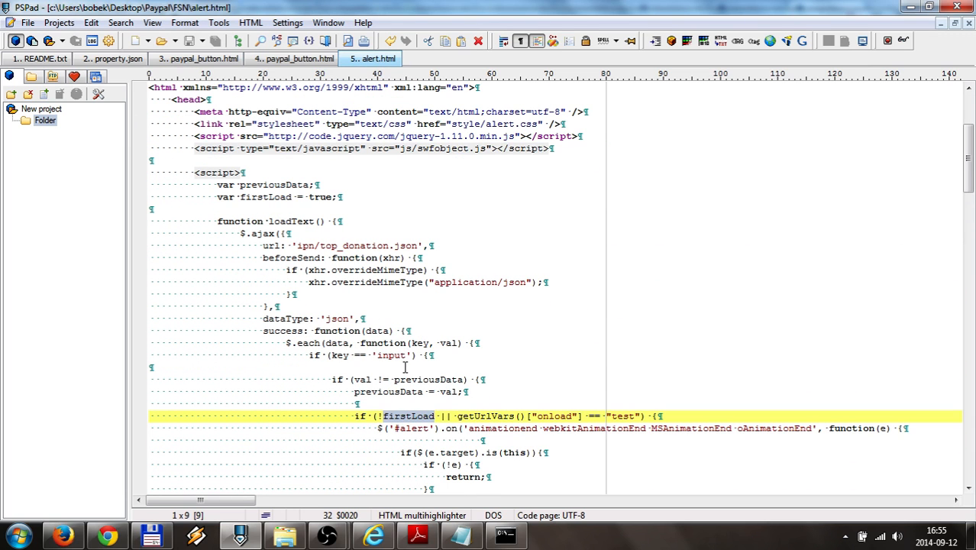
{"action": "scroll", "coordinate": [405, 367], "scroll_direction": "up", "scroll_amount": 2}
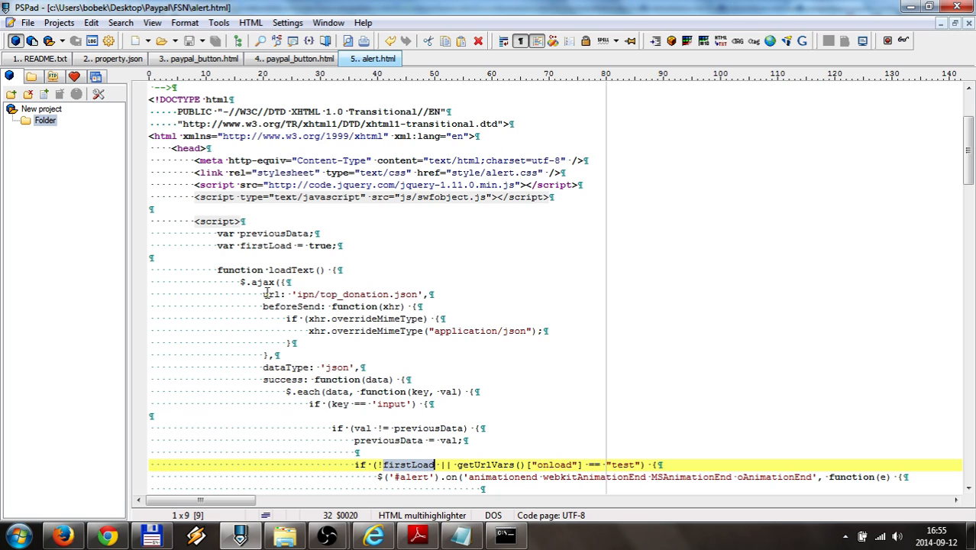
{"action": "left_click_drag", "start_coordinate": [297, 294], "coordinate": [418, 295]}
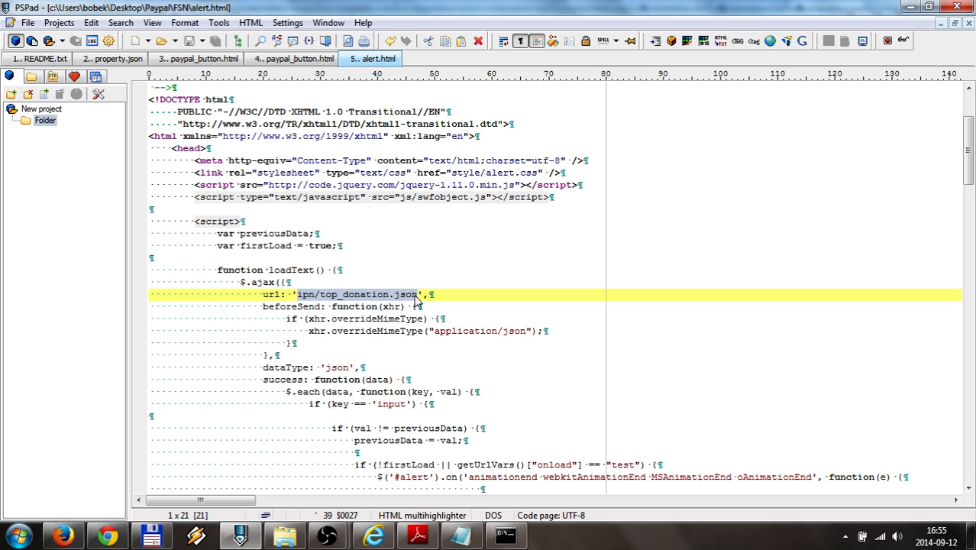
Open the ipn folder, look over its donation files, and open top_donation.json in PSPad
{"action": "left_click", "coordinate": [151, 536]}
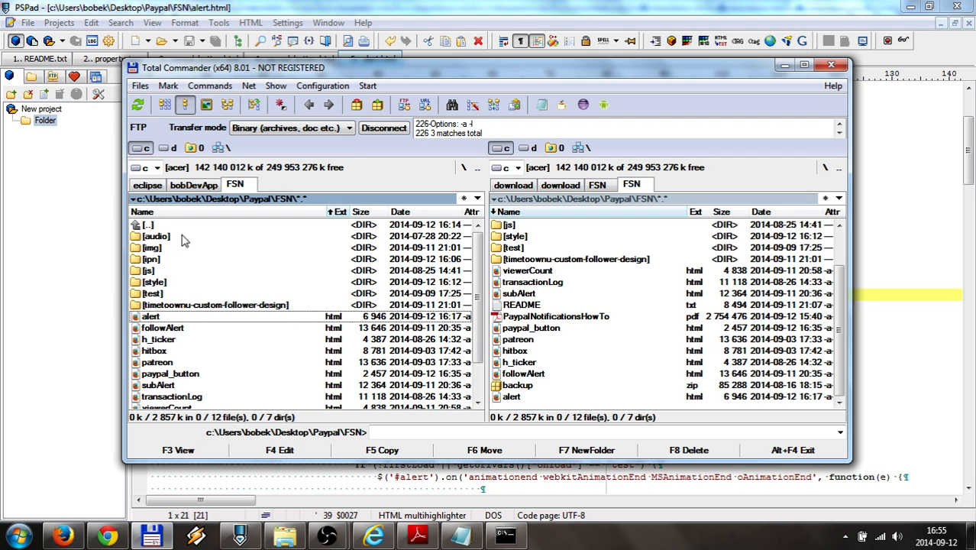
{"action": "double_click", "coordinate": [157, 260]}
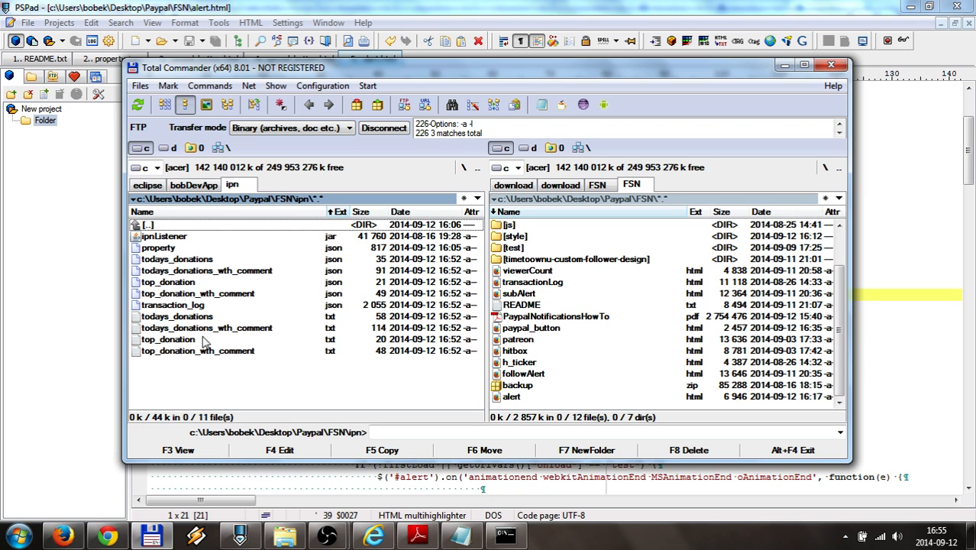
{"action": "left_click", "coordinate": [176, 342]}
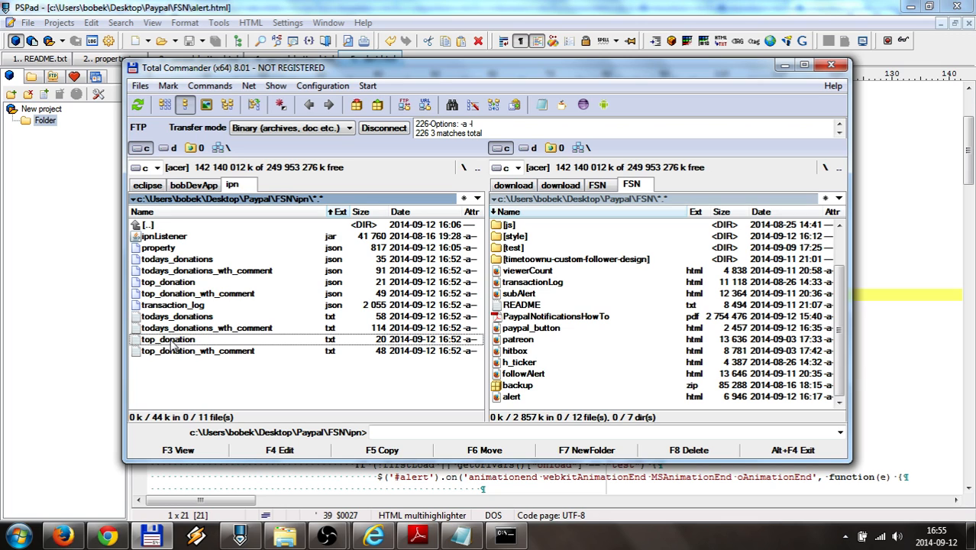
{"action": "left_click", "coordinate": [181, 260]}
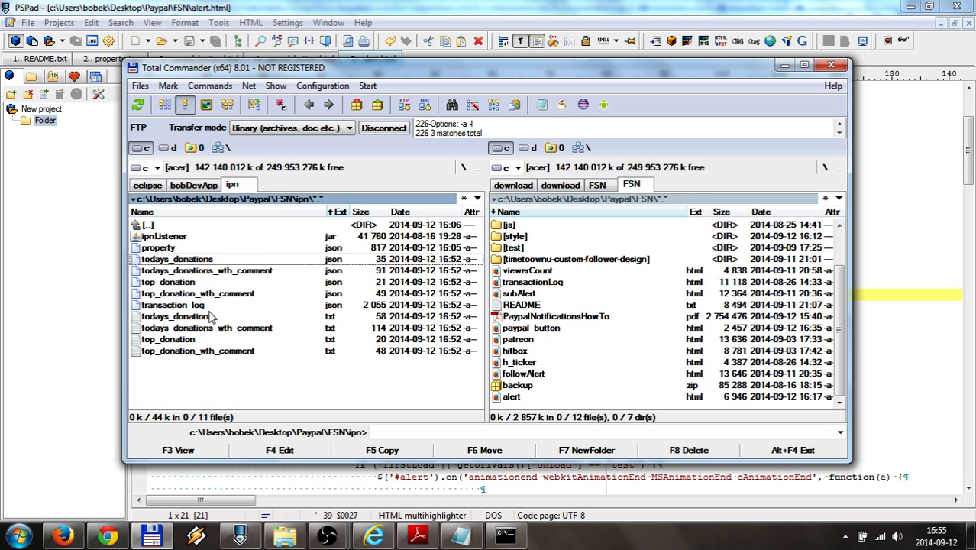
{"action": "left_click", "coordinate": [171, 341]}
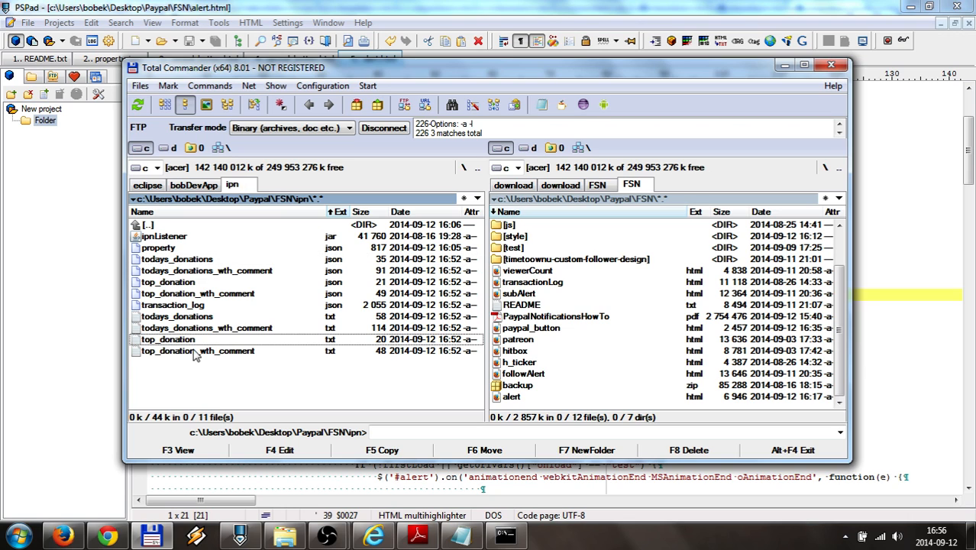
{"action": "left_click", "coordinate": [168, 283]}
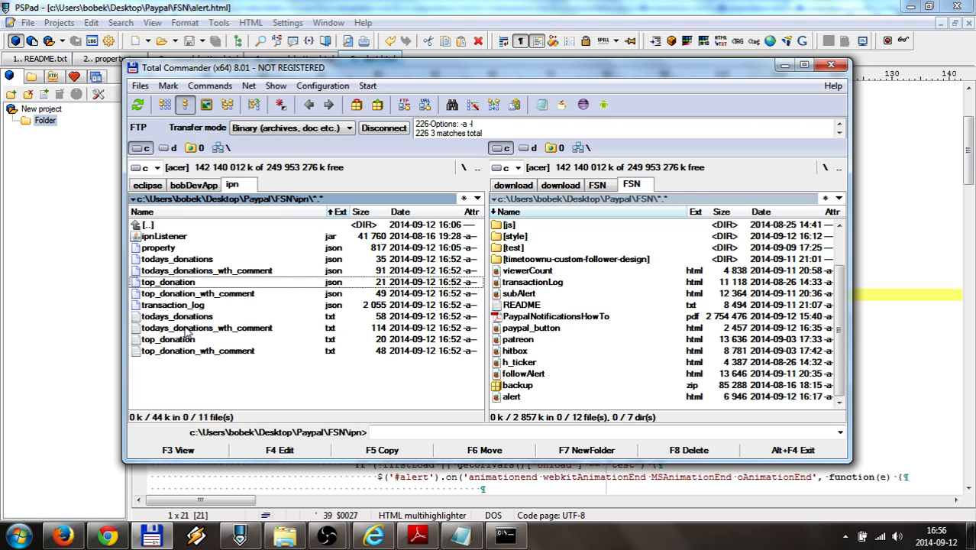
{"action": "key", "text": "F4"}
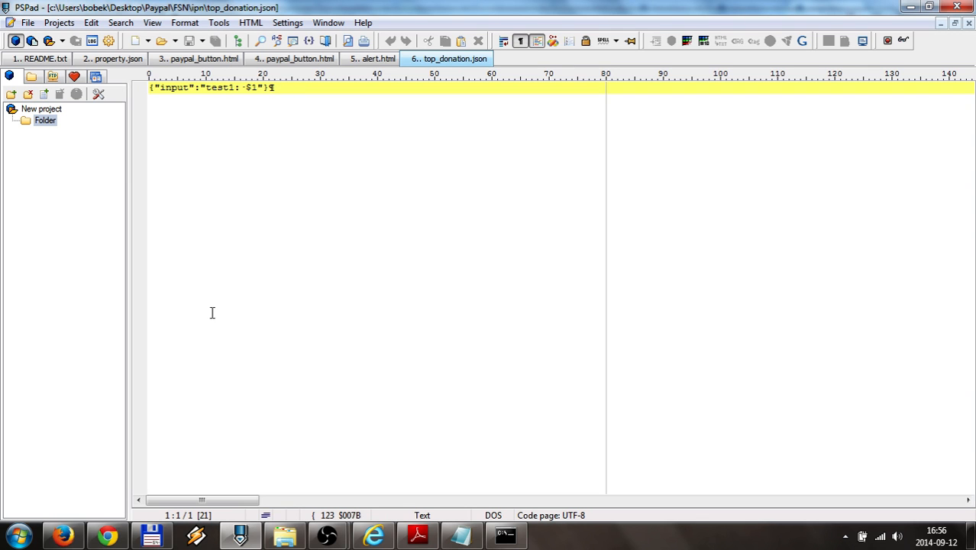
View top_donation_wth_comment.json, open it in PSPad, then close its tab
{"action": "left_click", "coordinate": [153, 538]}
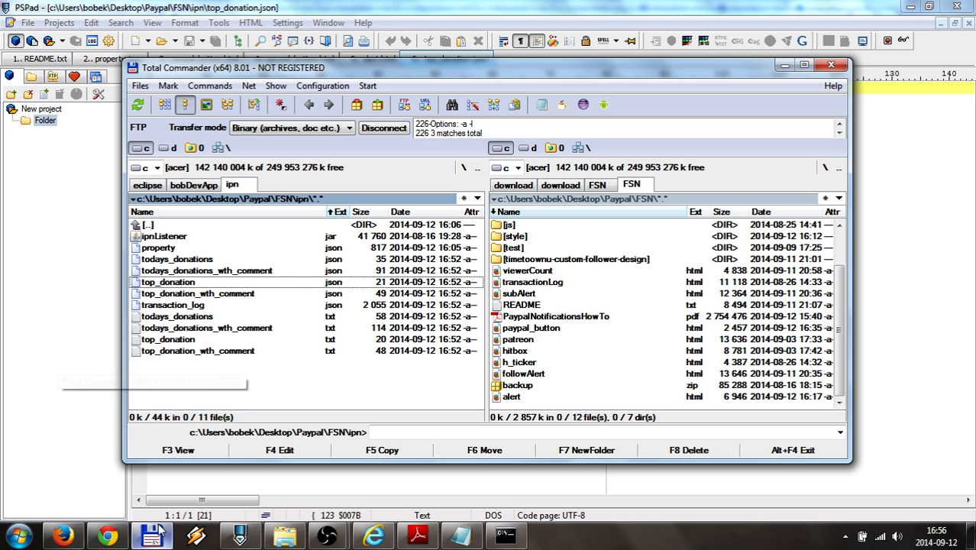
{"action": "left_click", "coordinate": [198, 295]}
{"action": "key", "text": "F3"}
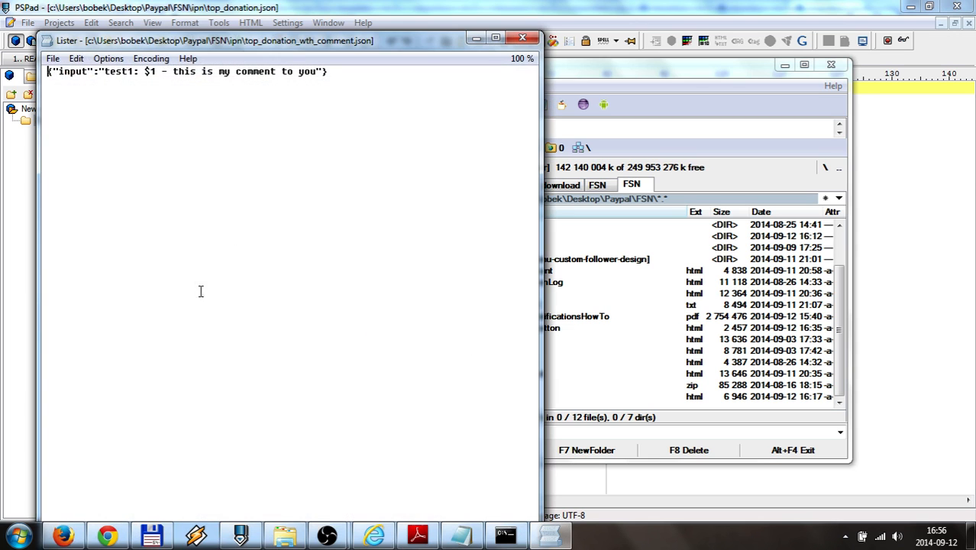
{"action": "left_click", "coordinate": [513, 41]}
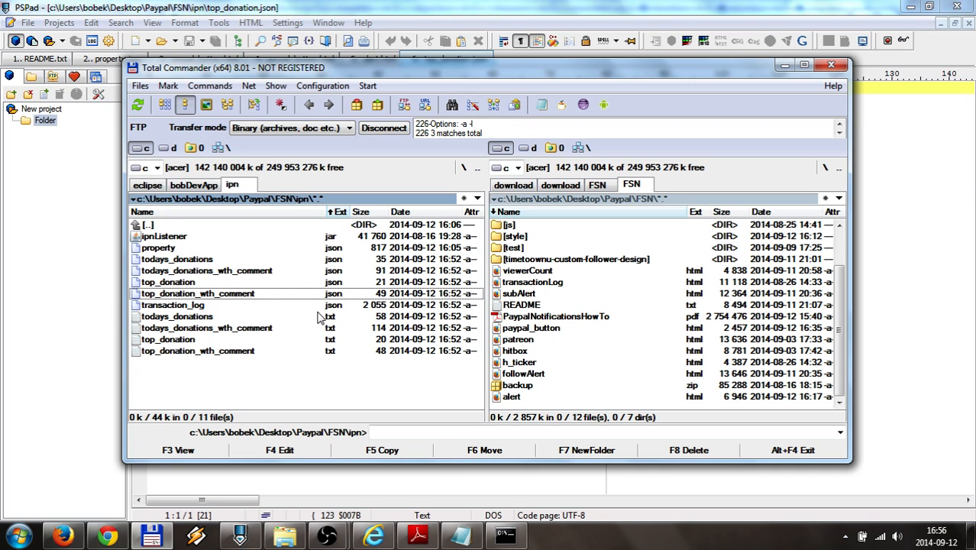
{"action": "key", "text": "F4"}
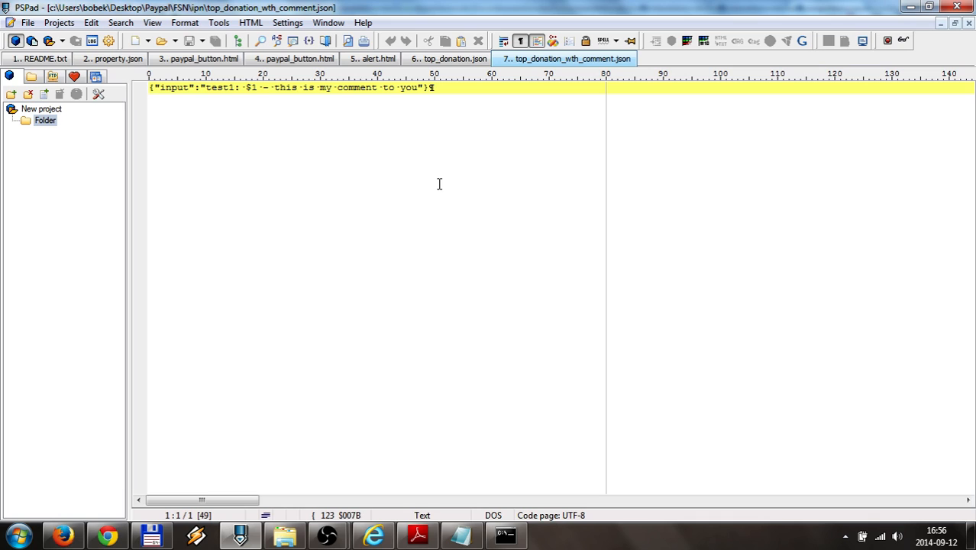
{"action": "middle_click", "coordinate": [536, 60]}
{"action": "left_click", "coordinate": [159, 538]}
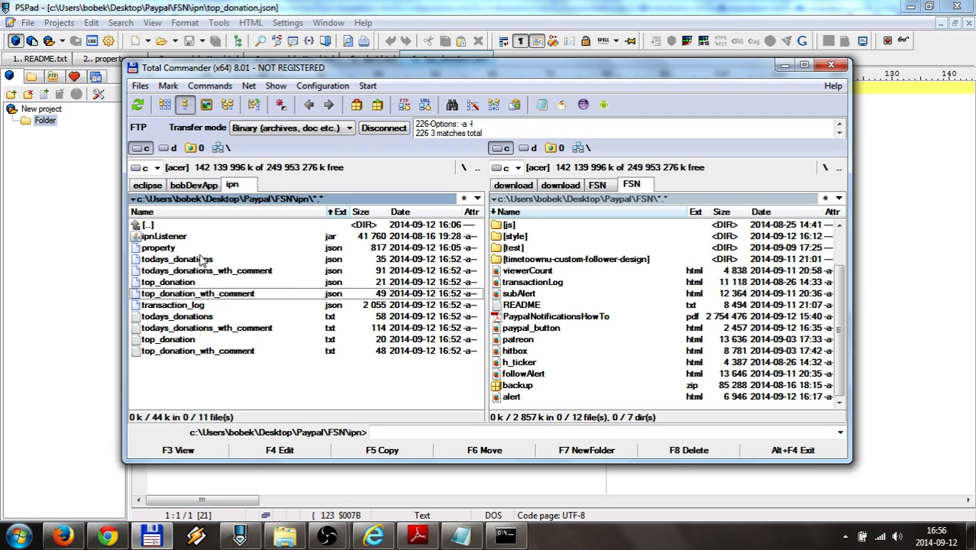
Copy the top_donation_wth_comment.json name, paste it over alert.html's ajax url, and save
{"action": "right_click", "coordinate": [218, 293]}
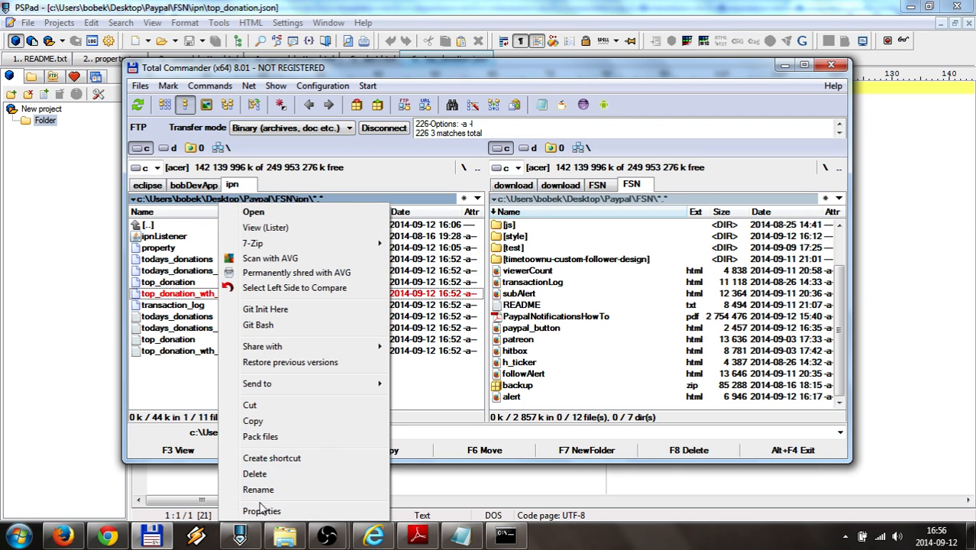
{"action": "left_click", "coordinate": [259, 489]}
{"action": "key", "text": "ctrl+c"}
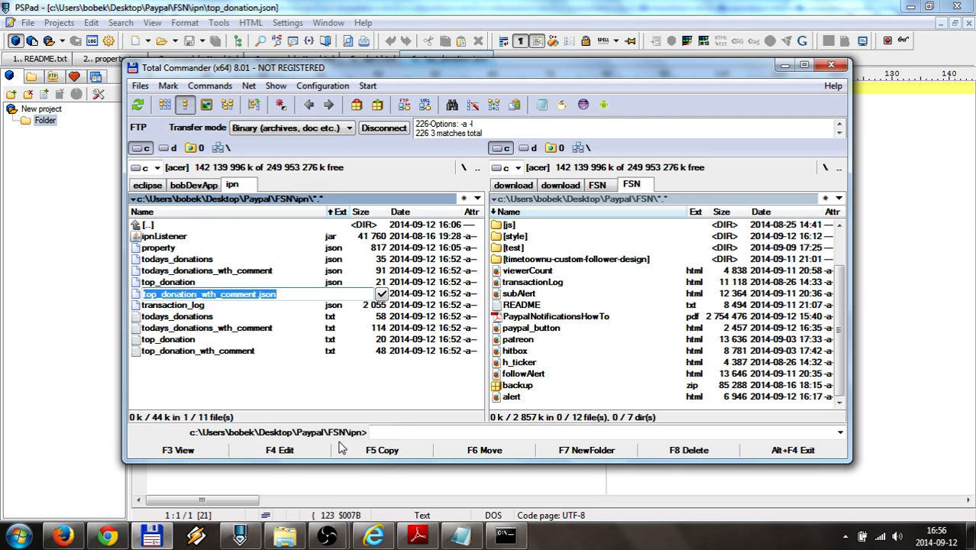
{"action": "left_click", "coordinate": [227, 540]}
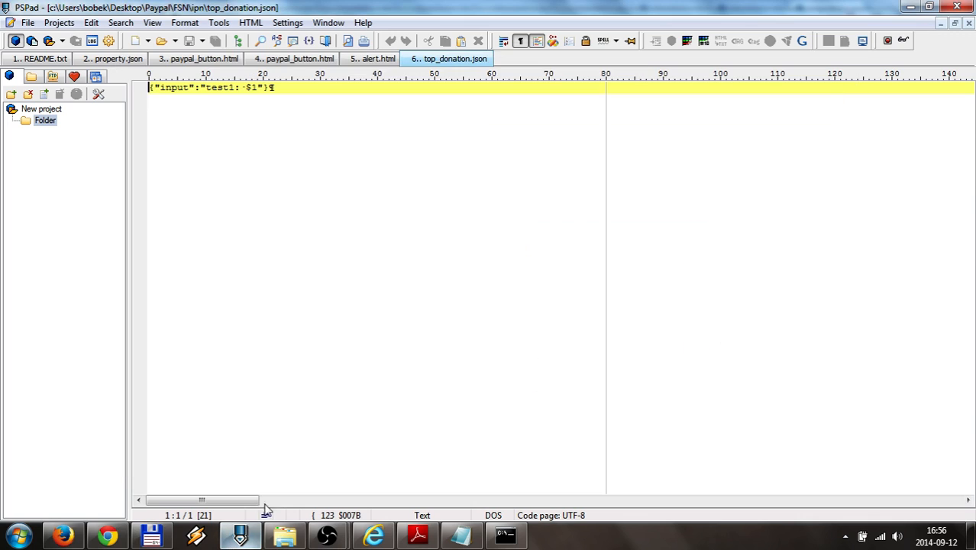
{"action": "middle_click", "coordinate": [439, 63]}
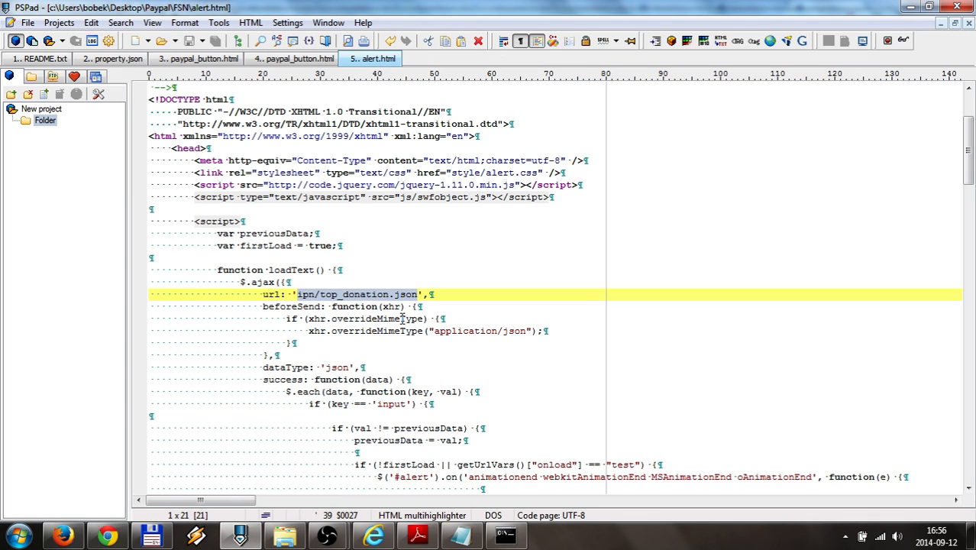
{"action": "left_click", "coordinate": [387, 306]}
{"action": "left_click_drag", "start_coordinate": [321, 294], "coordinate": [419, 294]}
{"action": "key", "text": "ctrl+v"}
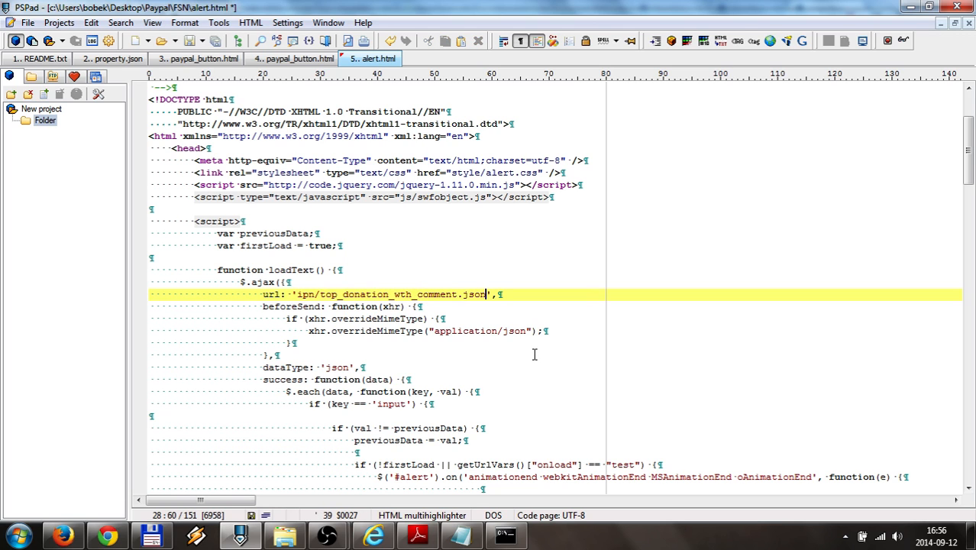
{"action": "key", "text": "ctrl+s"}
{"action": "mouse_move", "coordinate": [327, 537]}
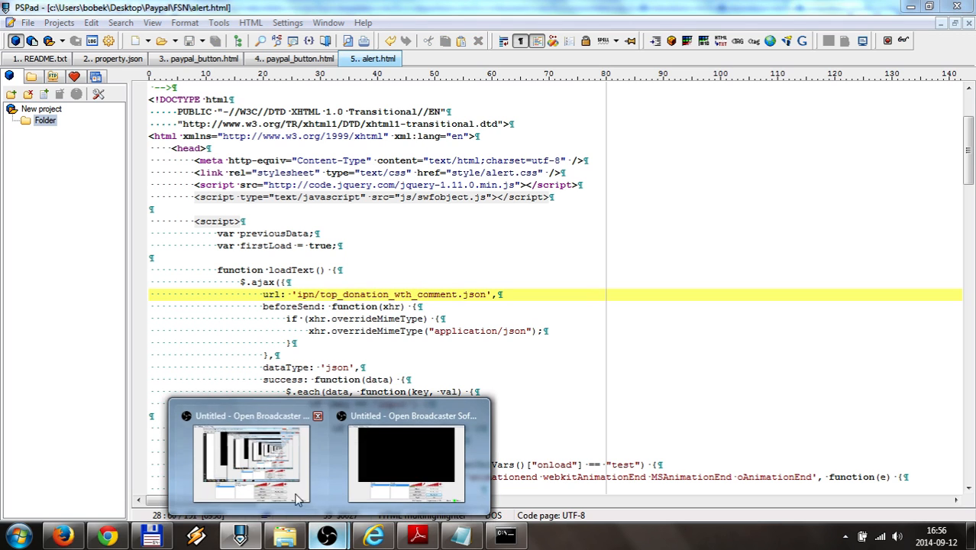
{"action": "left_click", "coordinate": [404, 462]}
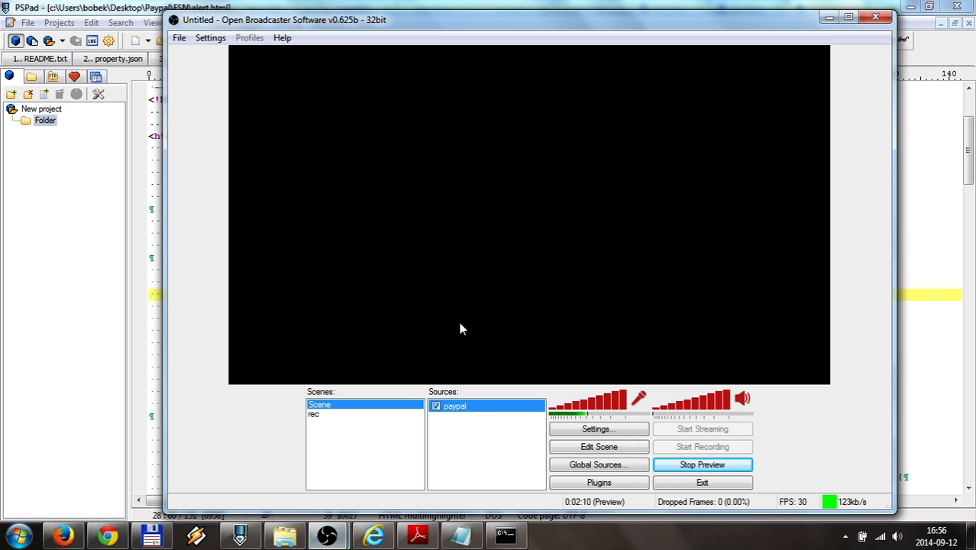
Append ?onload=test to the paypal source URL to preview the 'test1: $1 - this is my comment' alert
{"action": "right_click", "coordinate": [452, 407]}
{"action": "left_click", "coordinate": [504, 503]}
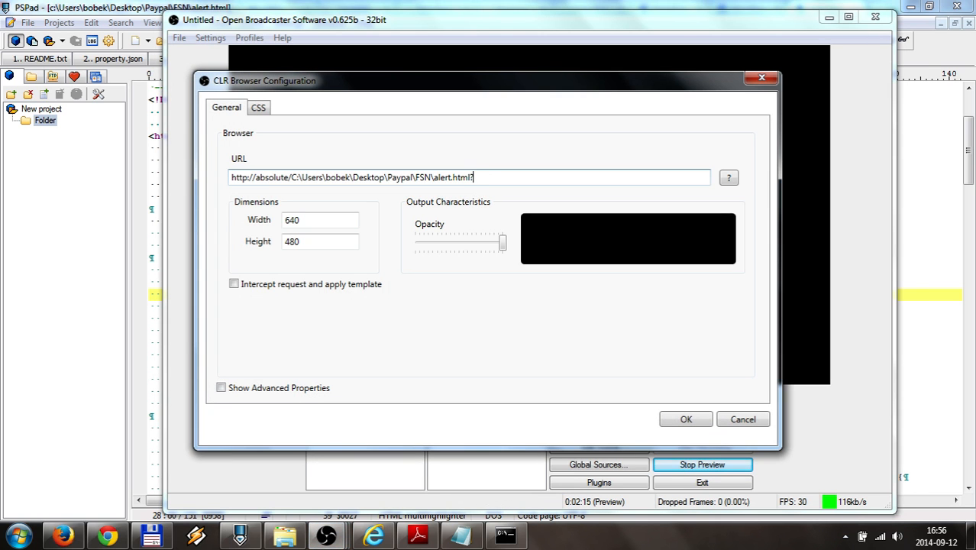
{"action": "type", "text": "d=test"}
{"action": "left_click", "coordinate": [684, 419]}
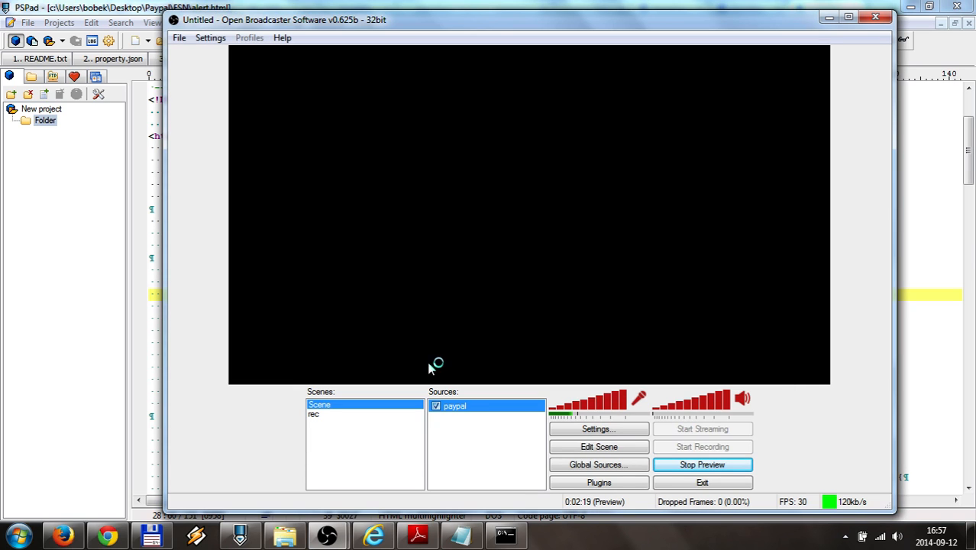
Delete ?onload=test so the paypal source URL is plain alert.html again
{"action": "right_click", "coordinate": [459, 409]}
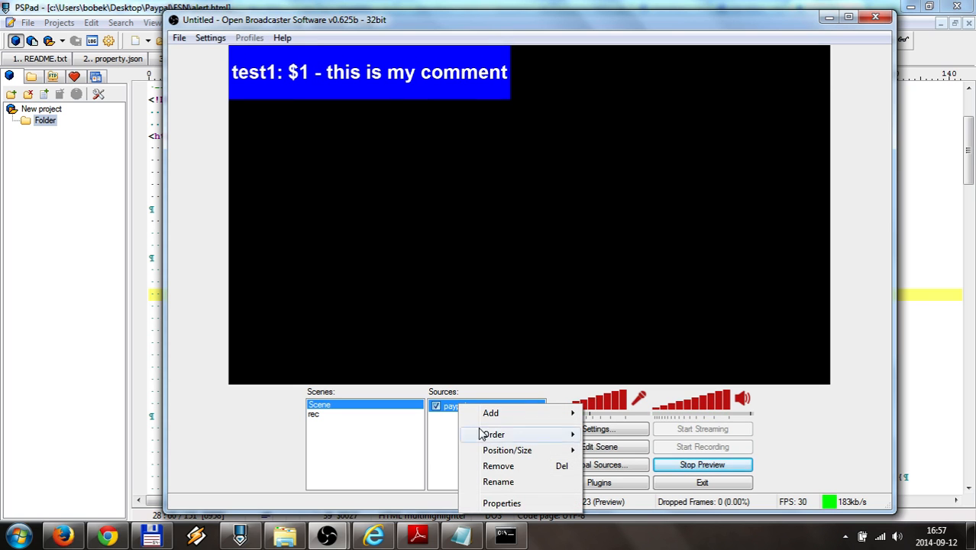
{"action": "left_click", "coordinate": [493, 504]}
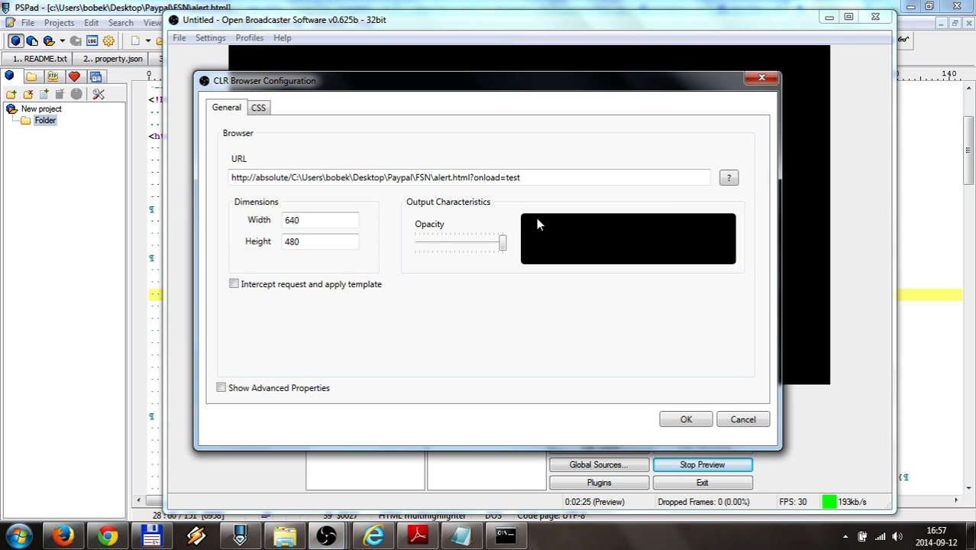
{"action": "left_click_drag", "start_coordinate": [470, 177], "coordinate": [532, 177]}
{"action": "key", "text": "BackSpace"}
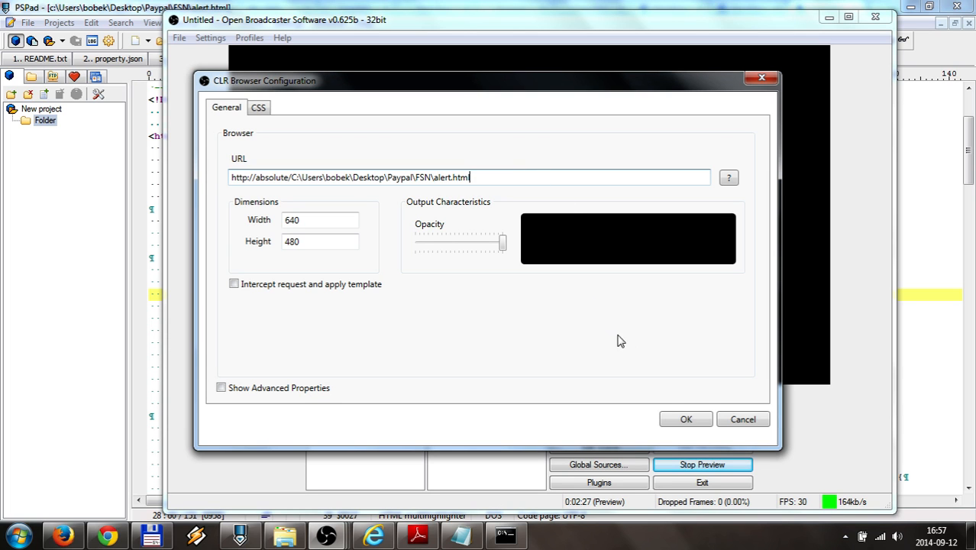
{"action": "left_click", "coordinate": [675, 417]}
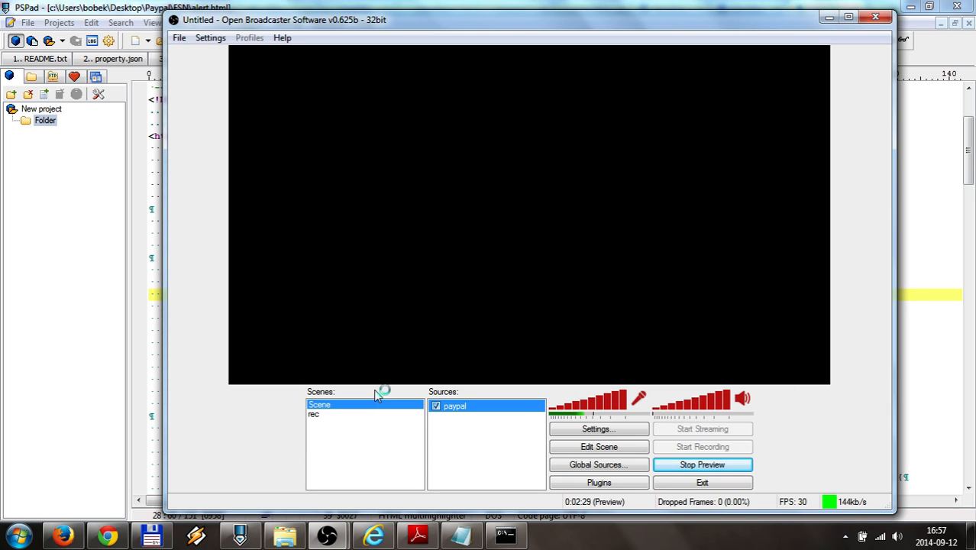
{"action": "left_click", "coordinate": [108, 536]}
{"action": "left_click", "coordinate": [152, 539]}
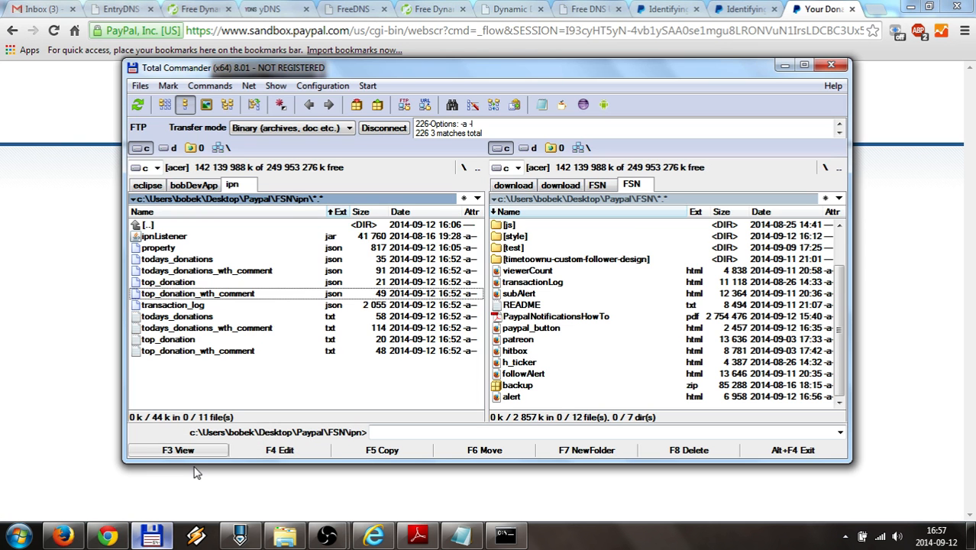
Open paypal_button.html and submit a donation with Twitch name test2 and comment 'my comment2'
{"action": "double_click", "coordinate": [176, 226]}
{"action": "left_click_drag", "start_coordinate": [171, 373], "coordinate": [42, 327]}
{"action": "left_click", "coordinate": [456, 129]}
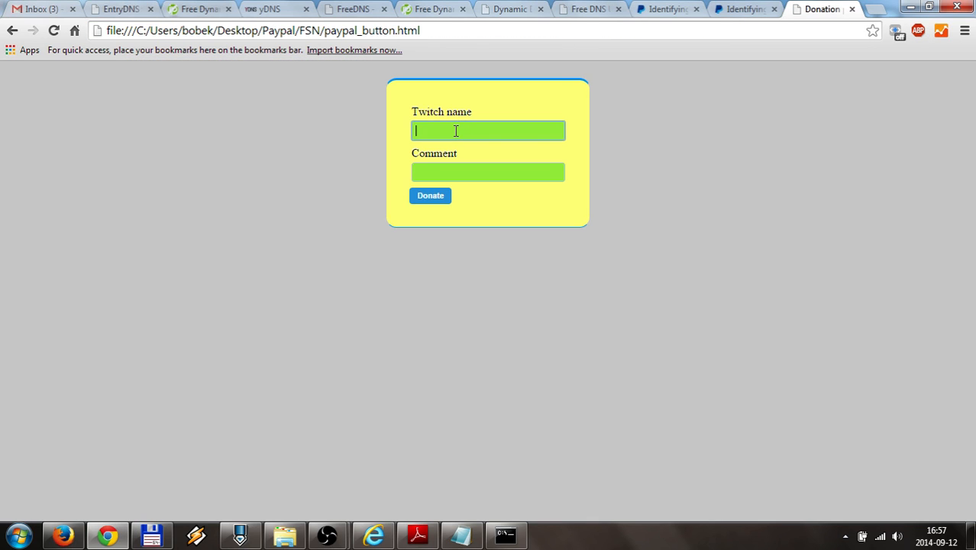
{"action": "type", "text": "test2"}
{"action": "left_click", "coordinate": [453, 173]}
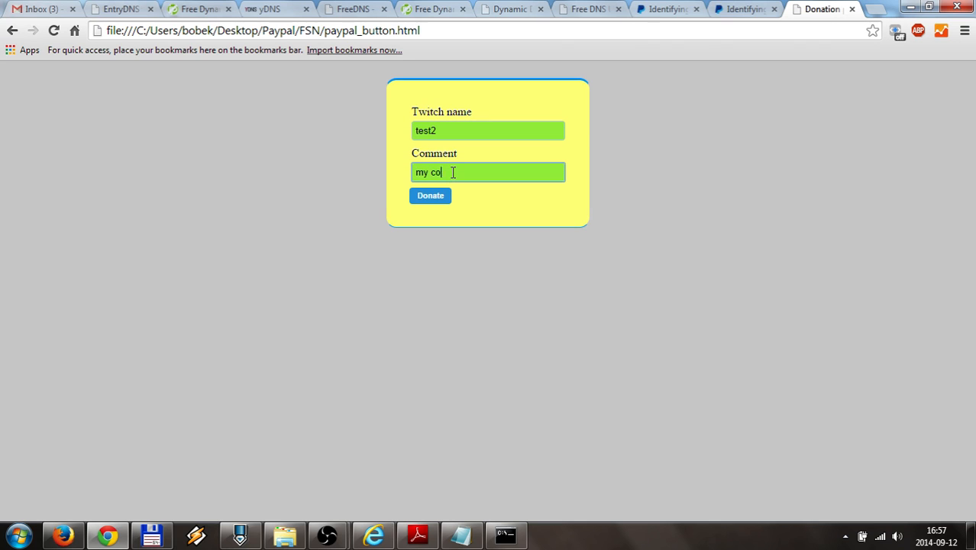
{"action": "type", "text": "my comment2"}
{"action": "left_click", "coordinate": [431, 195]}
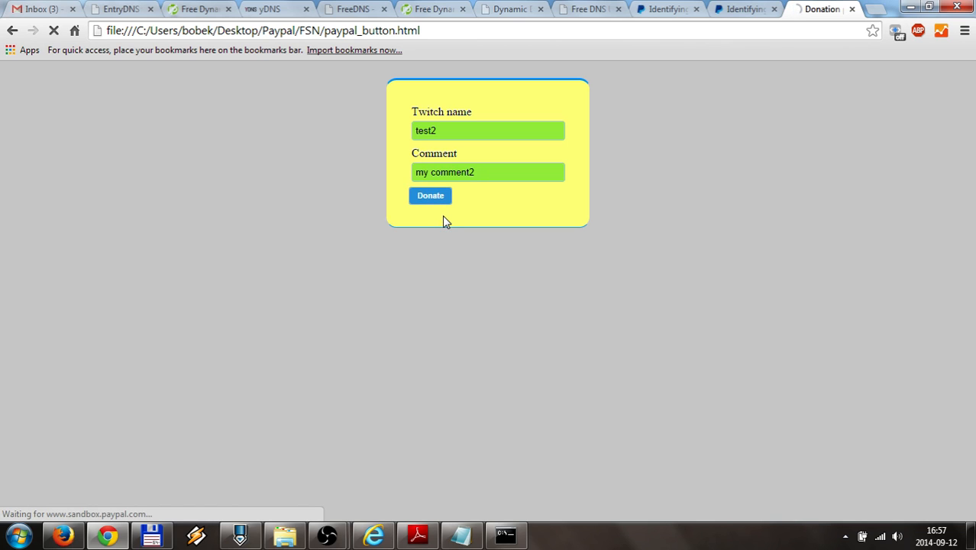
{"action": "left_click", "coordinate": [418, 537]}
Log in with the sandbox buyer account's password to reach the $2.00 USD review page
{"action": "scroll", "coordinate": [384, 349], "scroll_direction": "down", "scroll_amount": 10}
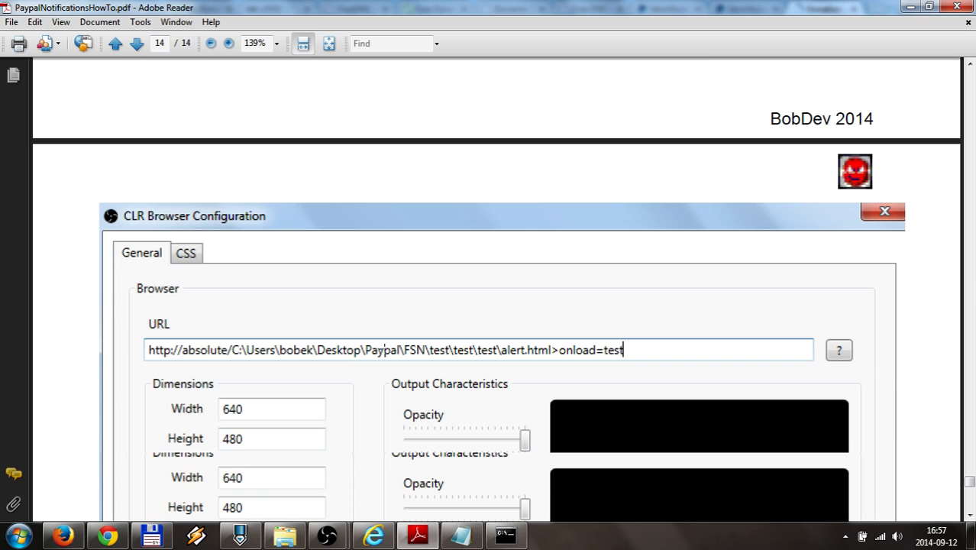
{"action": "scroll", "coordinate": [384, 348], "scroll_direction": "down", "scroll_amount": 6}
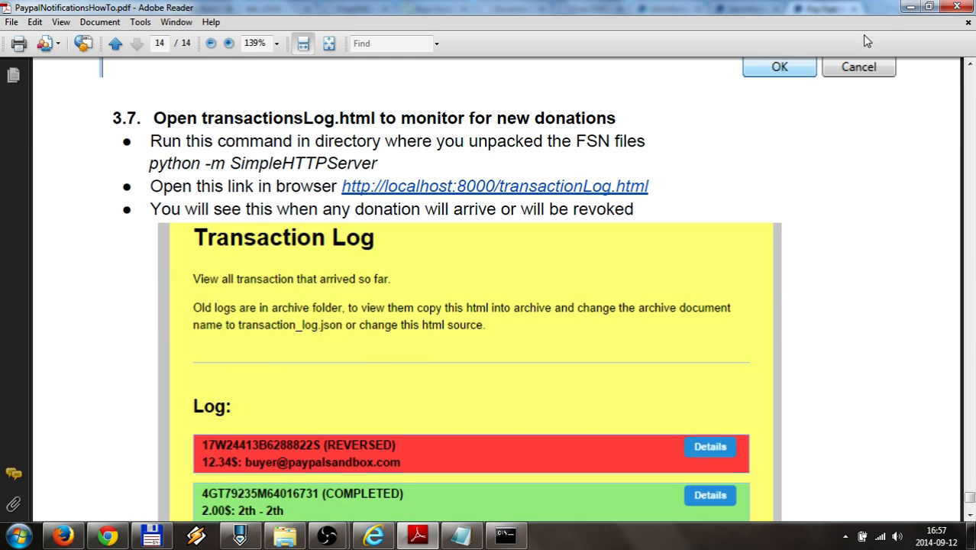
{"action": "left_click", "coordinate": [910, 6]}
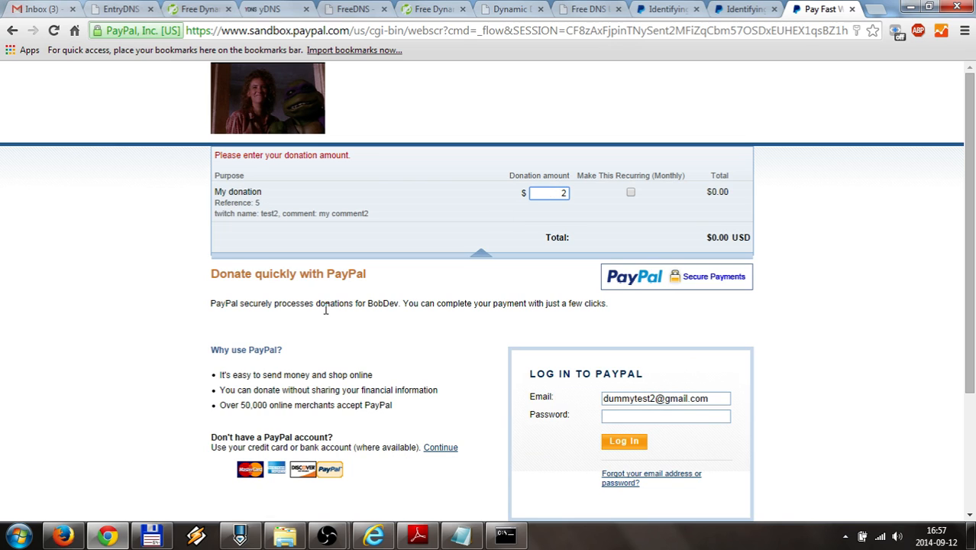
{"action": "scroll", "coordinate": [323, 315], "scroll_direction": "down", "scroll_amount": 2}
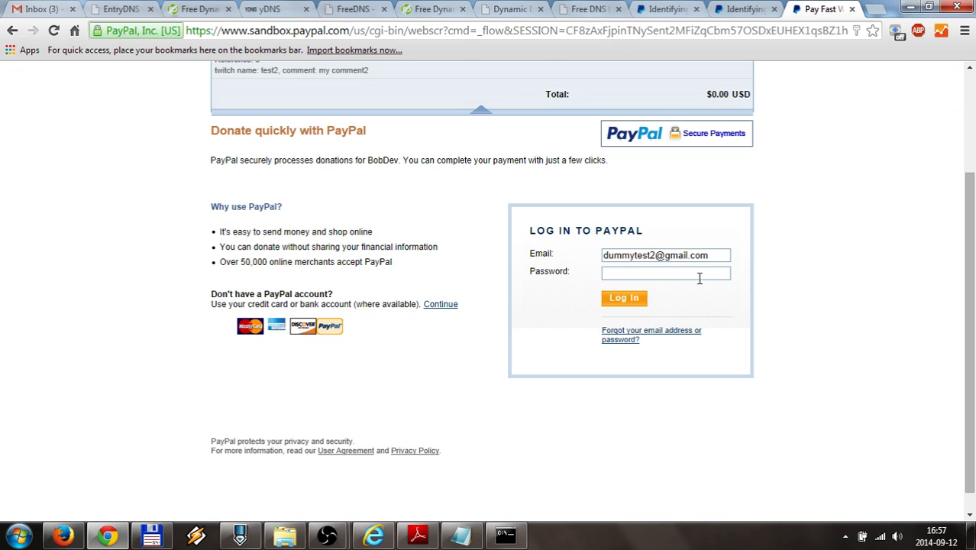
{"action": "left_click", "coordinate": [693, 272]}
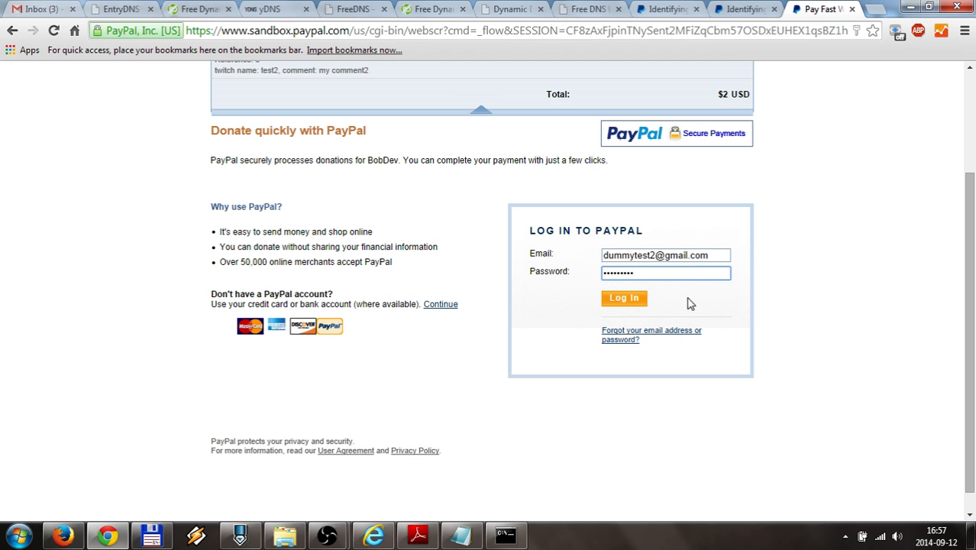
{"action": "left_click", "coordinate": [634, 301]}
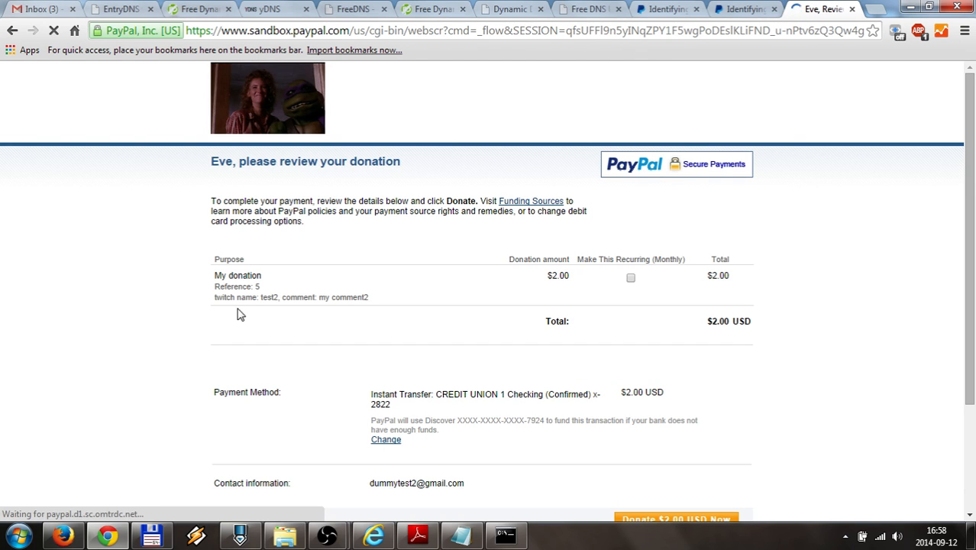
Send the $2.00 donation, check the listener console, then uncheck the paypal source and minimize OBS
{"action": "left_click", "coordinate": [676, 519]}
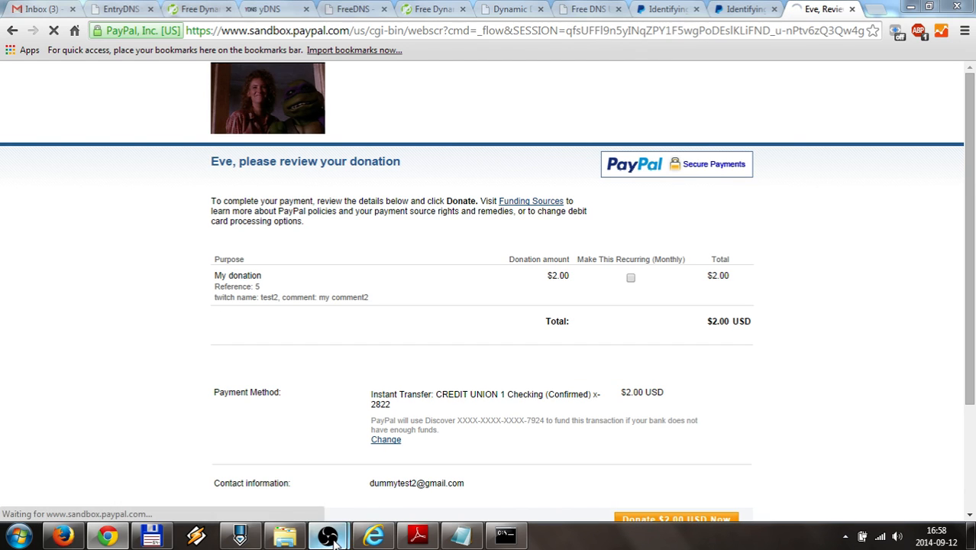
{"action": "mouse_move", "coordinate": [330, 535]}
{"action": "left_click", "coordinate": [372, 444]}
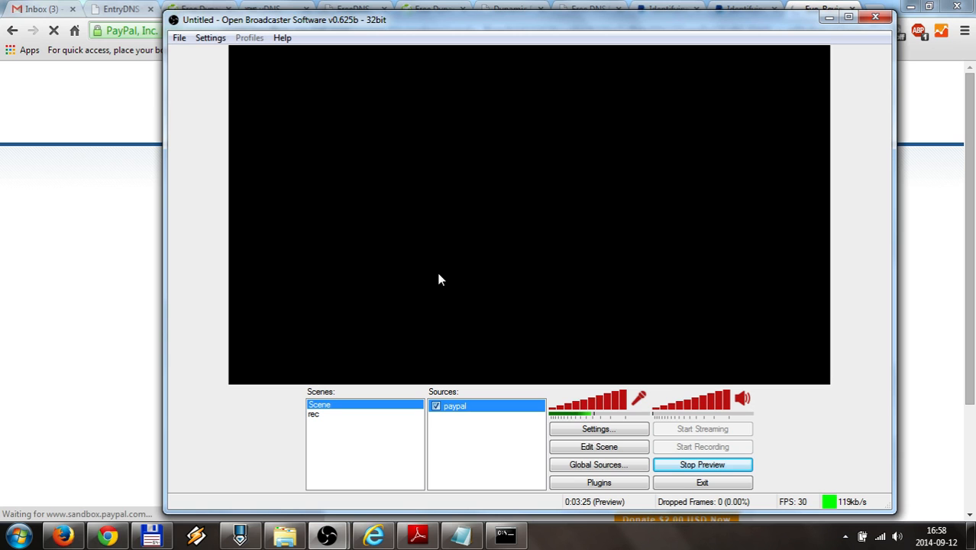
{"action": "left_click", "coordinate": [505, 535]}
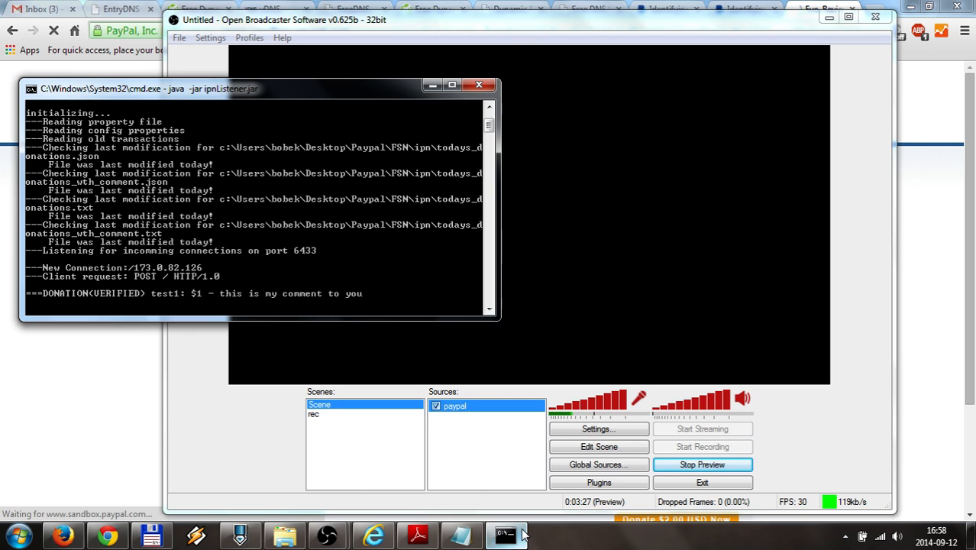
{"action": "left_click_drag", "start_coordinate": [272, 81], "coordinate": [759, 267]}
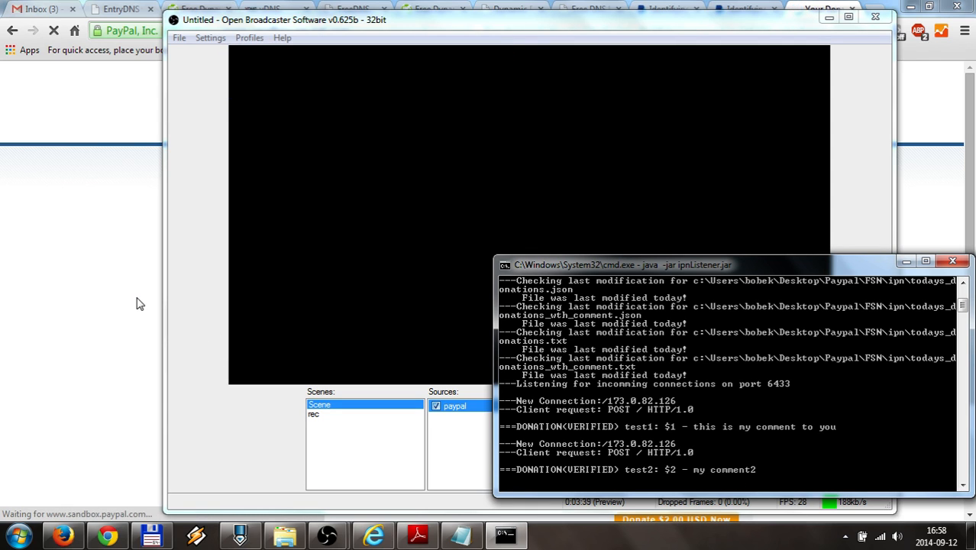
{"action": "left_click", "coordinate": [436, 407]}
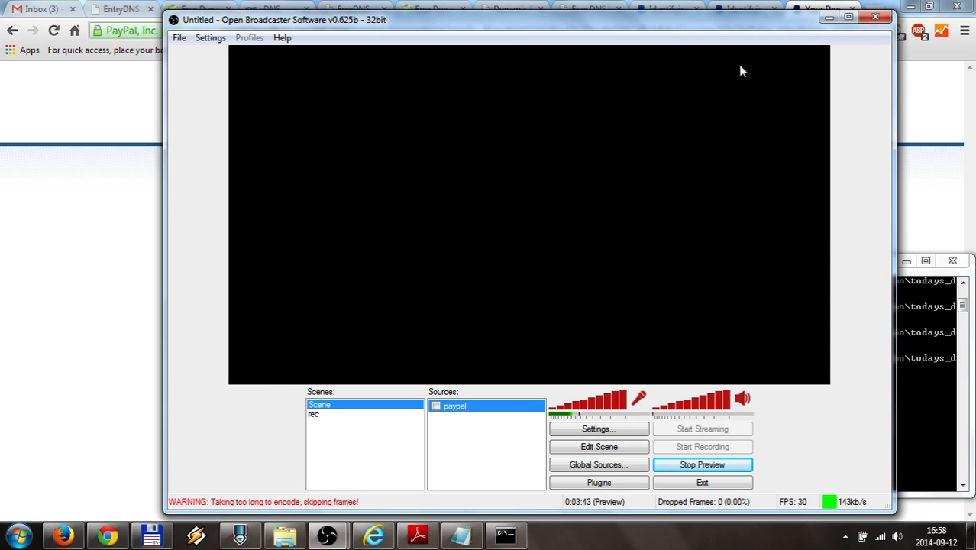
{"action": "left_click", "coordinate": [829, 18]}
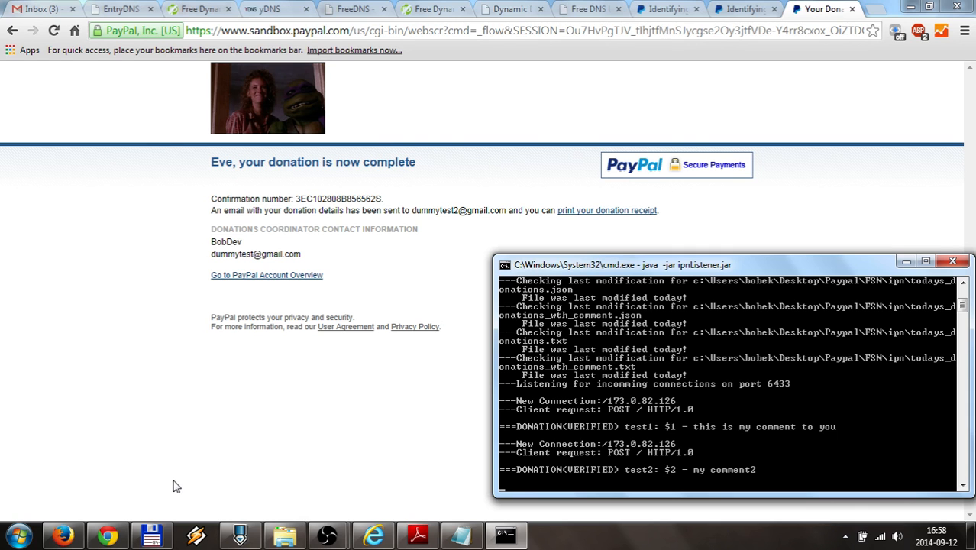
Highlight the 'python -m SimpleHTTPServer' line in section 3.7 of the PDF guide
{"action": "left_click", "coordinate": [418, 534]}
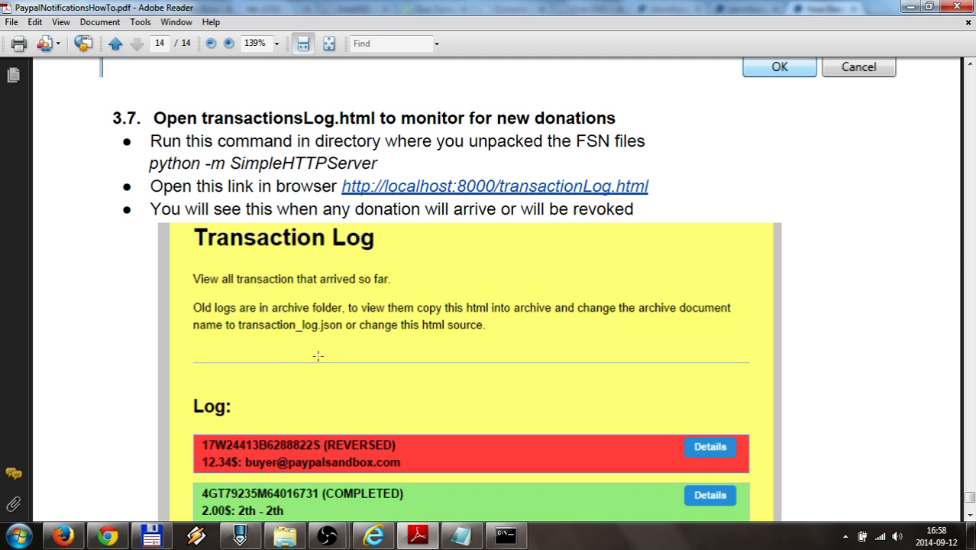
{"action": "left_click", "coordinate": [505, 535]}
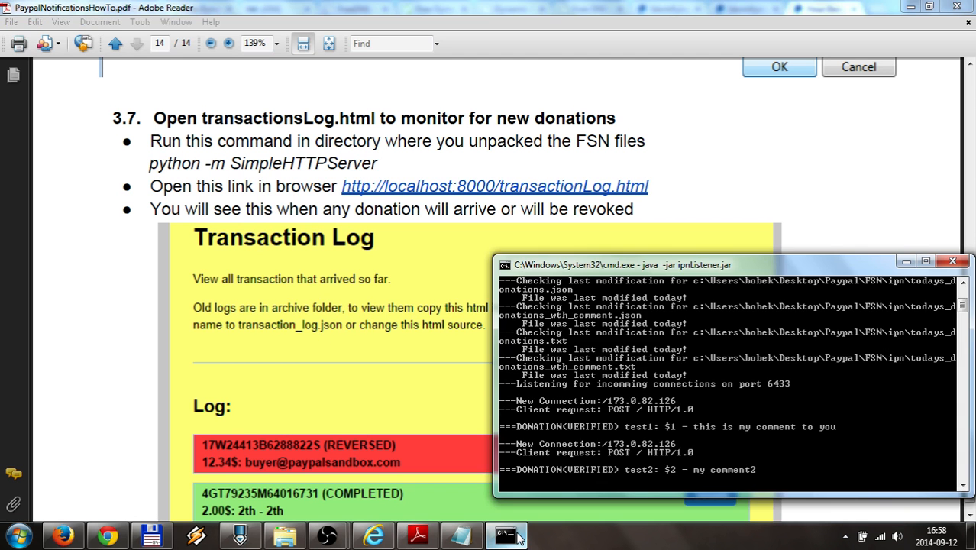
{"action": "scroll", "coordinate": [590, 402], "scroll_direction": "down", "scroll_amount": 1}
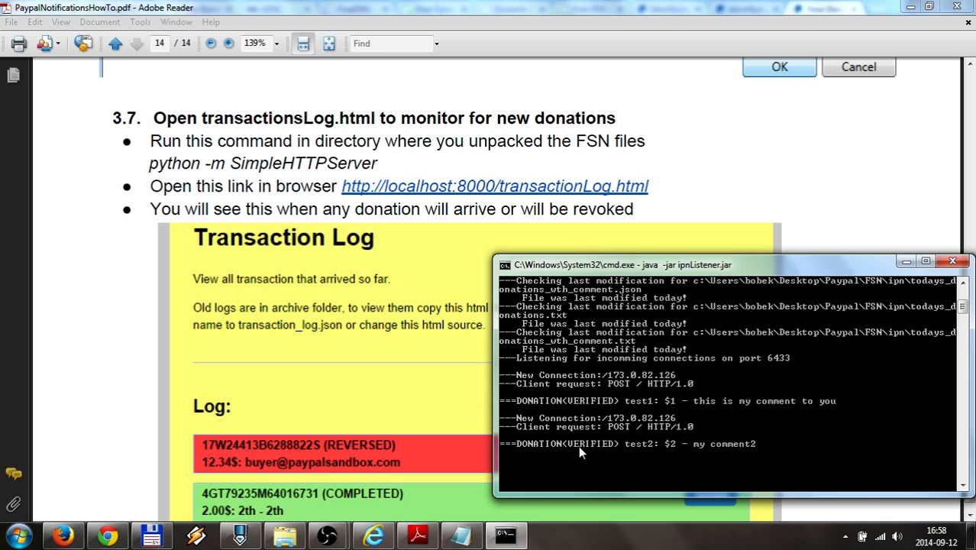
{"action": "left_click", "coordinate": [514, 539]}
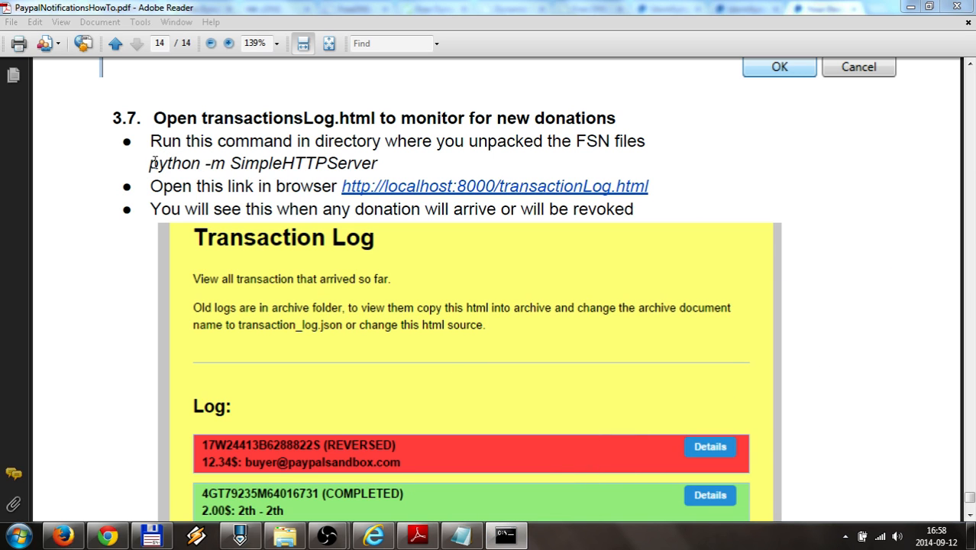
{"action": "left_click", "coordinate": [150, 164]}
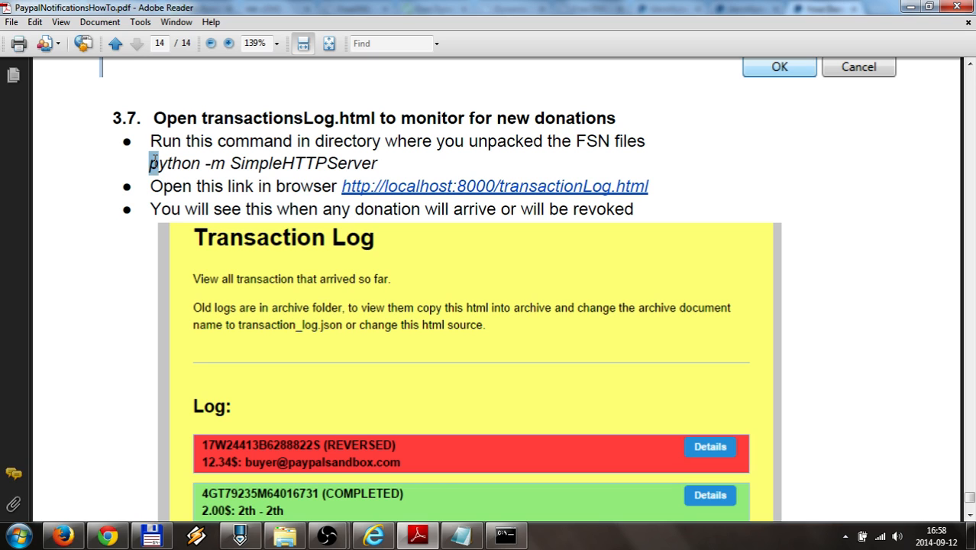
{"action": "left_click_drag", "start_coordinate": [155, 163], "coordinate": [366, 160]}
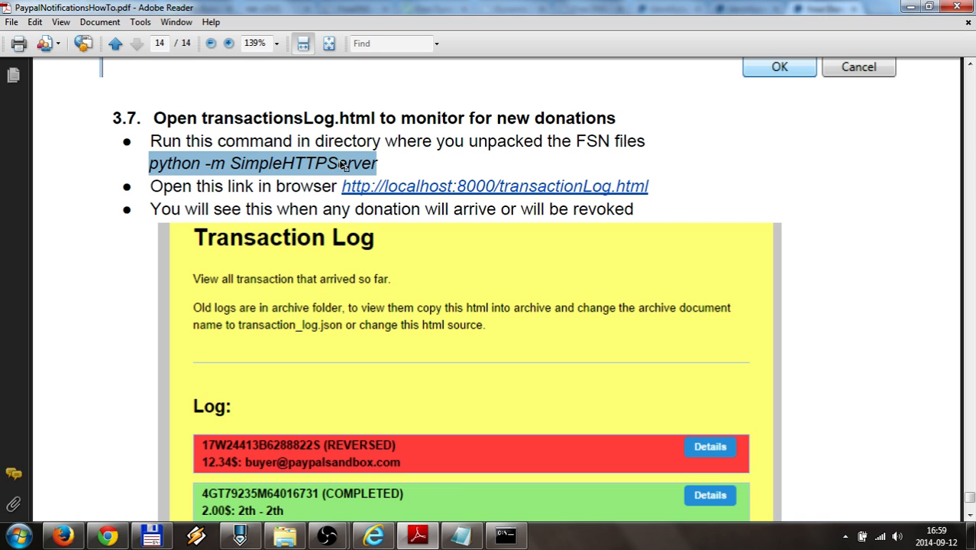
Copy the command, open a cmd console in the FSN folder, and paste it in
{"action": "right_click", "coordinate": [265, 168]}
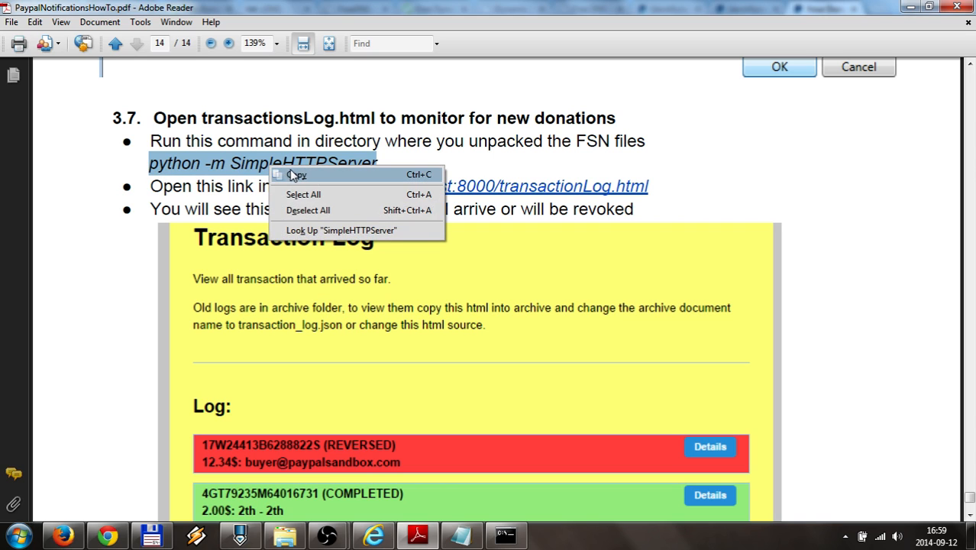
{"action": "left_click", "coordinate": [293, 176]}
{"action": "left_click", "coordinate": [151, 536]}
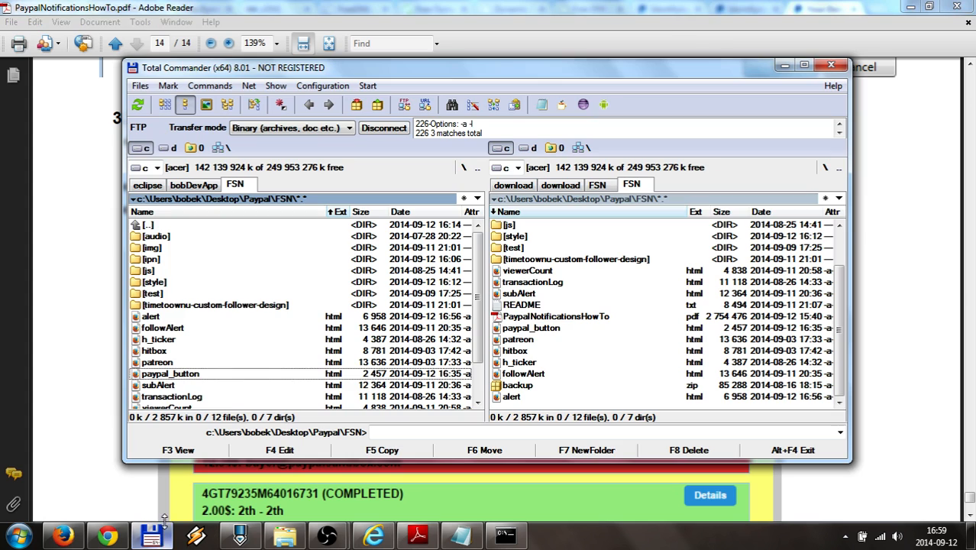
{"action": "left_click", "coordinate": [384, 432]}
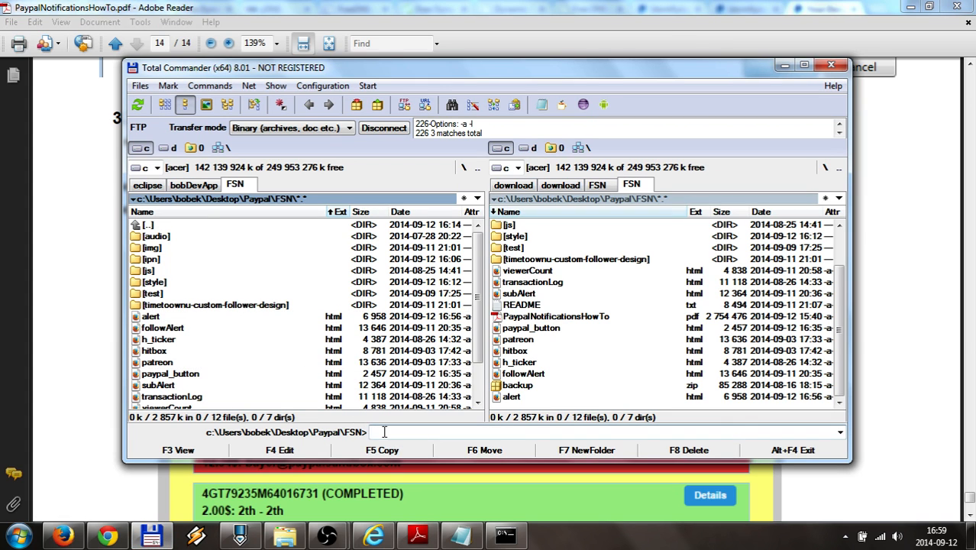
{"action": "type", "text": "cmd"}
{"action": "key", "text": "Return"}
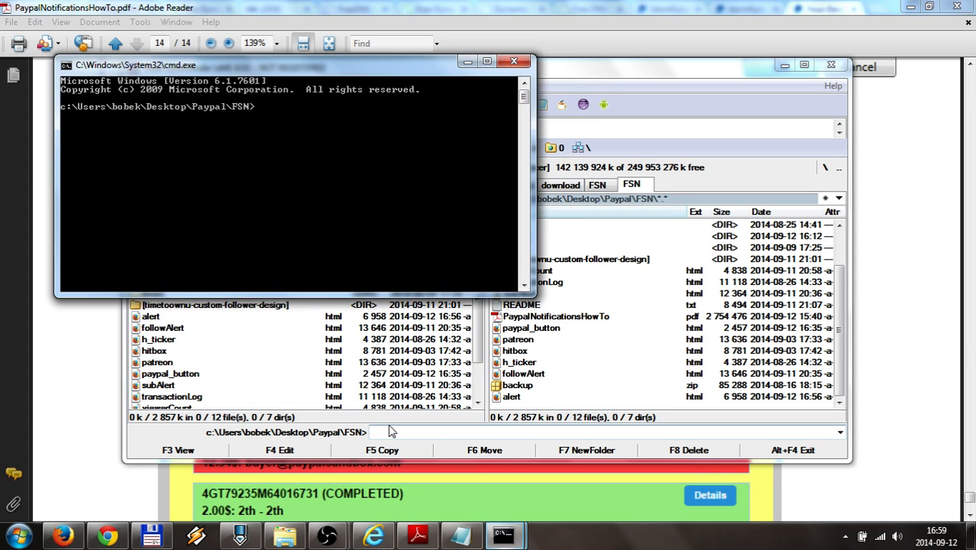
{"action": "right_click", "coordinate": [231, 162]}
{"action": "left_click", "coordinate": [264, 202]}
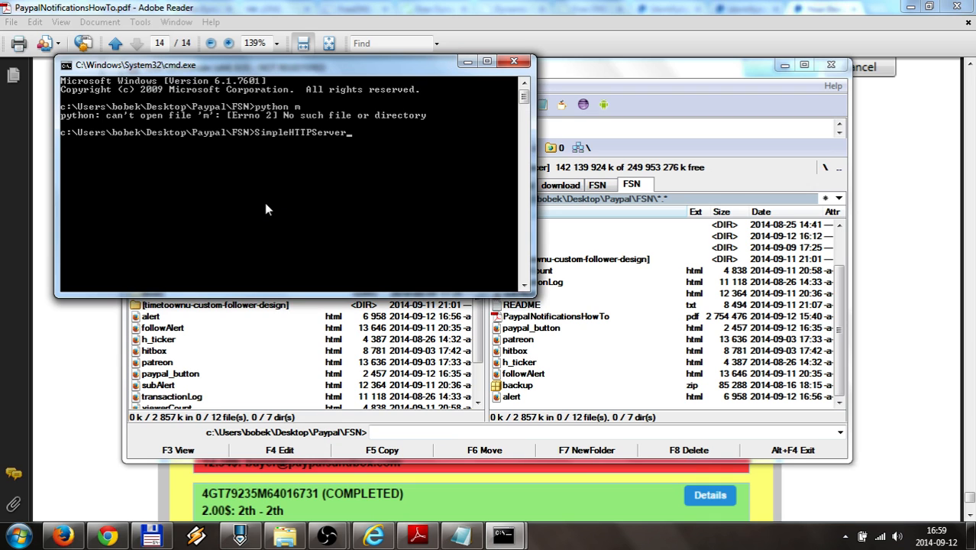
Replace the garbled paste with 'python -m SimpleHTTPServer' and start serving on port 8000
{"action": "left_click_drag", "start_coordinate": [398, 66], "coordinate": [669, 141]}
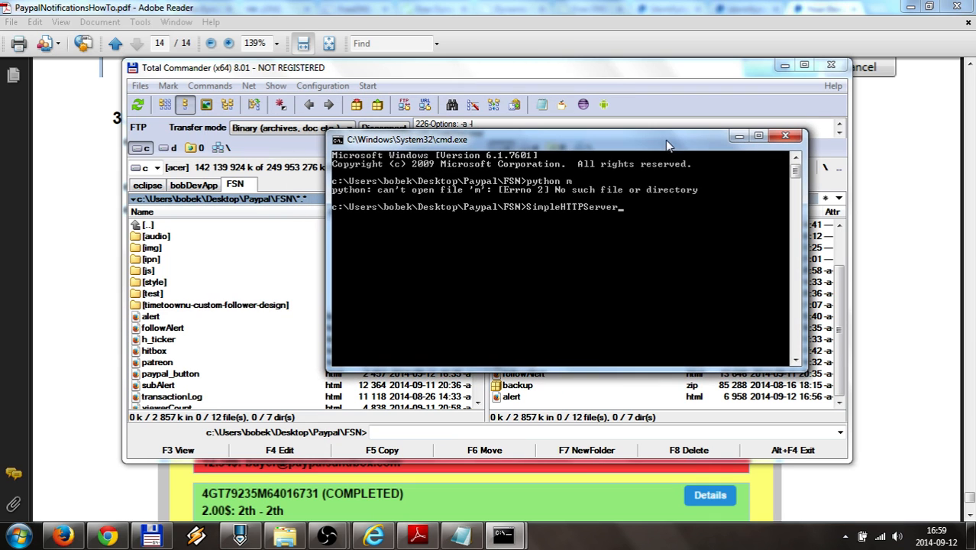
{"action": "left_click", "coordinate": [785, 65]}
{"action": "left_click_drag", "start_coordinate": [642, 141], "coordinate": [542, 205]}
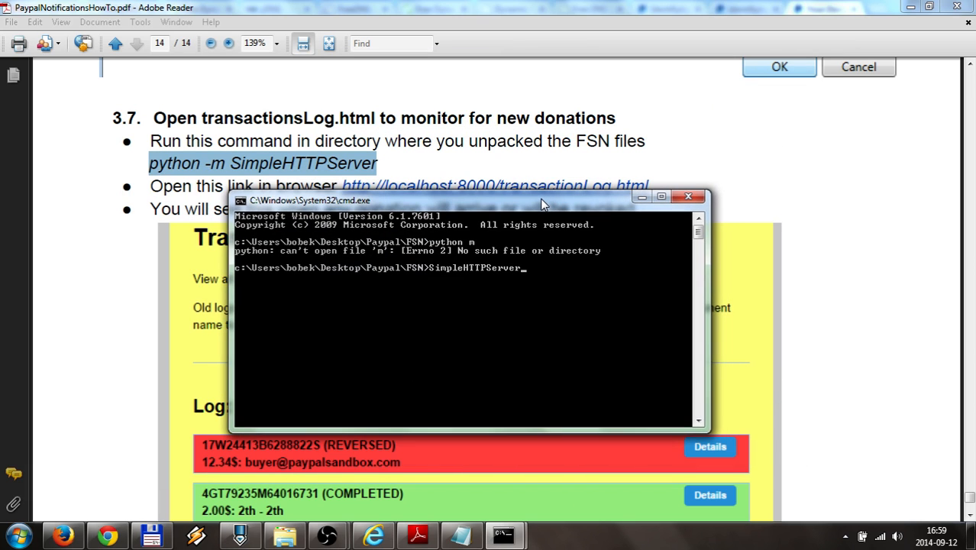
{"action": "key", "text": "BackSpace"}
{"action": "key", "text": "BackSpace"}
{"action": "key", "text": "BackSpace"}
{"action": "key", "text": "BackSpace"}
{"action": "key", "text": "BackSpace"}
{"action": "key", "text": "BackSpace"}
{"action": "key", "text": "BackSpace"}
{"action": "key", "text": "BackSpace"}
{"action": "key", "text": "BackSpace"}
{"action": "key", "text": "BackSpace"}
{"action": "key", "text": "BackSpace"}
{"action": "key", "text": "BackSpace"}
{"action": "key", "text": "BackSpace"}
{"action": "key", "text": "BackSpace"}
{"action": "key", "text": "BackSpace"}
{"action": "key", "text": "BackSpace"}
{"action": "type", "text": "python -m"}
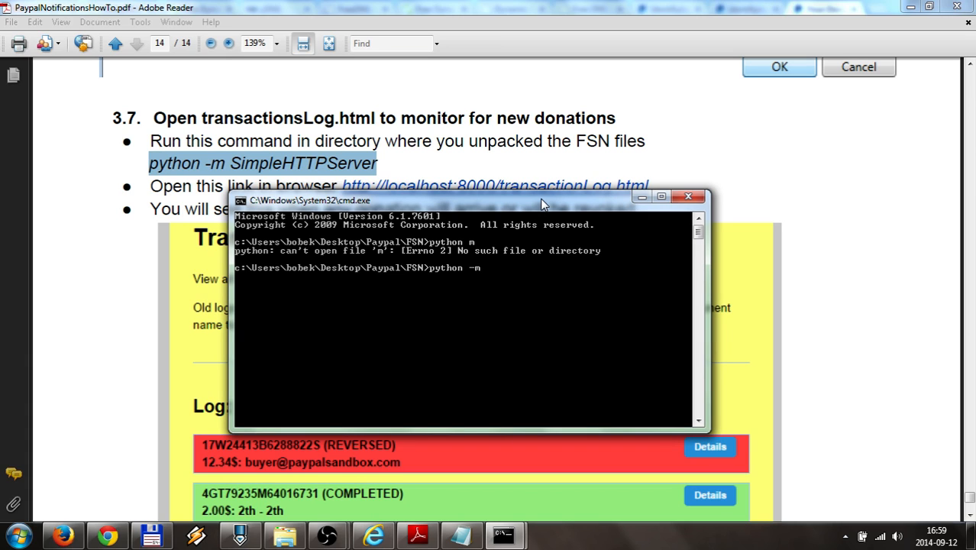
{"action": "type", "text": " SimpleHTTPServer"}
{"action": "key", "text": "Return"}
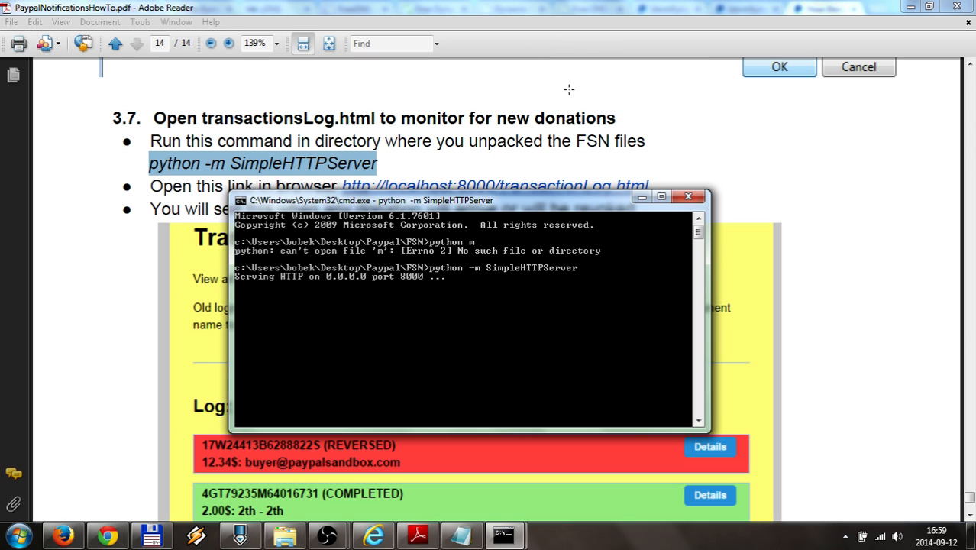
{"action": "left_click", "coordinate": [642, 200]}
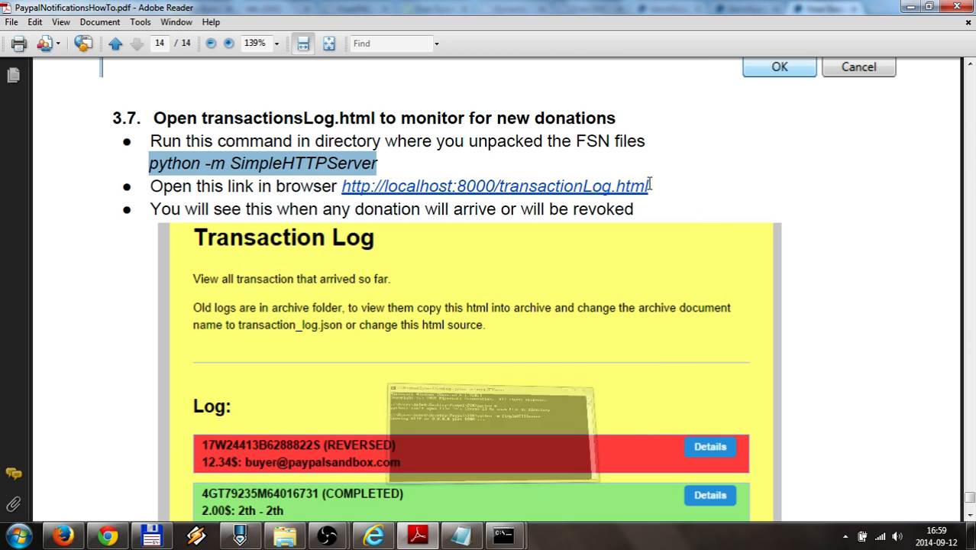
{"action": "left_click_drag", "start_coordinate": [648, 187], "coordinate": [346, 196]}
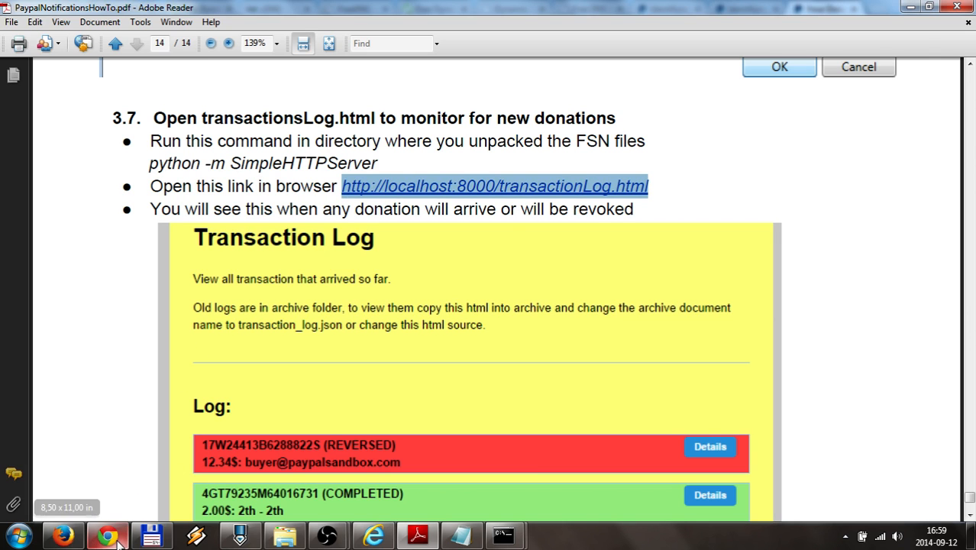
{"action": "left_click", "coordinate": [108, 535]}
{"action": "left_click", "coordinate": [432, 32]}
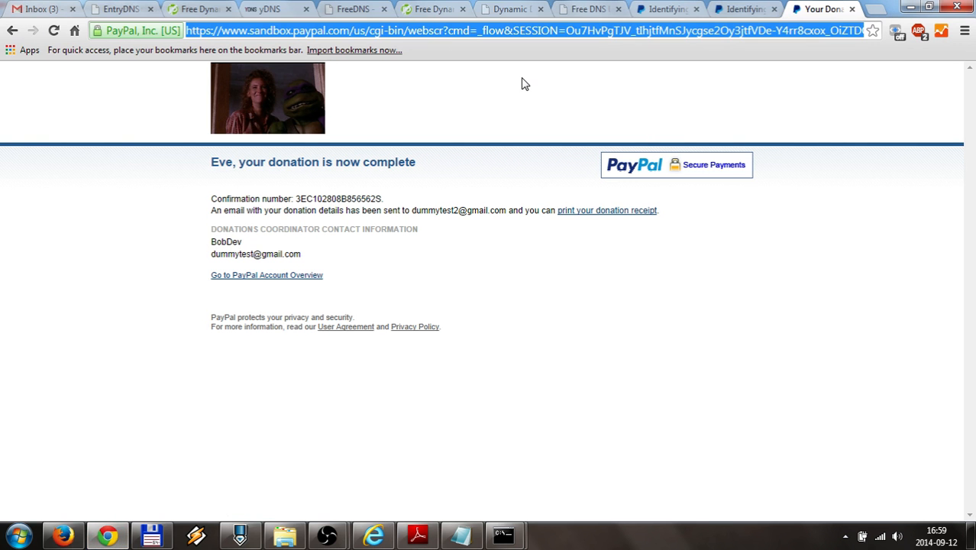
{"action": "key", "text": "ctrl+v"}
{"action": "key", "text": "Return"}
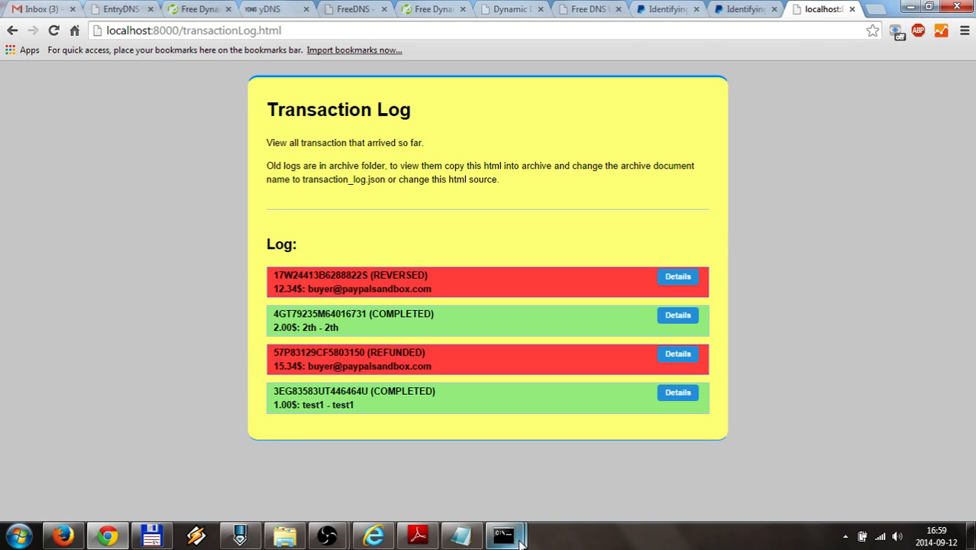
{"action": "mouse_move", "coordinate": [519, 541]}
{"action": "left_click", "coordinate": [429, 444]}
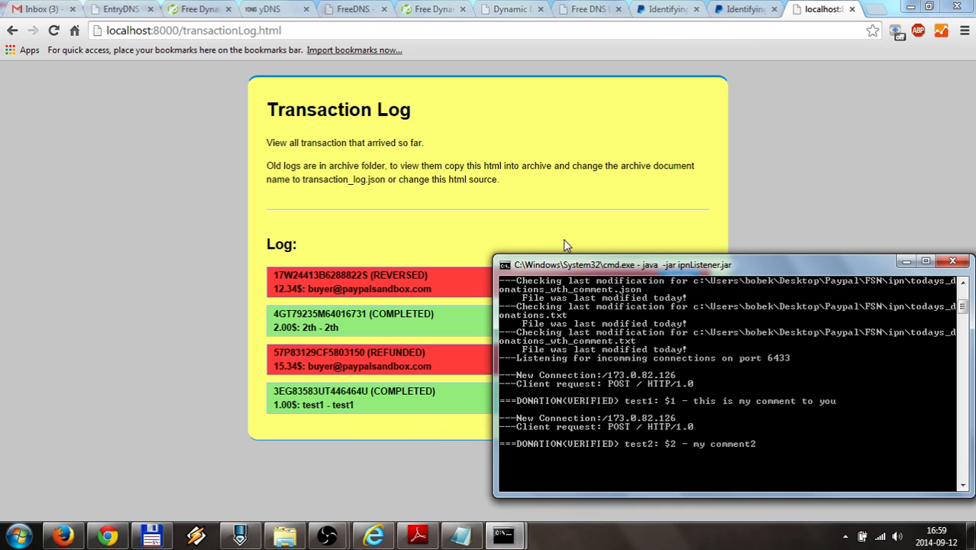
{"action": "left_click_drag", "start_coordinate": [658, 263], "coordinate": [660, 232]}
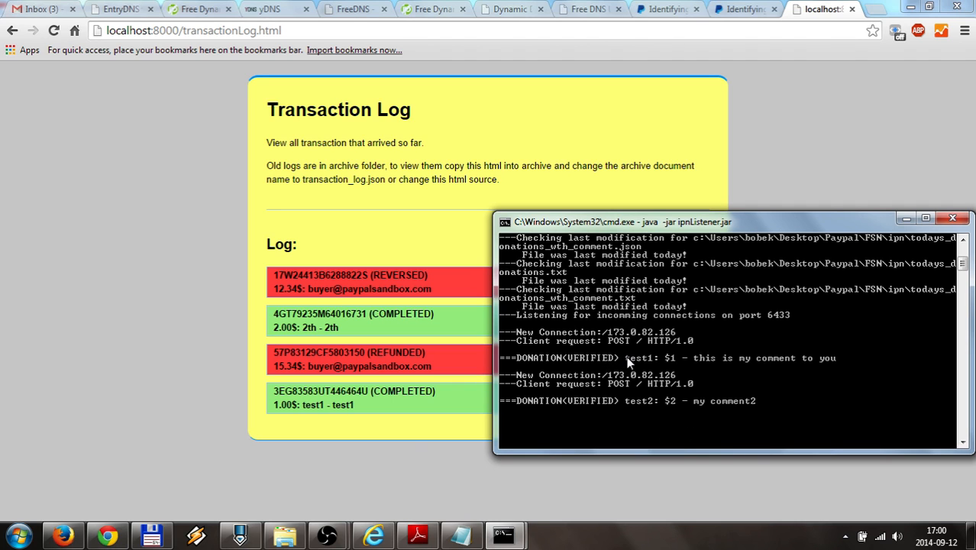
{"action": "left_click", "coordinate": [904, 220]}
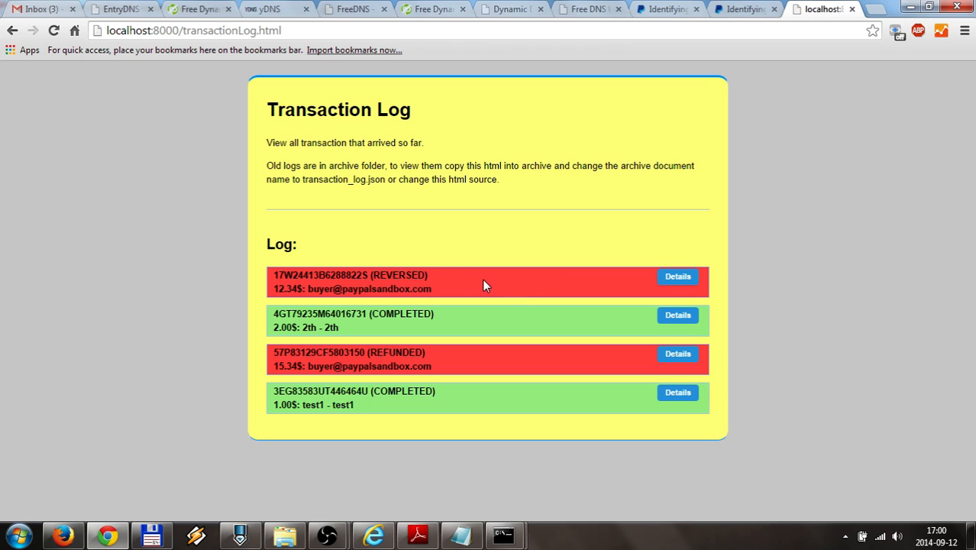
Expand the reversed transaction's details, scroll through them, and collapse them
{"action": "left_click", "coordinate": [679, 277]}
{"action": "scroll", "coordinate": [190, 296], "scroll_direction": "down", "scroll_amount": 1}
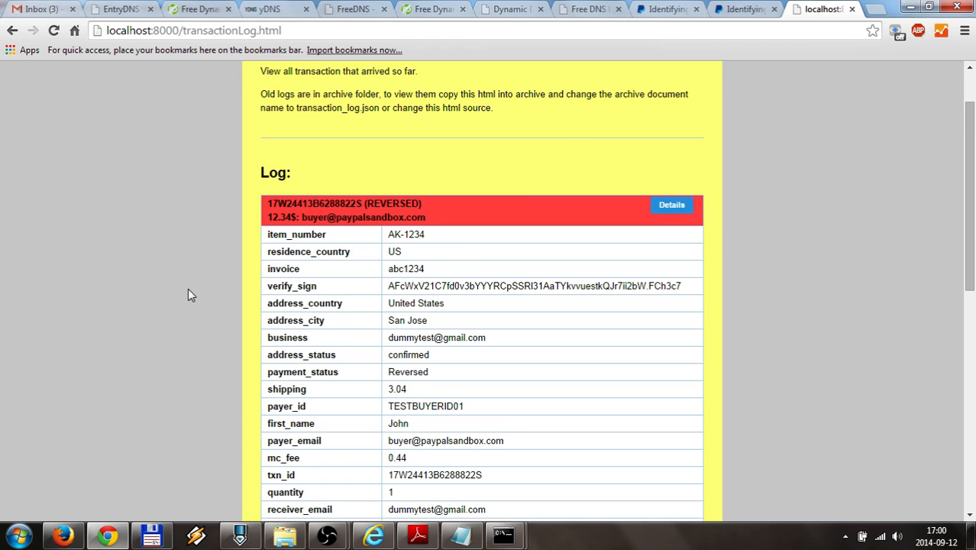
{"action": "scroll", "coordinate": [188, 289], "scroll_direction": "down", "scroll_amount": 5}
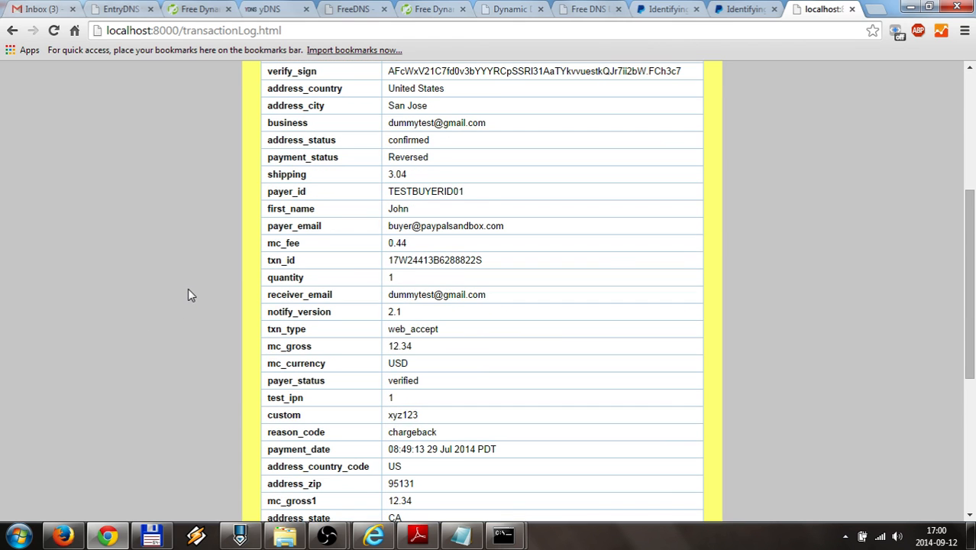
{"action": "scroll", "coordinate": [188, 288], "scroll_direction": "down", "scroll_amount": 2}
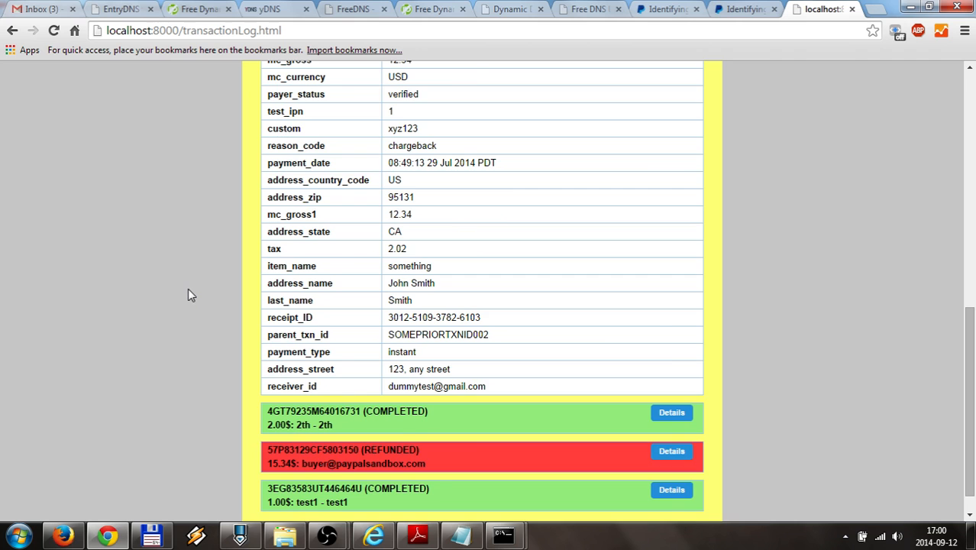
{"action": "scroll", "coordinate": [187, 288], "scroll_direction": "up", "scroll_amount": 1}
{"action": "scroll", "coordinate": [252, 371], "scroll_direction": "up", "scroll_amount": 5}
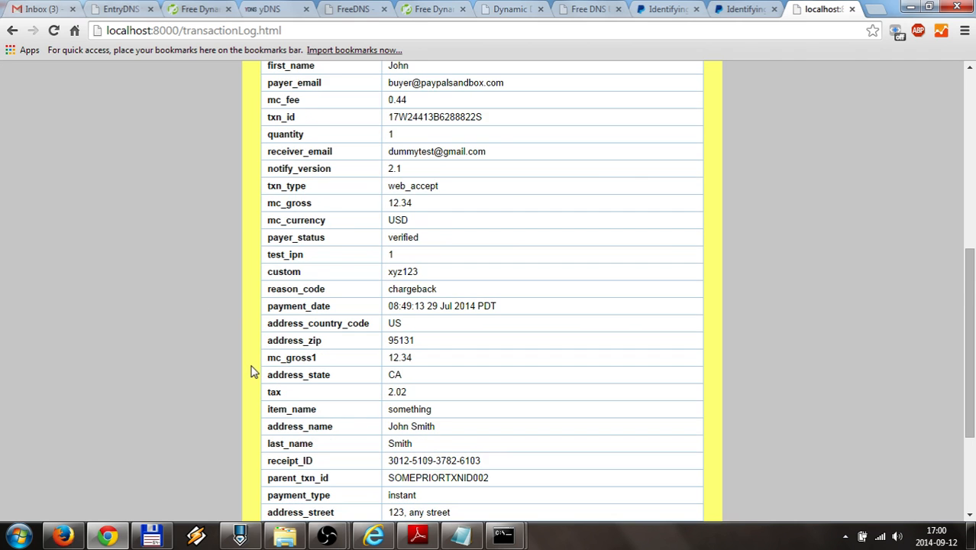
{"action": "scroll", "coordinate": [252, 371], "scroll_direction": "up", "scroll_amount": 2}
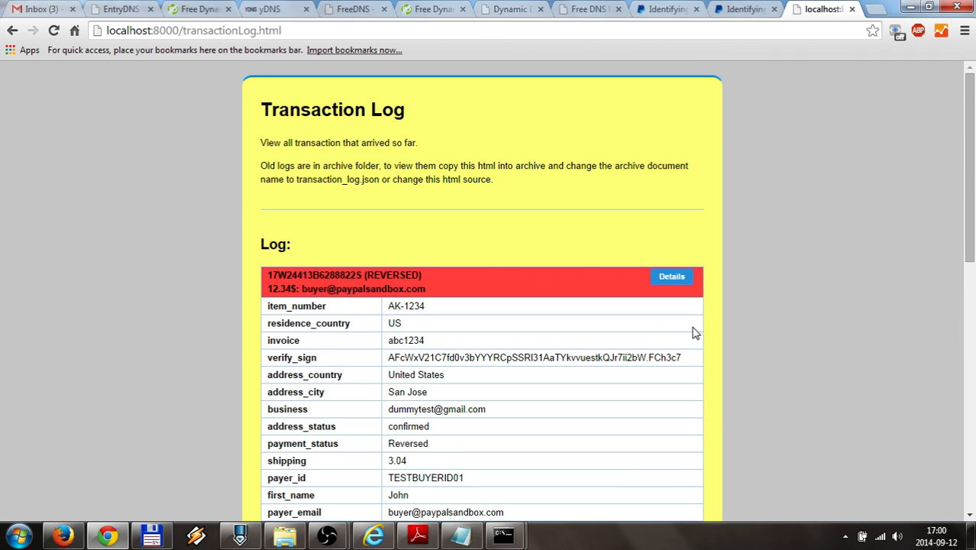
{"action": "left_click", "coordinate": [672, 276]}
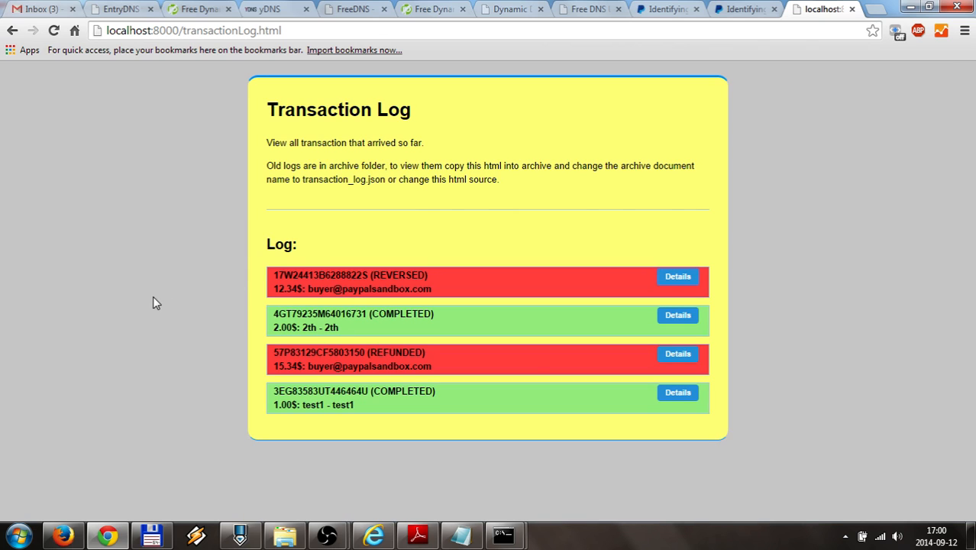
{"action": "left_click_drag", "start_coordinate": [274, 275], "coordinate": [367, 267]}
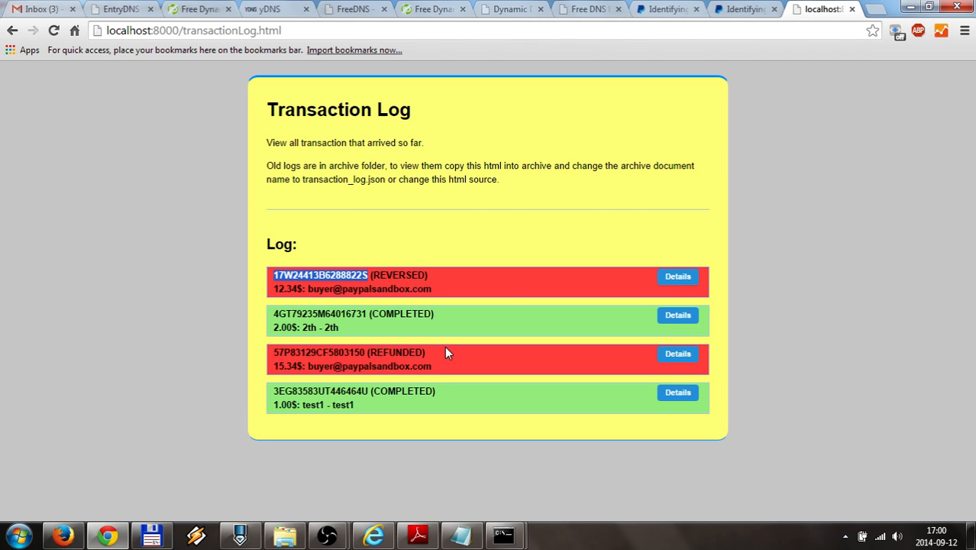
{"action": "left_click", "coordinate": [676, 275]}
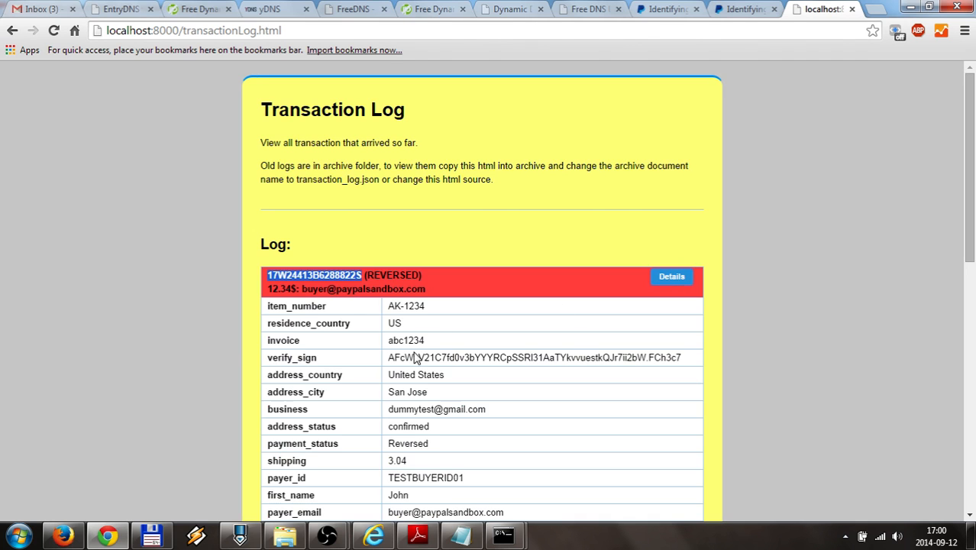
{"action": "scroll", "coordinate": [198, 347], "scroll_direction": "down", "scroll_amount": 4}
{"action": "scroll", "coordinate": [201, 351], "scroll_direction": "down", "scroll_amount": 4}
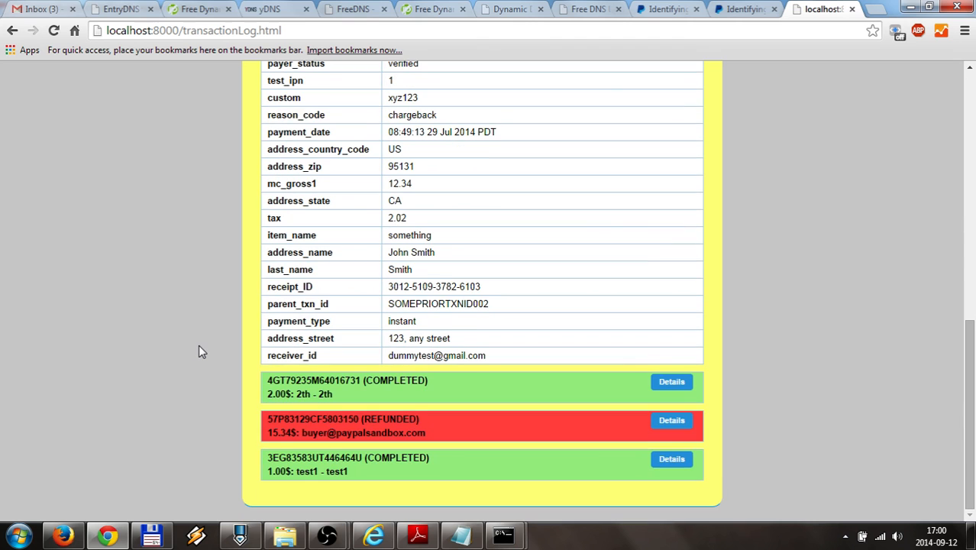
{"action": "scroll", "coordinate": [199, 352], "scroll_direction": "up", "scroll_amount": 7}
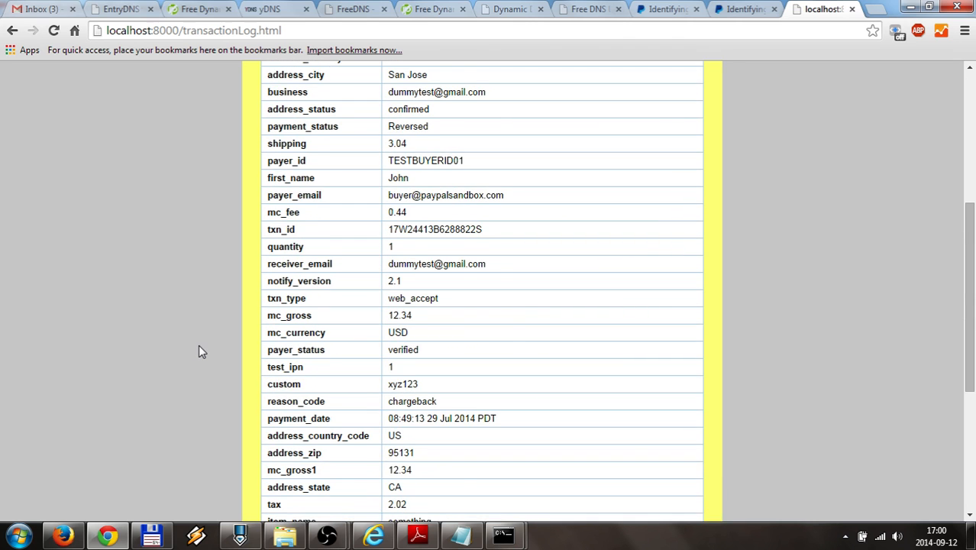
{"action": "scroll", "coordinate": [326, 359], "scroll_direction": "down", "scroll_amount": 6}
{"action": "scroll", "coordinate": [260, 388], "scroll_direction": "up", "scroll_amount": 1}
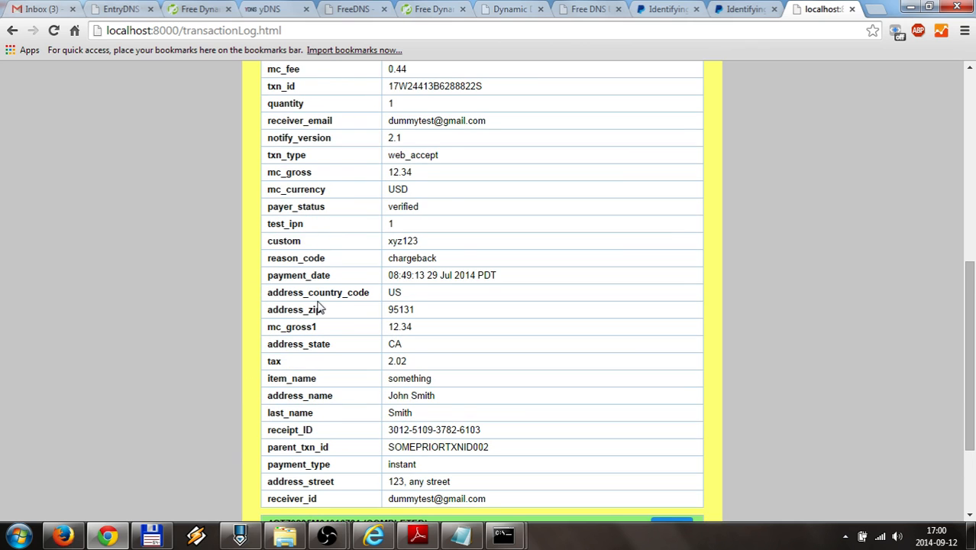
{"action": "scroll", "coordinate": [146, 325], "scroll_direction": "up", "scroll_amount": 4}
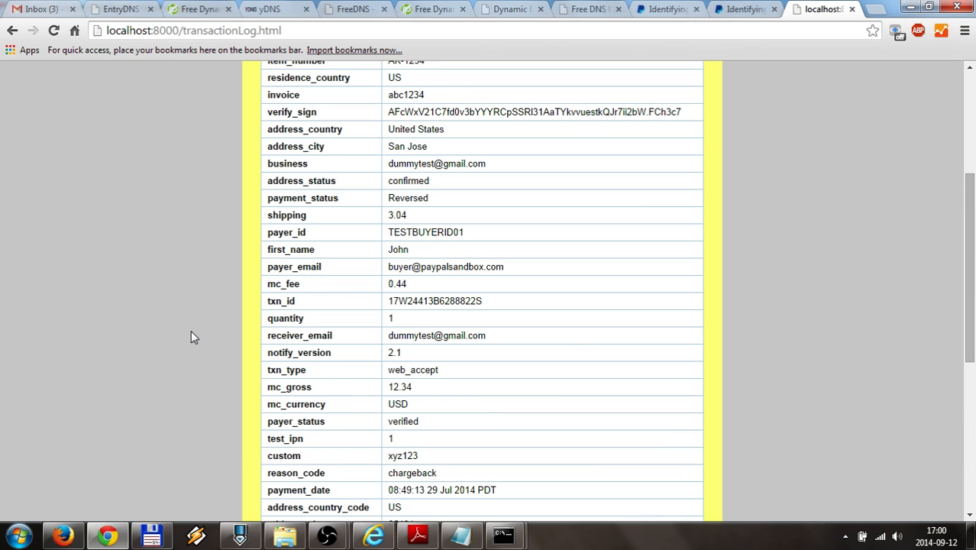
{"action": "scroll", "coordinate": [191, 337], "scroll_direction": "down", "scroll_amount": 1}
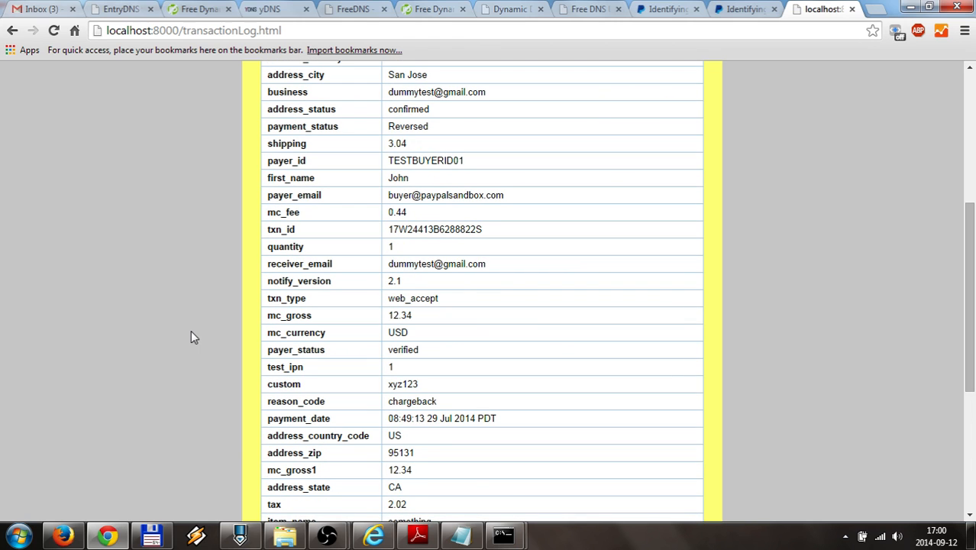
{"action": "scroll", "coordinate": [191, 337], "scroll_direction": "down", "scroll_amount": 1}
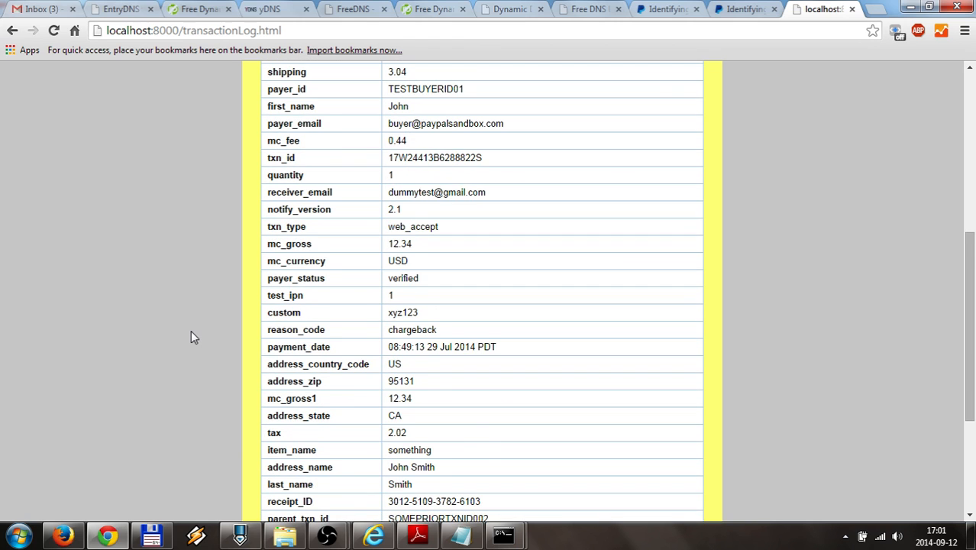
{"action": "scroll", "coordinate": [191, 337], "scroll_direction": "down", "scroll_amount": 1}
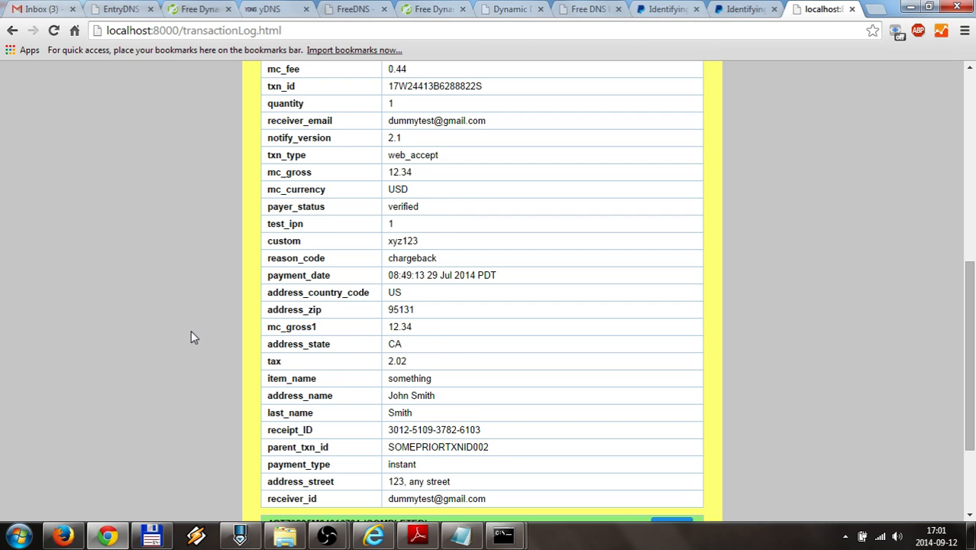
{"action": "scroll", "coordinate": [192, 337], "scroll_direction": "up", "scroll_amount": 2}
{"action": "scroll", "coordinate": [192, 337], "scroll_direction": "up", "scroll_amount": 2}
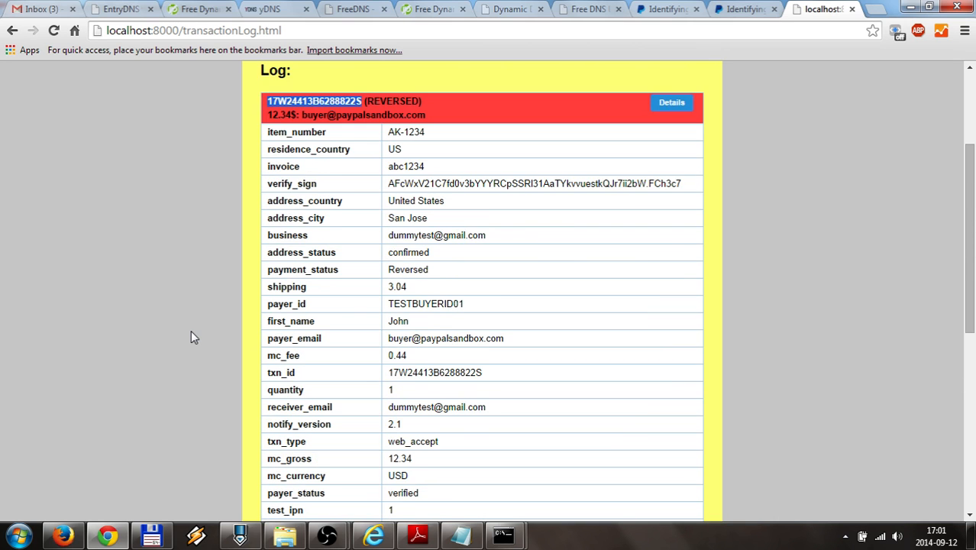
{"action": "scroll", "coordinate": [192, 337], "scroll_direction": "up", "scroll_amount": 1}
{"action": "left_click", "coordinate": [438, 173]}
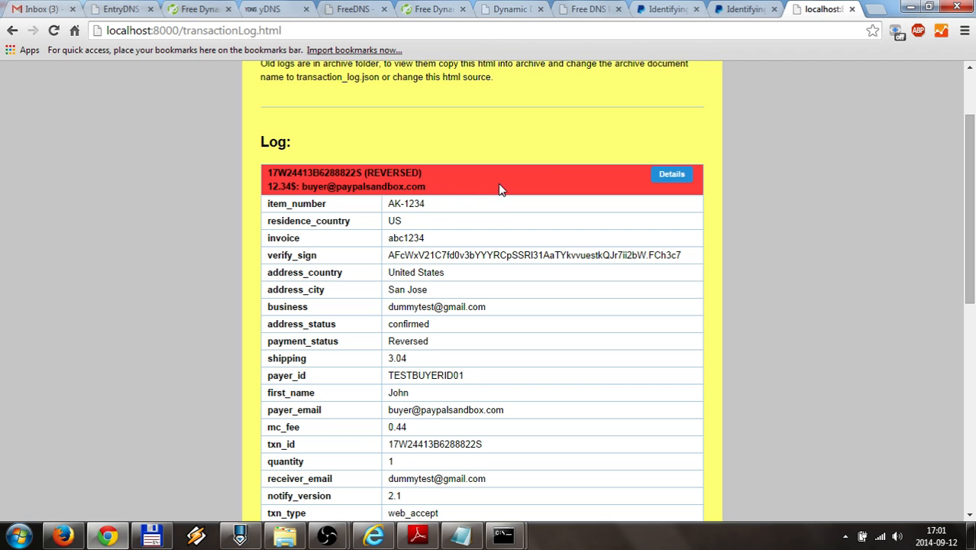
{"action": "left_click", "coordinate": [672, 174]}
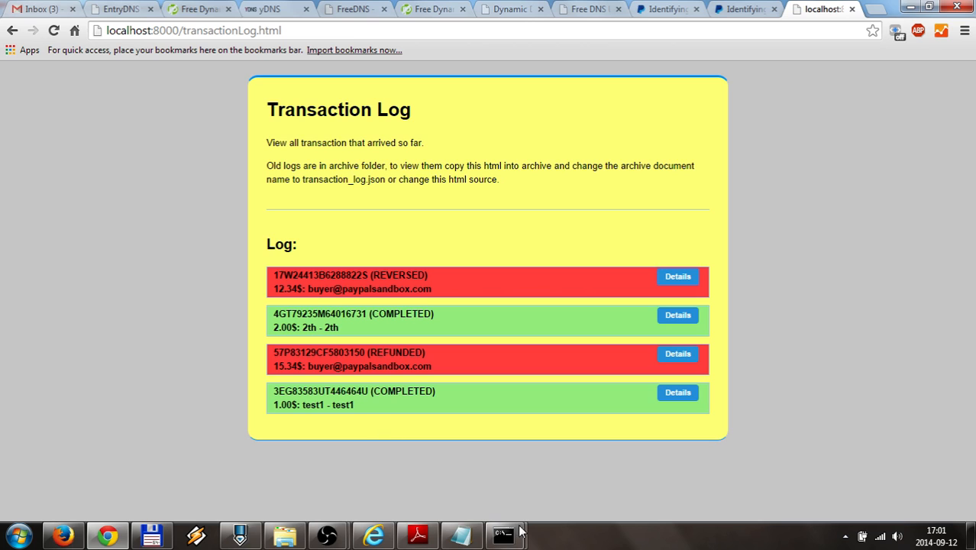
{"action": "mouse_move", "coordinate": [329, 536]}
Scroll the PDF guide down to the 'Hit Details' bullet, then minimize it
{"action": "left_click", "coordinate": [433, 540]}
{"action": "scroll", "coordinate": [360, 357], "scroll_direction": "down", "scroll_amount": 5}
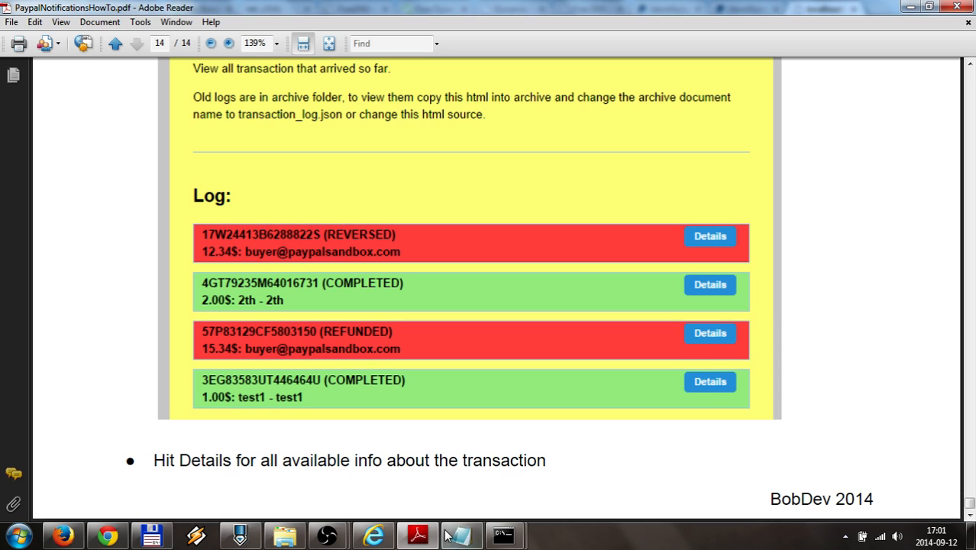
{"action": "left_click", "coordinate": [420, 539]}
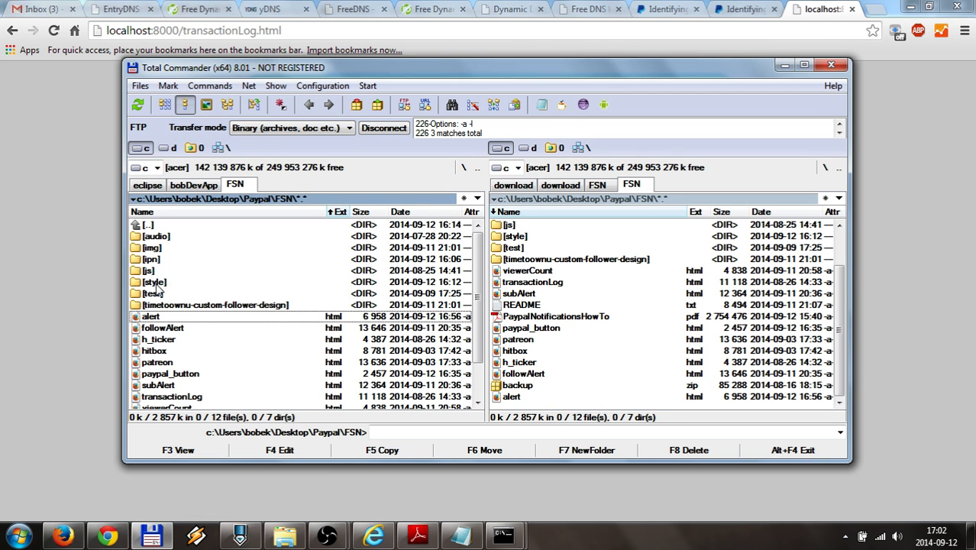
Open alert.css from the FSN style folder in PSPad
{"action": "right_click", "coordinate": [155, 316]}
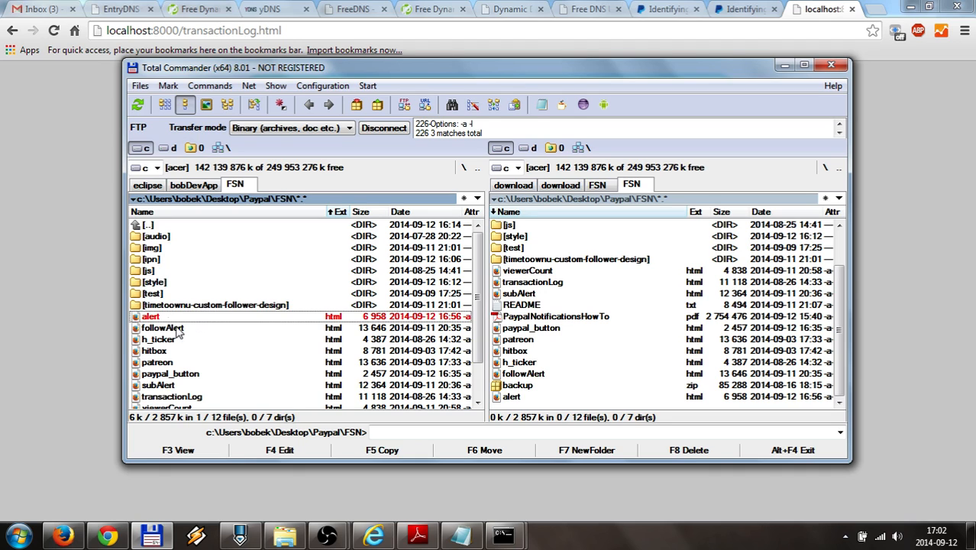
{"action": "right_click", "coordinate": [159, 317]}
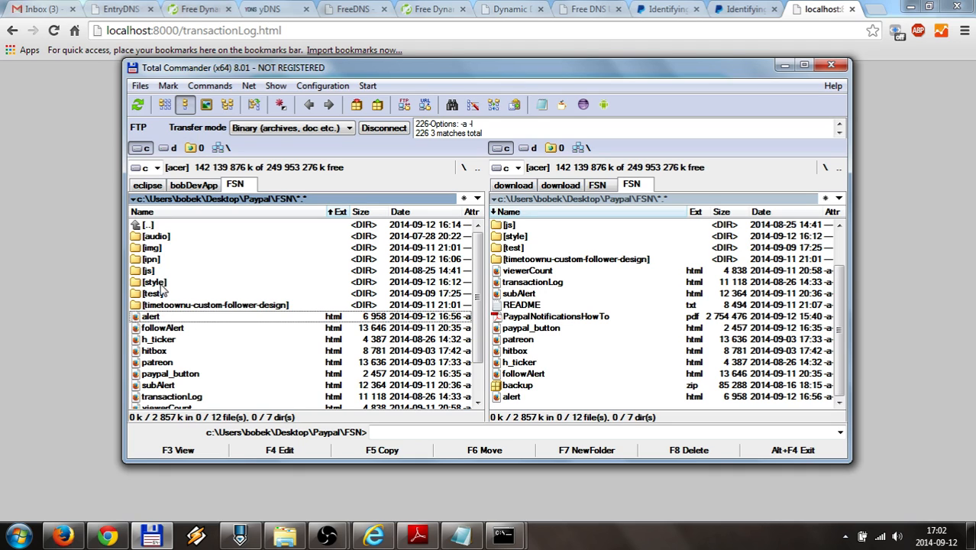
{"action": "double_click", "coordinate": [154, 282]}
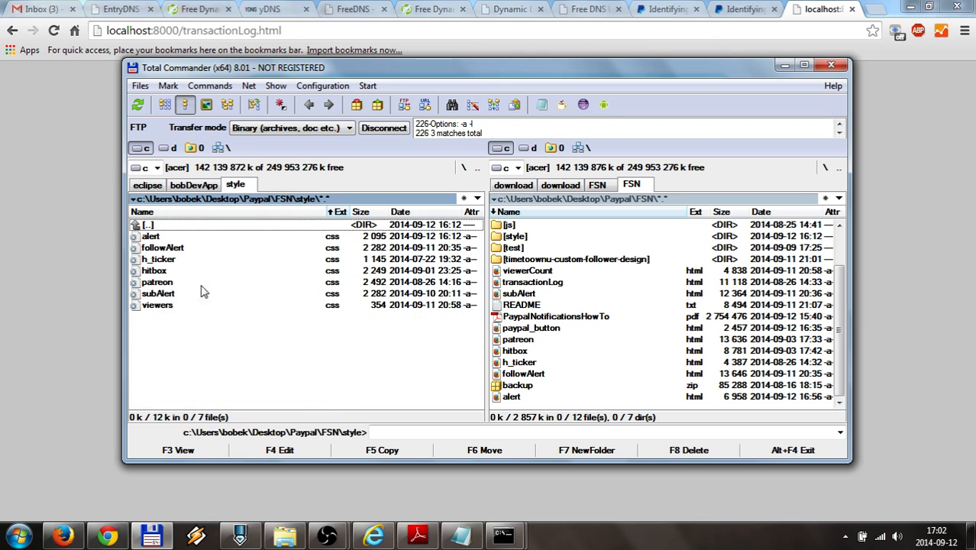
{"action": "right_click", "coordinate": [149, 240]}
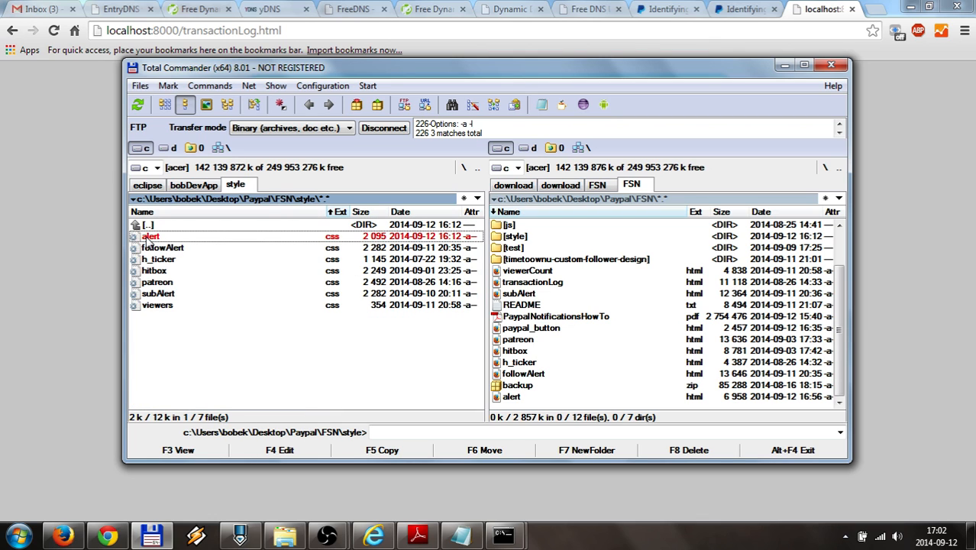
{"action": "double_click", "coordinate": [152, 236]}
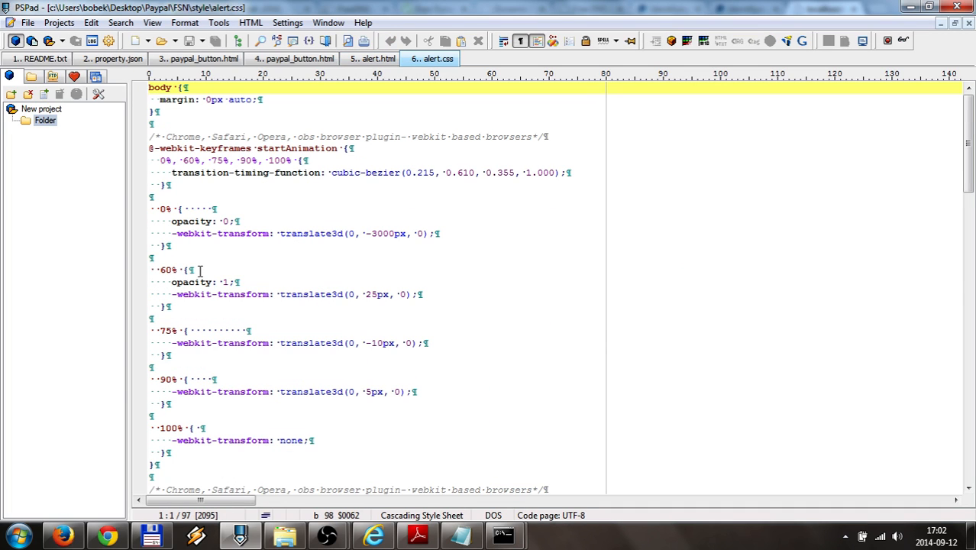
{"action": "scroll", "coordinate": [199, 270], "scroll_direction": "down", "scroll_amount": 2}
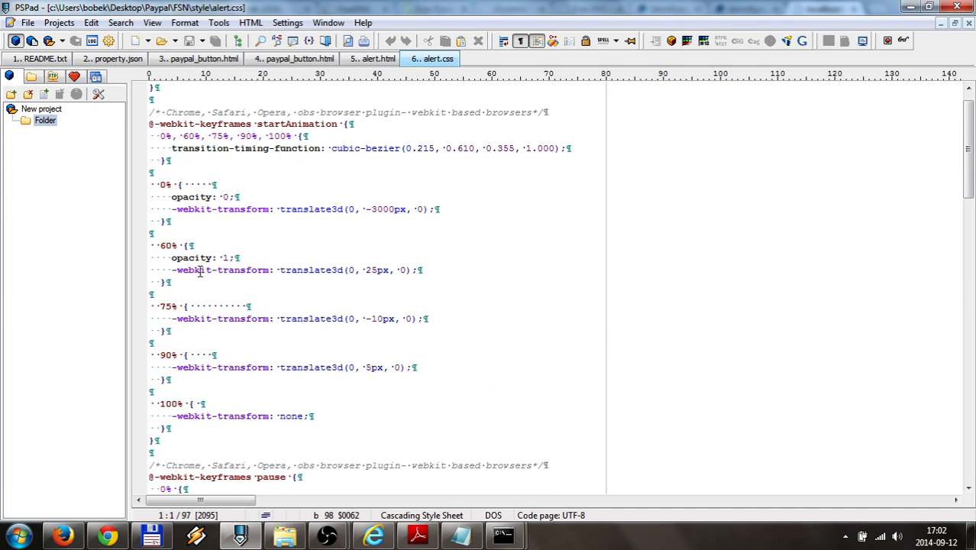
{"action": "double_click", "coordinate": [277, 100]}
{"action": "scroll", "coordinate": [269, 325], "scroll_direction": "down", "scroll_amount": 9}
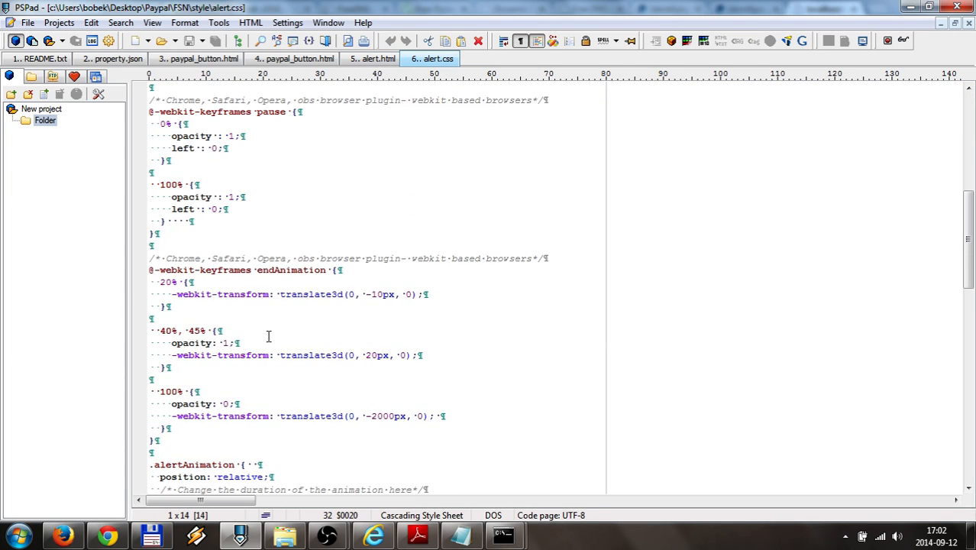
{"action": "double_click", "coordinate": [287, 270]}
{"action": "scroll", "coordinate": [286, 414], "scroll_direction": "down", "scroll_amount": 5}
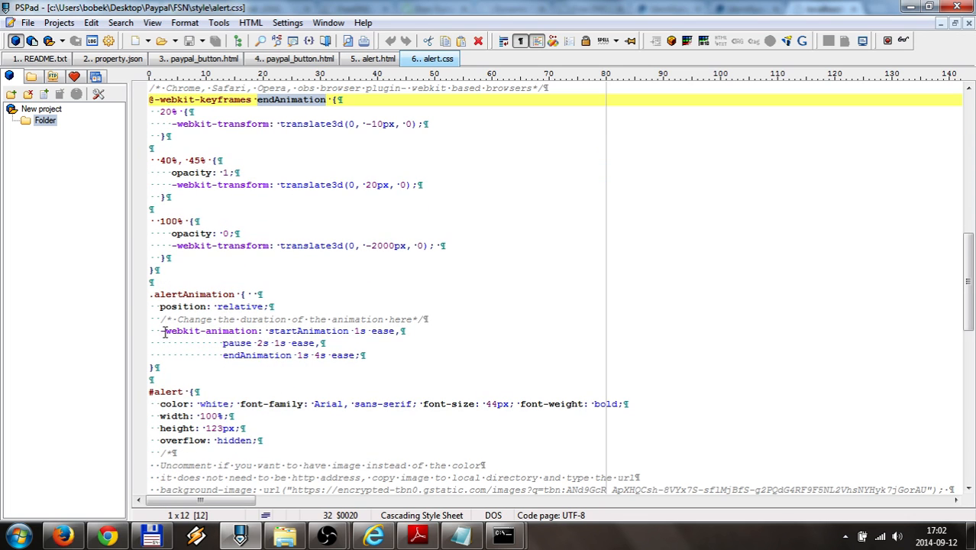
{"action": "left_click_drag", "start_coordinate": [163, 331], "coordinate": [381, 355]}
{"action": "left_click", "coordinate": [360, 331]}
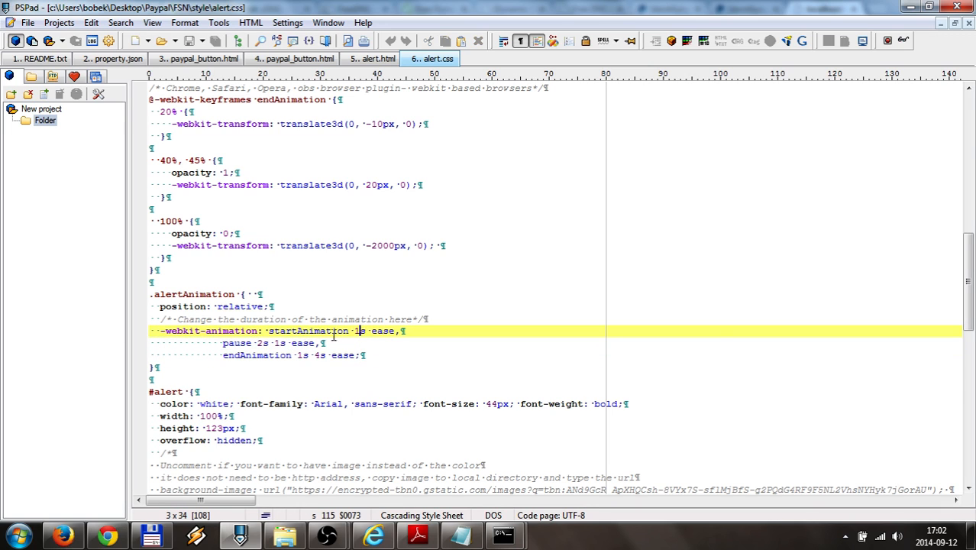
{"action": "left_click", "coordinate": [270, 345]}
{"action": "left_click", "coordinate": [318, 353]}
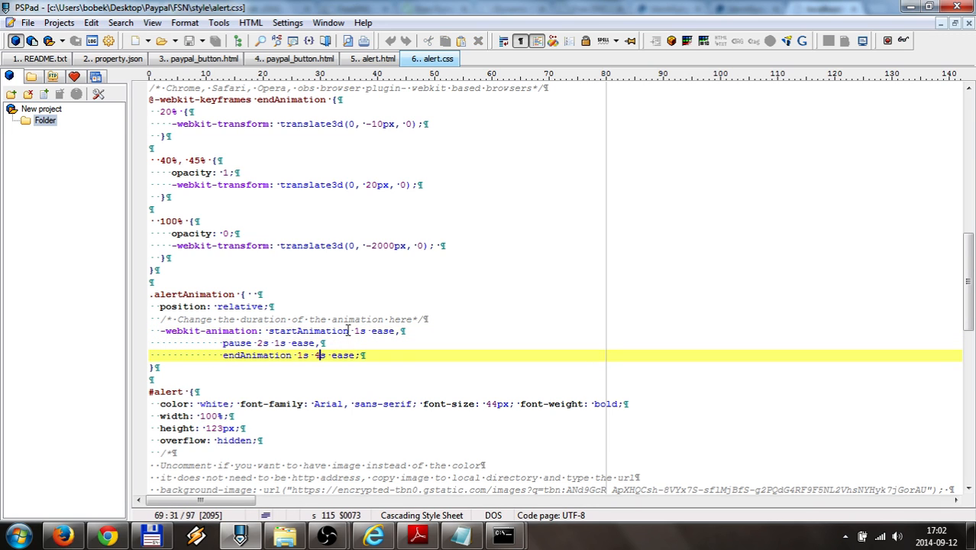
{"action": "double_click", "coordinate": [261, 342]}
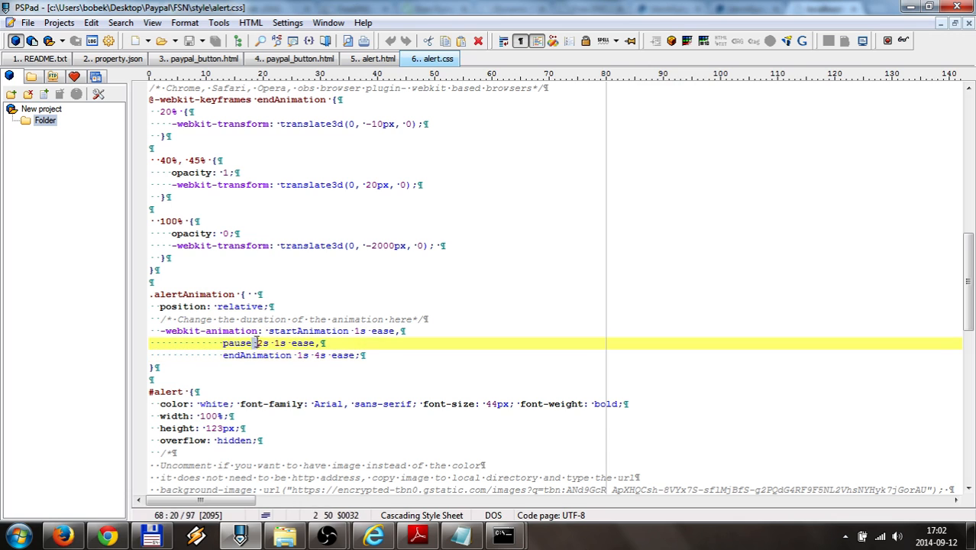
{"action": "left_click", "coordinate": [356, 330]}
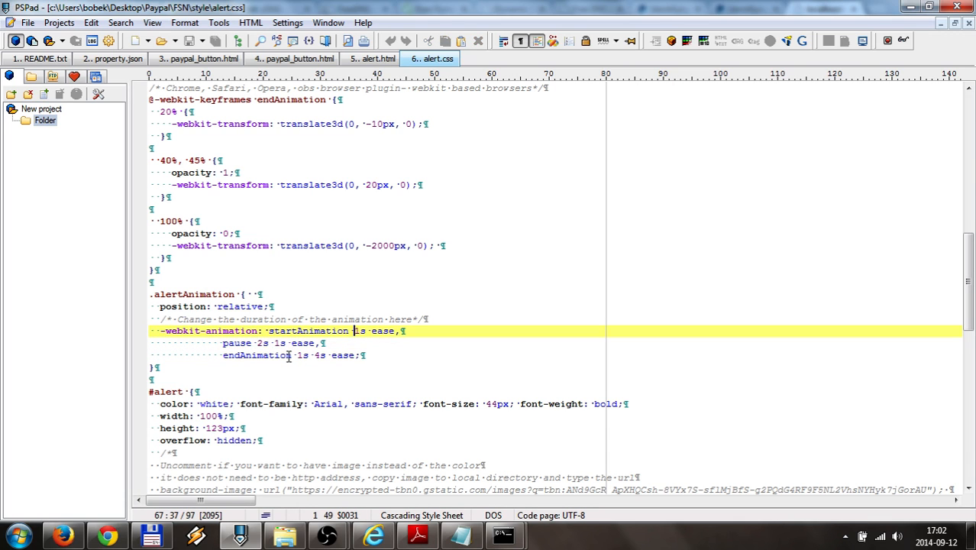
{"action": "scroll", "coordinate": [288, 356], "scroll_direction": "up", "scroll_amount": 15}
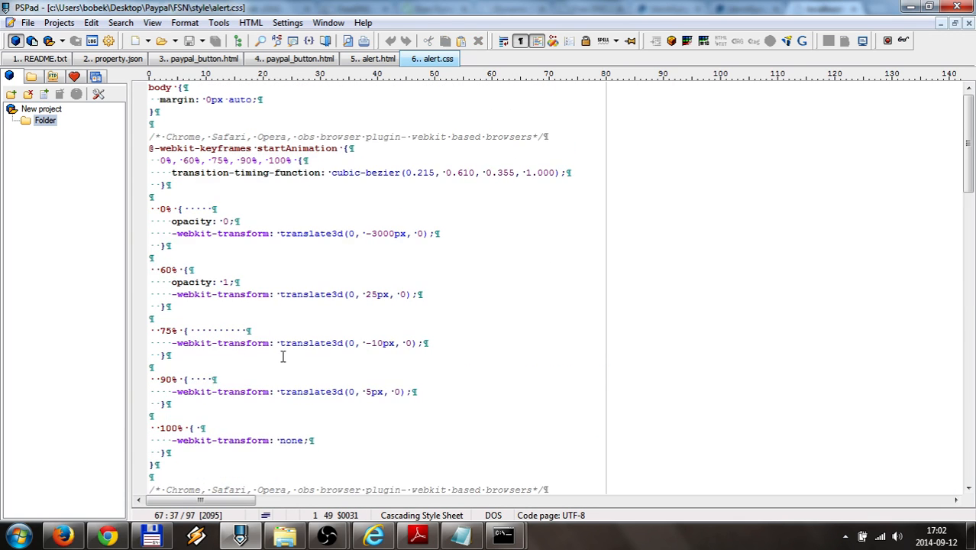
{"action": "scroll", "coordinate": [241, 276], "scroll_direction": "down", "scroll_amount": 2}
{"action": "double_click", "coordinate": [285, 100]}
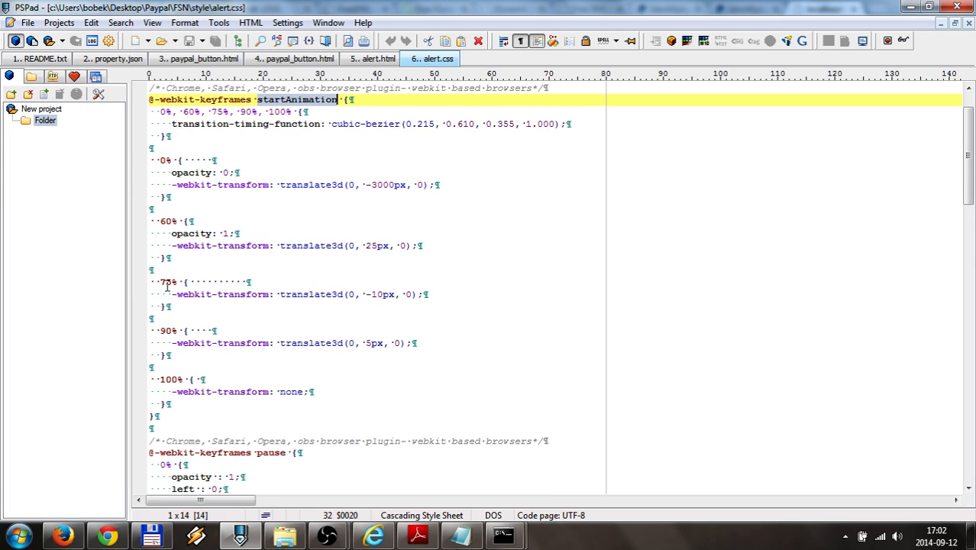
Search for animate.css, open the project site, and go to its GitHub repository
{"action": "left_click", "coordinate": [107, 537]}
{"action": "left_click", "coordinate": [168, 32]}
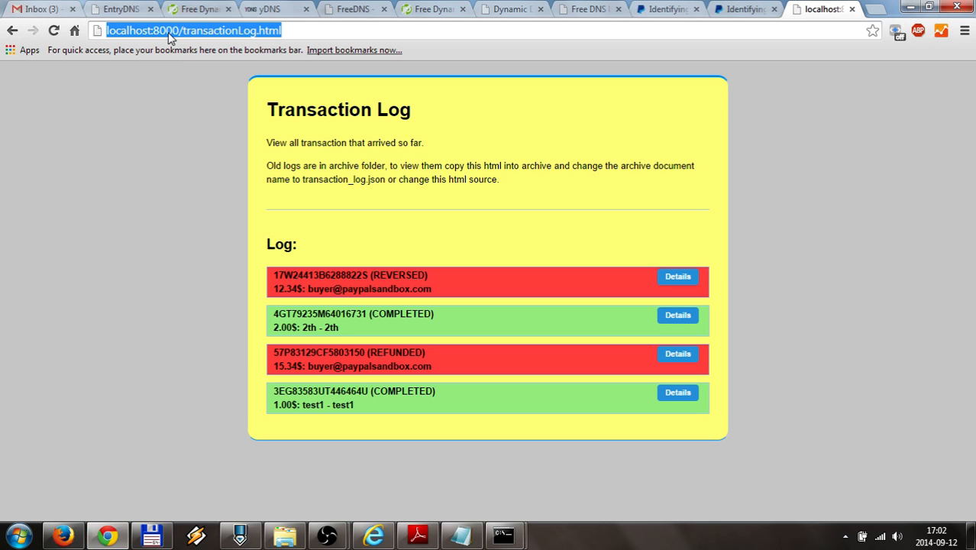
{"action": "type", "text": "animat"}
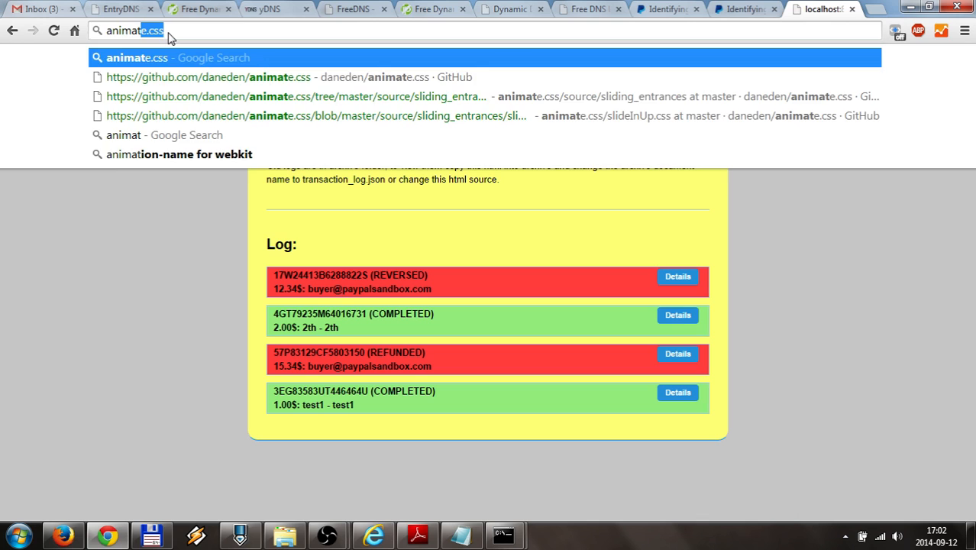
{"action": "key", "text": "Return"}
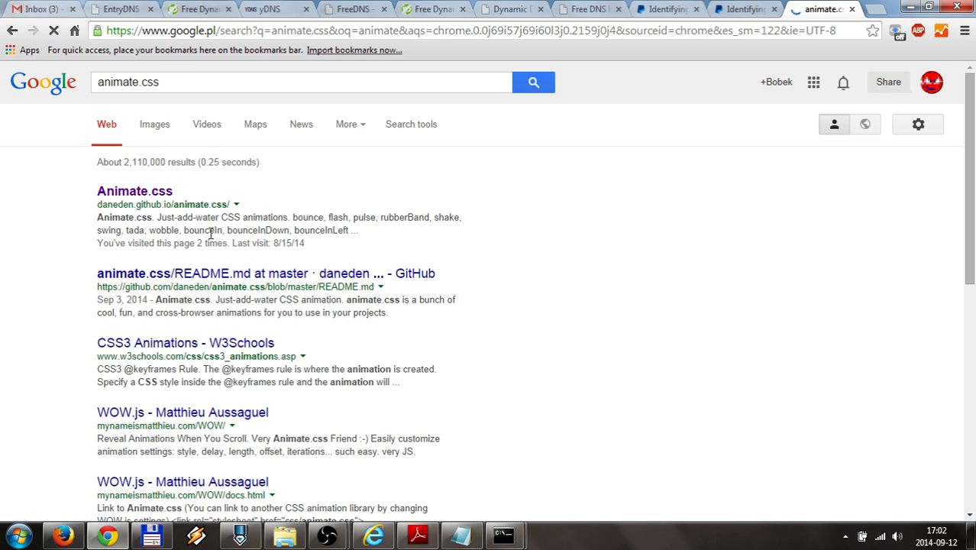
{"action": "left_click", "coordinate": [124, 192]}
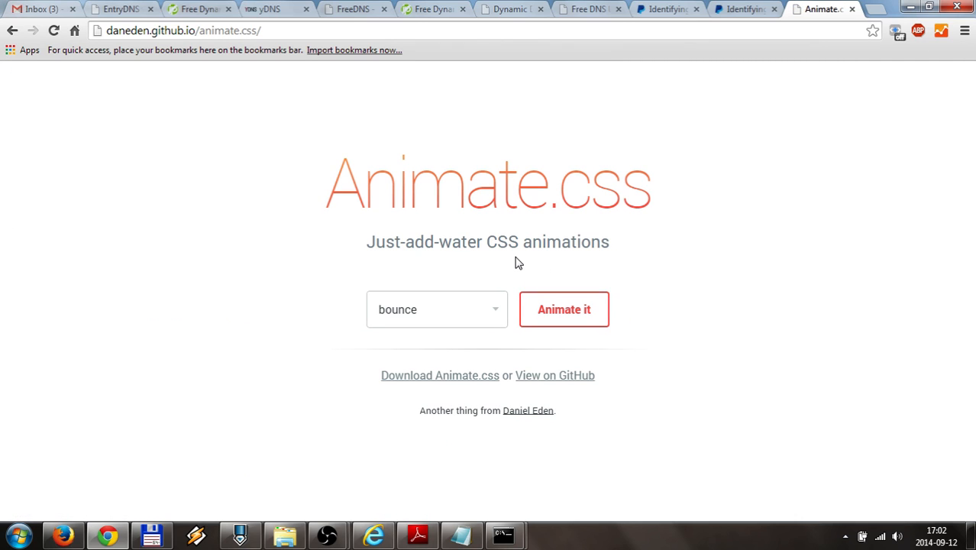
{"action": "left_click", "coordinate": [493, 316]}
{"action": "left_click", "coordinate": [428, 179]}
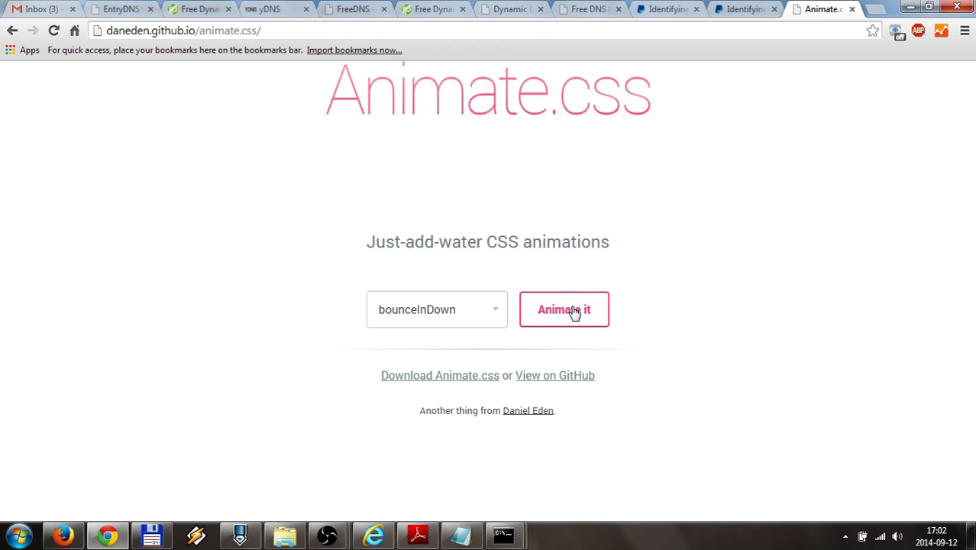
{"action": "left_click", "coordinate": [550, 378]}
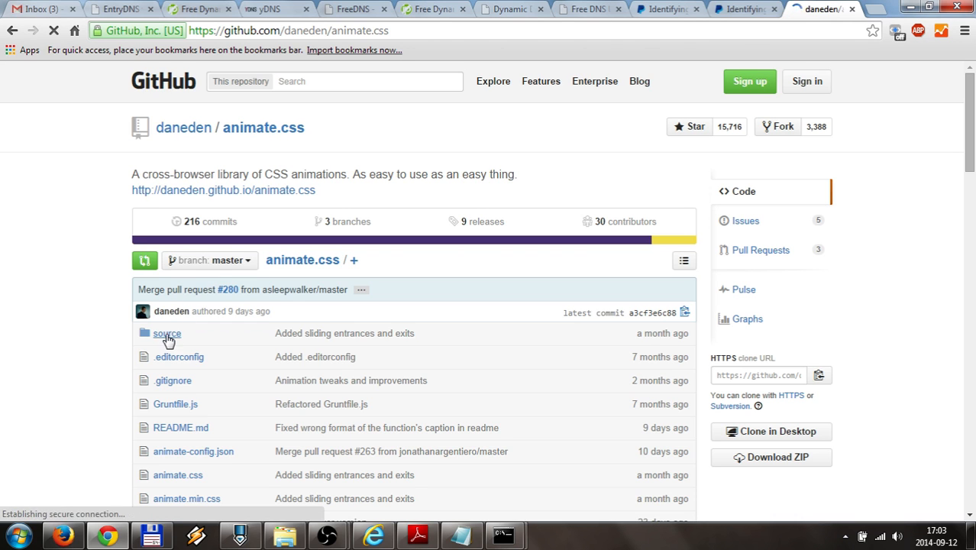
{"action": "left_click", "coordinate": [165, 335]}
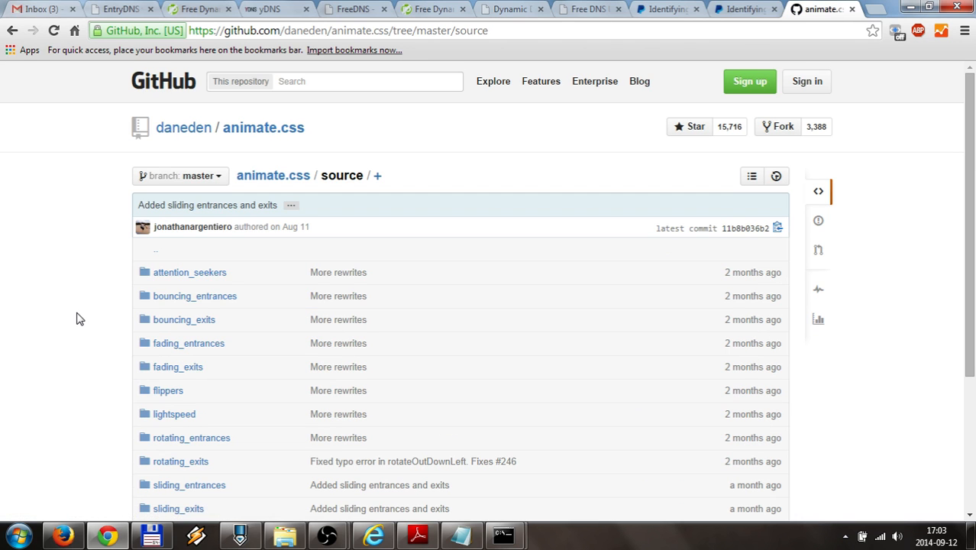
{"action": "scroll", "coordinate": [76, 318], "scroll_direction": "down", "scroll_amount": 1}
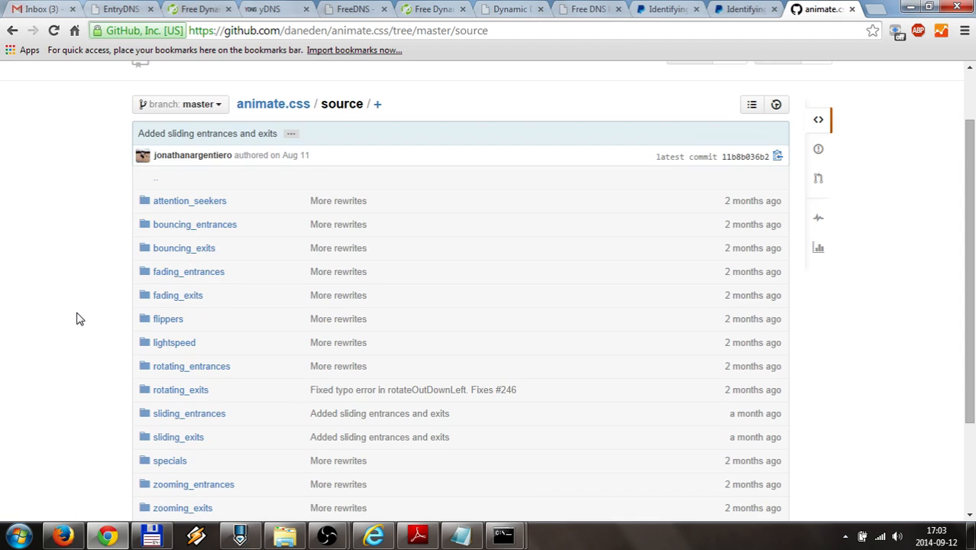
{"action": "left_click", "coordinate": [192, 272]}
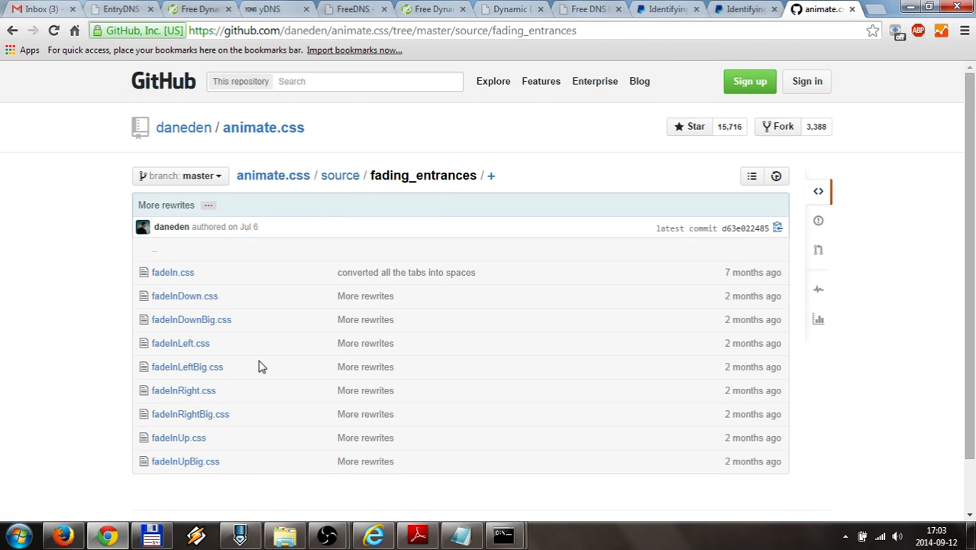
{"action": "scroll", "coordinate": [258, 366], "scroll_direction": "down", "scroll_amount": 1}
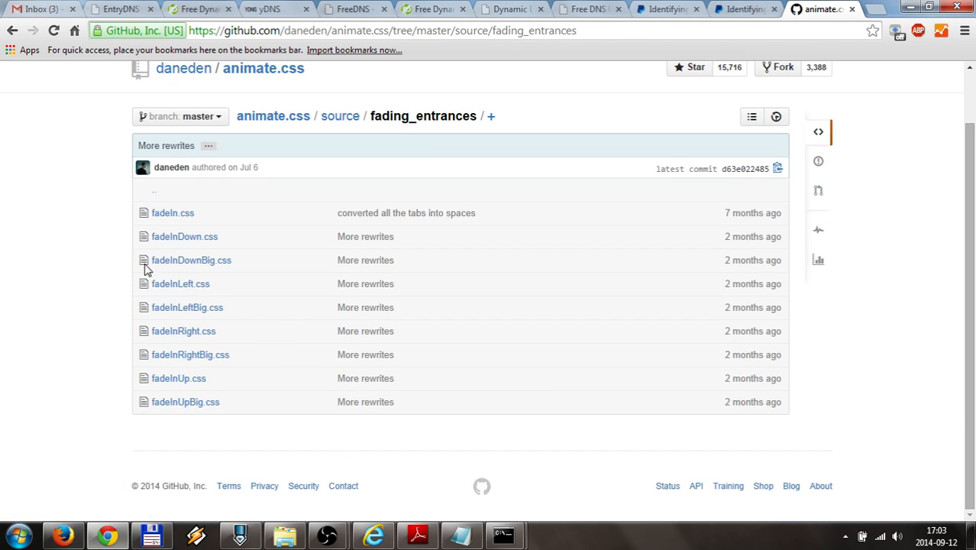
{"action": "left_click", "coordinate": [174, 214]}
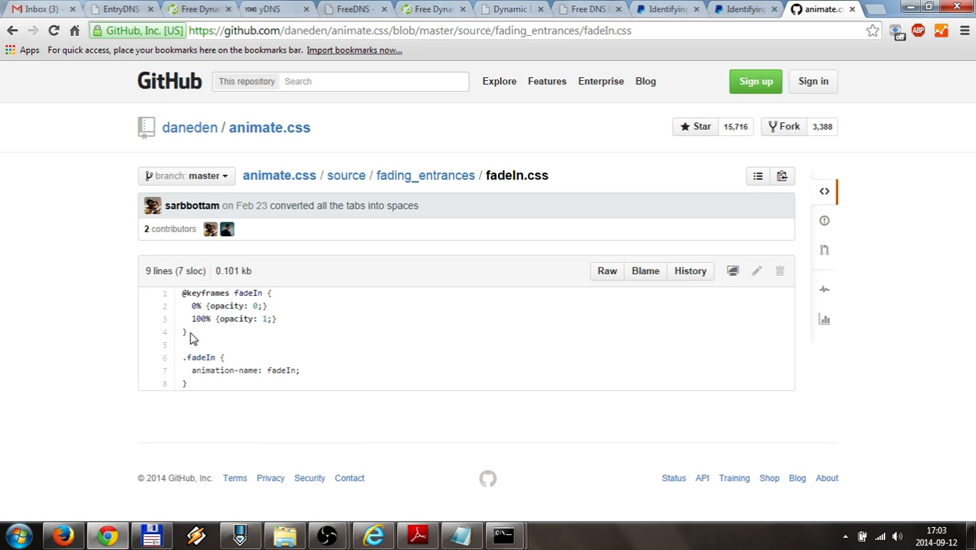
{"action": "left_click_drag", "start_coordinate": [190, 339], "coordinate": [181, 293]}
{"action": "key", "text": "ctrl+c"}
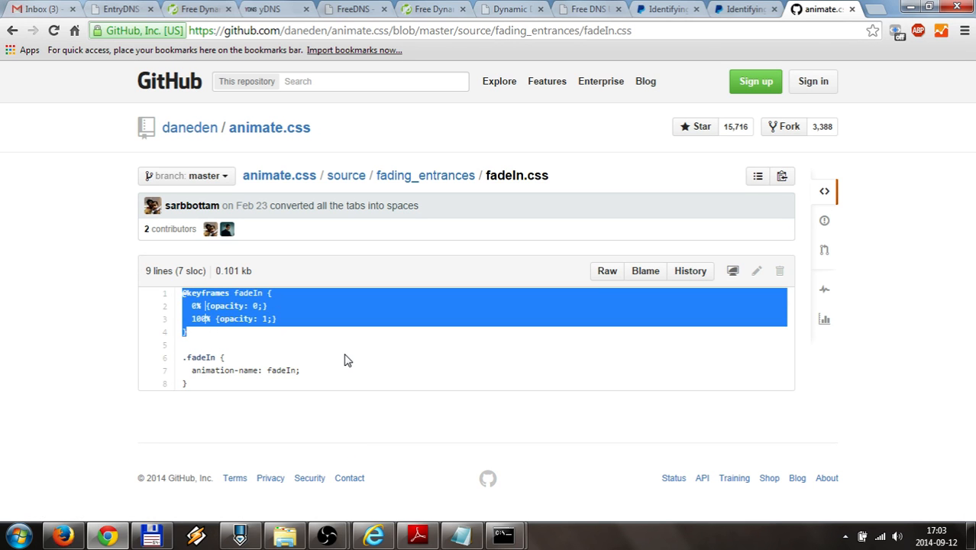
{"action": "left_click", "coordinate": [239, 534]}
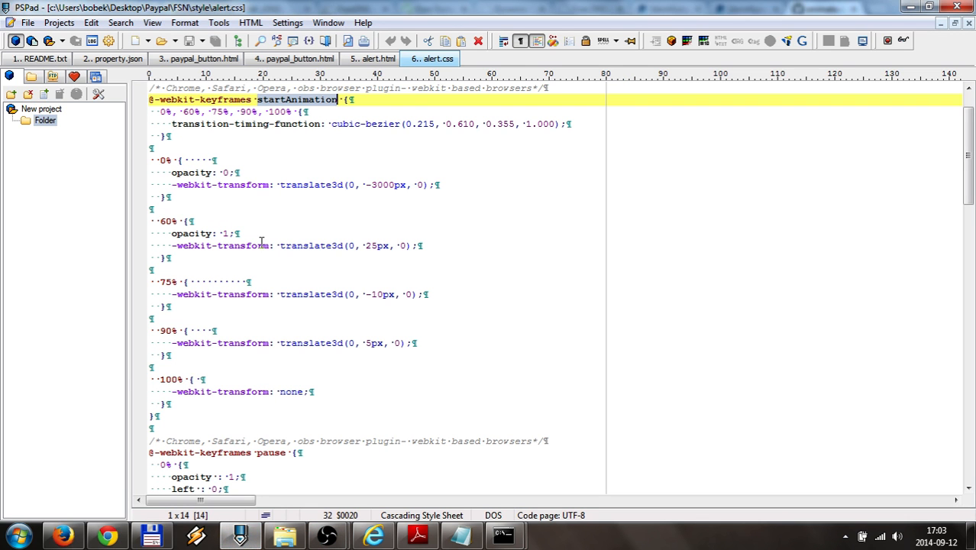
Paste the fadeIn keyframes block onto new empty lines at the top of alert.css
{"action": "left_click", "coordinate": [150, 90]}
{"action": "key", "text": "Return"}
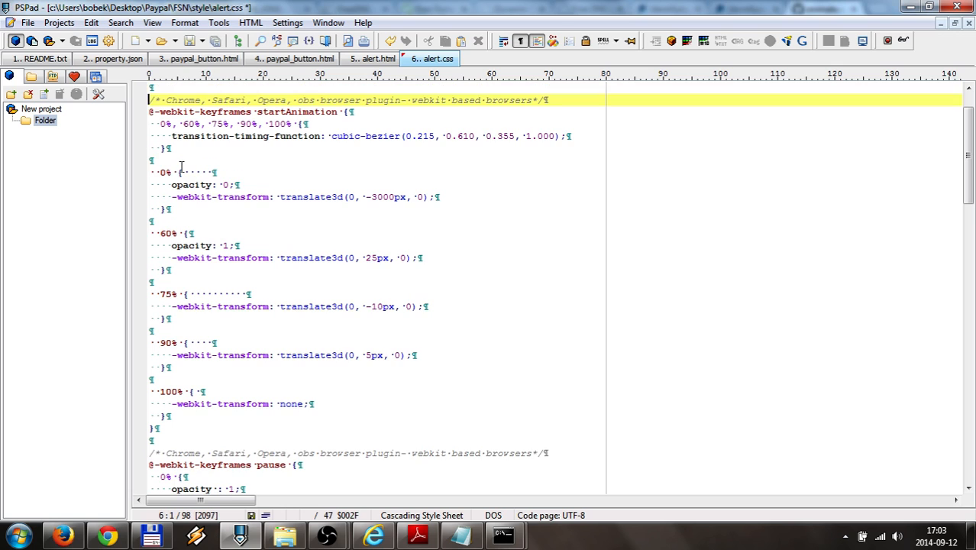
{"action": "key", "text": "Up"}
{"action": "key", "text": "ctrl+v"}
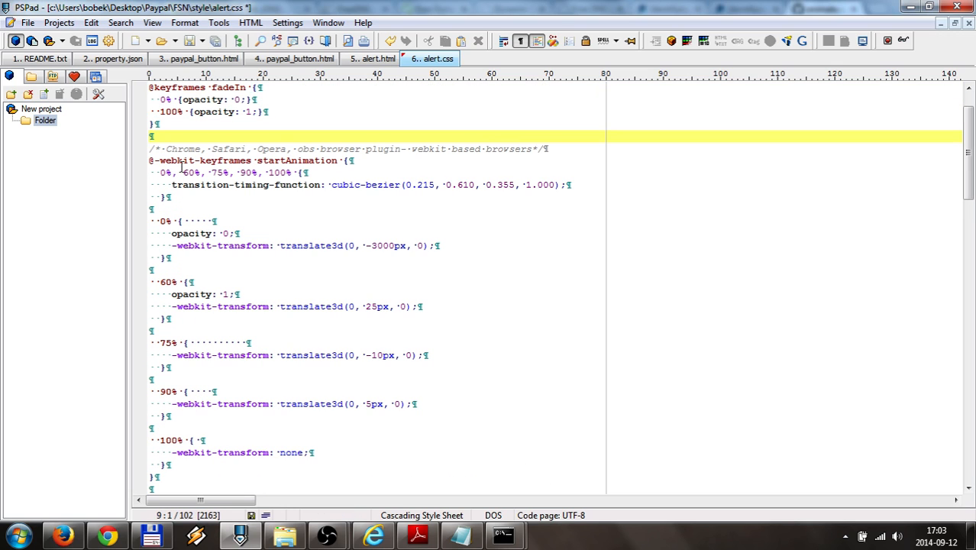
Rename the pasted fadeIn keyframes to startAnimation and give the rule the -webkit- prefix
{"action": "double_click", "coordinate": [311, 161]}
{"action": "key", "text": "ctrl+c"}
{"action": "double_click", "coordinate": [241, 87]}
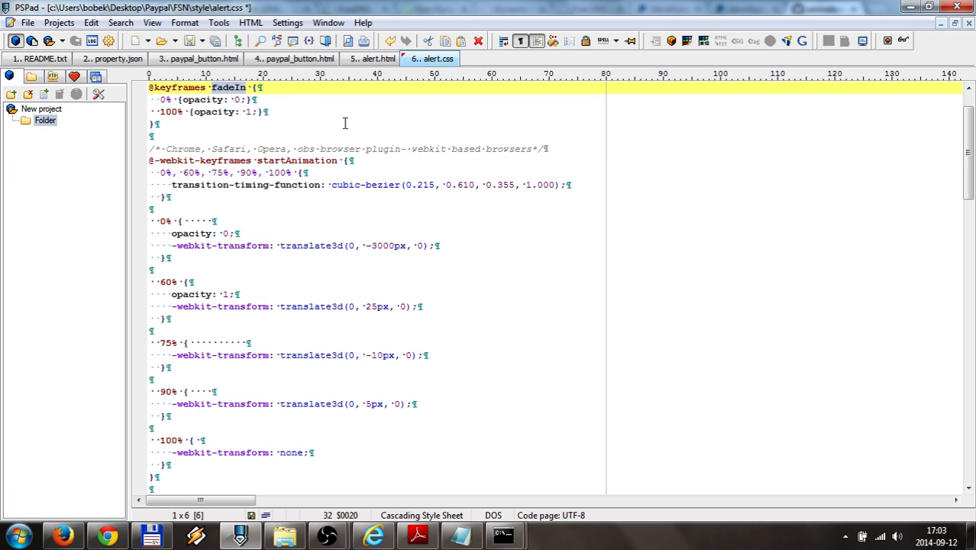
{"action": "key", "text": "ctrl+v"}
{"action": "left_click_drag", "start_coordinate": [155, 160], "coordinate": [200, 160]}
{"action": "key", "text": "ctrl+c"}
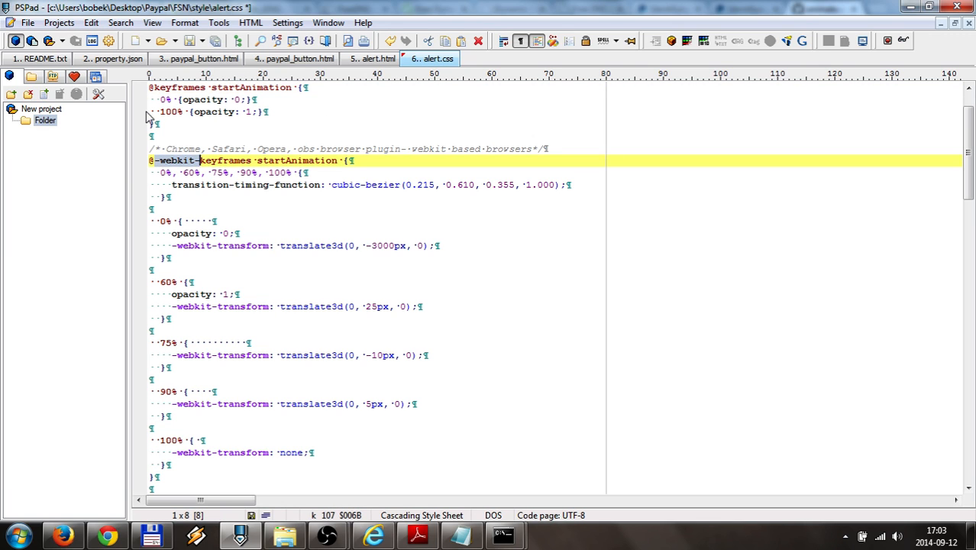
{"action": "left_click", "coordinate": [153, 88]}
{"action": "key", "text": "ctrl+v"}
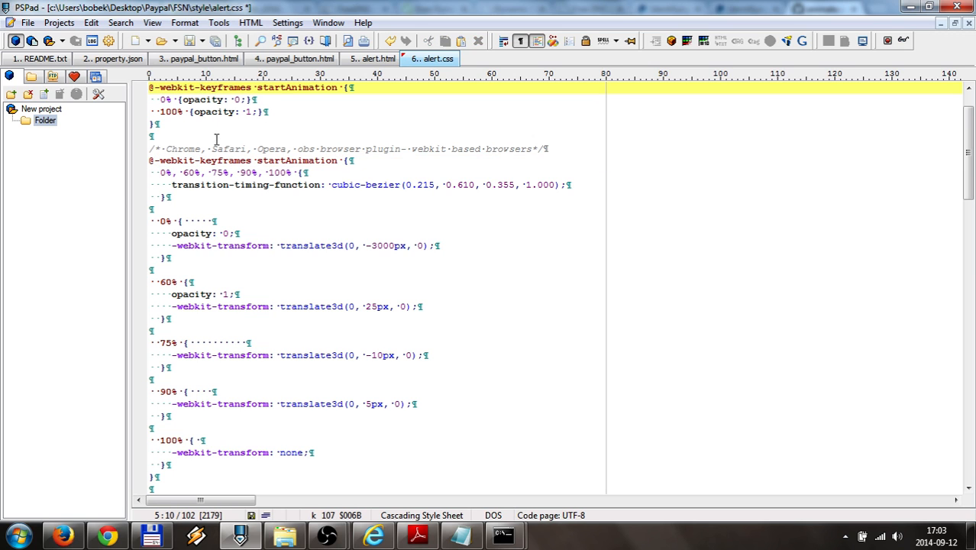
Cut the old bouncing startAnimation keyframes block, remove the leftover blank lines, and save alert.css
{"action": "left_click_drag", "start_coordinate": [153, 148], "coordinate": [212, 403]}
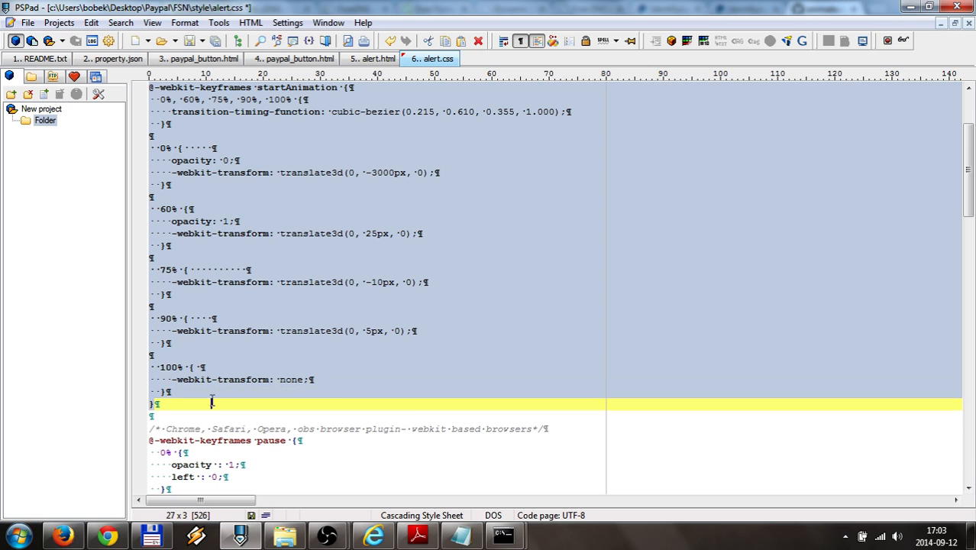
{"action": "key", "text": "ctrl+x"}
{"action": "scroll", "coordinate": [310, 325], "scroll_direction": "up", "scroll_amount": 2}
{"action": "scroll", "coordinate": [271, 313], "scroll_direction": "up", "scroll_amount": 2}
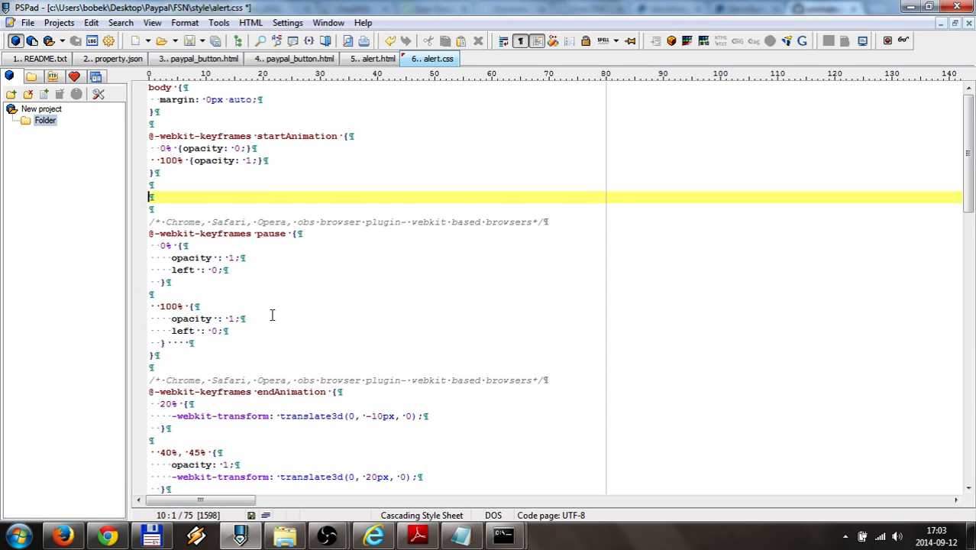
{"action": "key", "text": "BackSpace"}
{"action": "key", "text": "BackSpace"}
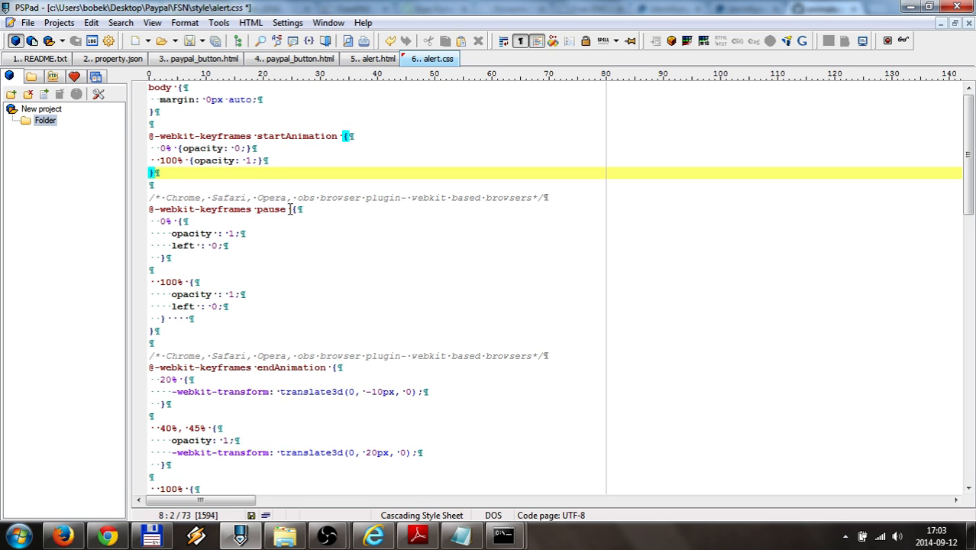
{"action": "key", "text": "ctrl+s"}
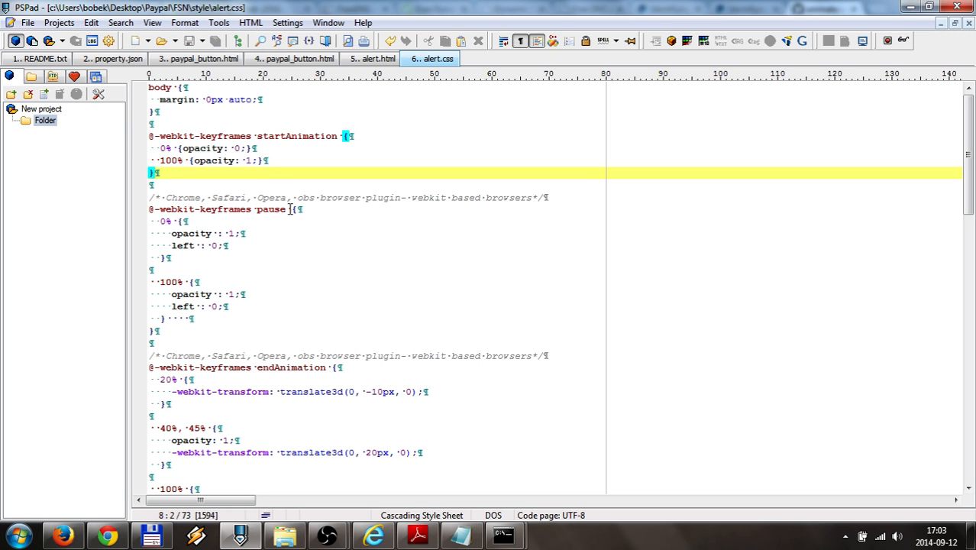
{"action": "left_click", "coordinate": [343, 540]}
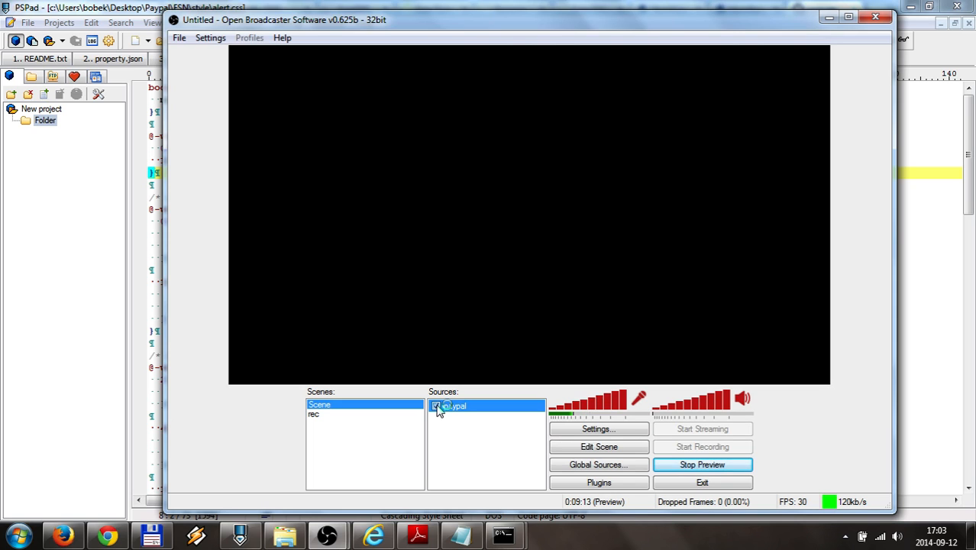
Enable the paypal browser source, append '?onload=test' to its URL, then minimize OBS
{"action": "left_click", "coordinate": [436, 406]}
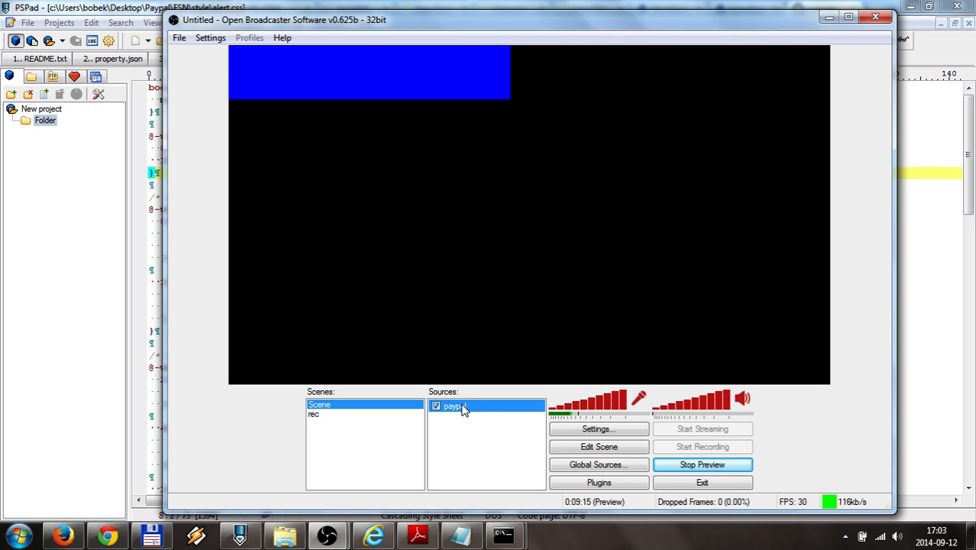
{"action": "right_click", "coordinate": [464, 410]}
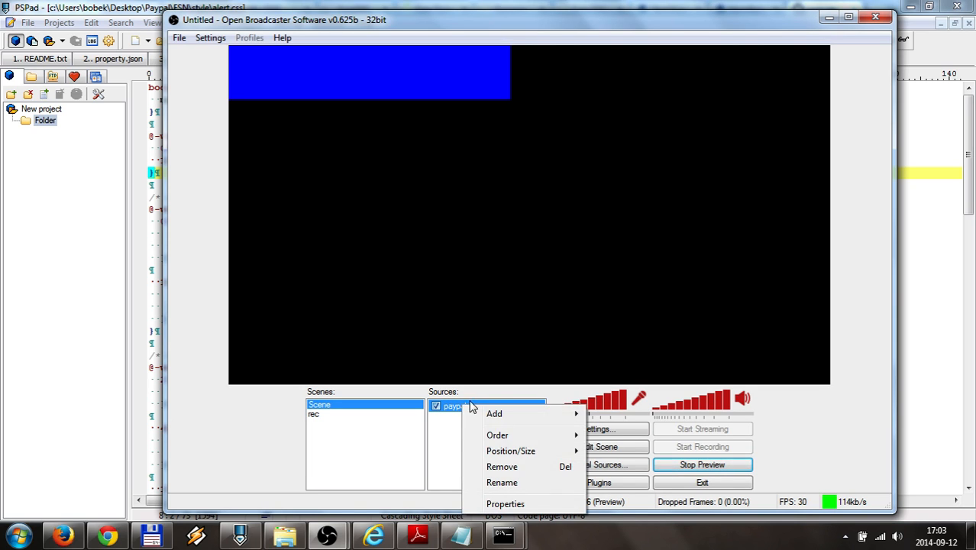
{"action": "left_click", "coordinate": [496, 503]}
{"action": "left_click", "coordinate": [513, 180]}
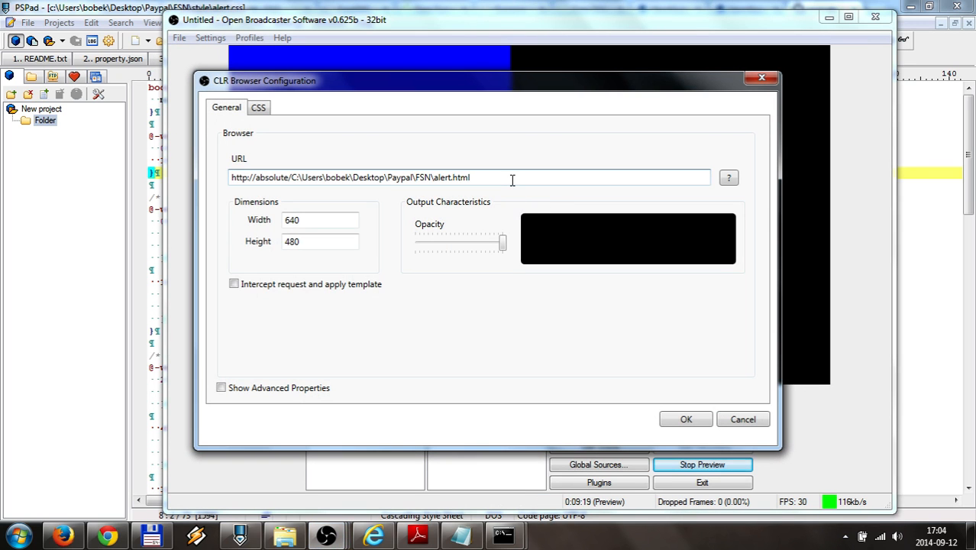
{"action": "type", "text": "?onload=test"}
{"action": "left_click", "coordinate": [687, 420]}
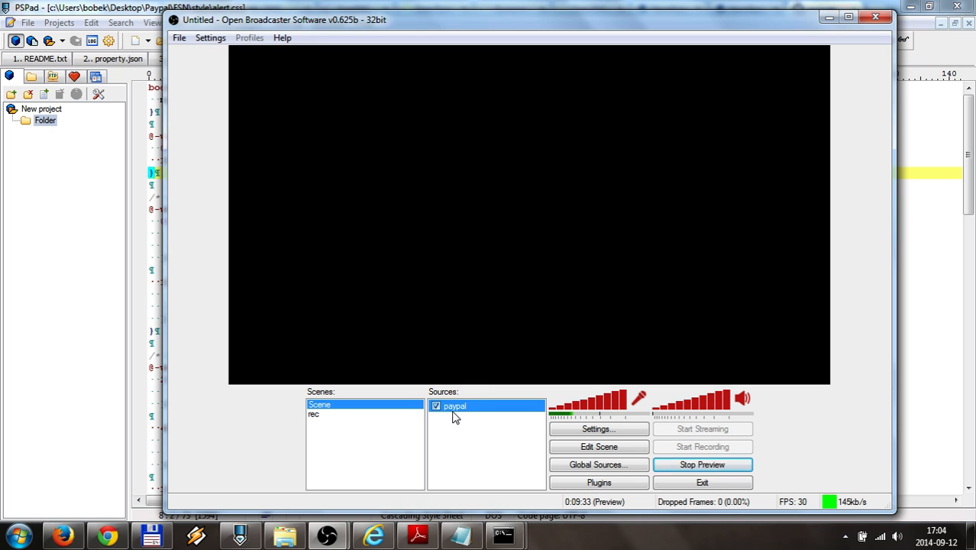
{"action": "left_click", "coordinate": [829, 20]}
{"action": "left_click", "coordinate": [195, 172]}
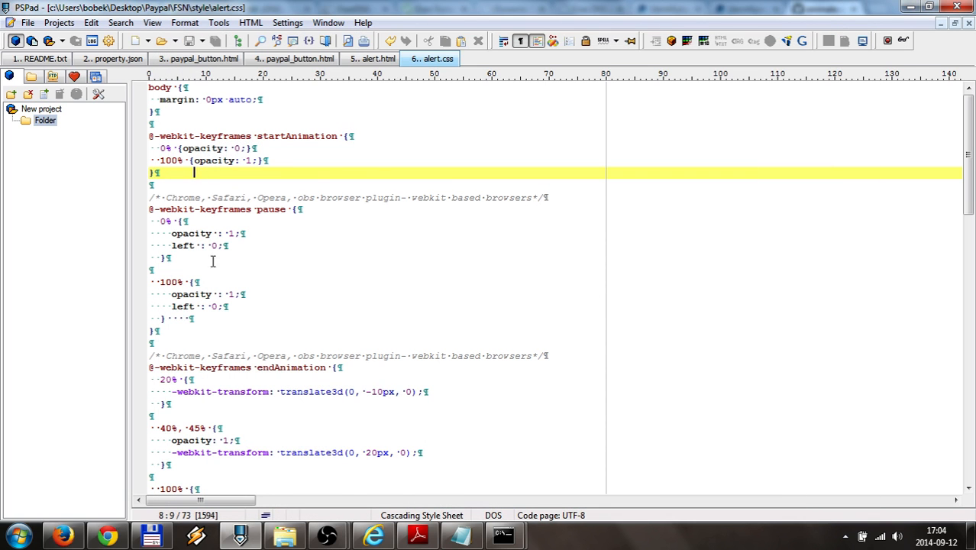
{"action": "scroll", "coordinate": [219, 330], "scroll_direction": "down", "scroll_amount": 7}
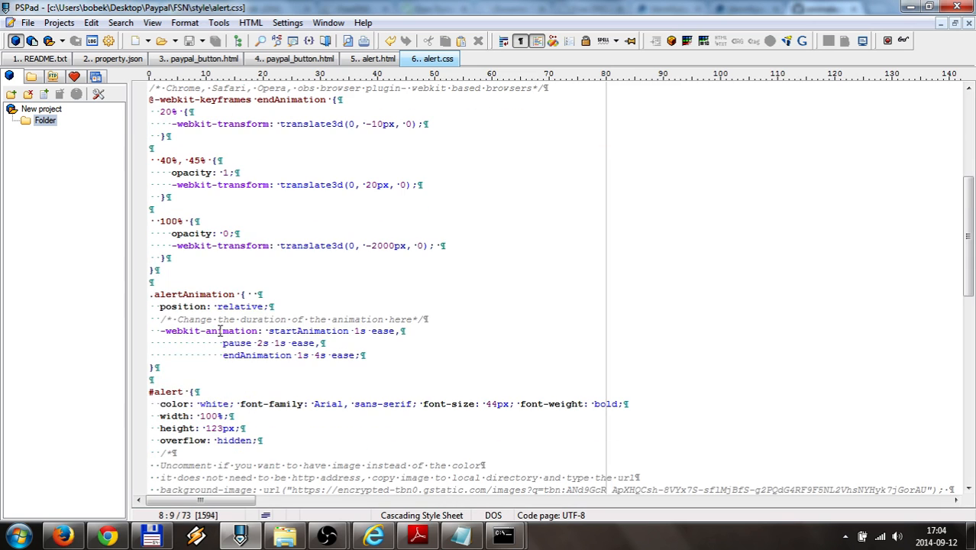
{"action": "scroll", "coordinate": [219, 330], "scroll_direction": "down", "scroll_amount": 10}
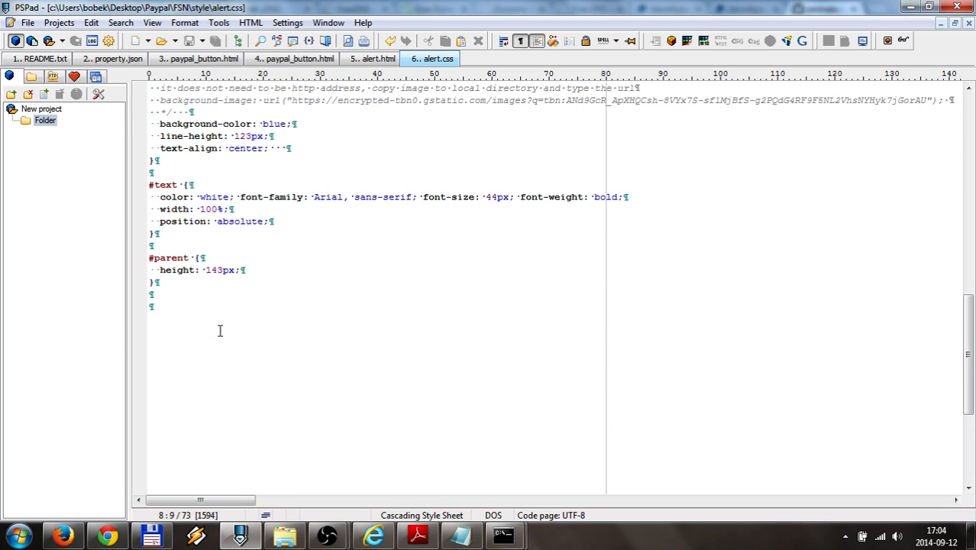
{"action": "scroll", "coordinate": [219, 331], "scroll_direction": "up", "scroll_amount": 1}
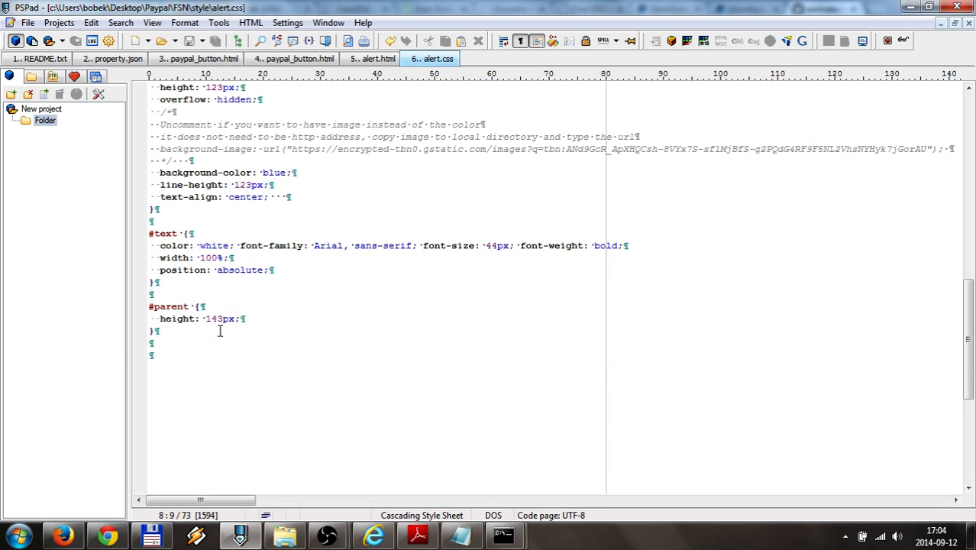
{"action": "left_click", "coordinate": [378, 62]}
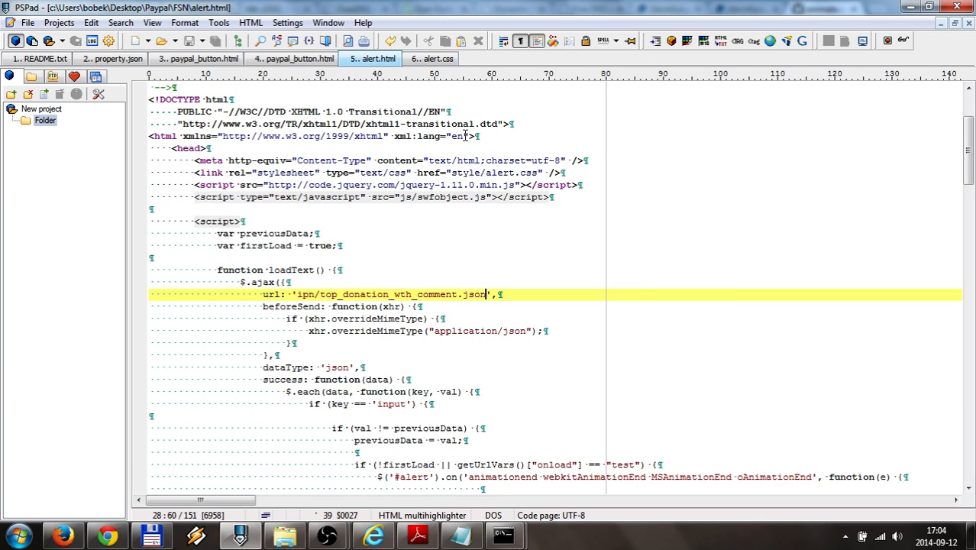
{"action": "scroll", "coordinate": [636, 297], "scroll_direction": "down", "scroll_amount": 20}
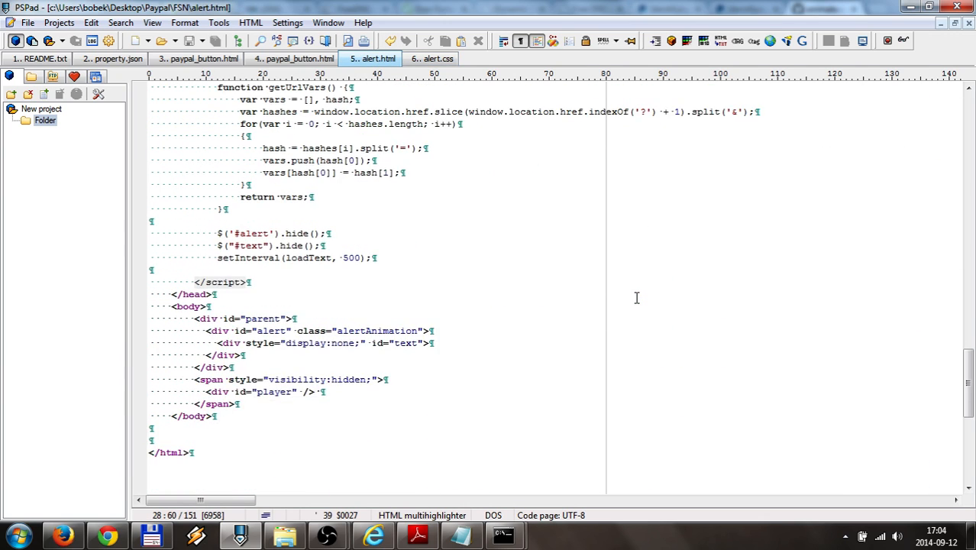
{"action": "scroll", "coordinate": [478, 298], "scroll_direction": "up", "scroll_amount": 1}
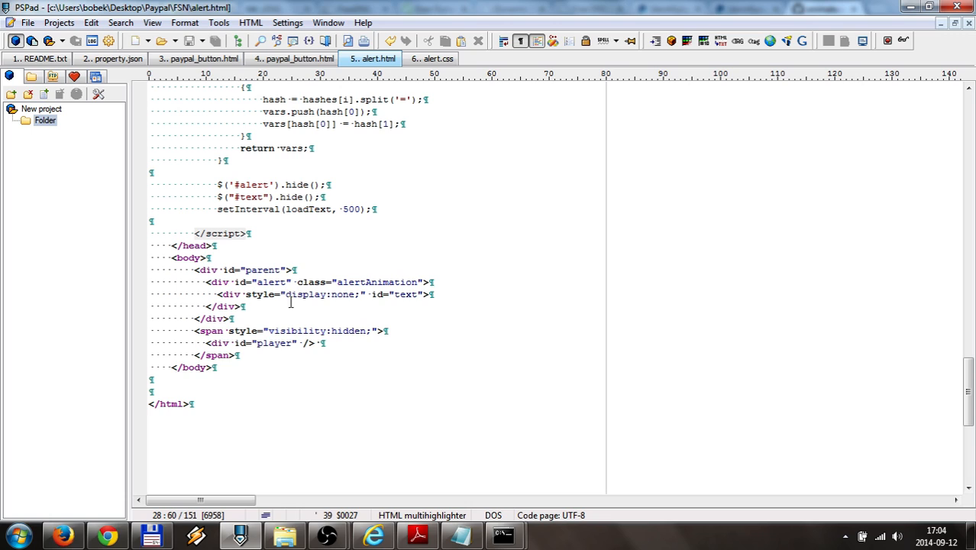
{"action": "double_click", "coordinate": [252, 269]}
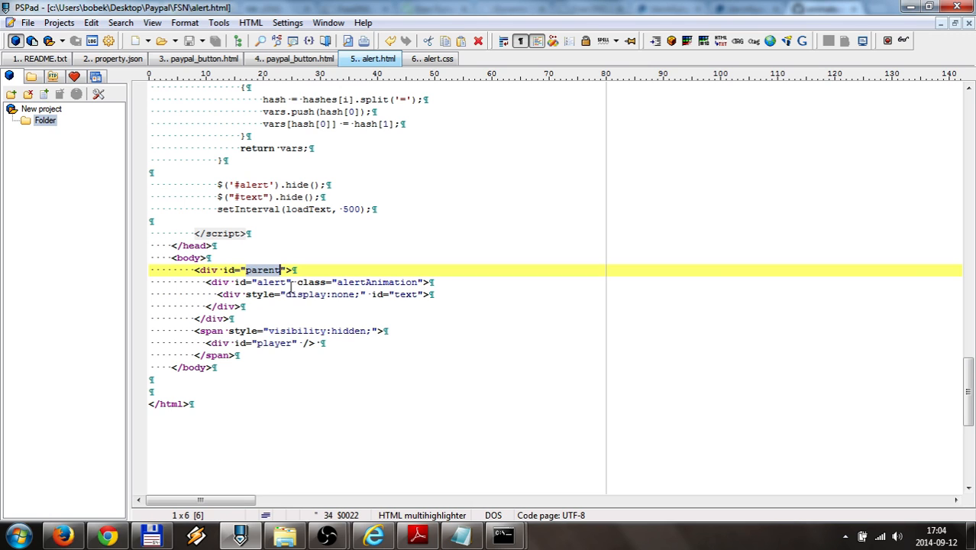
{"action": "double_click", "coordinate": [268, 282]}
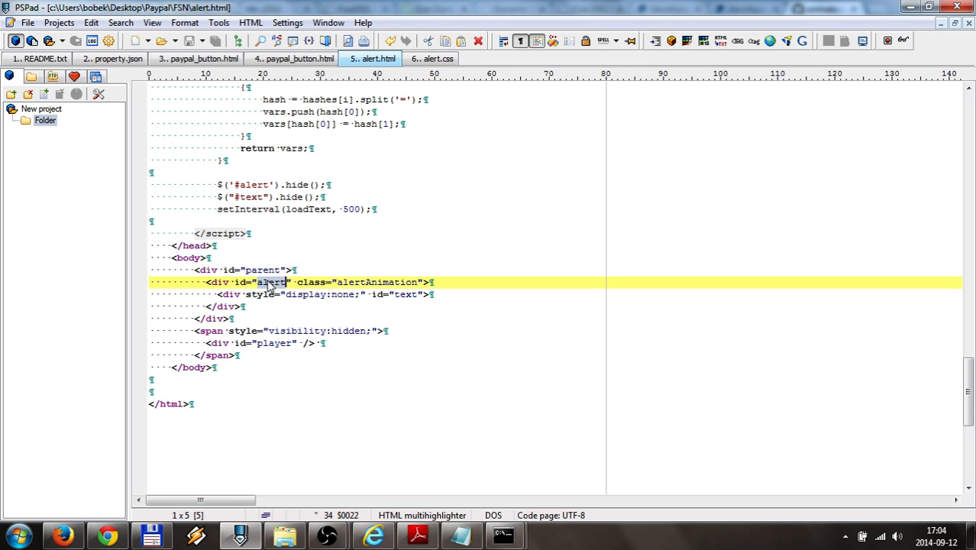
{"action": "double_click", "coordinate": [406, 295]}
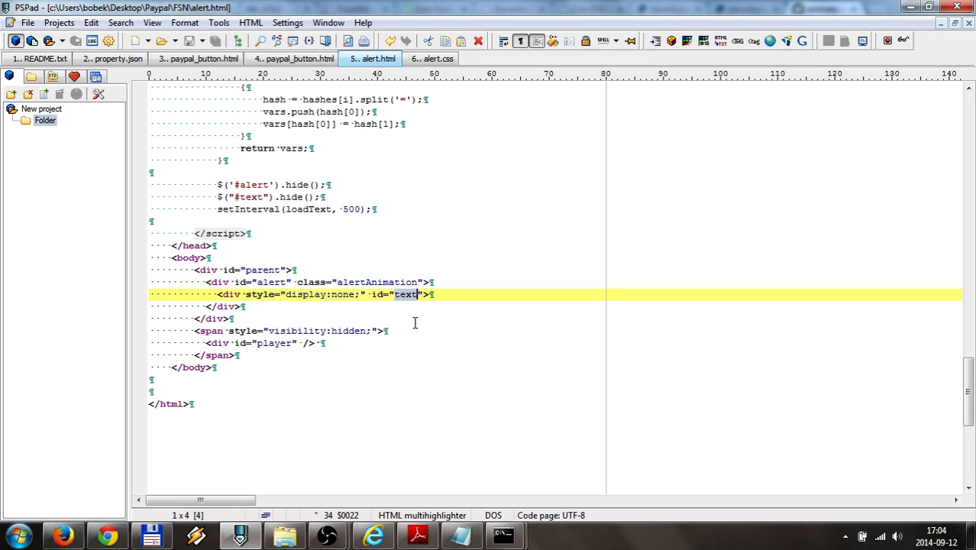
{"action": "left_click", "coordinate": [432, 59]}
{"action": "scroll", "coordinate": [230, 252], "scroll_direction": "up", "scroll_amount": 1}
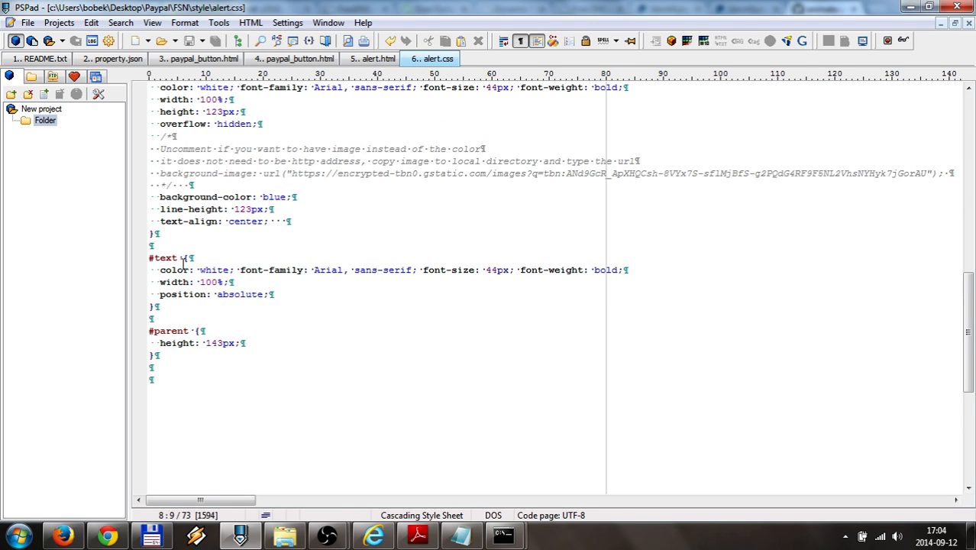
{"action": "scroll", "coordinate": [172, 304], "scroll_direction": "up", "scroll_amount": 2}
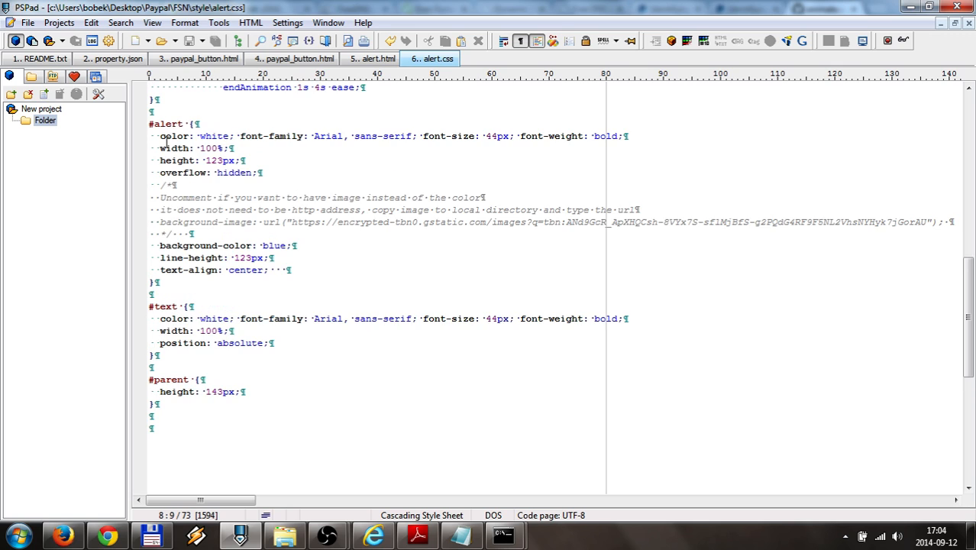
{"action": "double_click", "coordinate": [166, 124]}
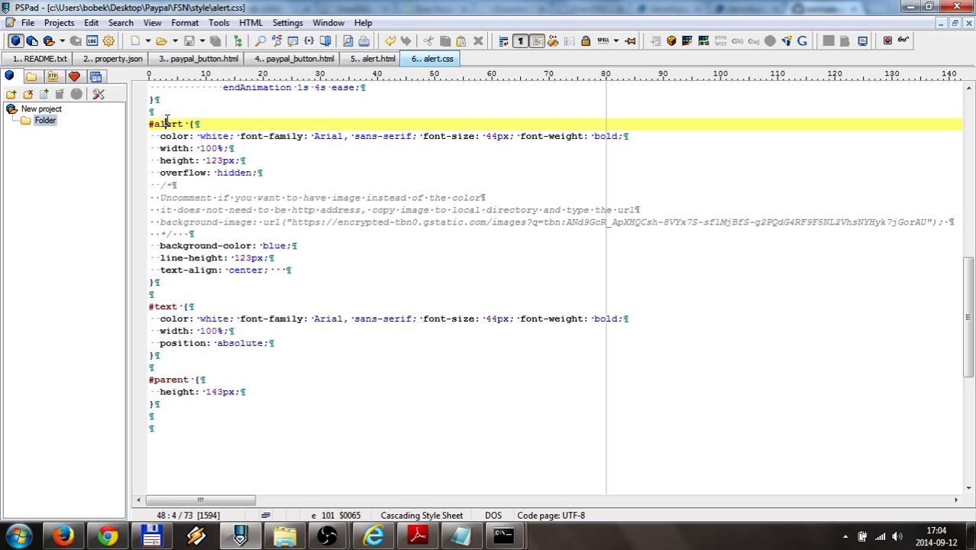
{"action": "double_click", "coordinate": [163, 306]}
{"action": "double_click", "coordinate": [177, 381]}
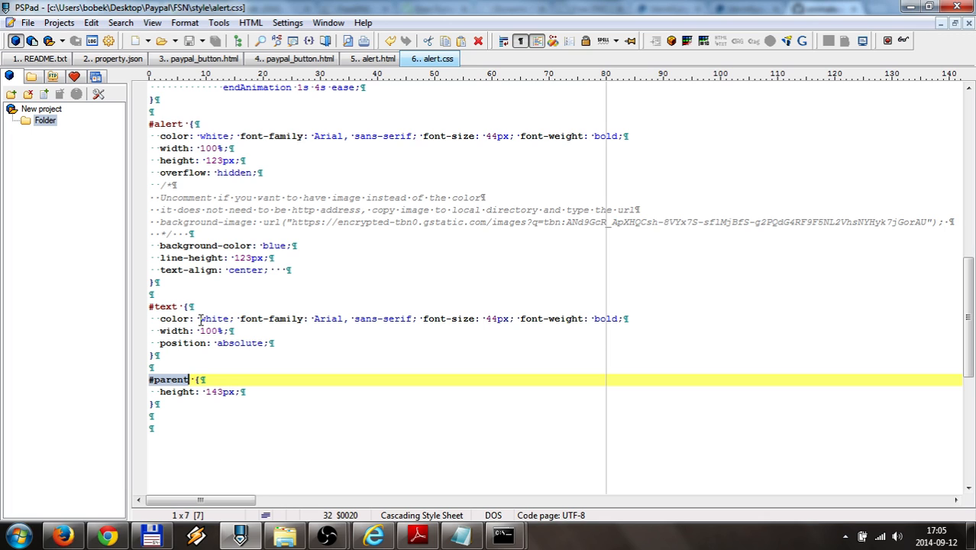
{"action": "left_click", "coordinate": [168, 294]}
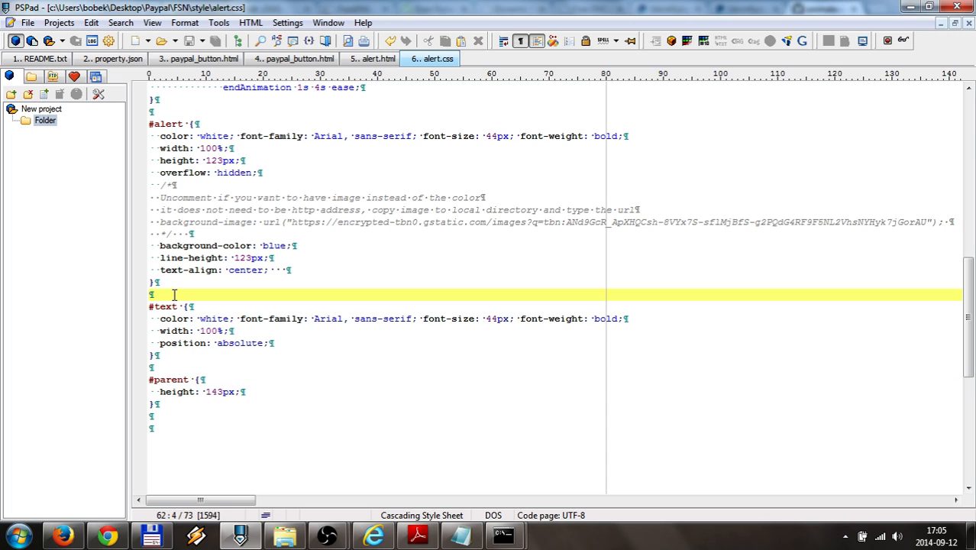